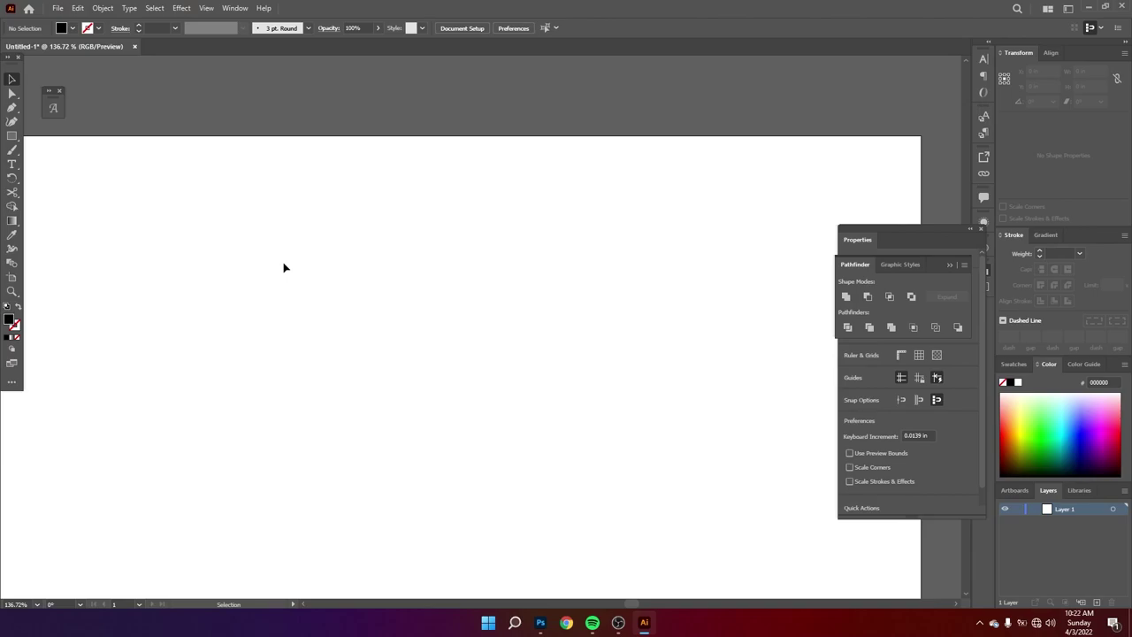
- Add the text "Get" on the upper part of the artboard
left_click(12, 164)
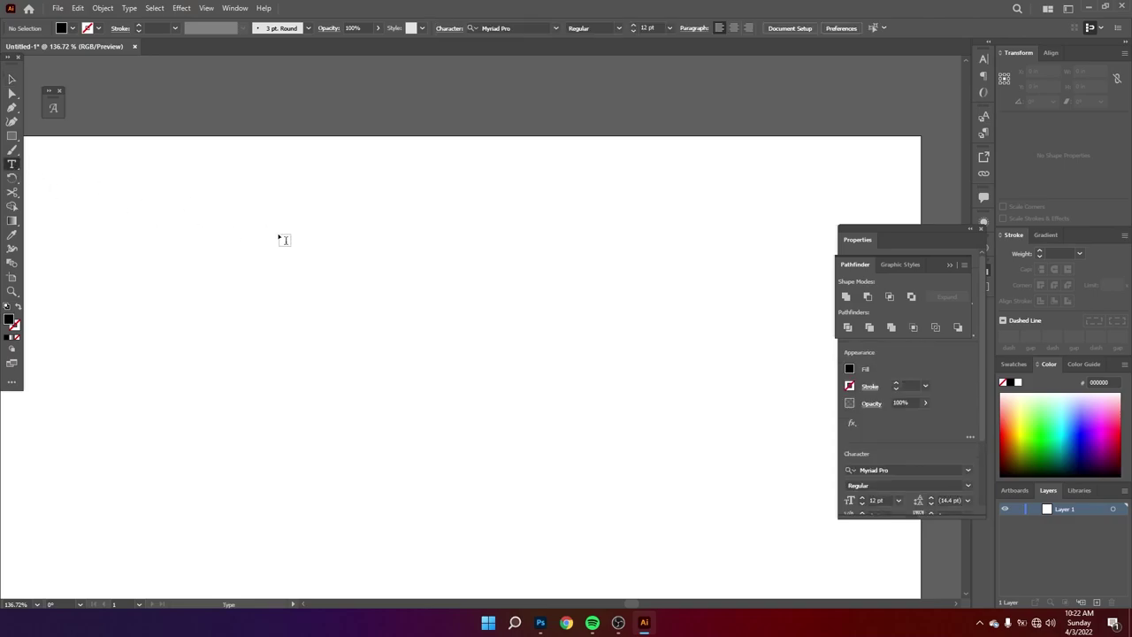
left_click(277, 276)
type("Gew")
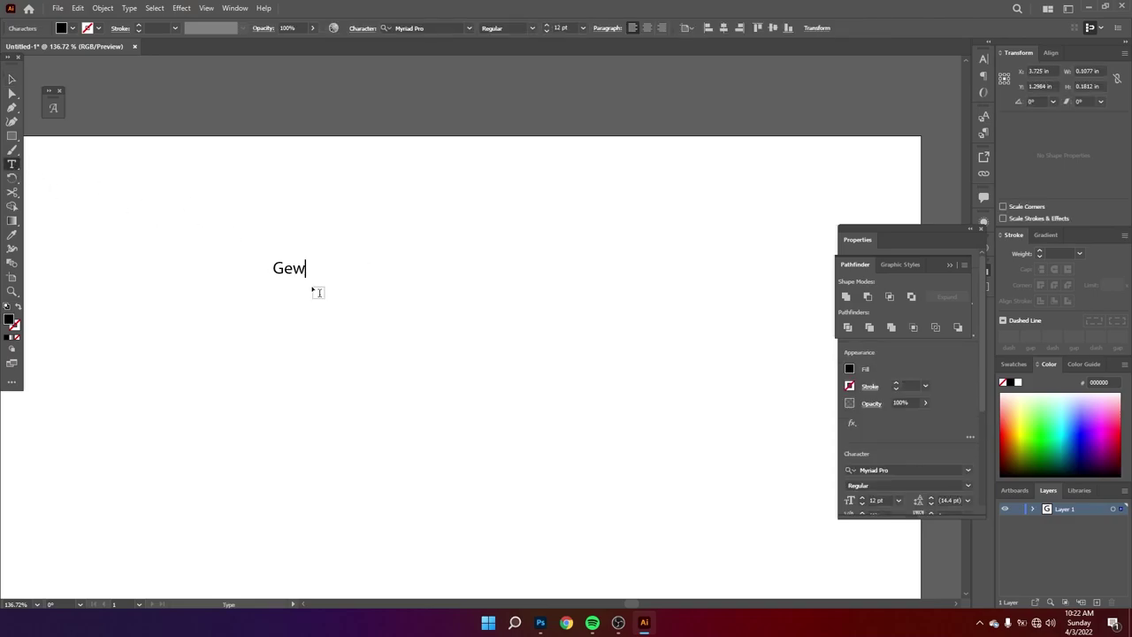
key("BackSpace")
key("Escape")
left_click(286, 236)
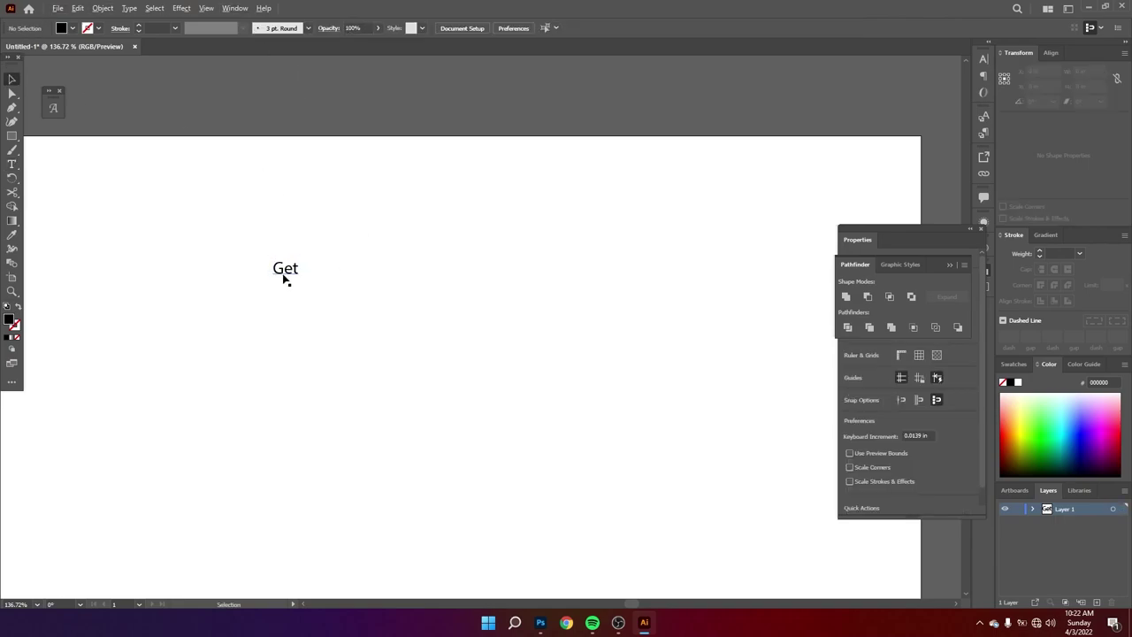
- Duplicate the word "Get" along the same line to make a row of five copies
left_click_drag(284, 279, 442, 276)
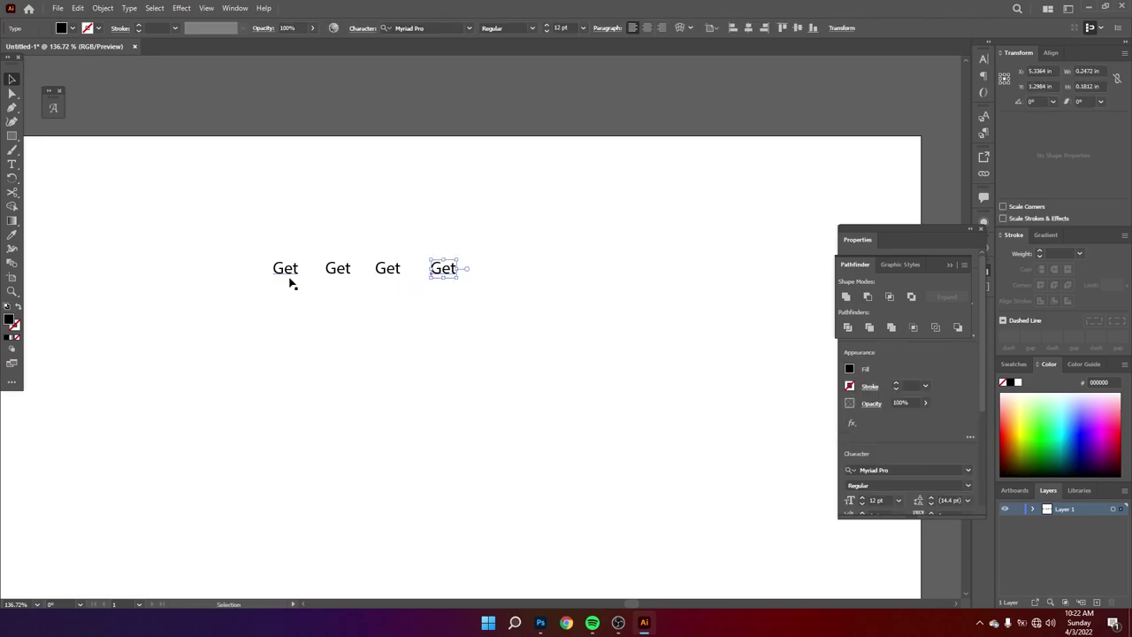
left_click(463, 255)
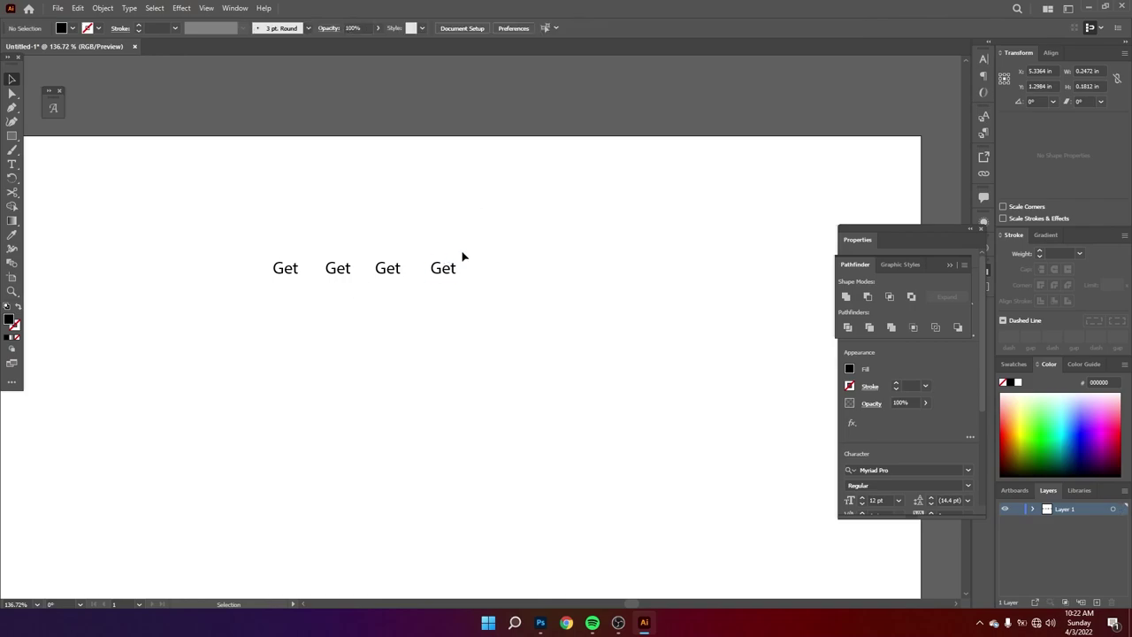
left_click_drag(438, 278, 503, 270)
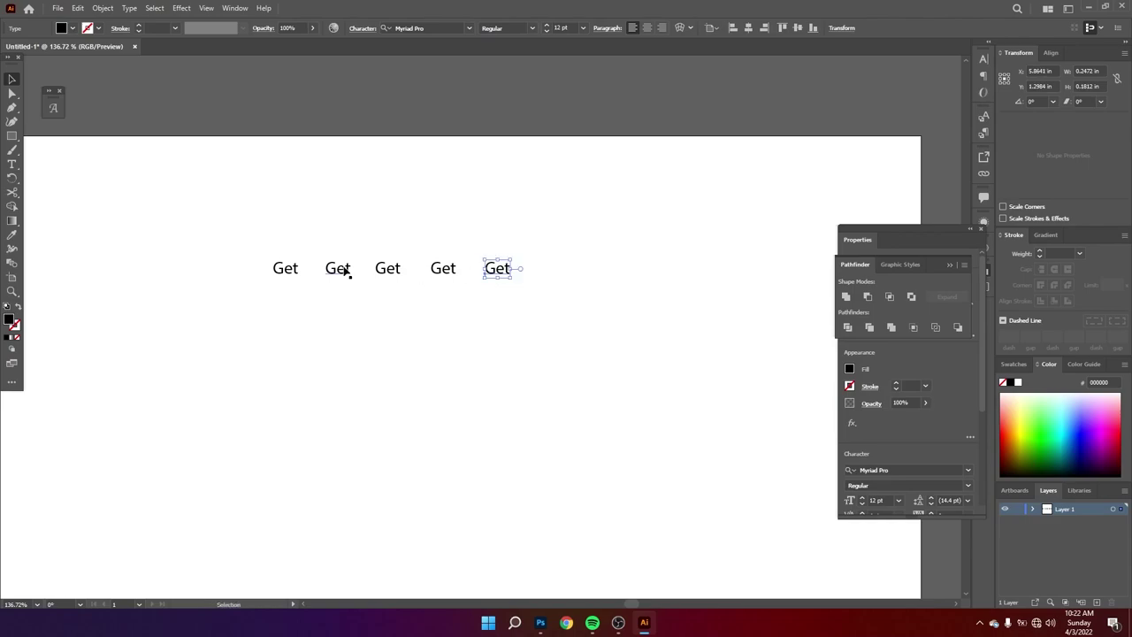
- Change the second word in the row to "In" and the third to "Touch"
double_click(341, 267)
type("i")
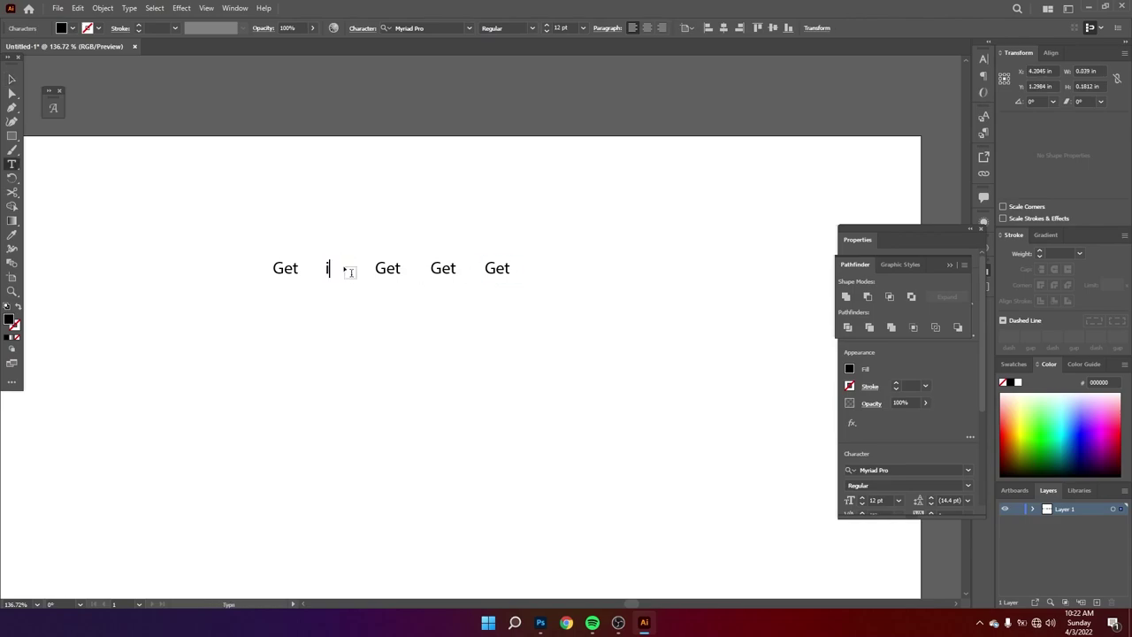
key("BackSpace")
type("In")
double_click(398, 267)
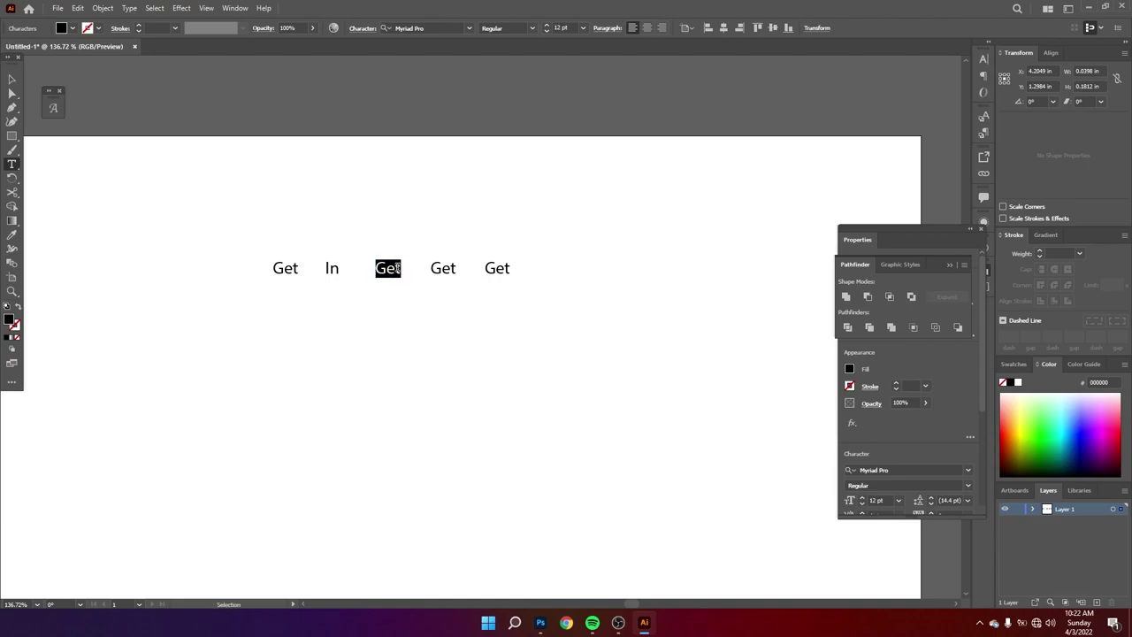
type("t")
key("BackSpace")
type("Touch")
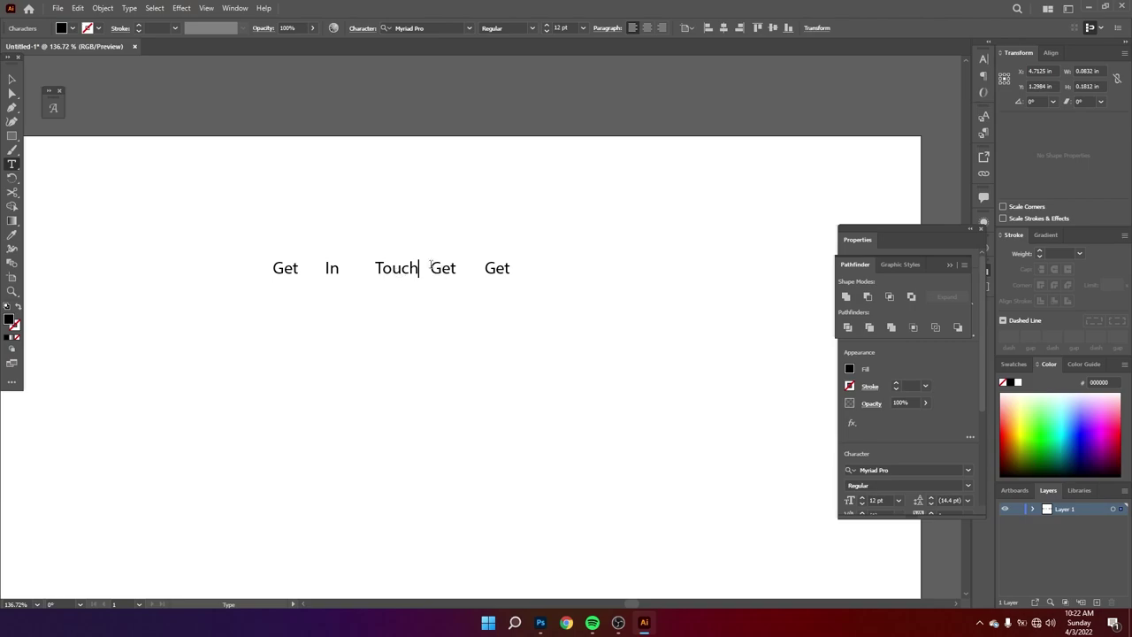
- Change the fourth word in the row to "With" and the fifth to "Your"
double_click(434, 267)
type("With")
double_click(508, 268)
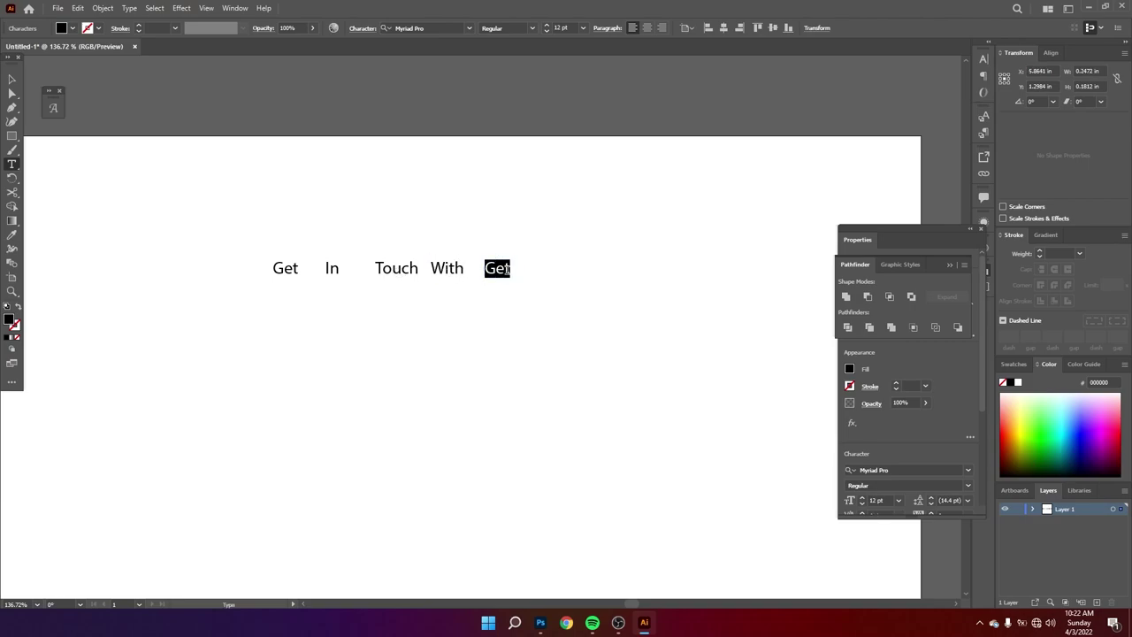
type("Your")
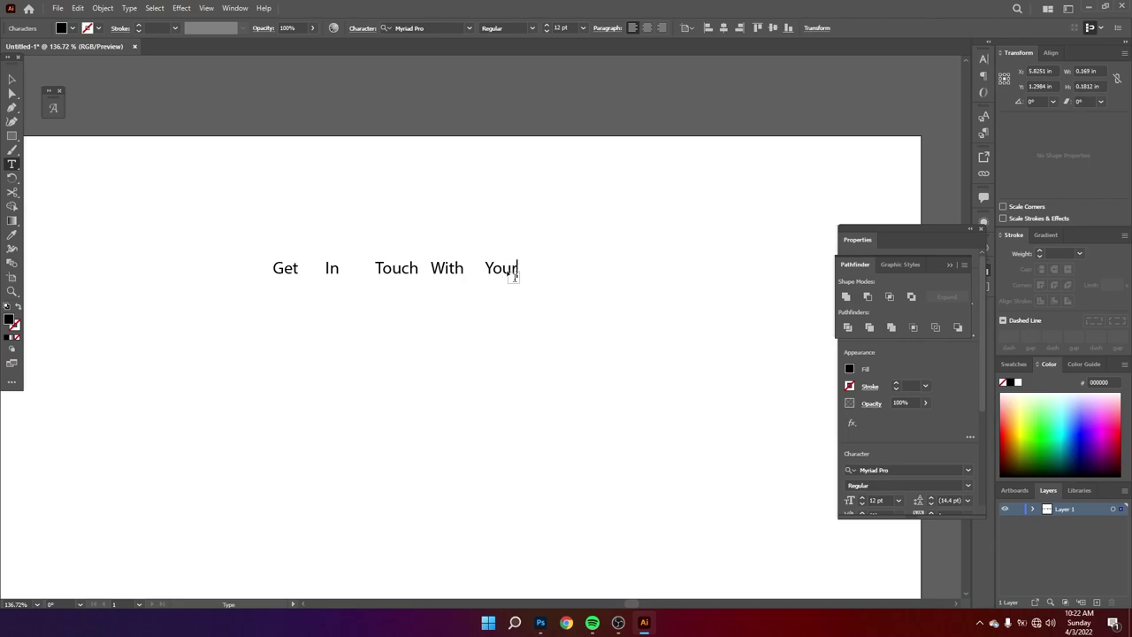
- Select all five words and distribute their horizontal centres evenly along the row
left_click(12, 73)
left_click_drag(242, 235, 540, 348)
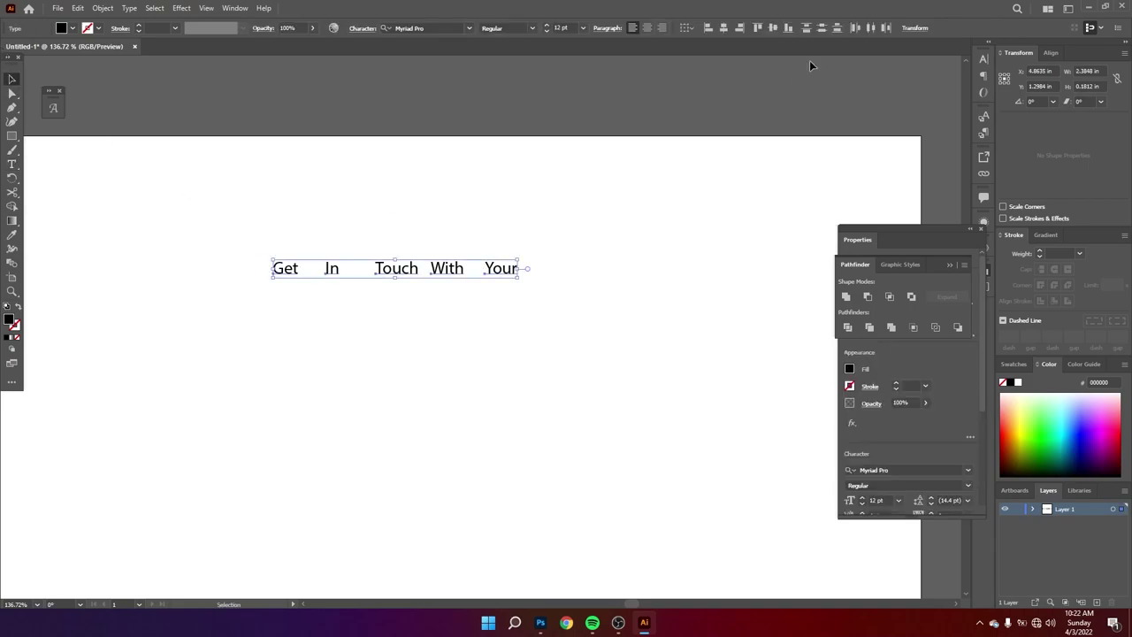
left_click(871, 29)
- Spread the words farther apart along the row and distribute the widened row evenly by horizontal centres
left_click_drag(334, 228, 606, 350)
left_click_drag(386, 275, 496, 276)
left_click(444, 222)
left_click_drag(545, 222, 640, 268)
left_click(643, 231)
left_click_drag(631, 218, 686, 277)
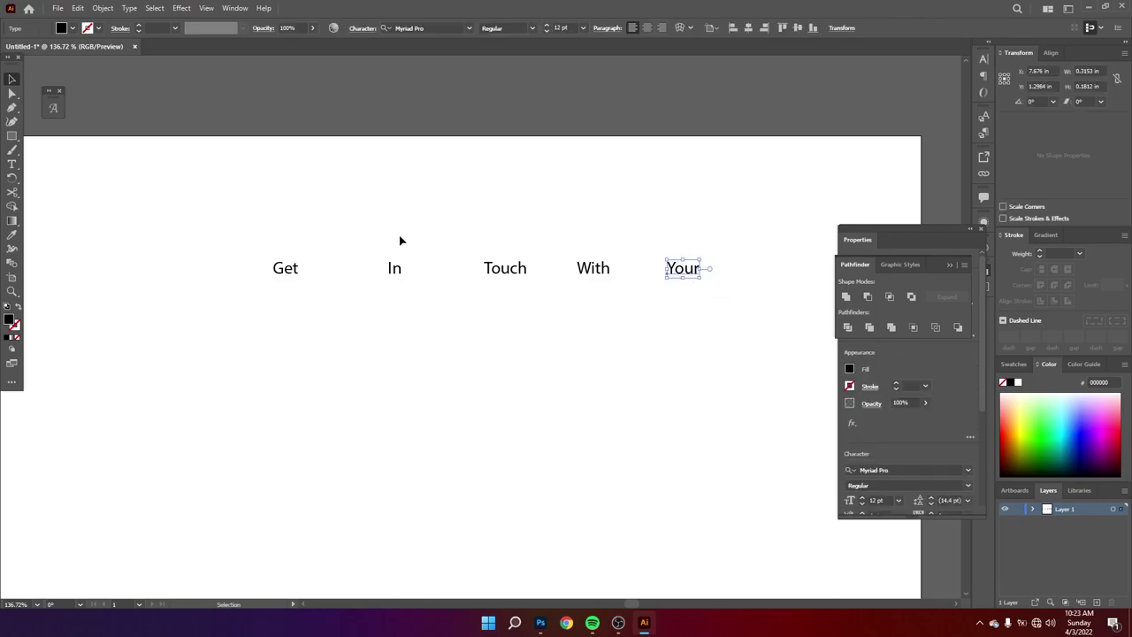
left_click_drag(483, 272, 468, 272)
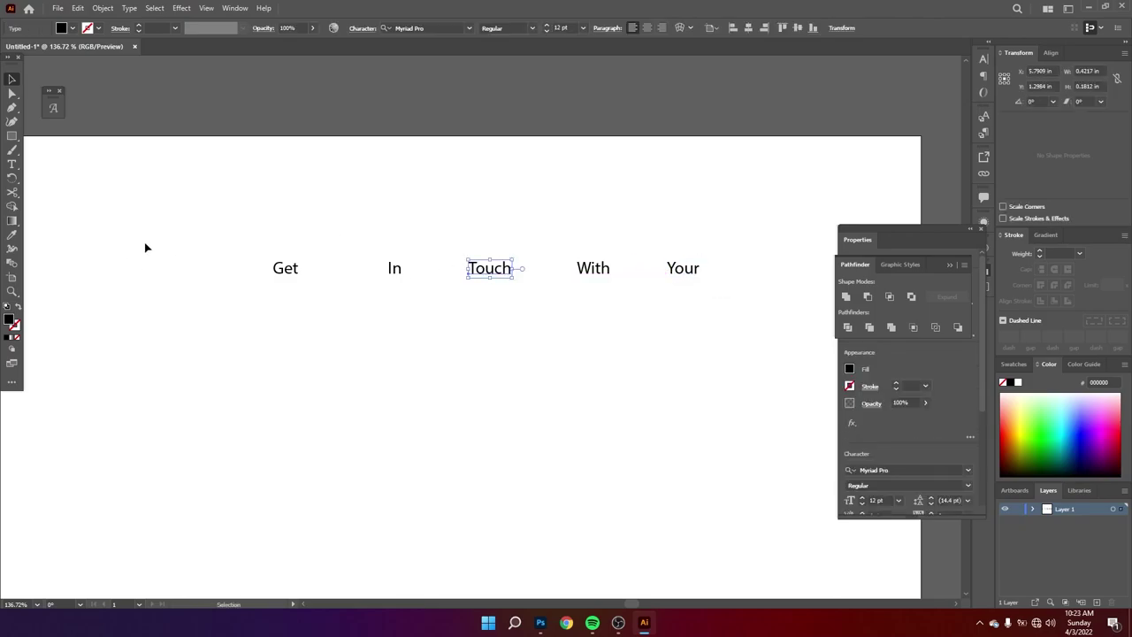
left_click_drag(142, 244, 725, 309)
left_click(872, 27)
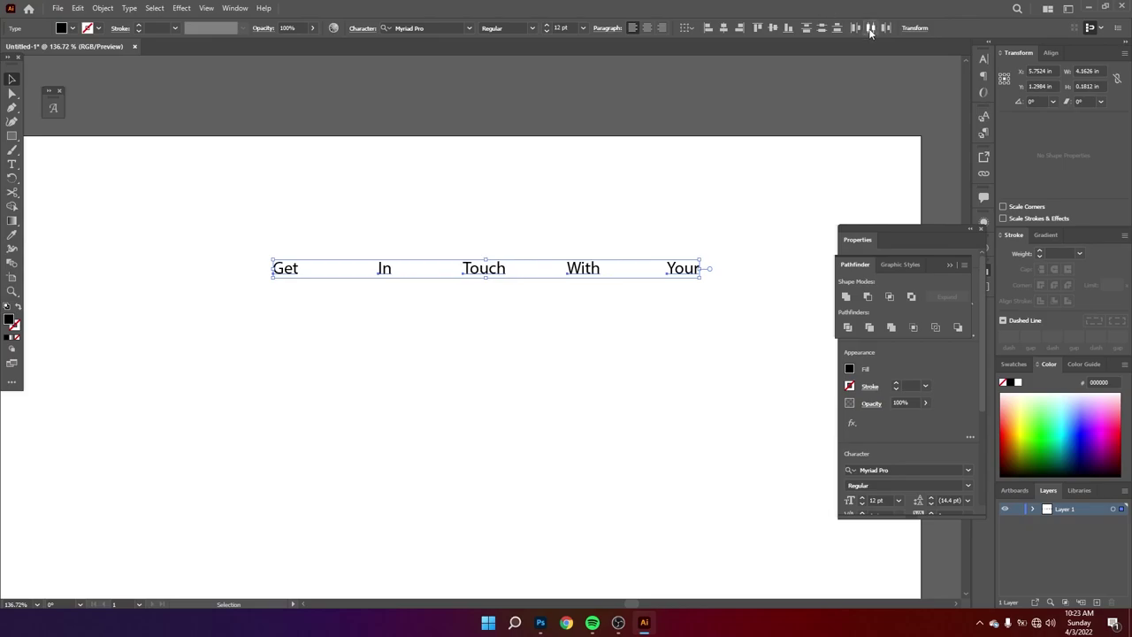
- Move the whole row of five words toward the horizontal middle of the artboard
left_click_drag(142, 225, 748, 318)
left_click_drag(677, 283, 505, 342)
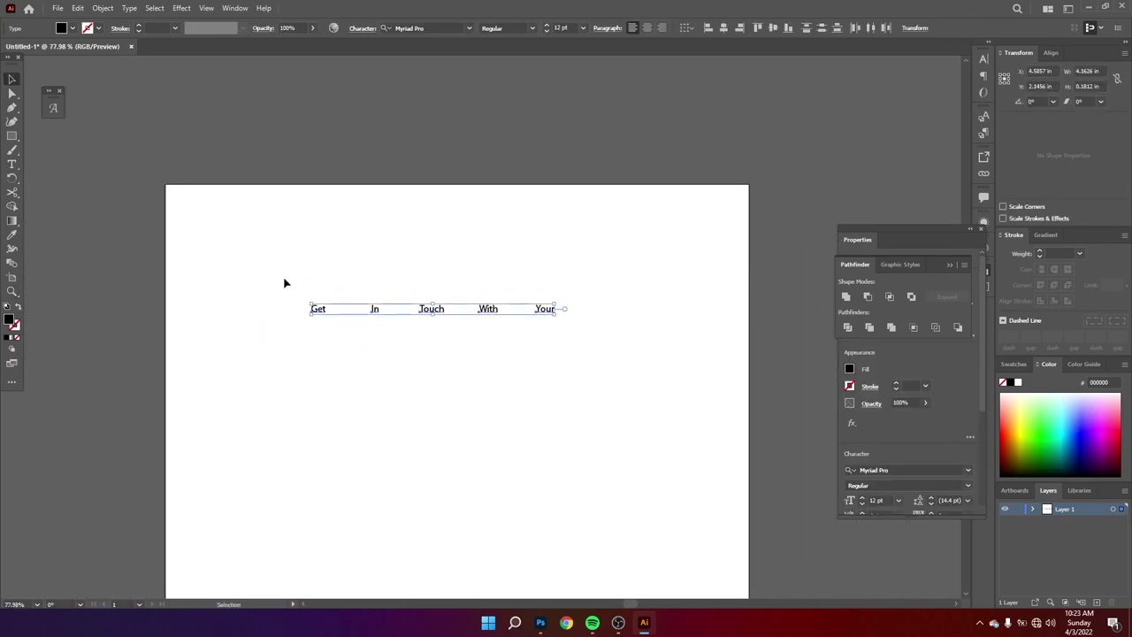
left_click_drag(244, 274, 635, 347)
left_click_drag(492, 314, 505, 314)
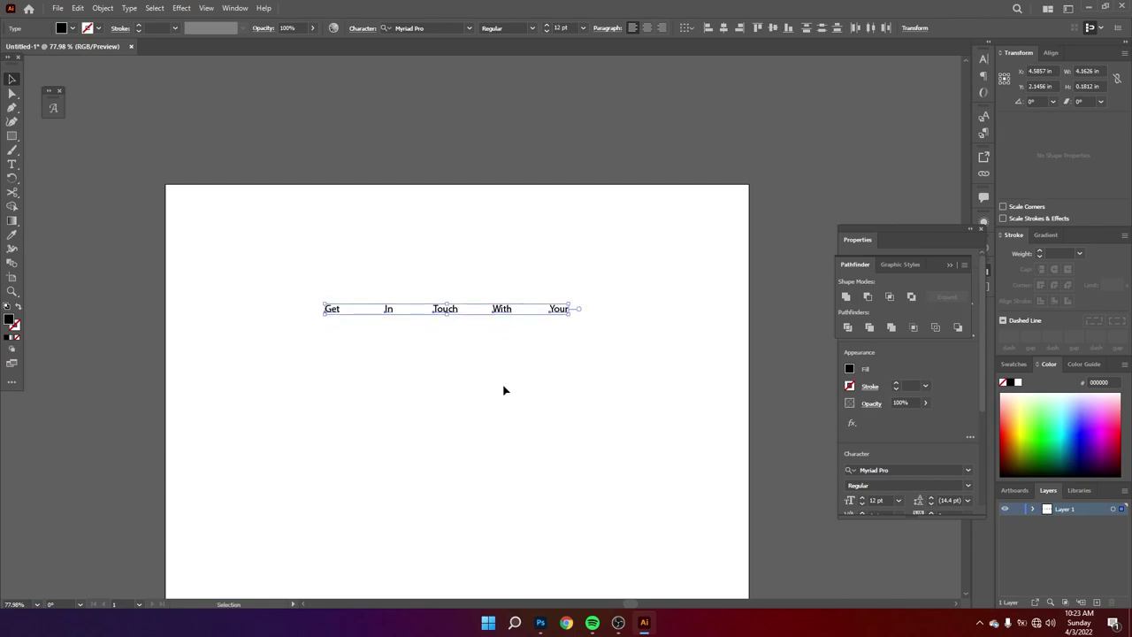
left_click(503, 390)
- Draw a circle about 0.67 in wide beside "Get", with no fill and a black 1 pt stroke
key("z")
mouse_move(182, 306)
left_mouse_down()
mouse_move(273, 338)
mouse_move(321, 336)
mouse_move(331, 348)
left_mouse_up()
left_click(13, 136)
key("ctrl+z")
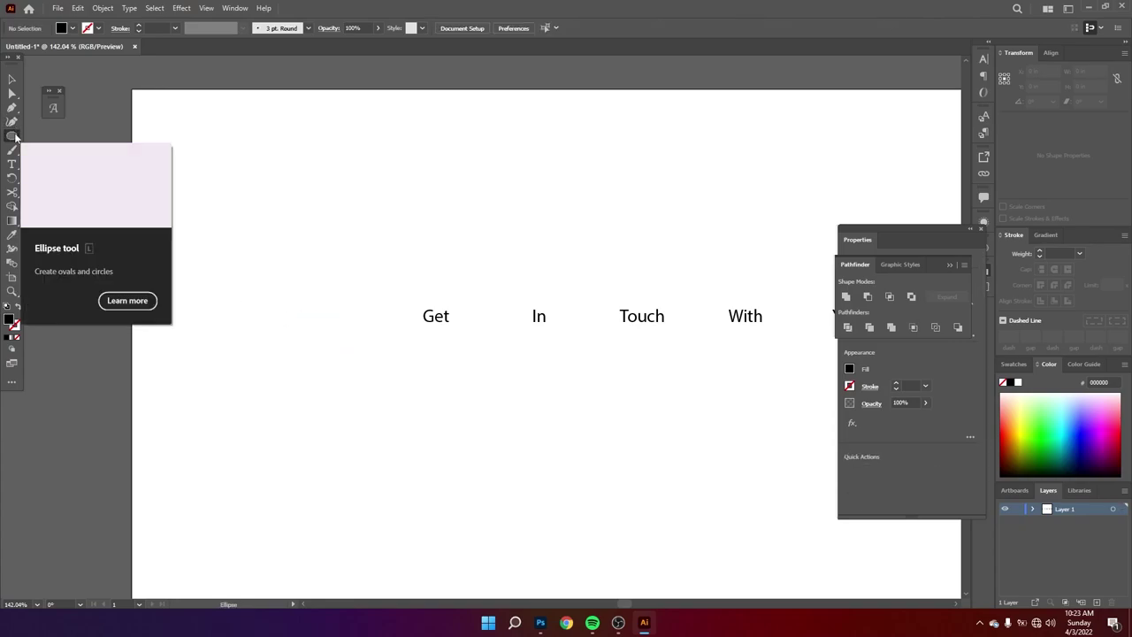
left_click_drag(333, 275, 392, 332)
left_click(19, 307)
key("v")
left_click_drag(498, 370, 449, 352)
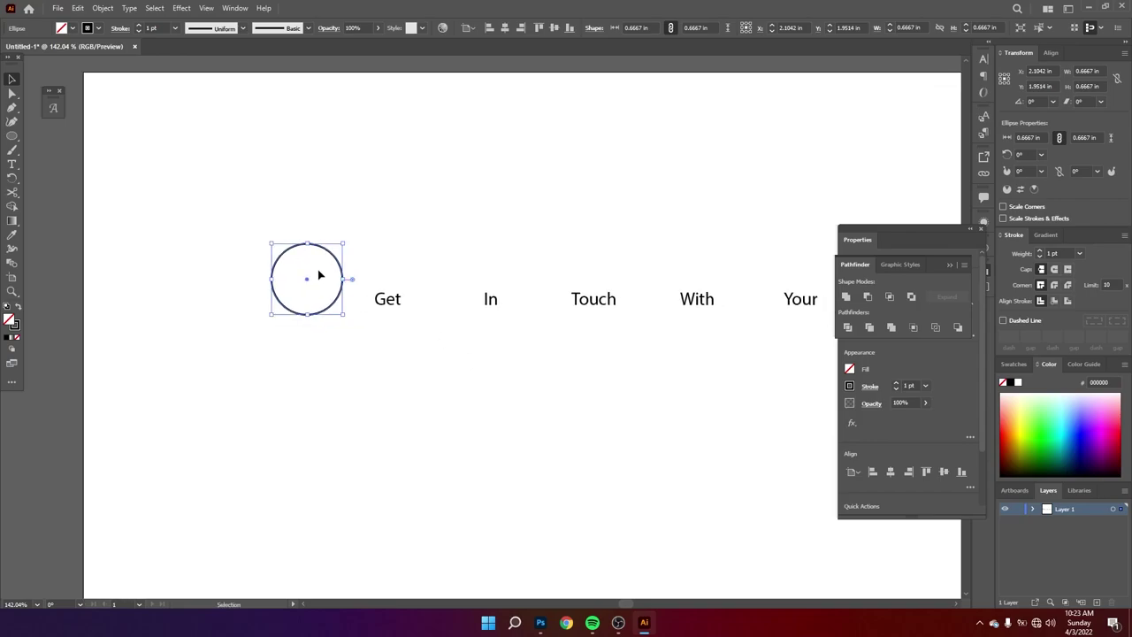
- Move the circle so that it surrounds the word "Get"
left_click_drag(308, 283, 592, 303)
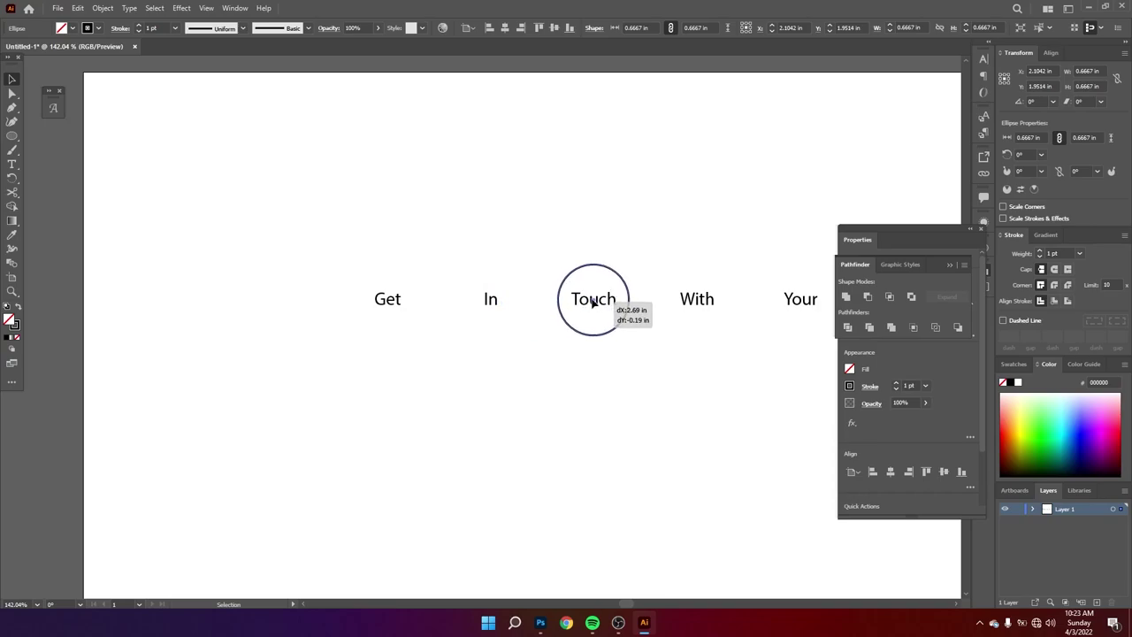
left_click_drag(594, 302, 591, 302)
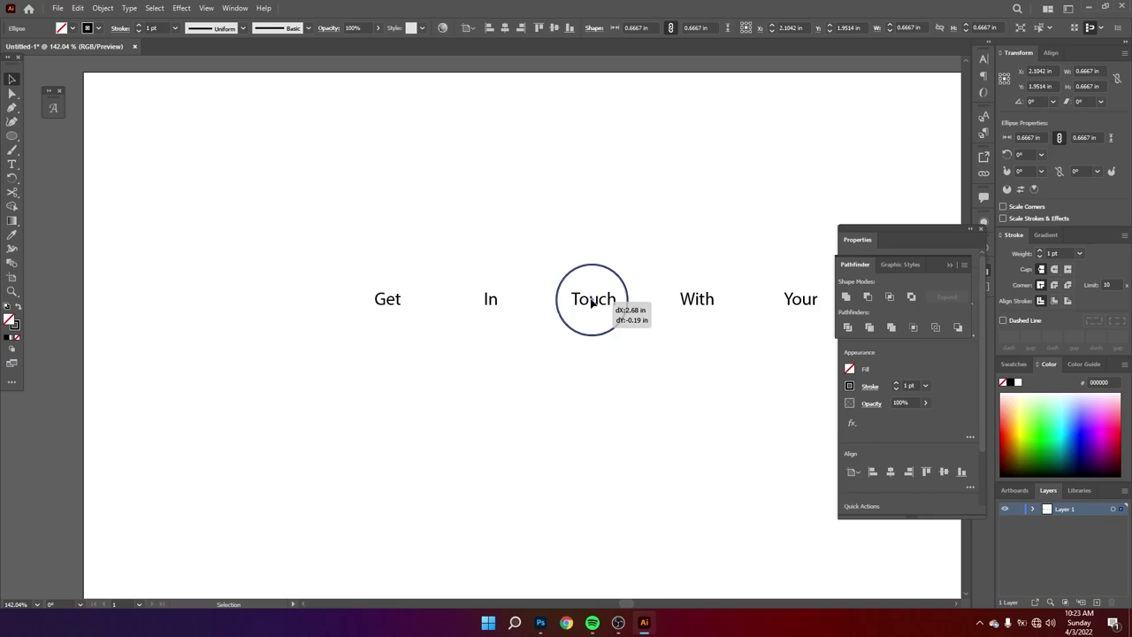
left_click_drag(592, 302, 591, 303)
left_click_drag(661, 345, 389, 325)
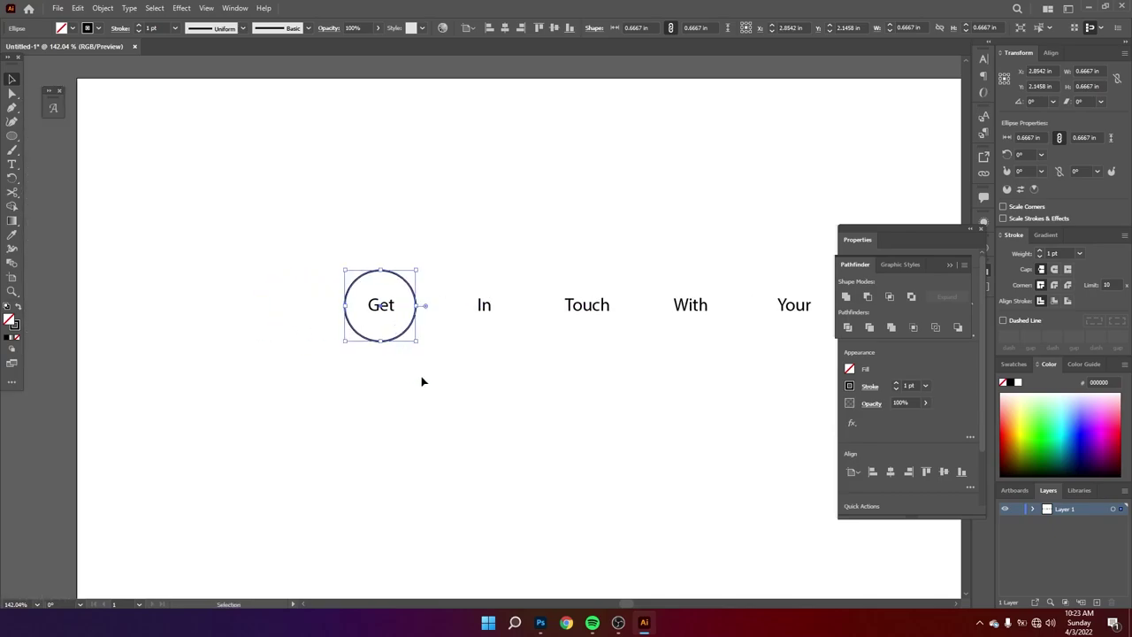
- Copy the circle around "Get" horizontally so that the copy surrounds the word "In"
scroll(422, 378, "up", 2)
left_click(413, 354)
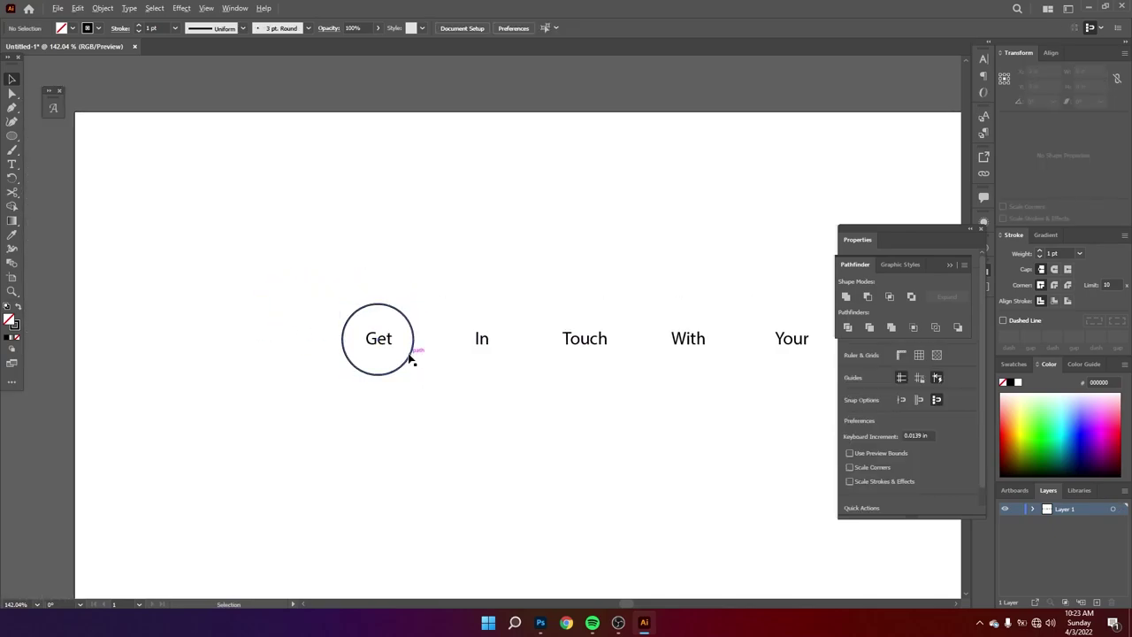
left_click_drag(411, 355, 521, 355)
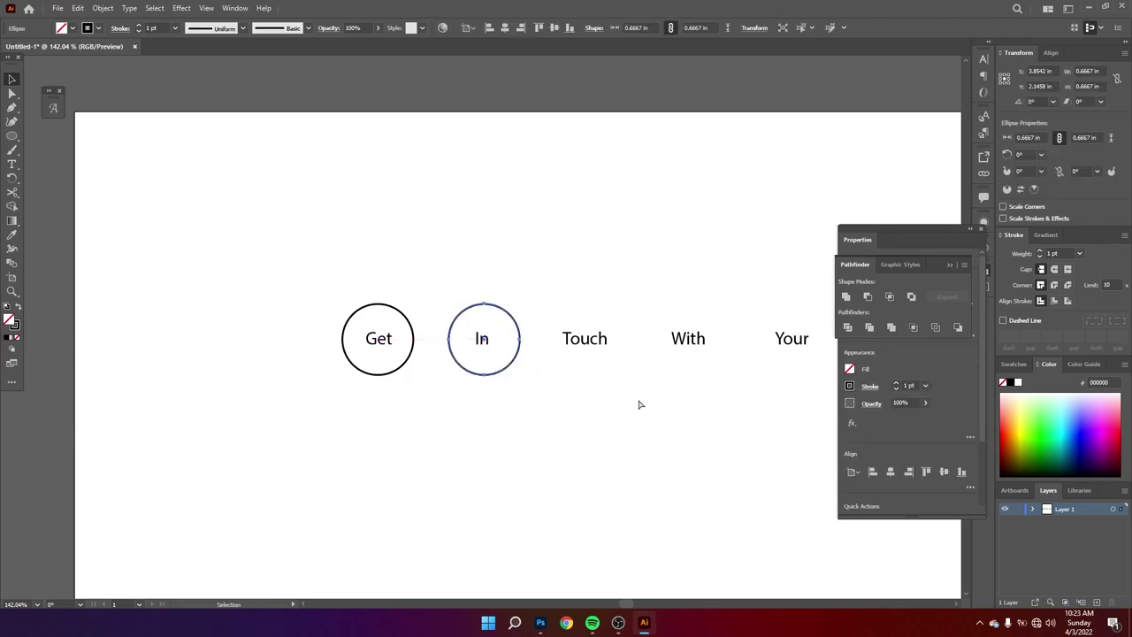
key("ctrl+d")
key("ctrl+d")
key("ctrl+z")
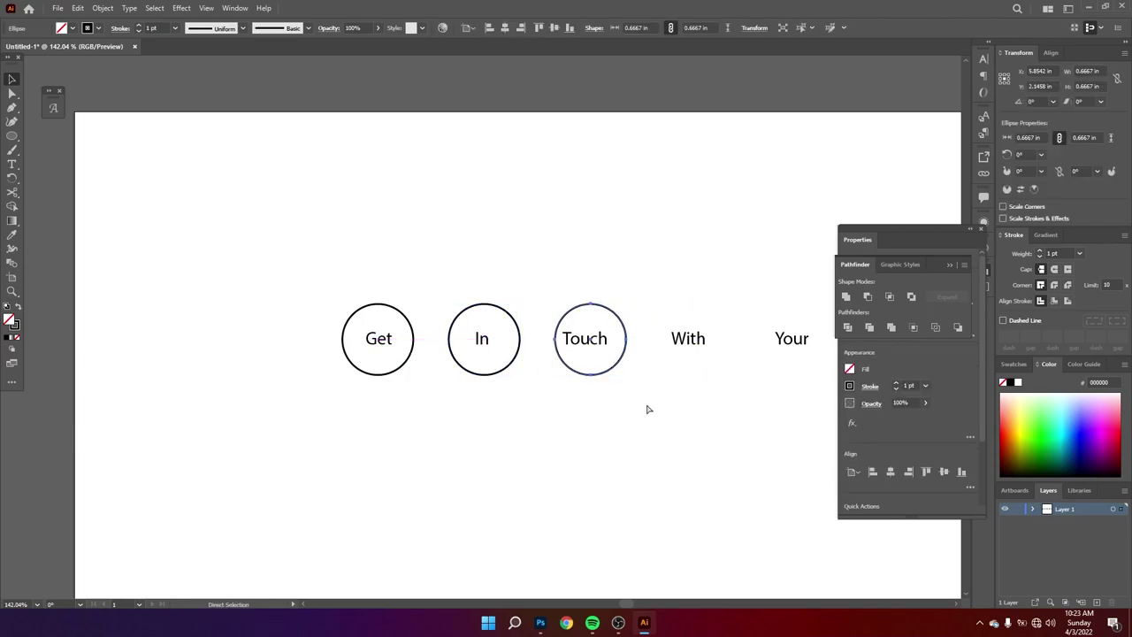
key("ctrl+z")
- Copy the circle along the row so that "Touch", "With" and "Your" are each surrounded by one
left_click(546, 382)
left_click_drag(515, 356, 814, 366)
left_click(780, 418)
left_click_drag(781, 418, 704, 449)
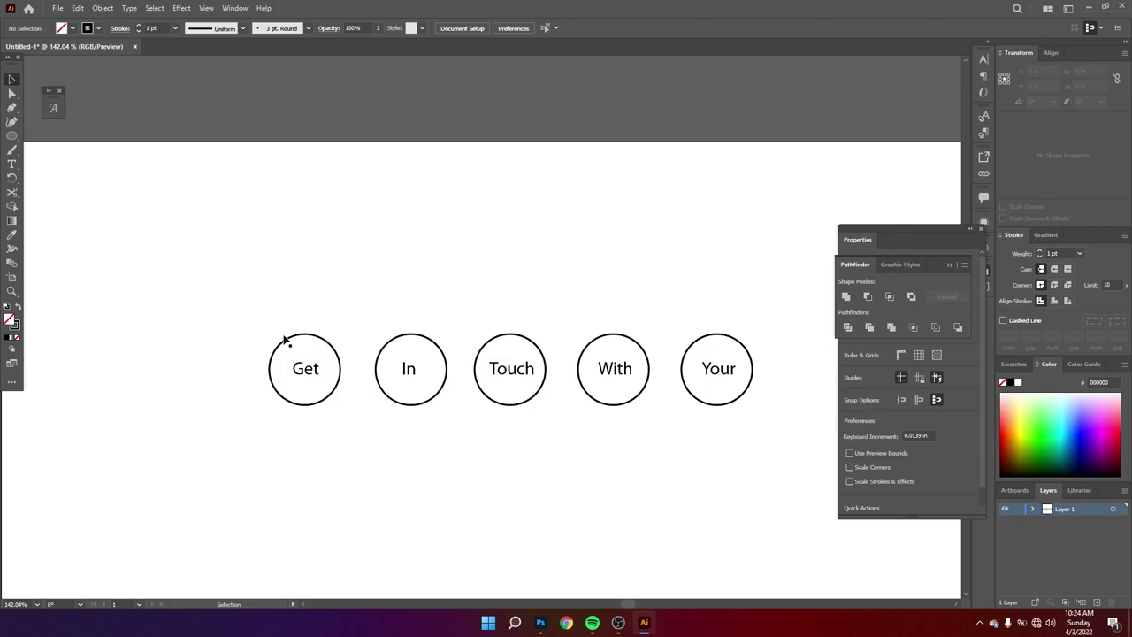
- Align the word "Get" and its circle on their horizontal centres
left_click_drag(283, 338, 345, 445)
left_click(397, 27)
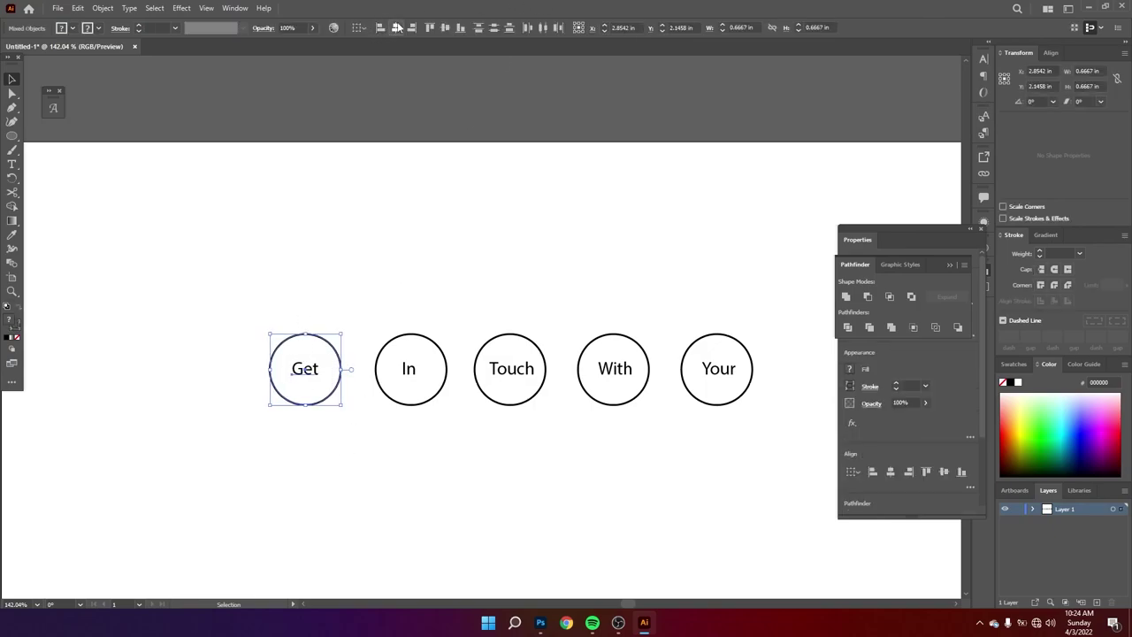
left_click(418, 336)
left_click(492, 27)
type("5")
key("Return")
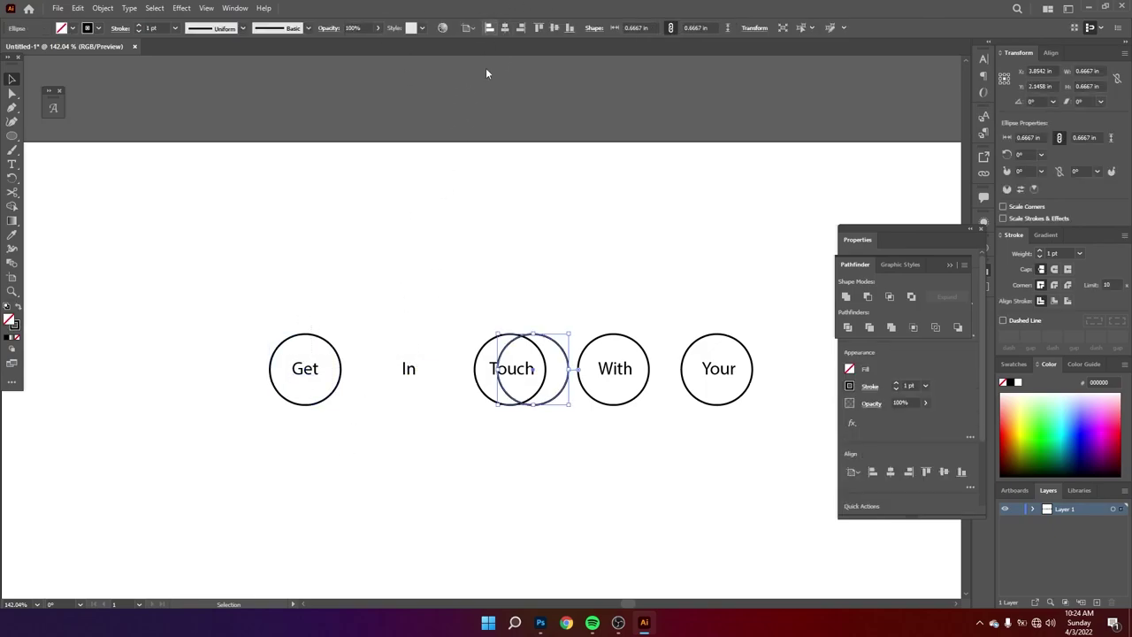
key("ctrl+z")
- Align the words "In" and "Touch" with their own circles on their horizontal centres
left_click_drag(392, 314, 434, 521)
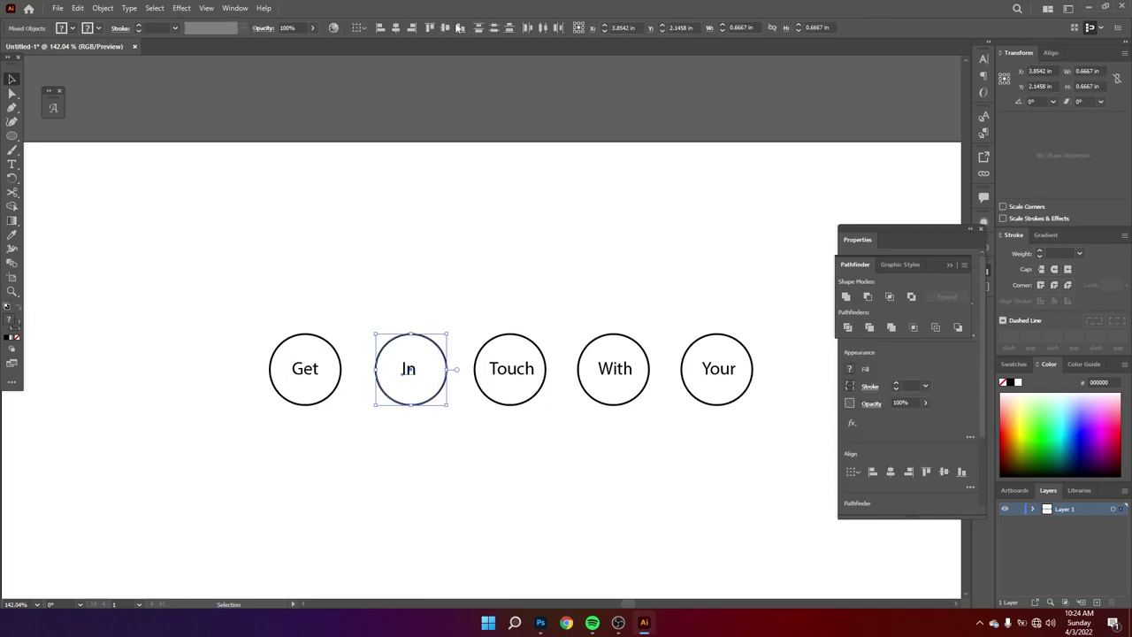
left_click(398, 28)
left_click_drag(503, 265, 531, 390)
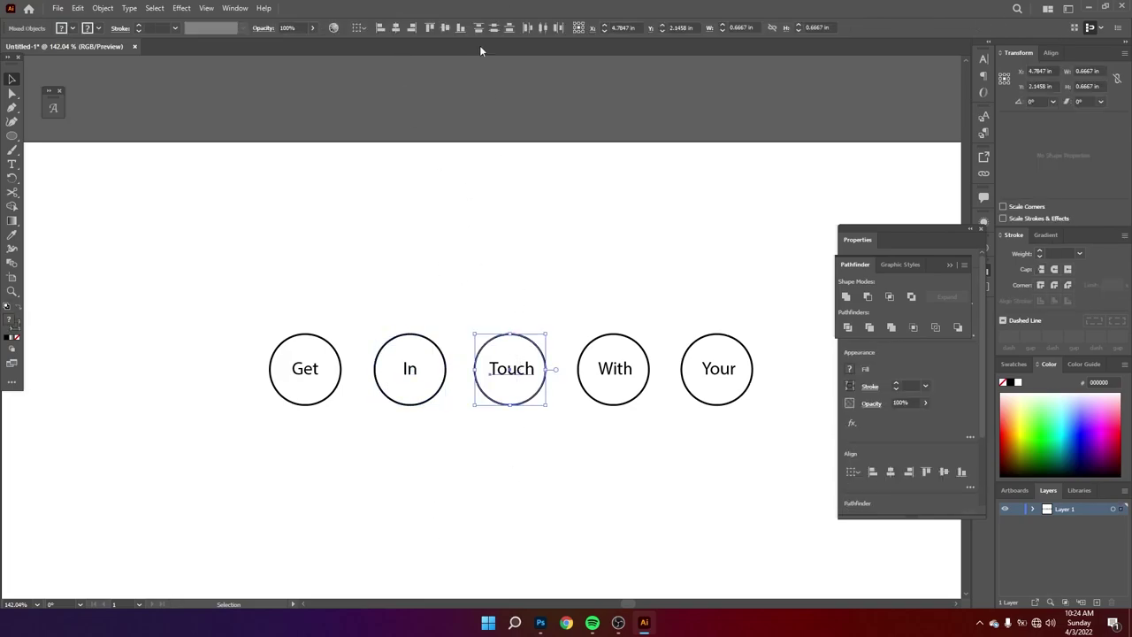
left_click(397, 28)
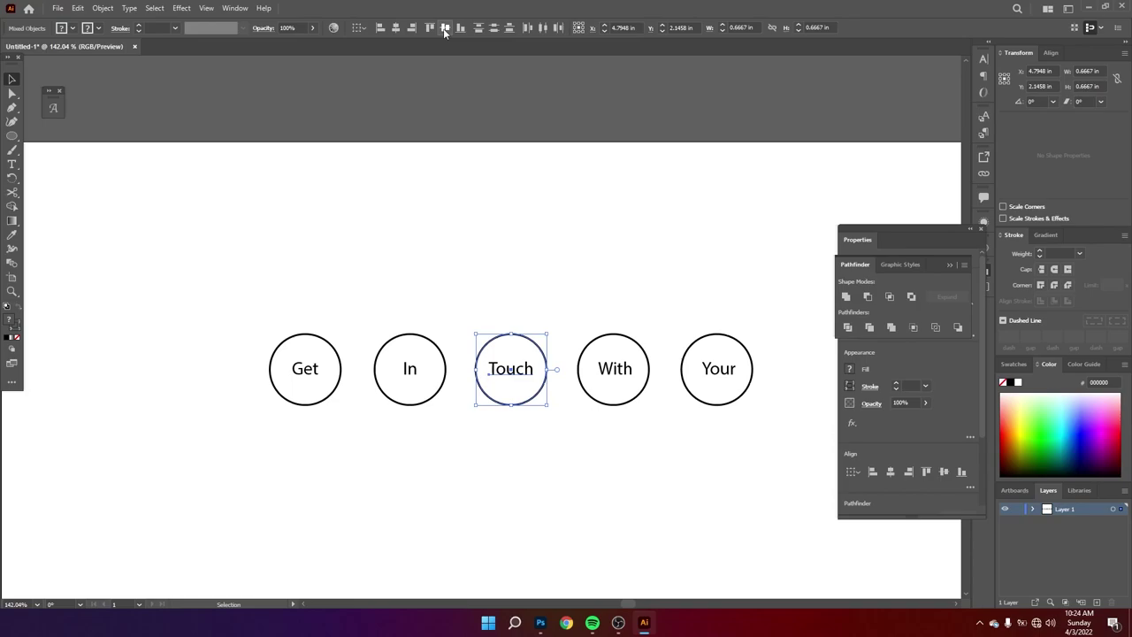
- Align the words "With" and "Your" with their own circles on their horizontal centres
left_click_drag(616, 317, 597, 431)
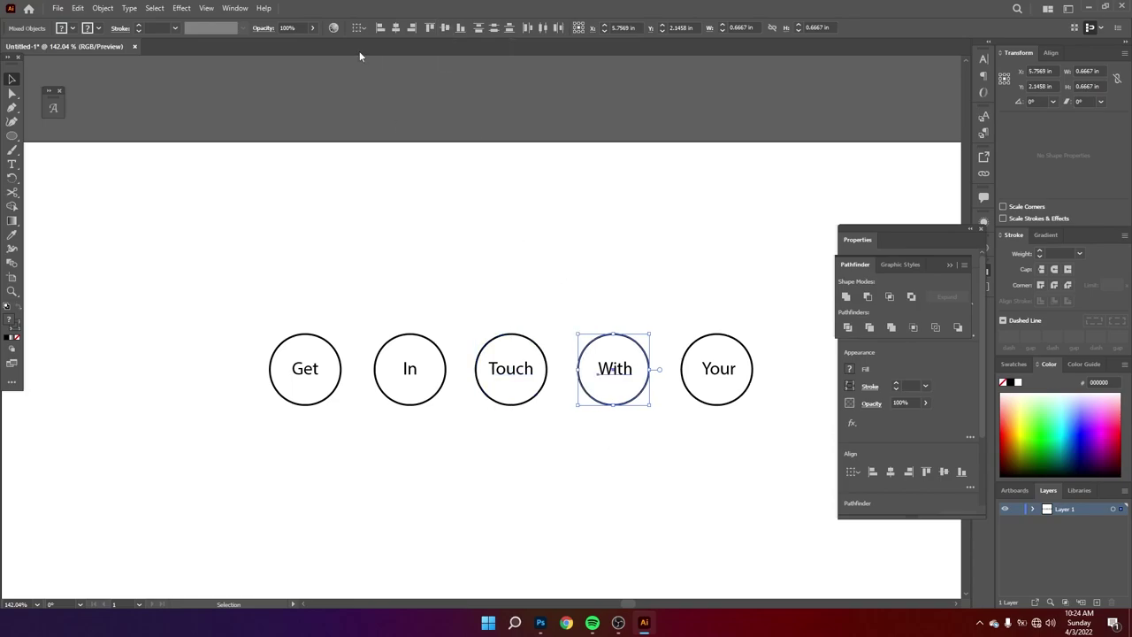
left_click(398, 27)
left_click_drag(702, 253, 743, 449)
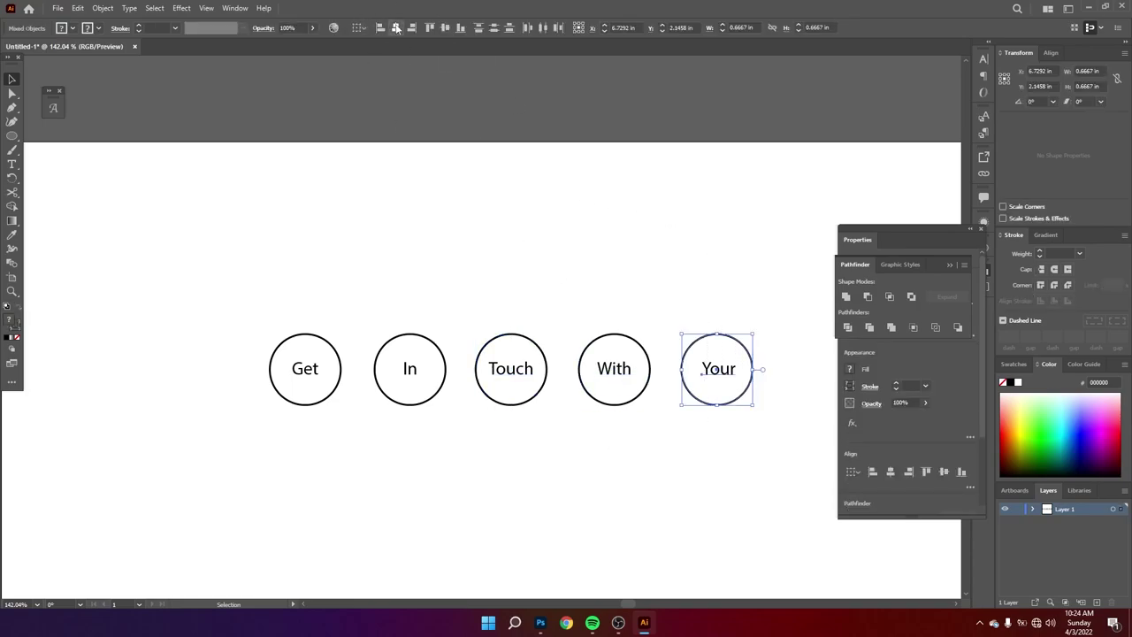
left_click(397, 27)
left_click(515, 200)
- Group the word "Get" with its circle and the word "In" with its circle
key("z")
left_click_drag(566, 374, 464, 426)
key("v")
left_click_drag(384, 313, 437, 454)
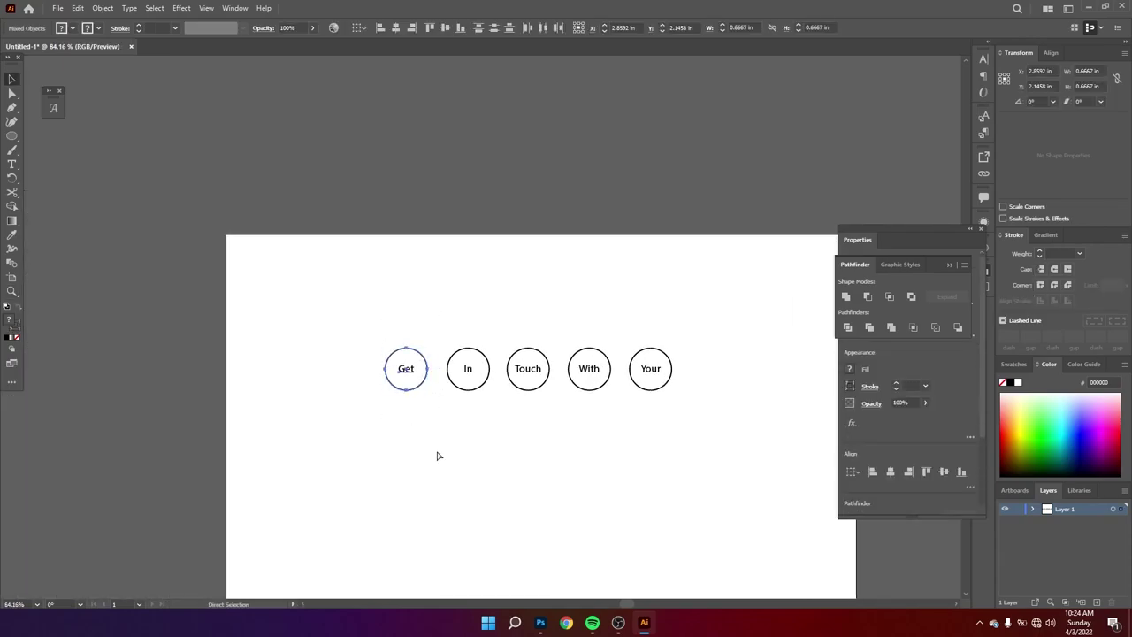
left_click_drag(451, 299, 485, 416)
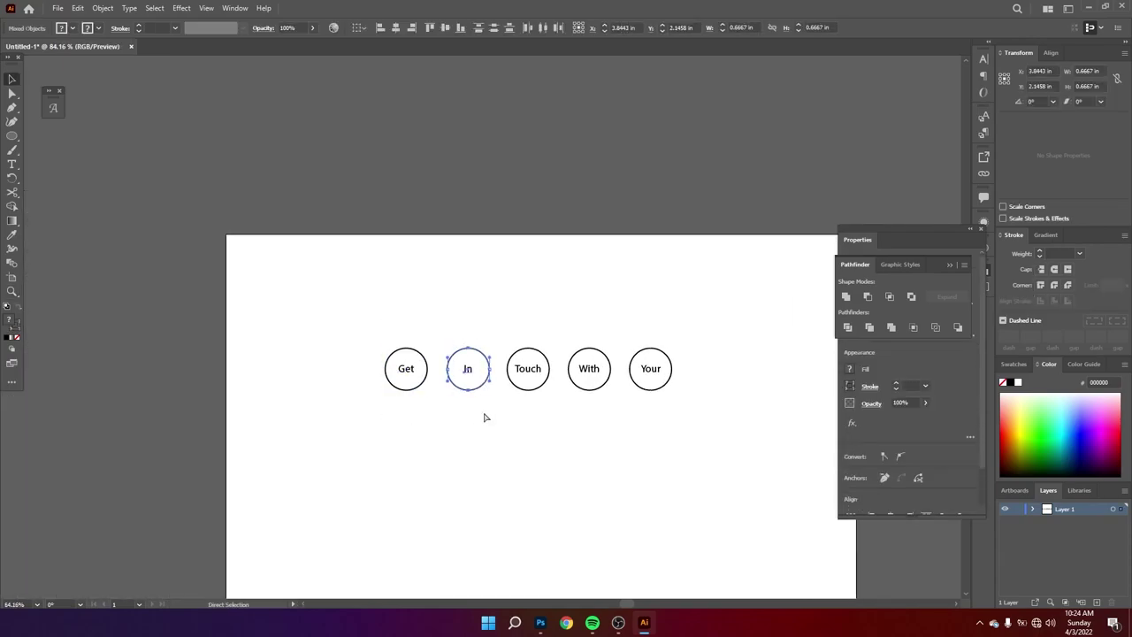
- Group each of the words "Touch", "With" and "Your" with its own circle
key("v")
left_click(548, 374)
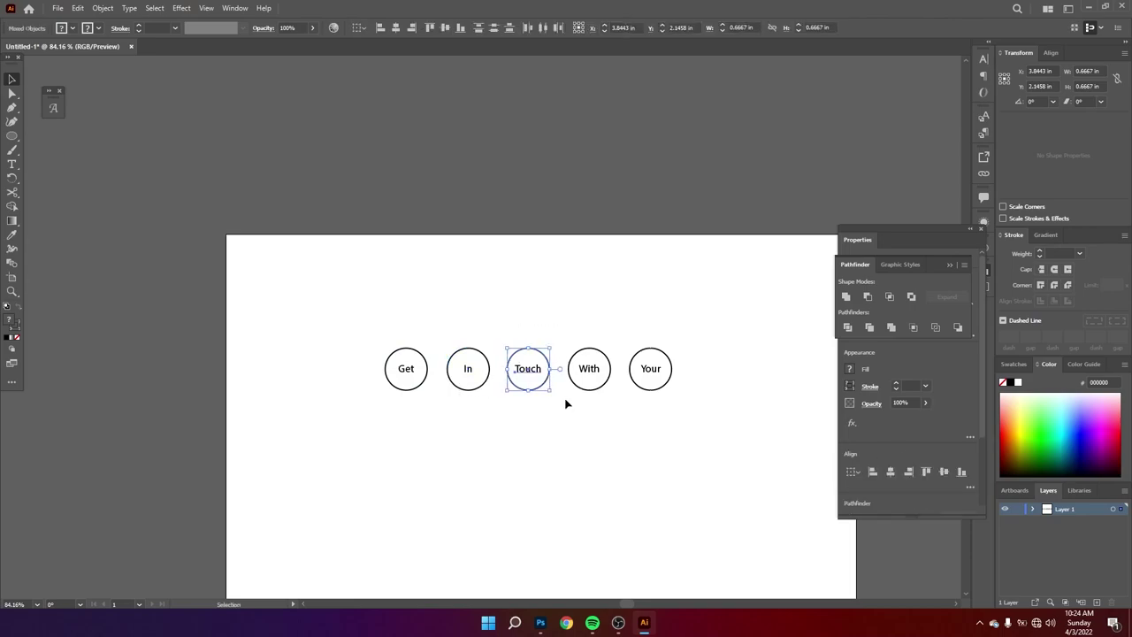
scroll(558, 377, "up", 1)
left_click(604, 399)
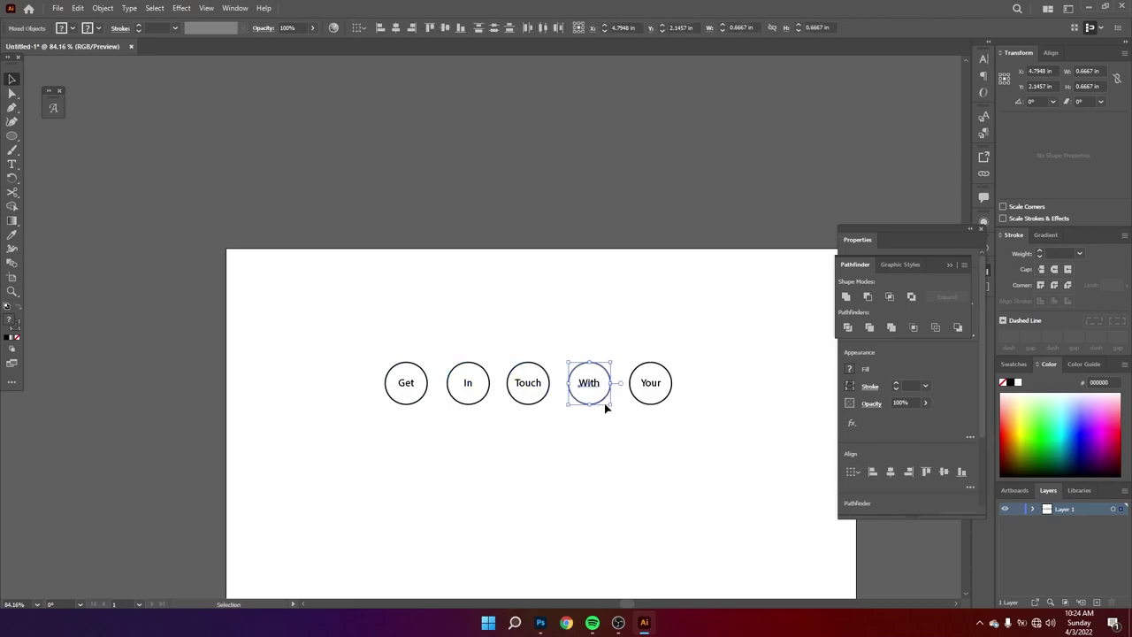
left_click_drag(635, 365, 683, 509)
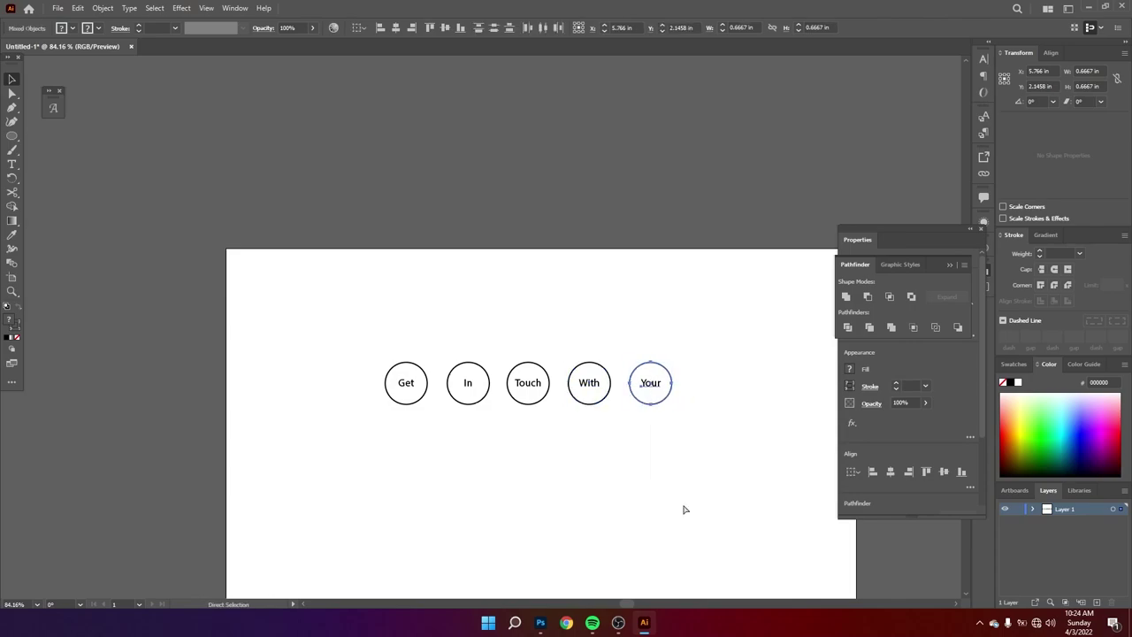
key("v")
left_click_drag(302, 329, 727, 478)
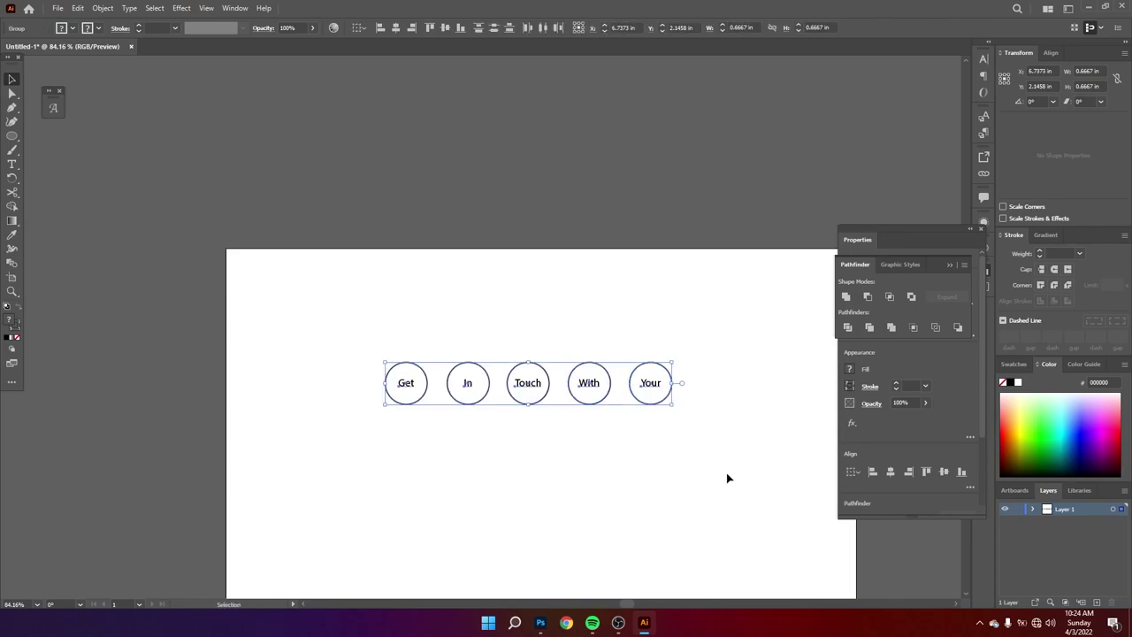
left_click(447, 347)
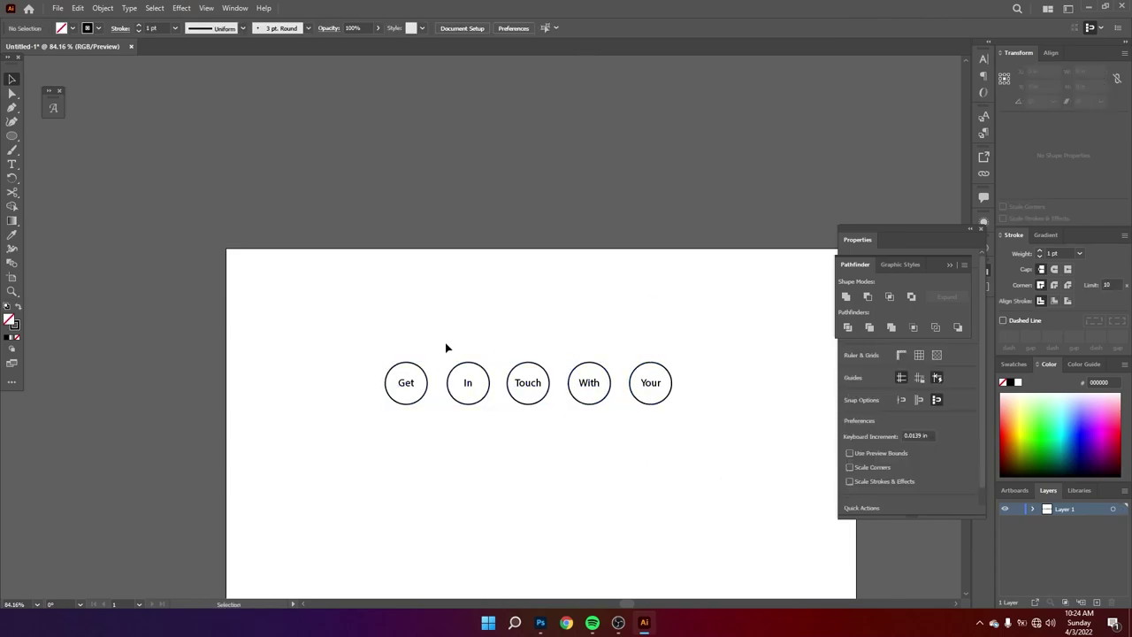
- Widen the gaps before the "In" and "Touch" circles by shifting them and the circles that follow to the right
left_click_drag(444, 342, 679, 420)
left_click_drag(525, 392, 538, 386)
left_click(533, 331)
left_click_drag(534, 331, 697, 446)
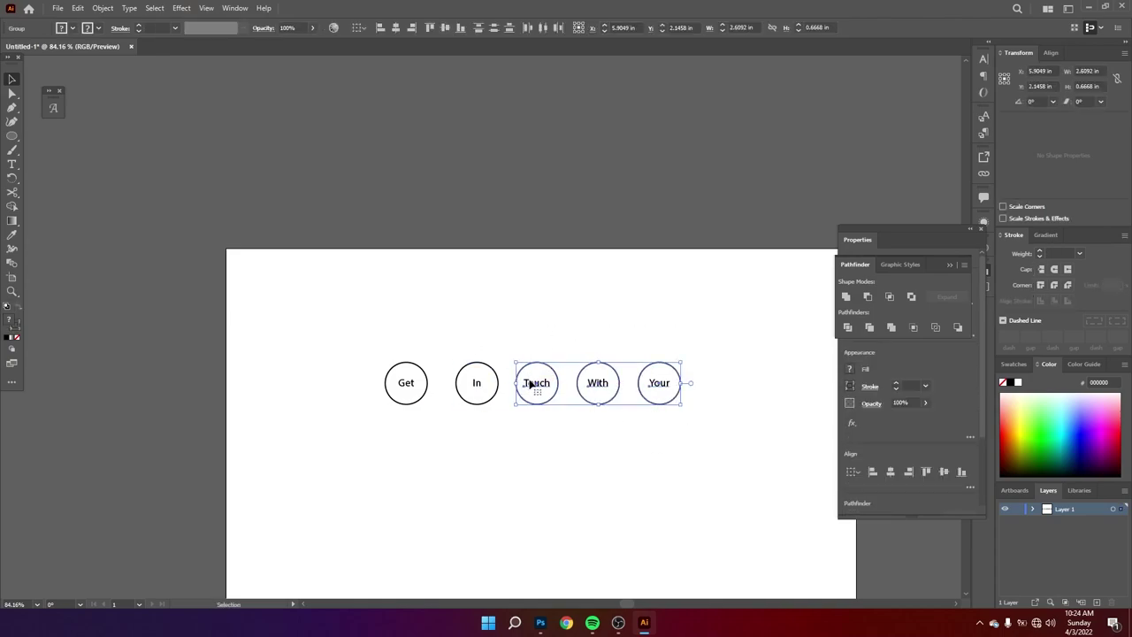
left_click_drag(530, 382, 542, 383)
- Widen the gaps before the "With" and "Your" circles by shifting these circles to the right
left_click(593, 316)
left_click_drag(593, 315, 654, 430)
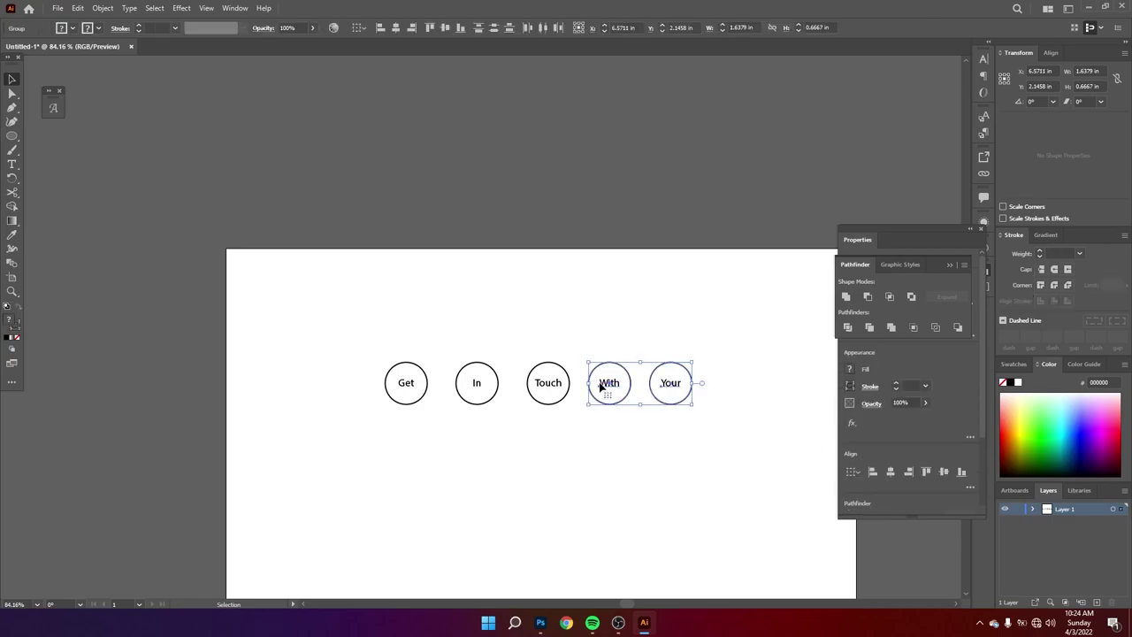
left_click_drag(601, 384, 608, 387)
left_click(667, 336)
left_click(689, 394)
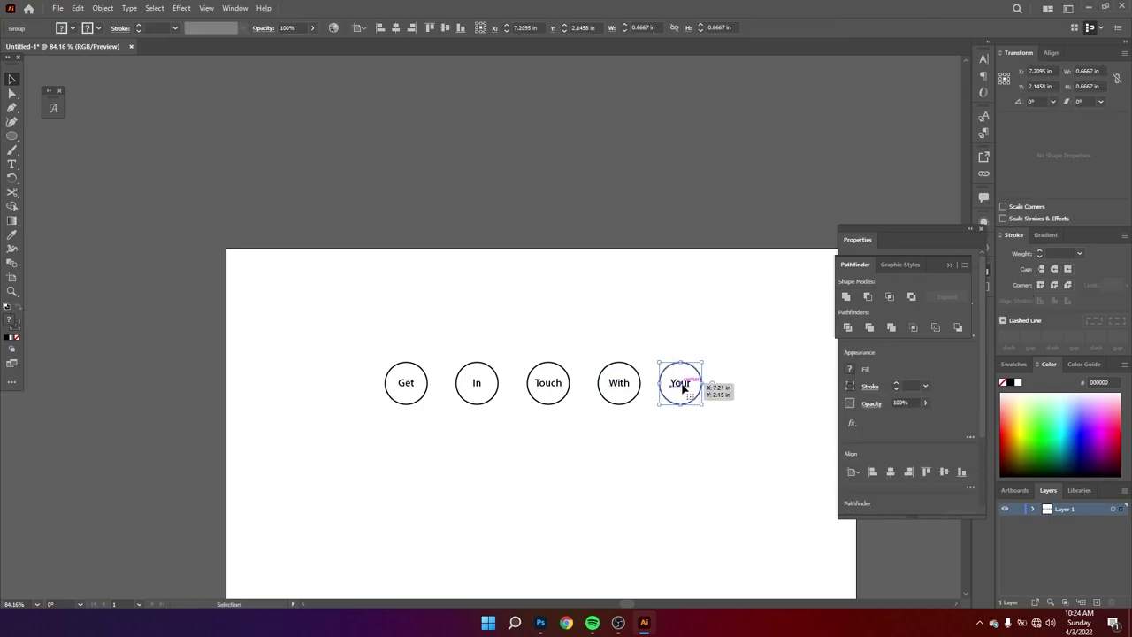
left_click(685, 388, "shift")
left_click_drag(676, 379, 693, 389)
- Distribute all five word circles evenly by their horizontal centres
left_click_drag(288, 344, 766, 442)
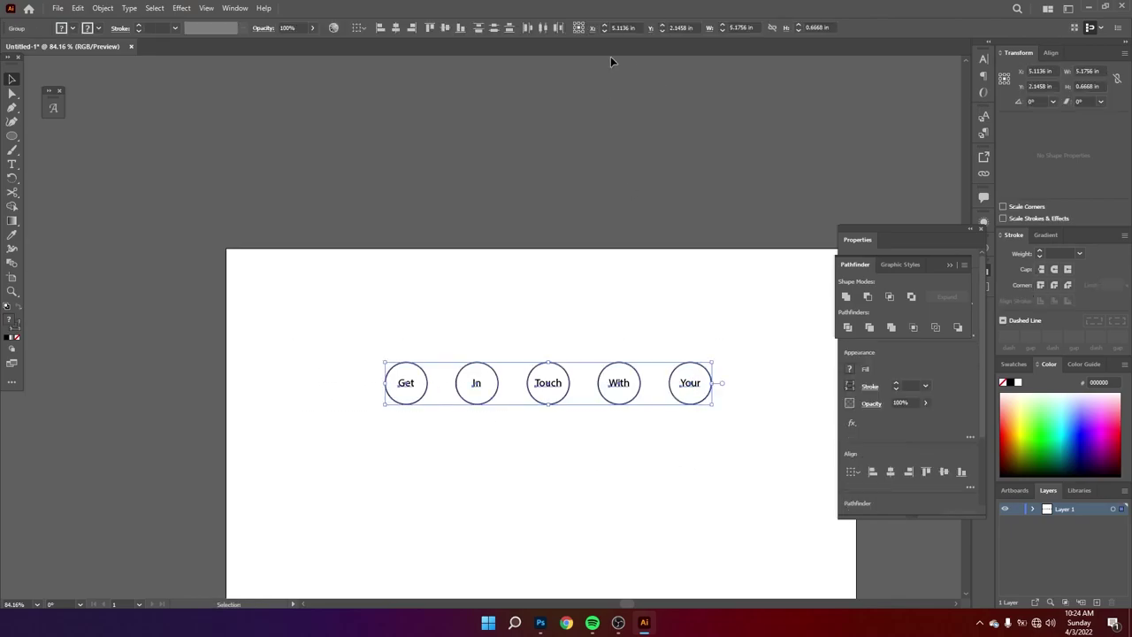
left_click(543, 29)
left_click(554, 301)
left_click_drag(569, 300, 558, 268)
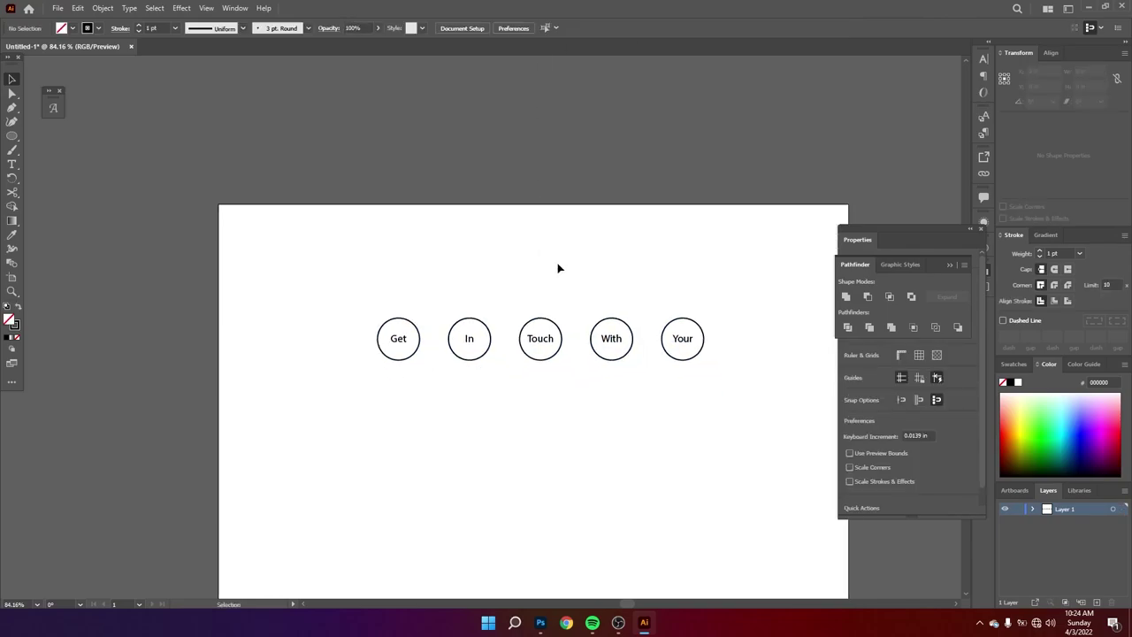
left_click_drag(558, 268, 501, 300)
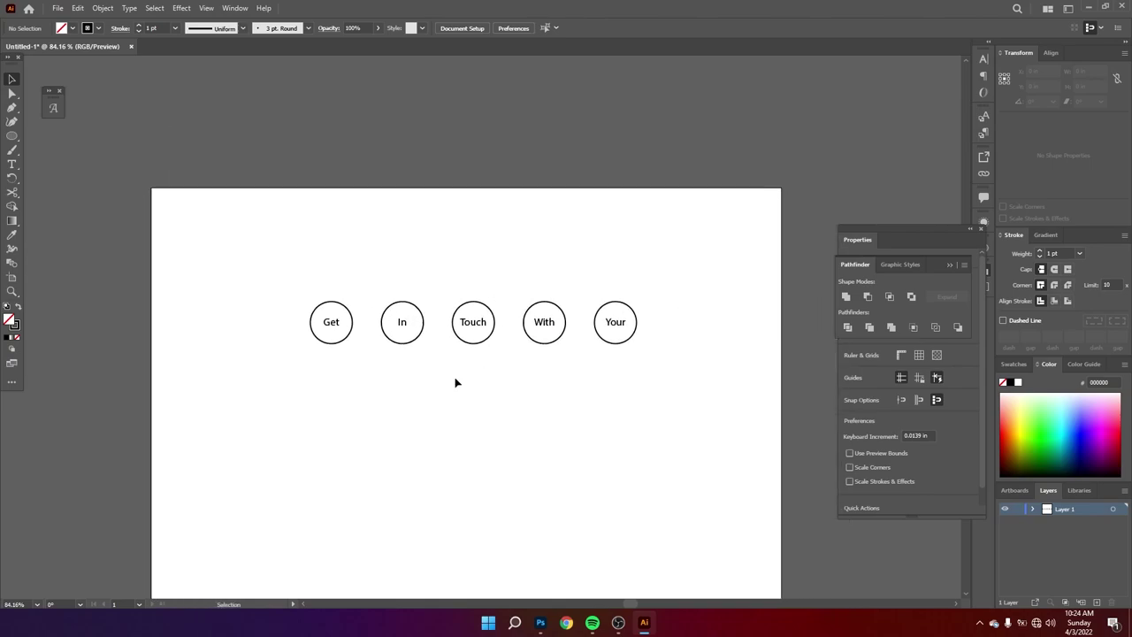
left_click_drag(455, 369, 450, 399)
- Draw a straight horizontal line with the Pen tool from the "Get" circle's right anchor to the "In" circle's left anchor
key("z")
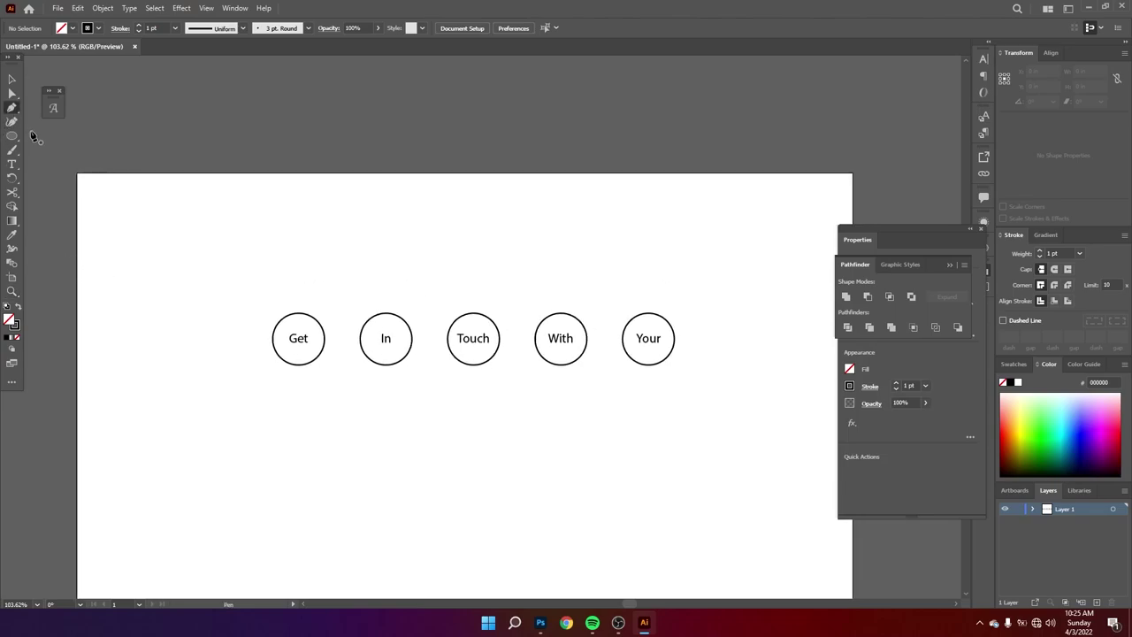
left_click(325, 346)
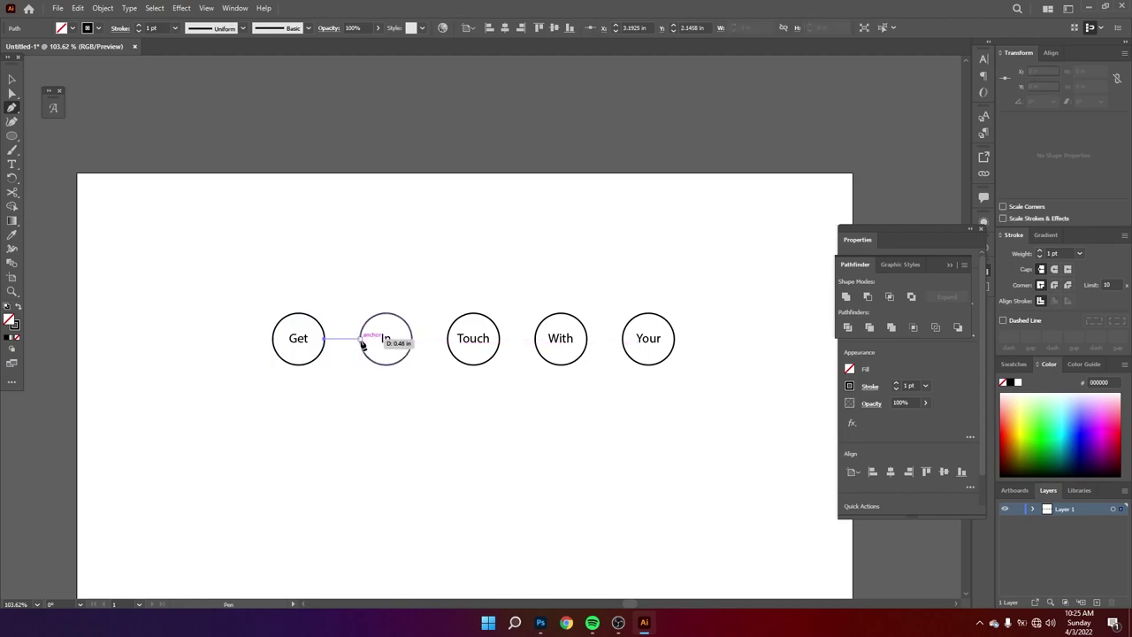
left_click(361, 339)
key("v")
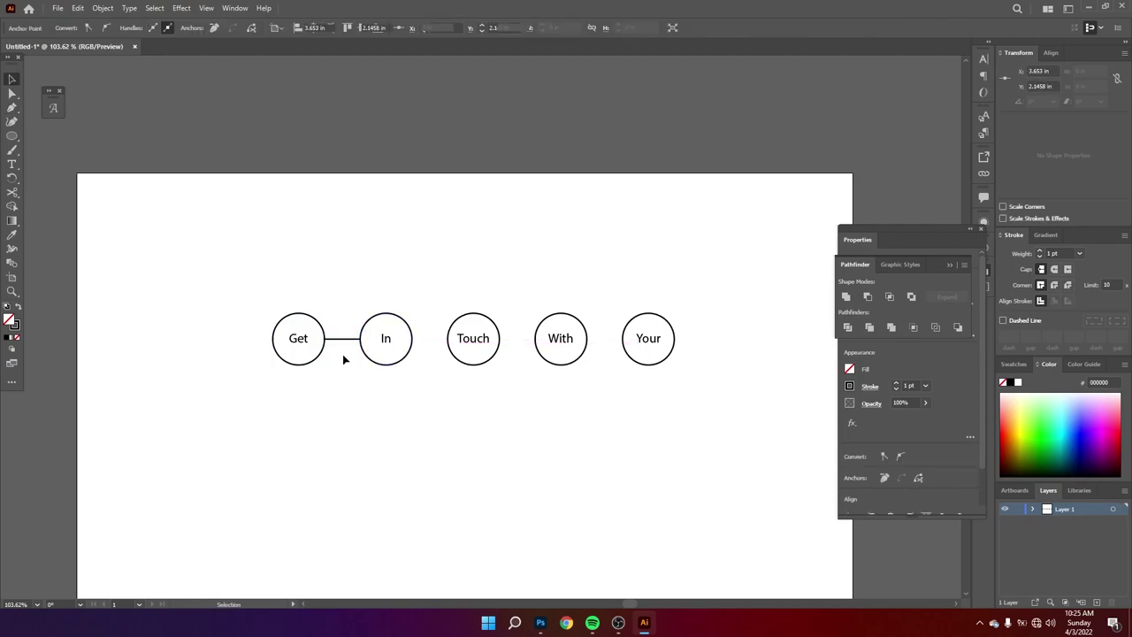
- Copy the connecting line into each of the three remaining gaps between the circles
left_click_drag(342, 340, 430, 351)
key("ctrl+d")
left_click(469, 226)
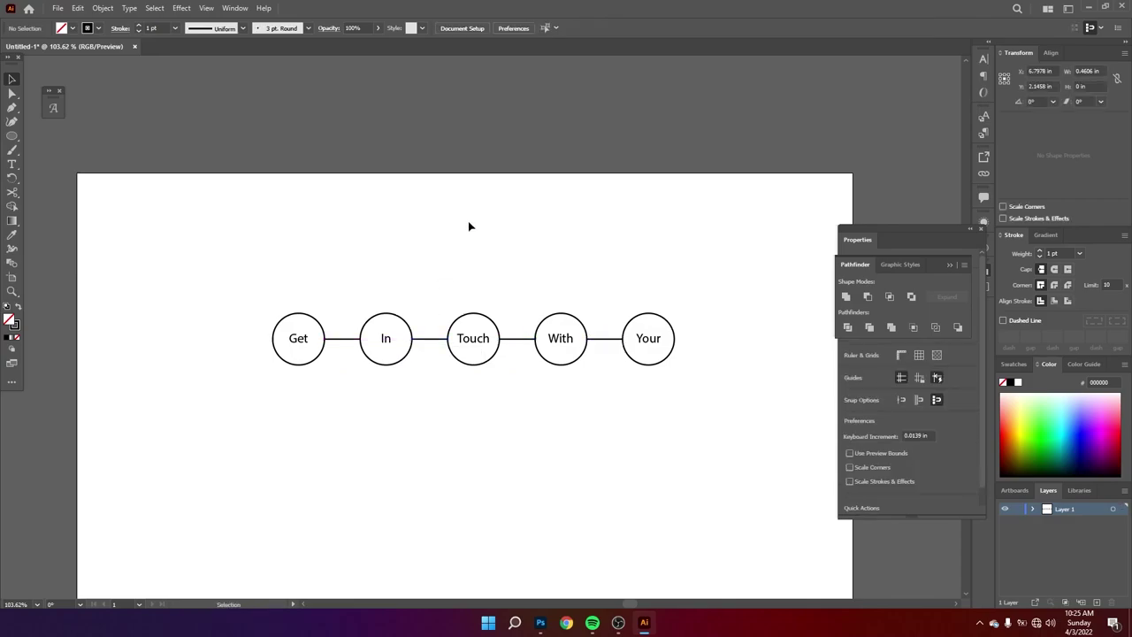
- Examine up close how the connecting lines meet the edges of the circles around "With"
key("z")
left_click_drag(508, 335, 522, 399)
left_click_drag(486, 364, 562, 402)
left_click_drag(379, 321, 232, 442)
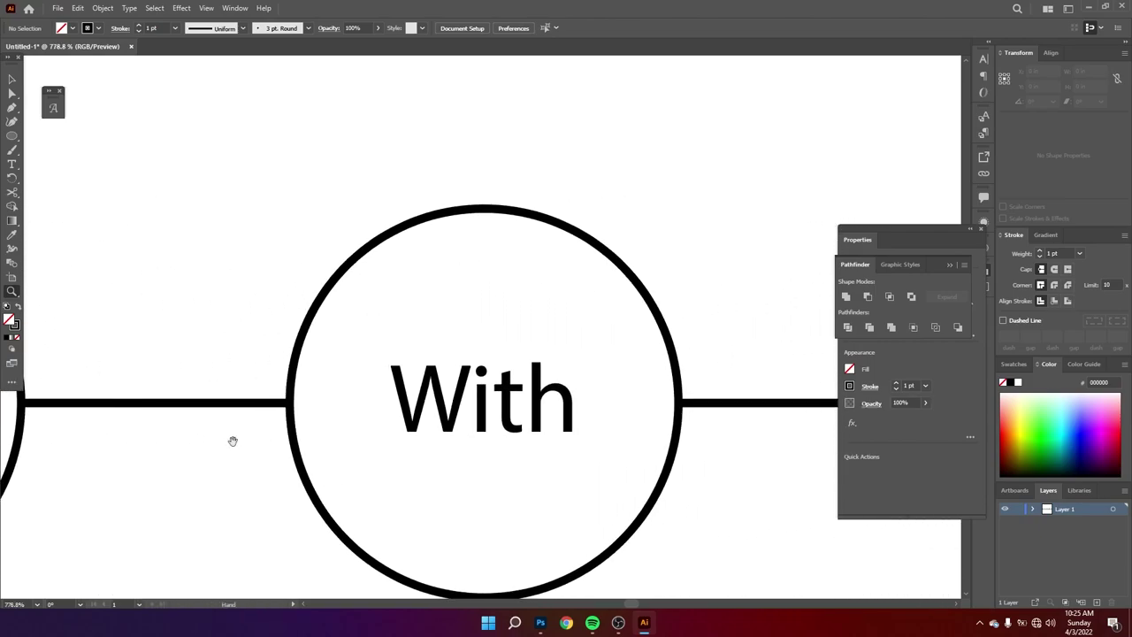
left_click_drag(651, 418, 190, 428)
left_click_drag(276, 475, 507, 445)
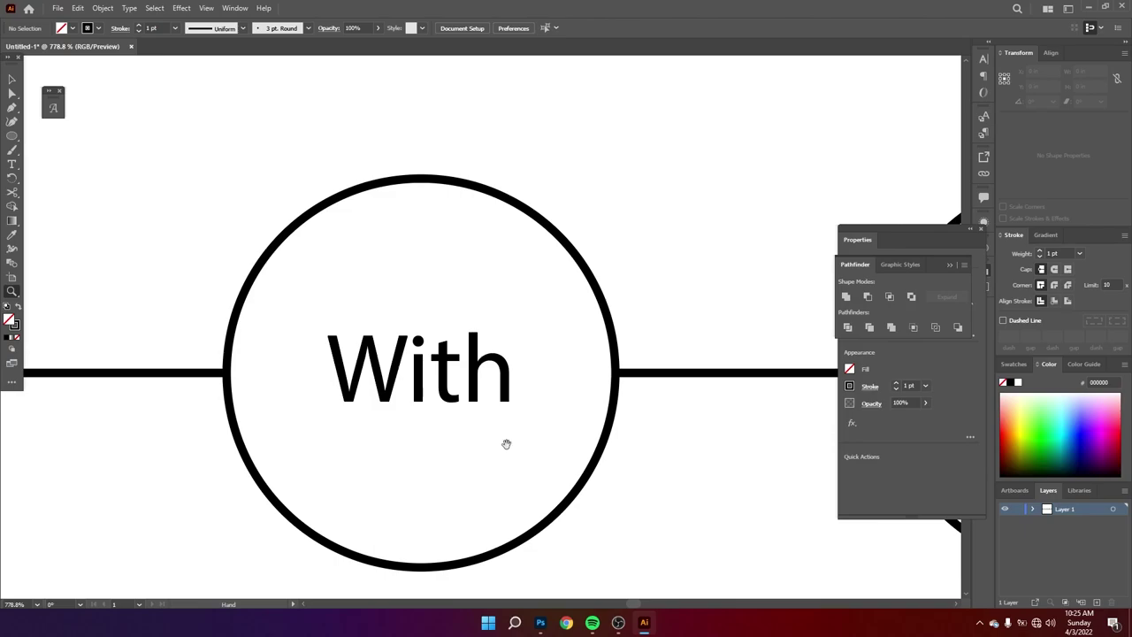
left_click_drag(328, 447, 157, 412)
left_click_drag(262, 427, 191, 430)
left_click_drag(276, 441, 431, 269)
key("v")
left_click_drag(245, 166, 694, 239)
scroll(596, 410, "up", 3)
left_click_drag(483, 375, 484, 334)
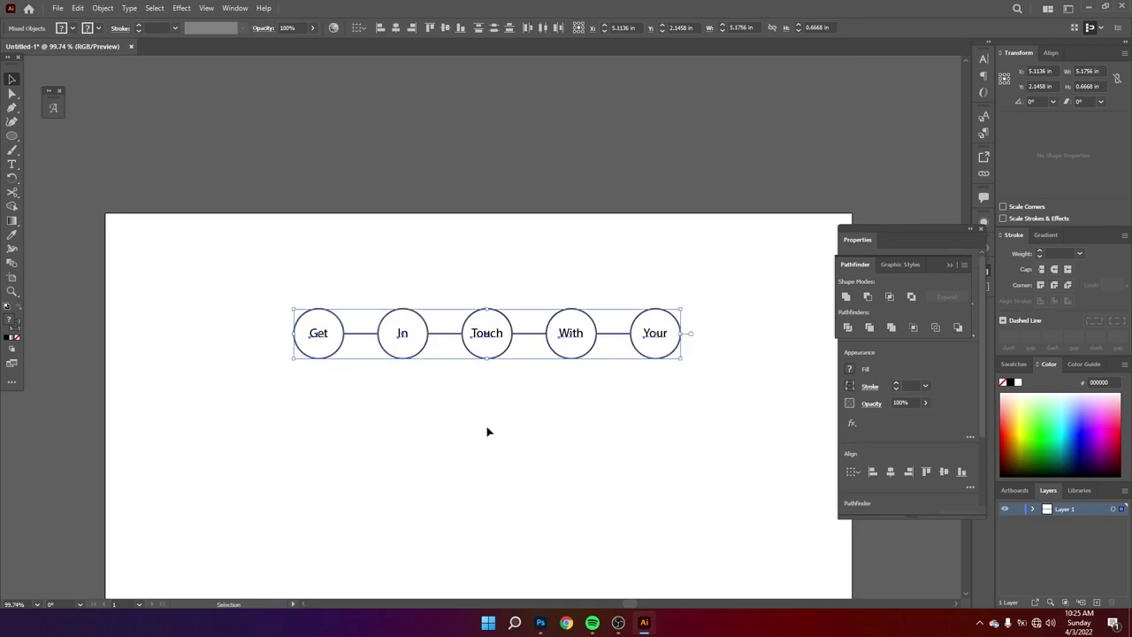
- Add the text "PERCEPTION" below the circle row and enlarge it to about 55.34 pt
left_click_drag(478, 453, 495, 353)
key("t")
left_click(398, 381)
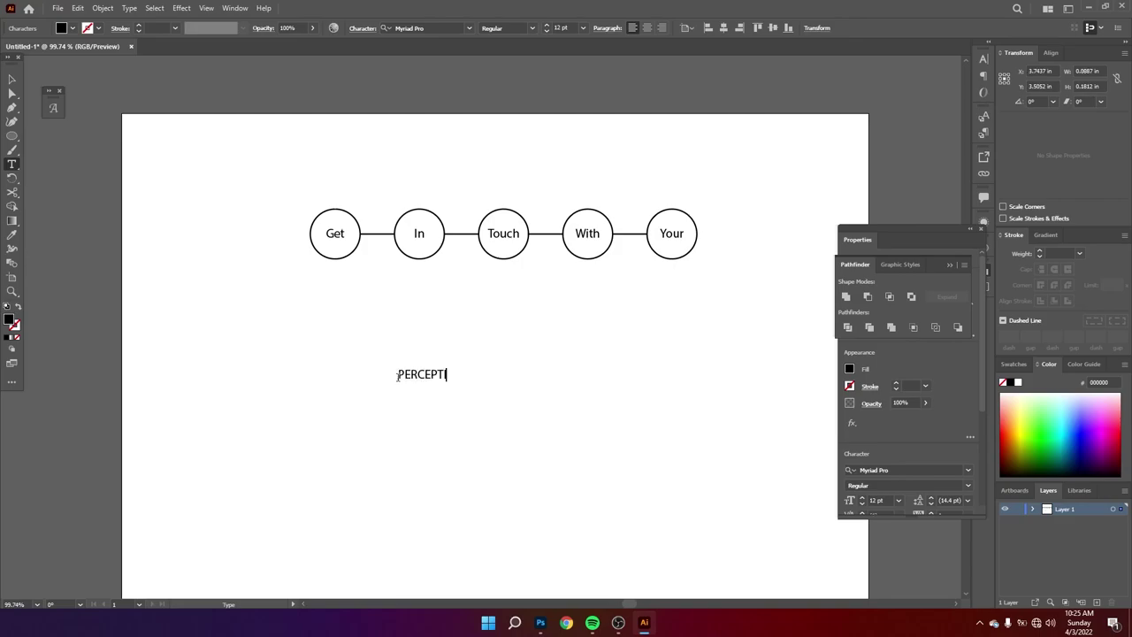
left_click(13, 79)
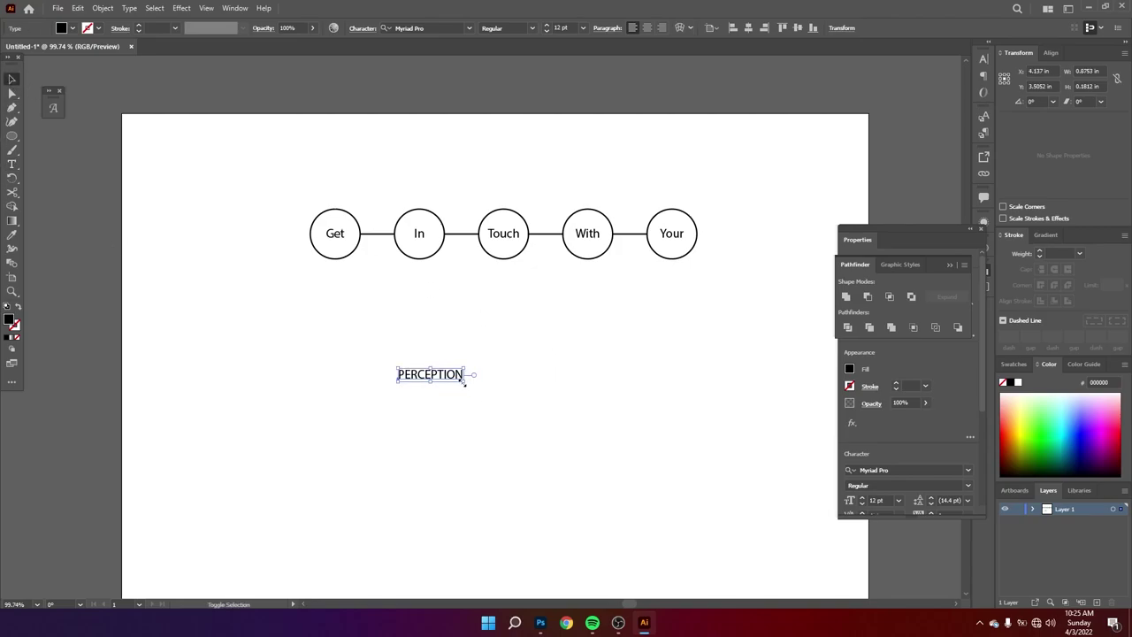
left_click_drag(465, 382, 559, 433)
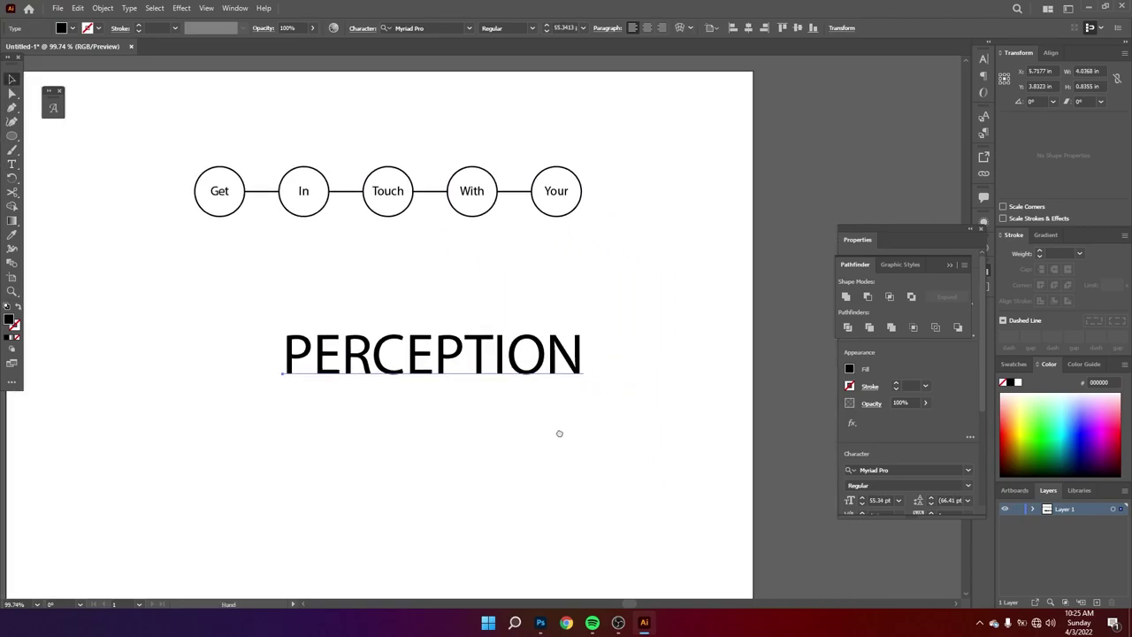
- Bring the character settings of "PERCEPTION" into view and look through the available fonts
left_click(951, 264)
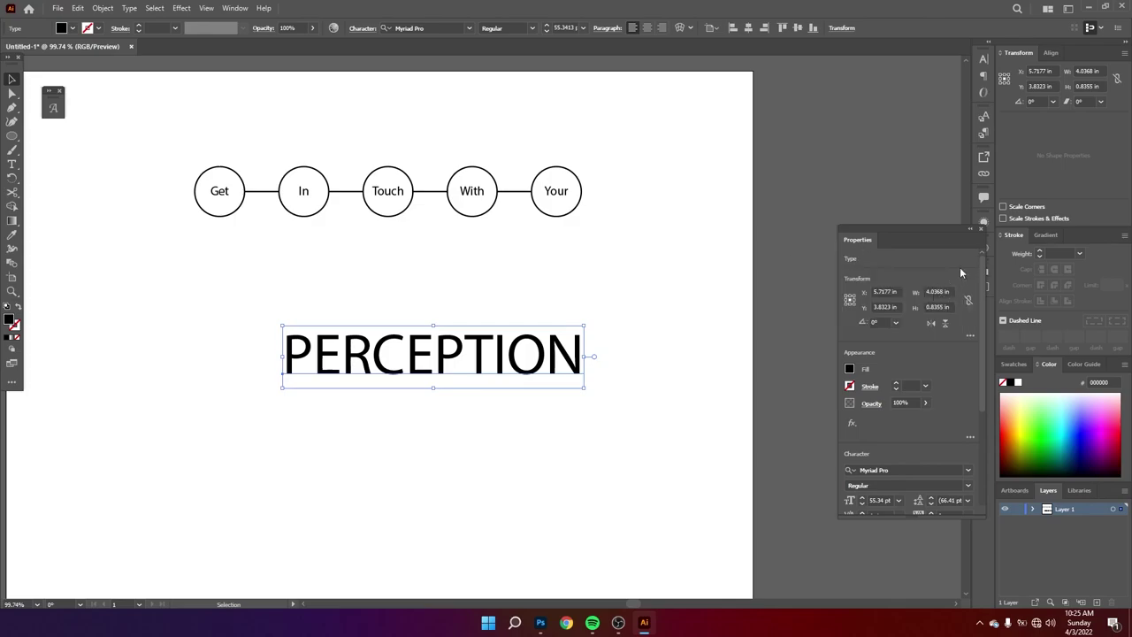
scroll(931, 428, "down", 3)
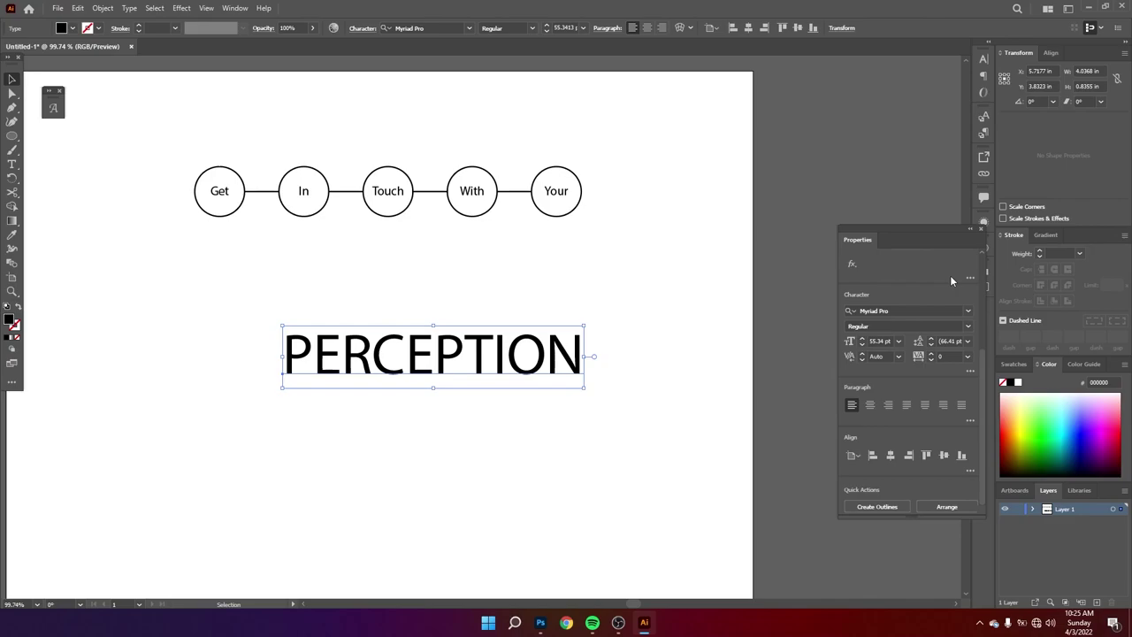
left_click(968, 315)
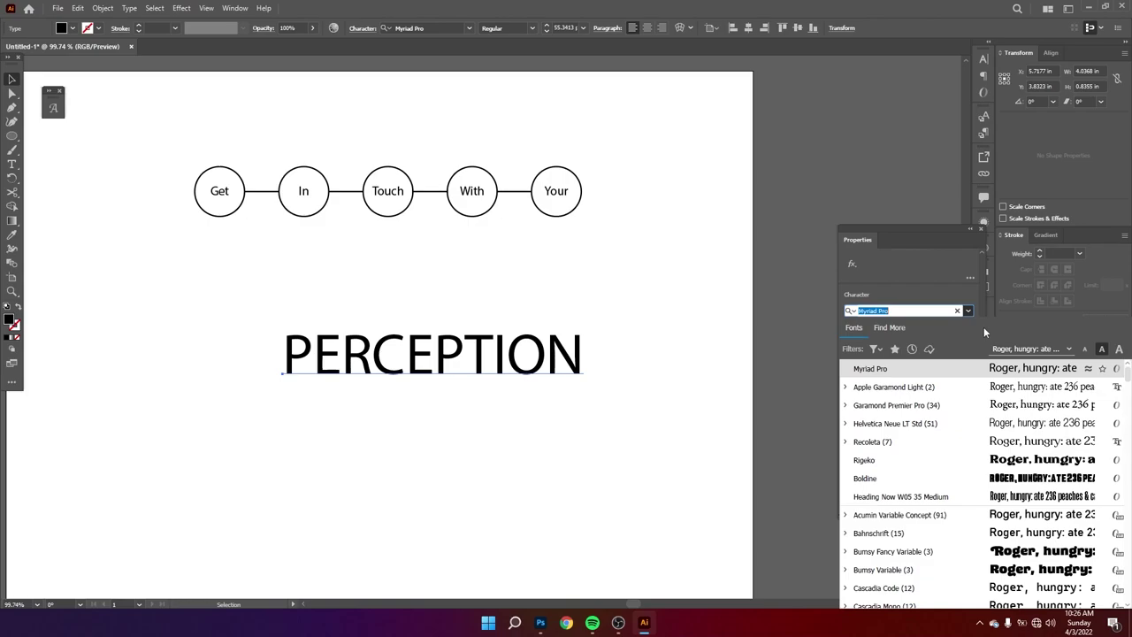
left_click(10, 78)
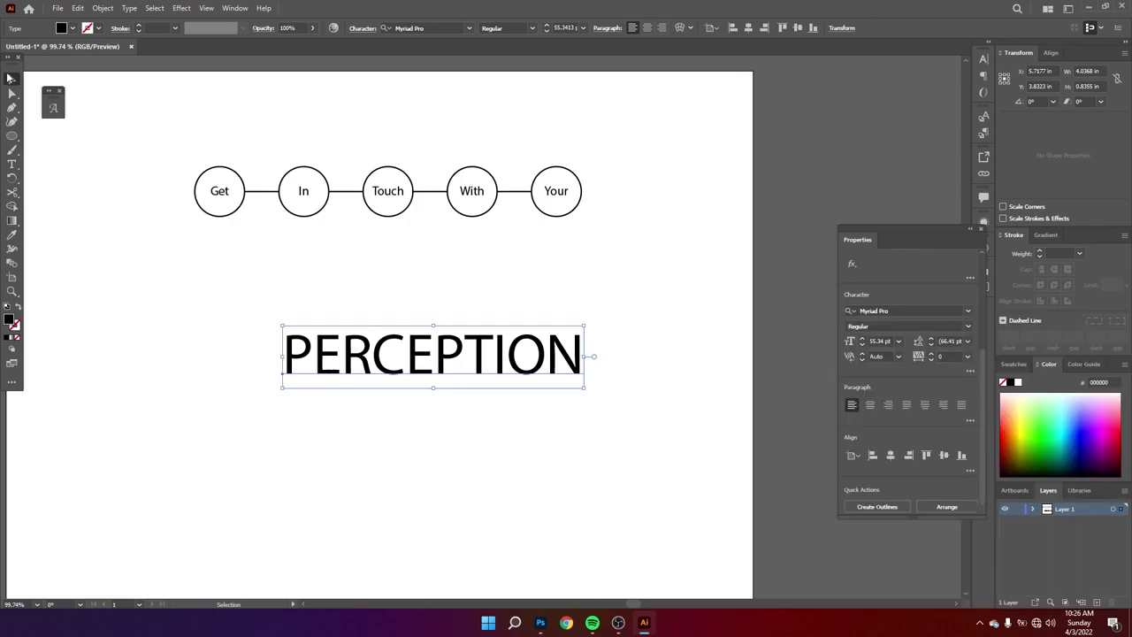
- Enlarge "PERCEPTION" proportionally from its centre to about 108.7 pt and move it up beneath the circle row
left_click_drag(431, 390, 437, 457)
key("ctrl+z")
left_click_drag(435, 391, 445, 487)
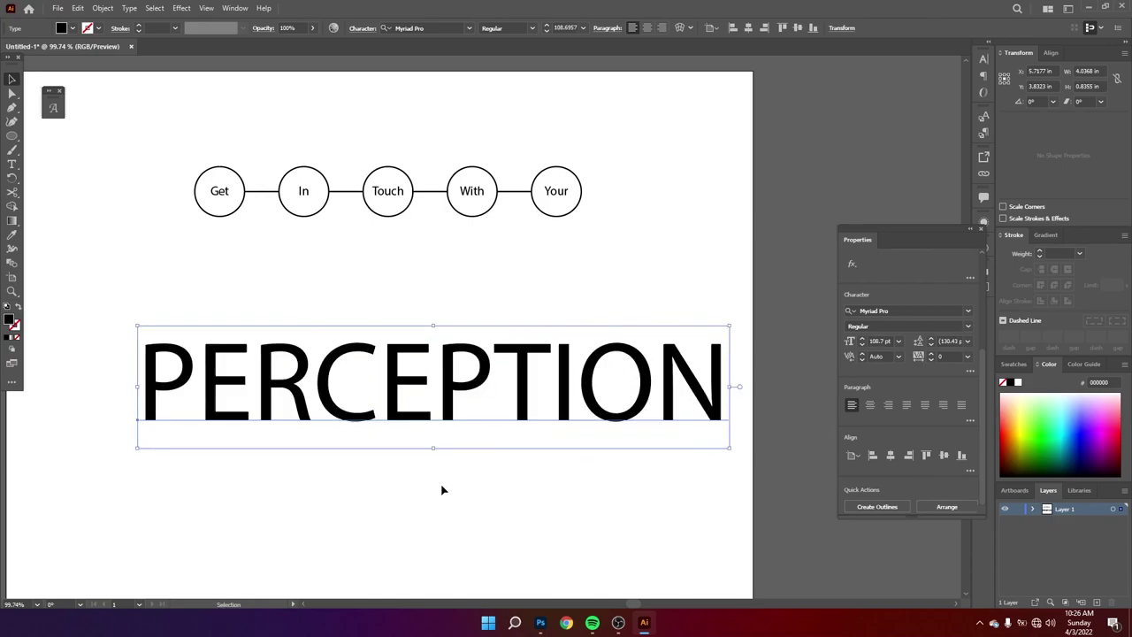
left_click_drag(590, 411, 543, 336)
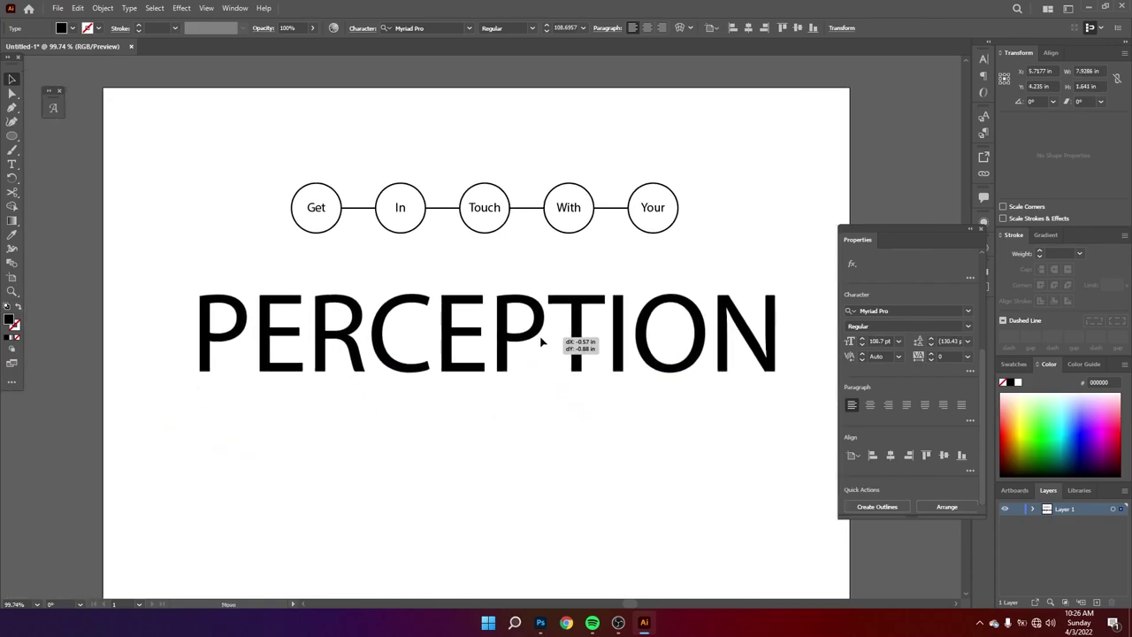
- Set the font of "PERCEPTION" to Bumsy Narrow
left_click(960, 312)
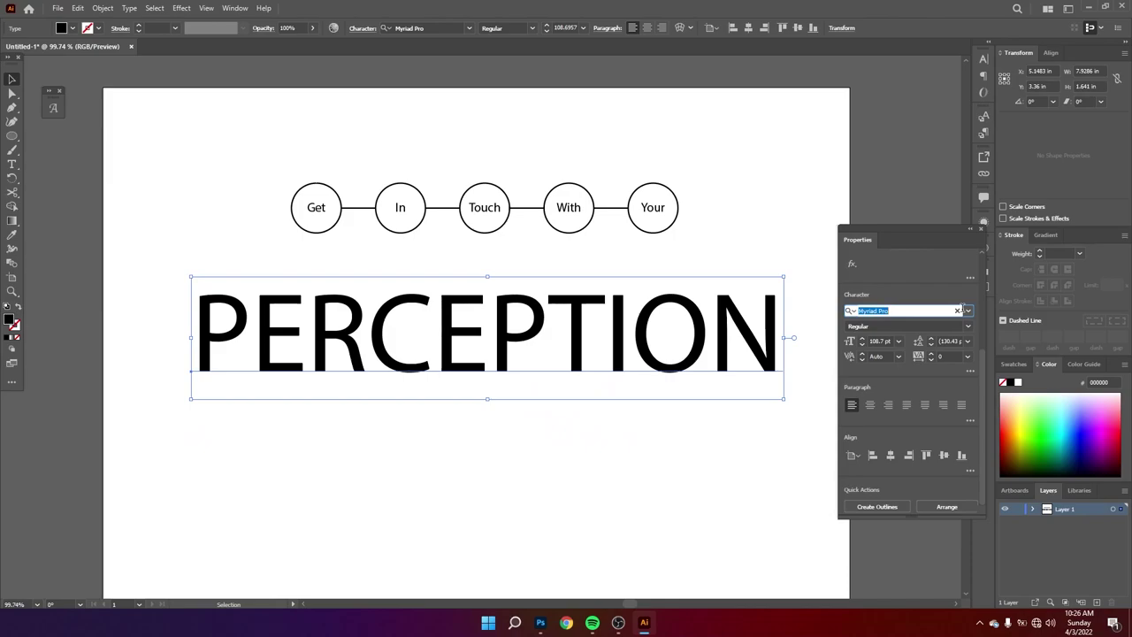
type("BUU")
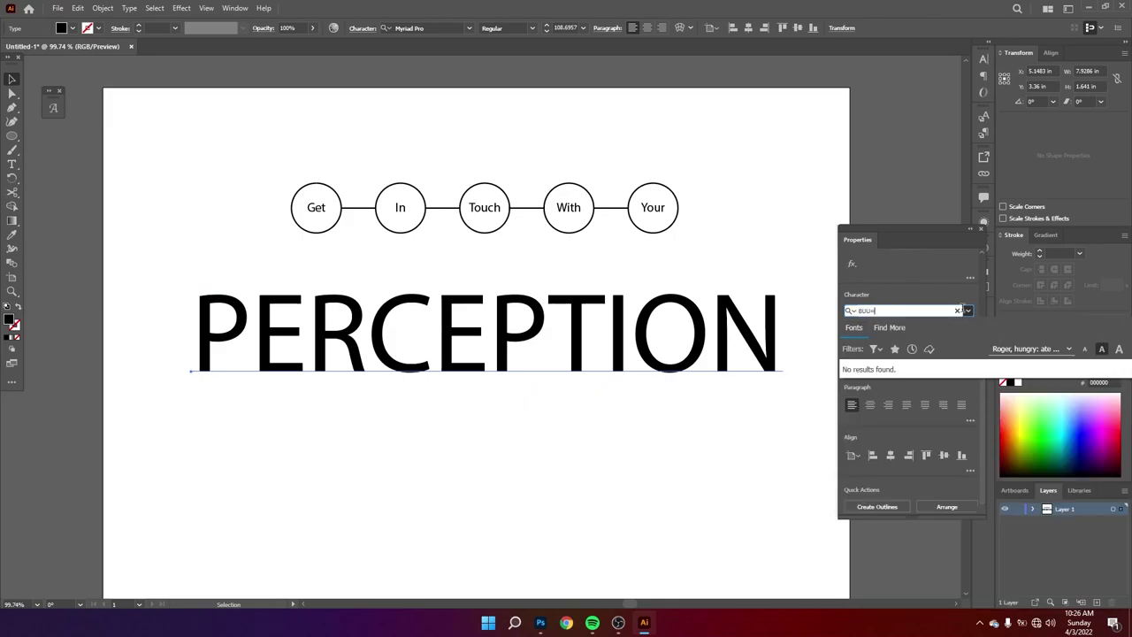
key("BackSpace")
key("BackSpace")
type("UMSY")
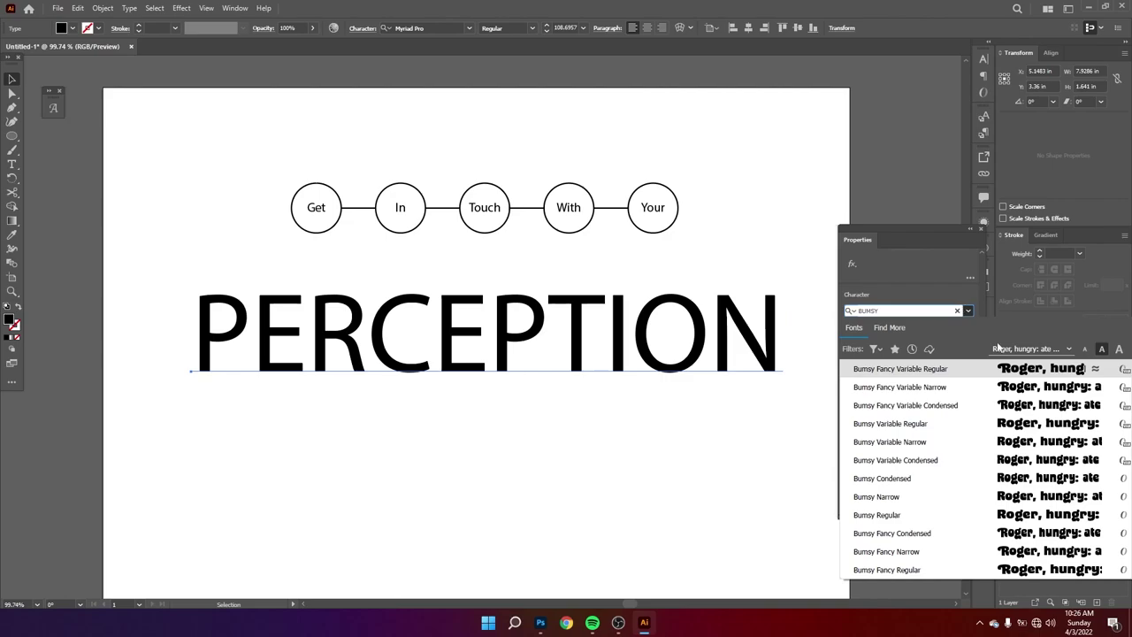
left_click(1017, 498)
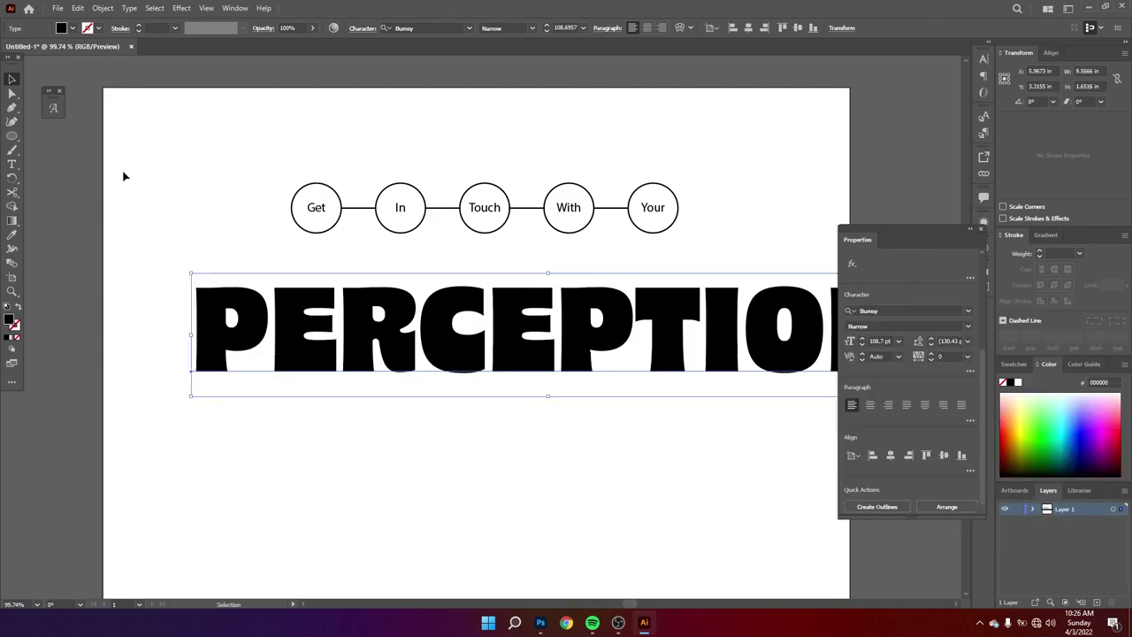
- Shift "PERCEPTION" left and scale it down to fit on the artboard, centred under the circle row
left_click_drag(933, 237, 1004, 235)
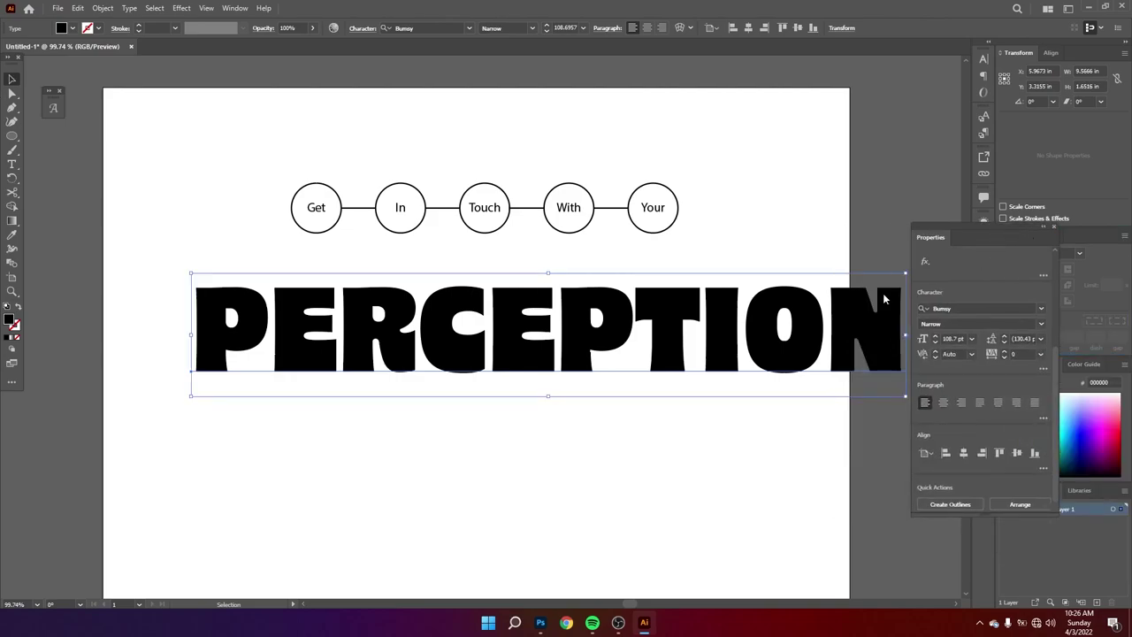
left_click_drag(727, 311, 661, 311)
mouse_move(479, 395)
left_mouse_down()
mouse_move(485, 366)
mouse_move(492, 378)
left_mouse_up()
left_click(557, 405)
scroll(578, 404, "up", 1)
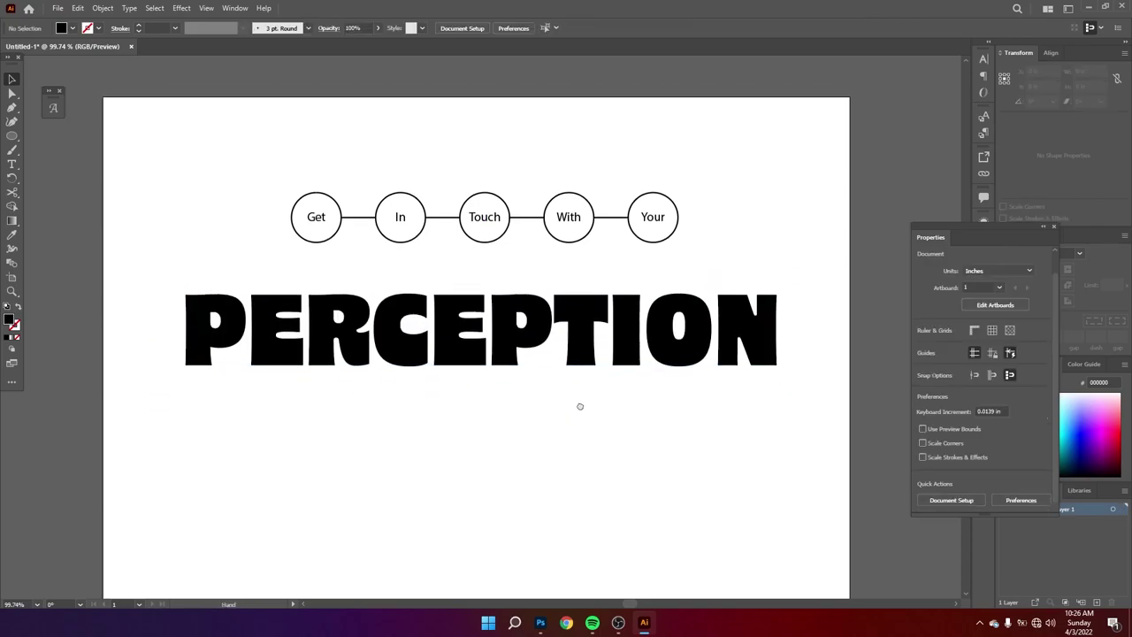
left_click(606, 363)
left_click(591, 421)
key("z")
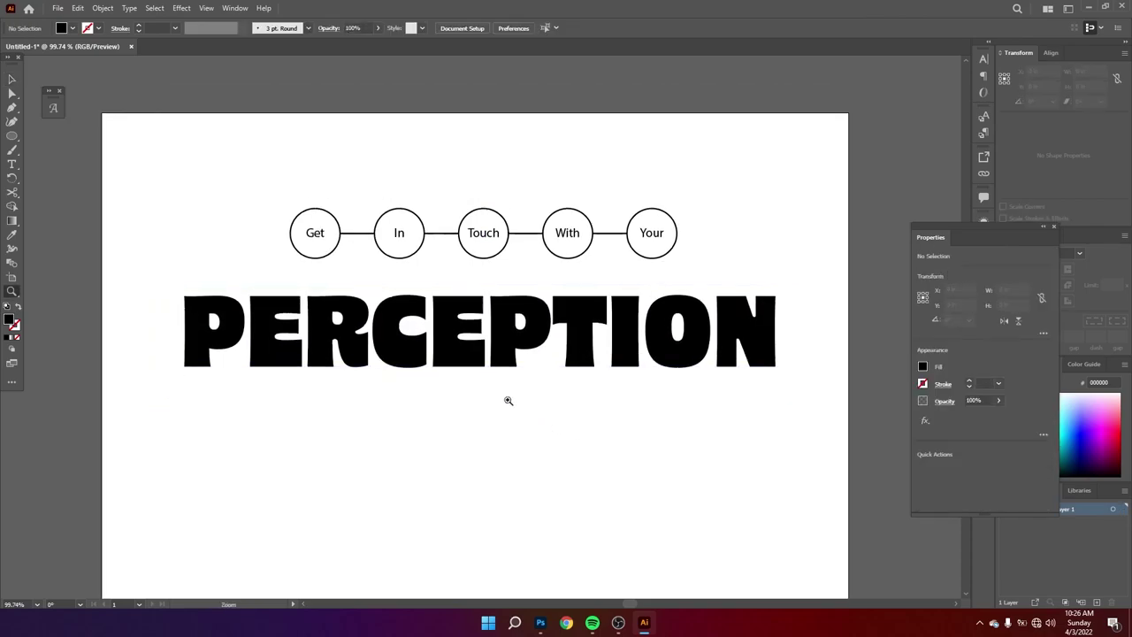
key("t")
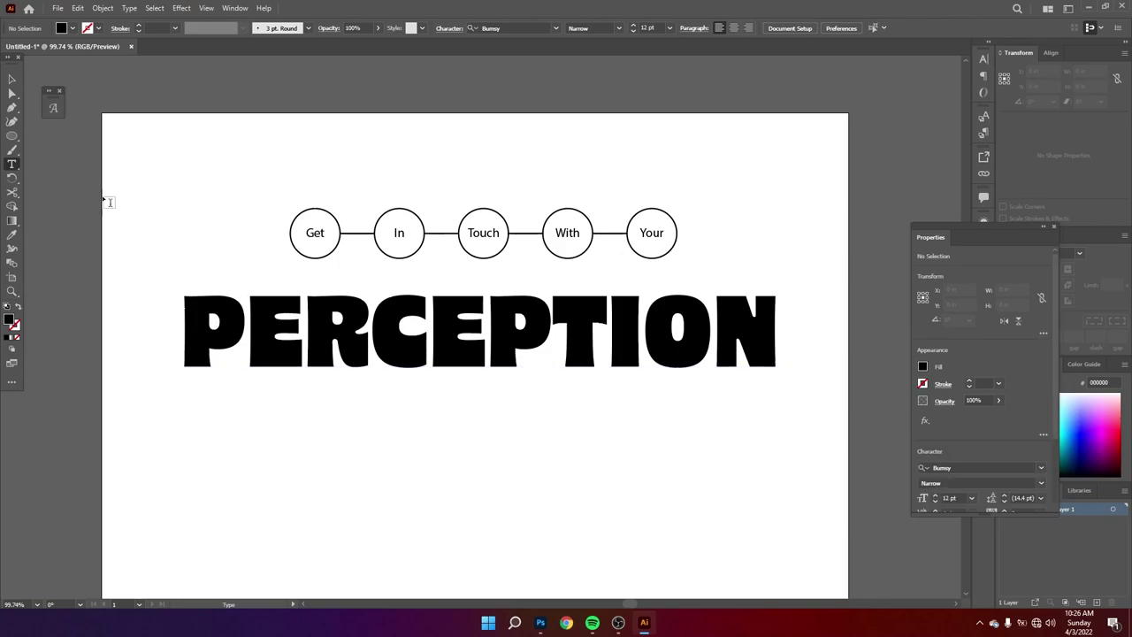
left_click(12, 80)
left_click_drag(513, 372, 525, 419)
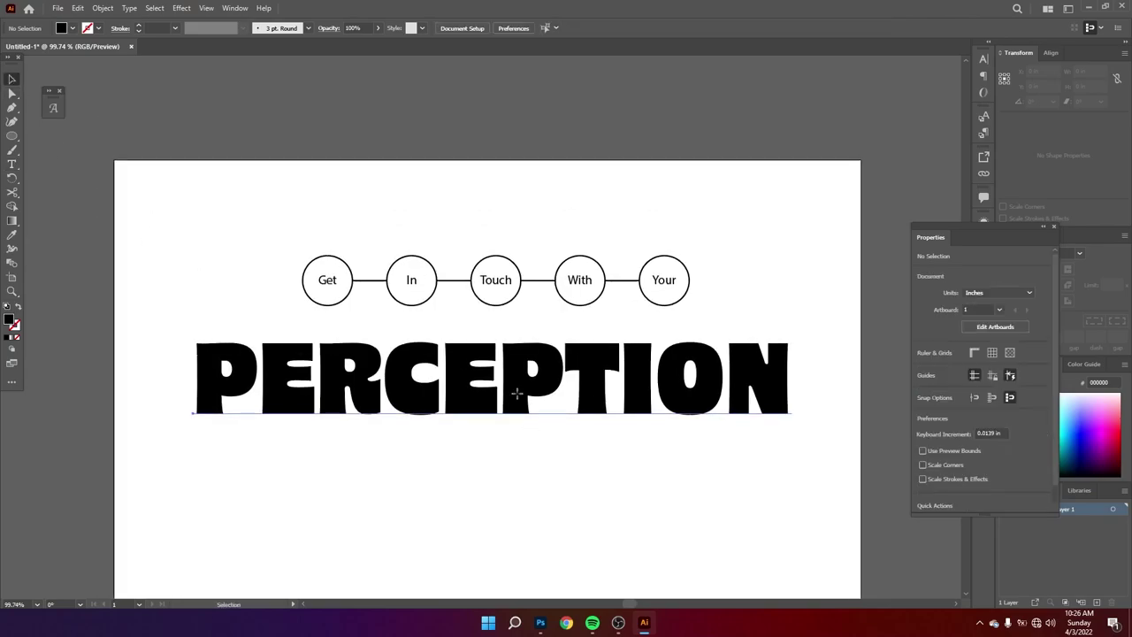
- Dock the floating Properties panel and show the character settings for the five selected circled words
scroll(384, 262, "up", 2)
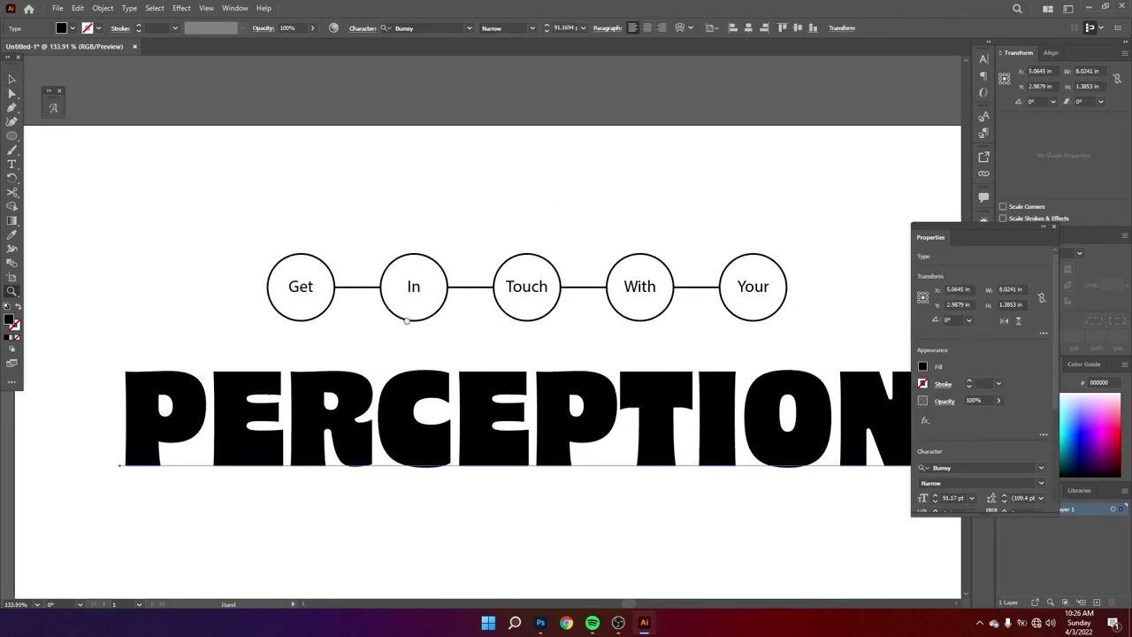
left_click(296, 293)
left_click(397, 288, "shift")
left_click(521, 293, "shift")
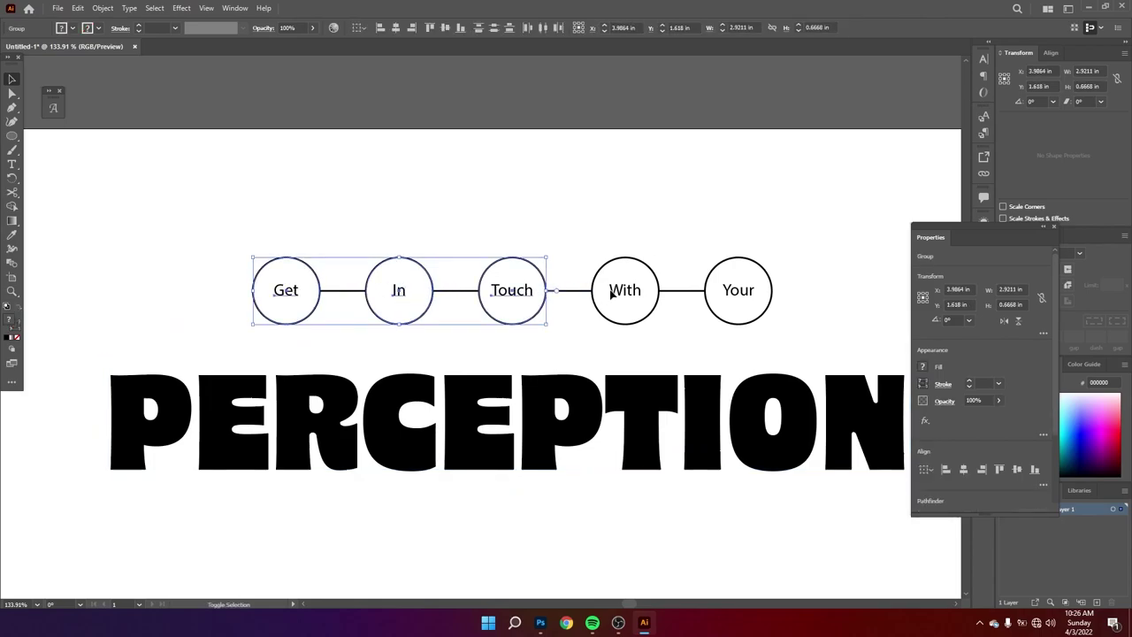
left_click(616, 288, "shift")
left_click(753, 297, "shift")
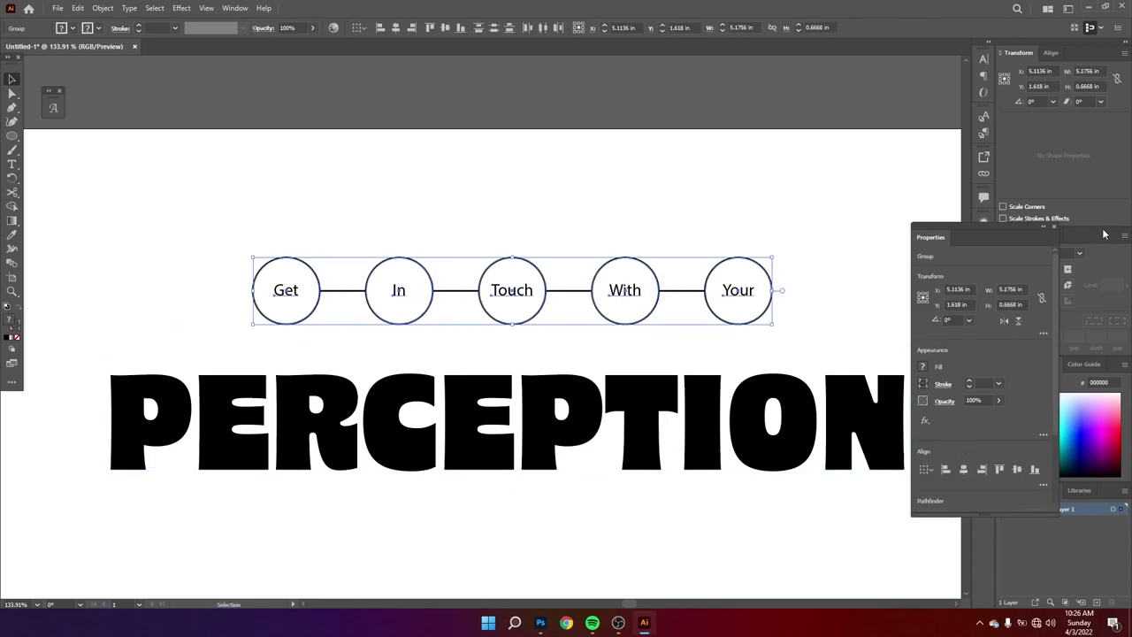
left_click_drag(1032, 236, 1076, 355)
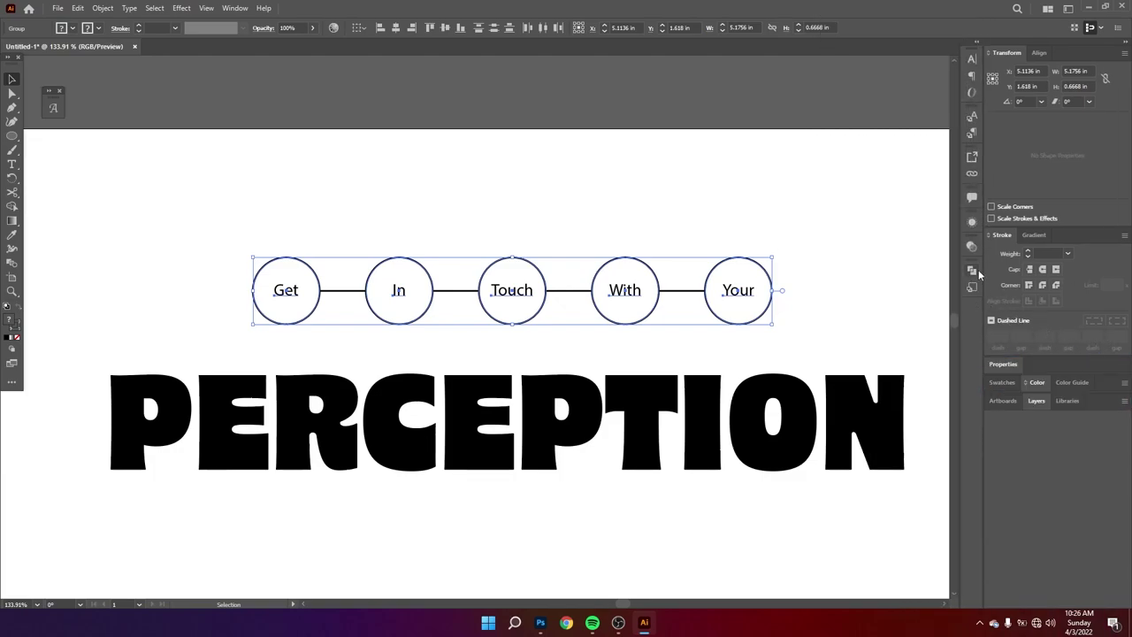
key("a")
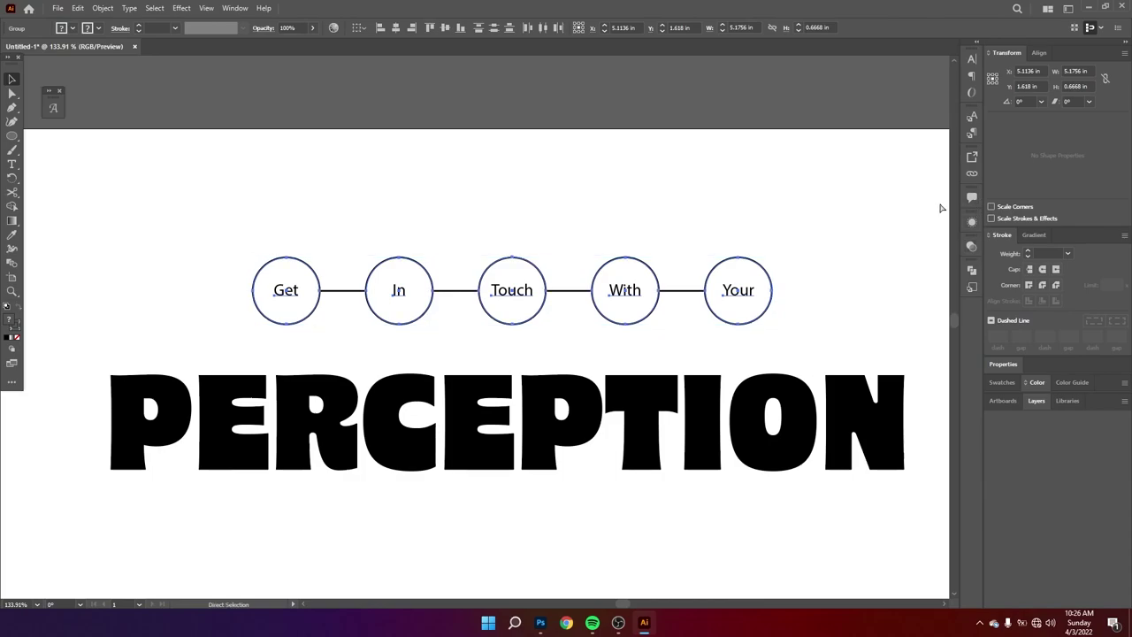
key("ctrl+t")
key("v")
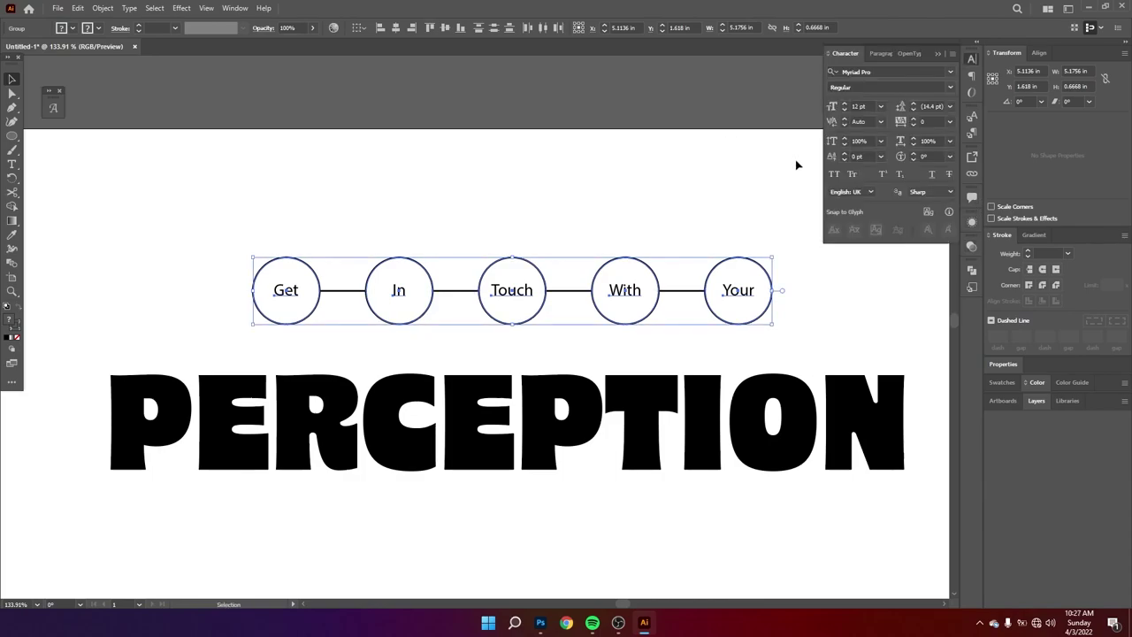
- Try all caps on the five circled words and undo it
left_click(833, 175)
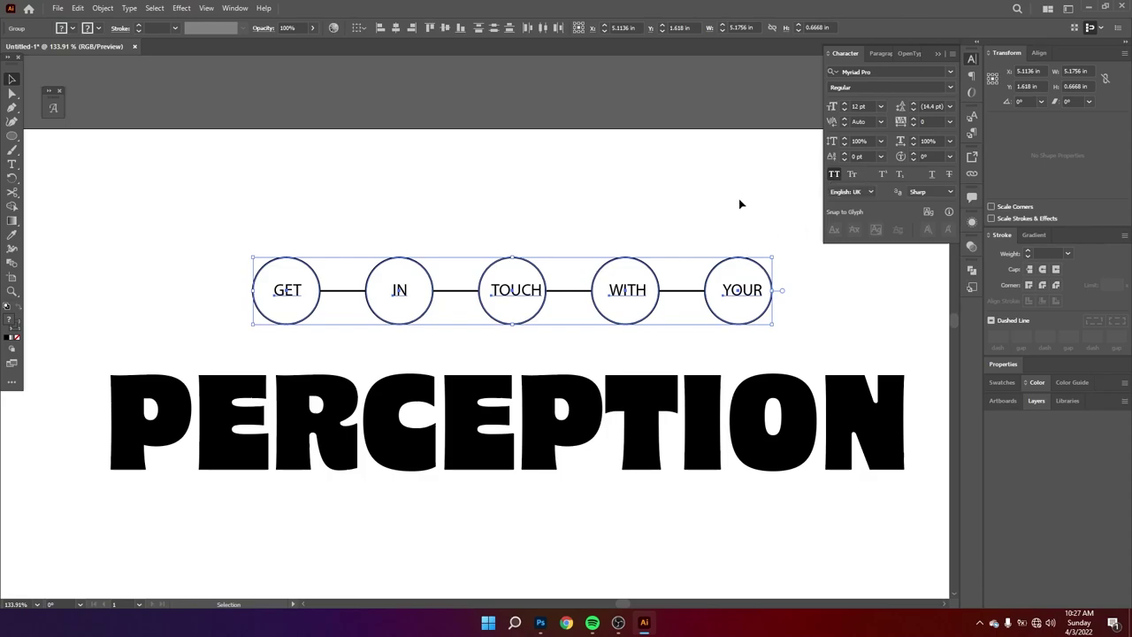
key("ctrl+z")
left_click(677, 240)
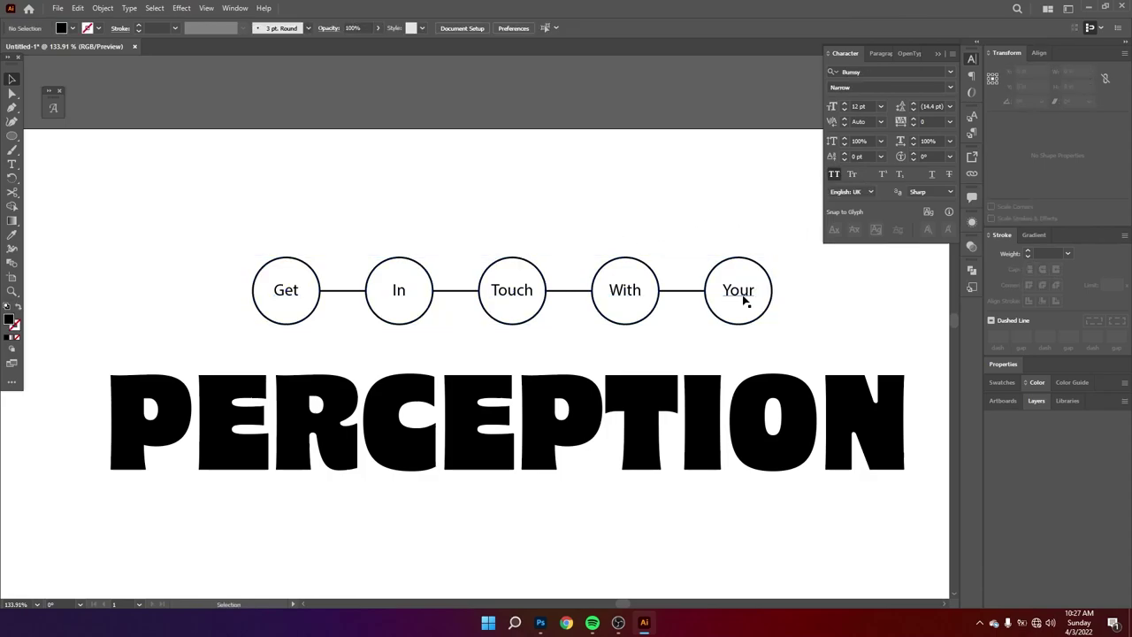
- Set the font of the five circled words "Get", "In", "Touch", "With" and "Your" to Helvetica Neue LT Std 65 Medium
left_click(744, 301)
left_click(626, 290, "shift")
left_click(512, 292, "shift")
left_click(394, 294, "shift")
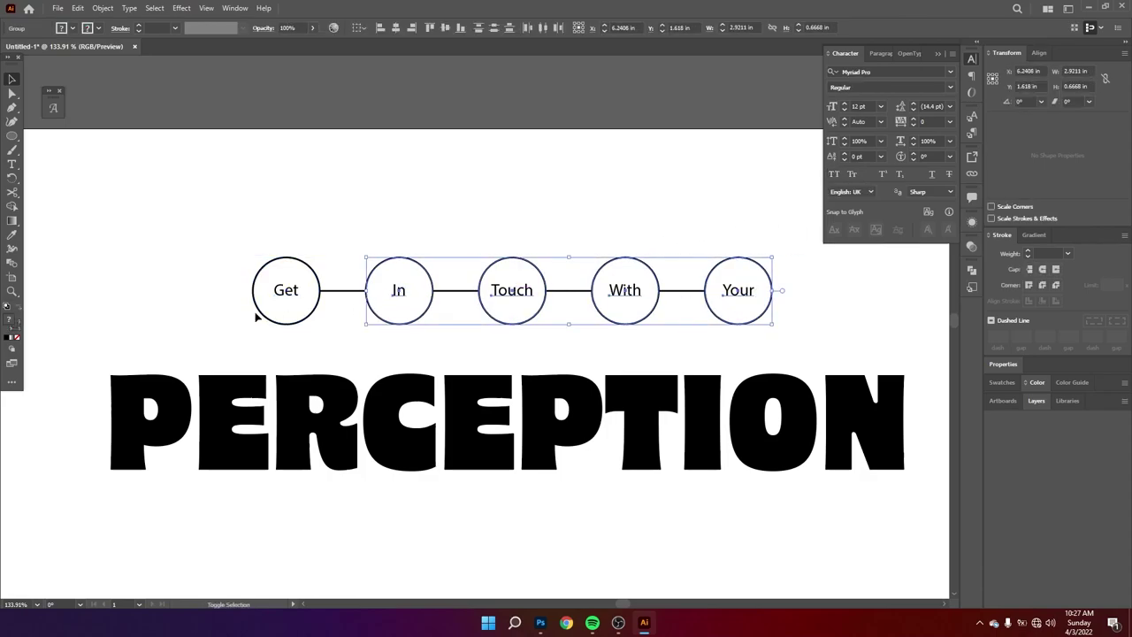
left_click(285, 299, "shift")
left_click(874, 71)
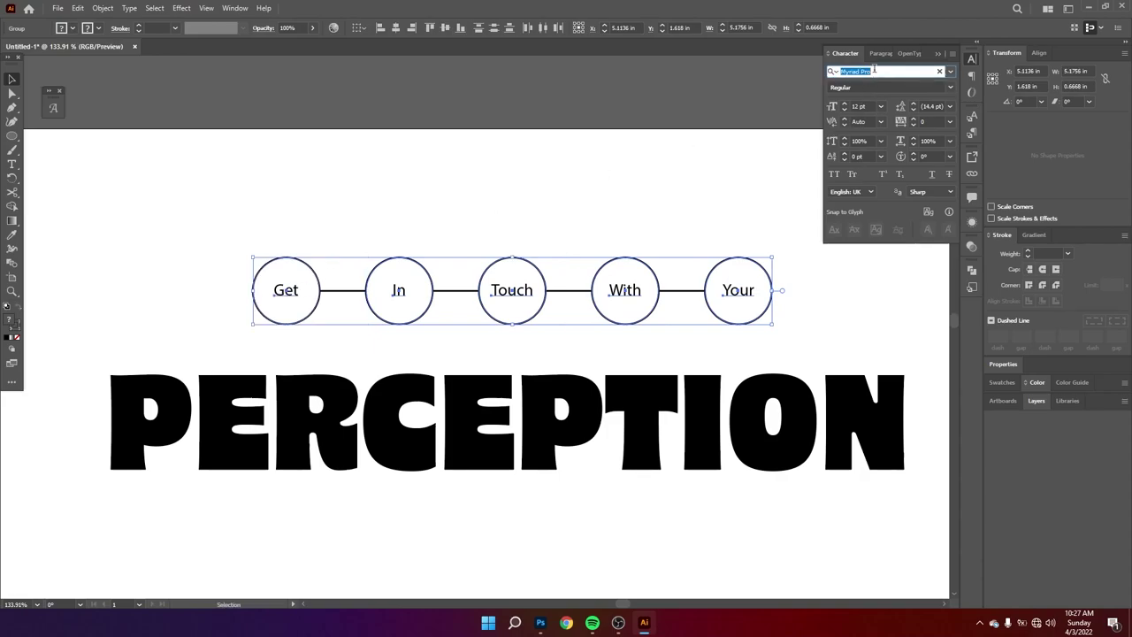
type("HELVE")
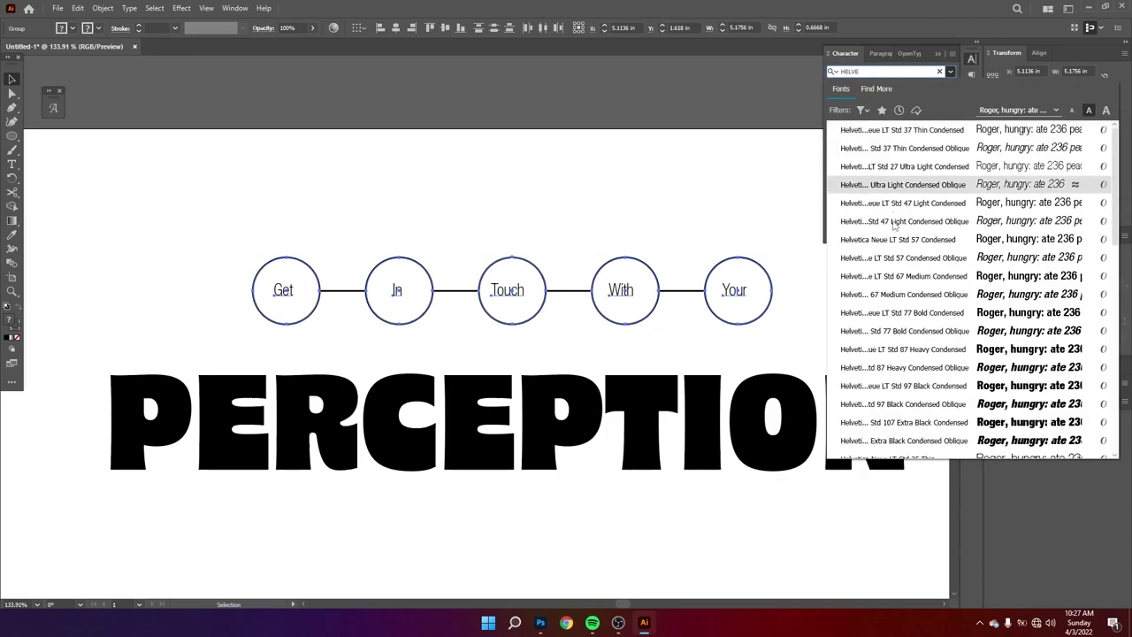
scroll(904, 266, "down", 3)
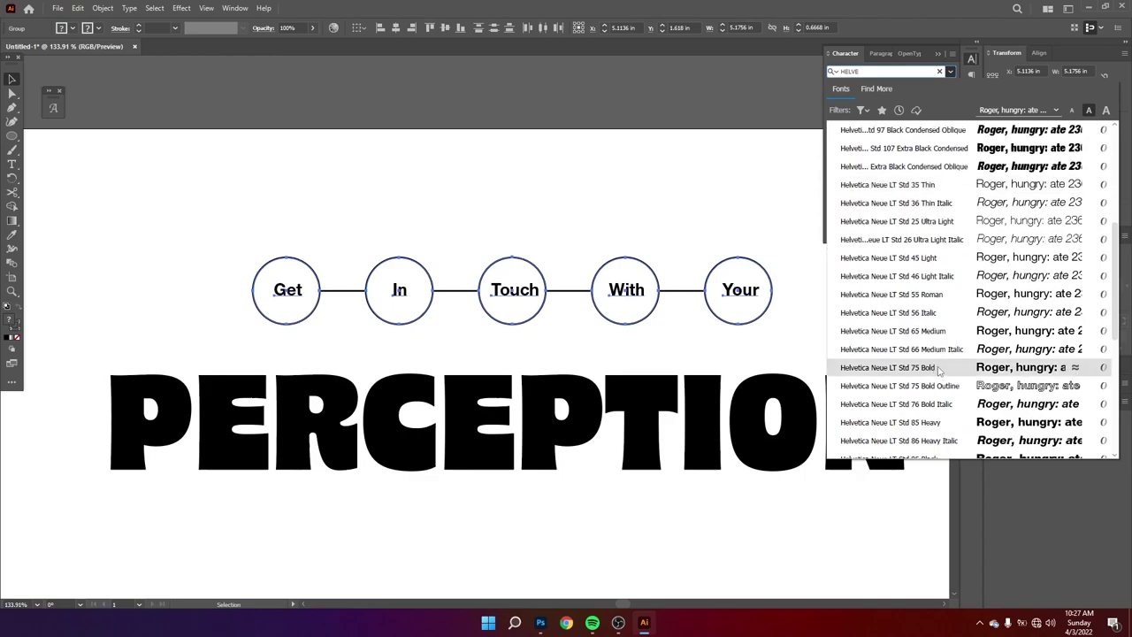
left_click(943, 331)
- Try all caps on the circled words in their Helvetica font and undo the change
left_click(834, 173)
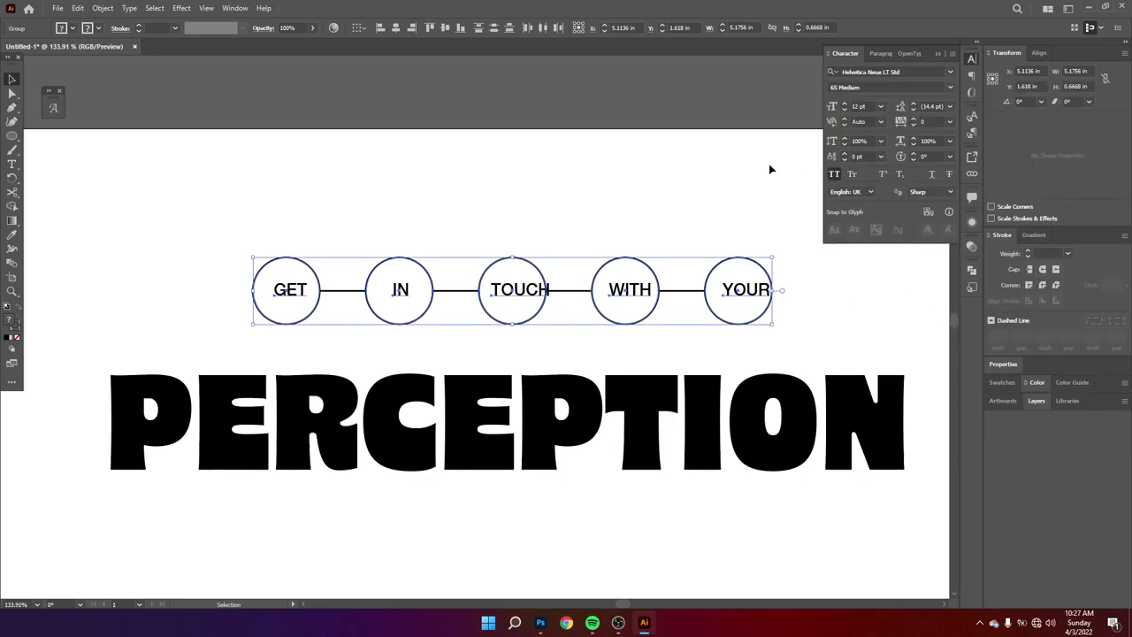
left_click(708, 157)
key("ctrl+z")
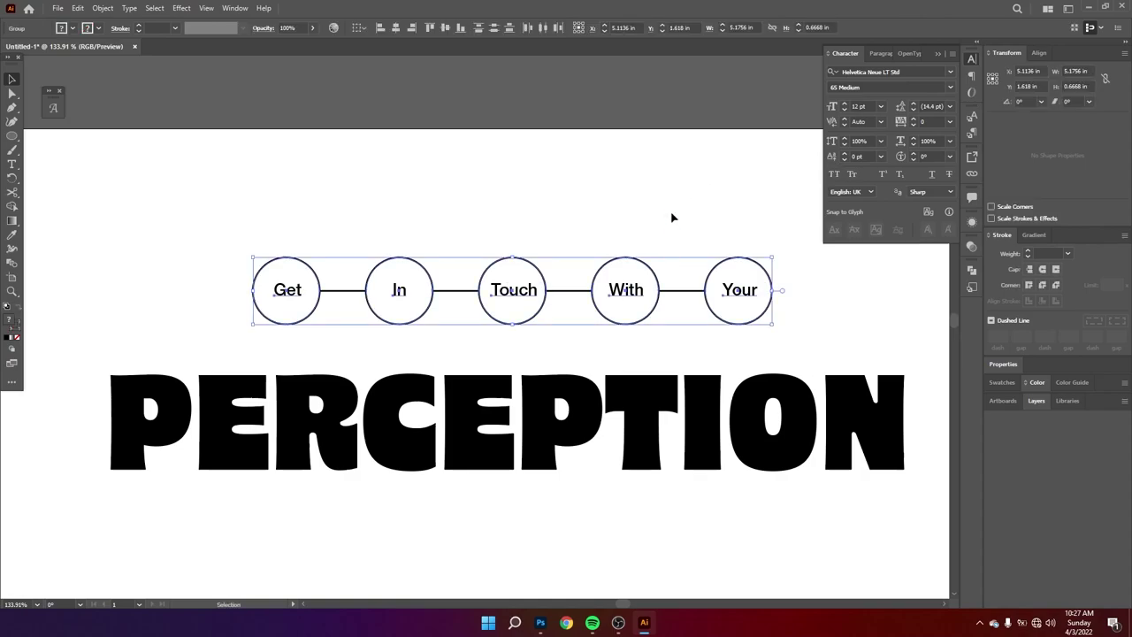
left_click(672, 217)
left_click(291, 292)
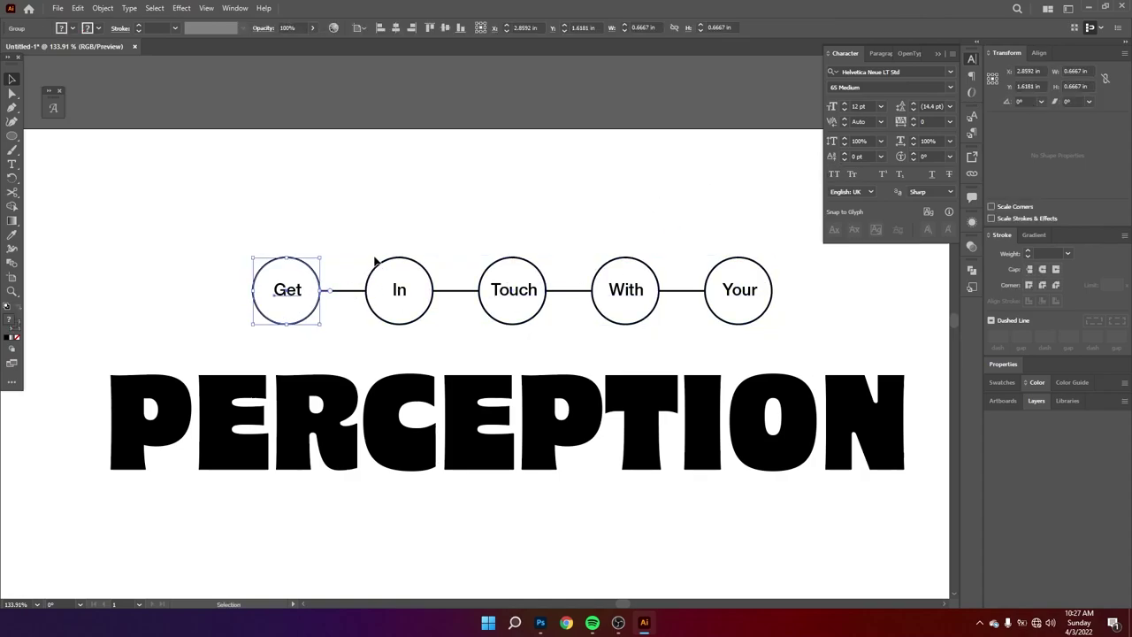
left_click_drag(173, 260, 794, 333)
right_click(694, 303)
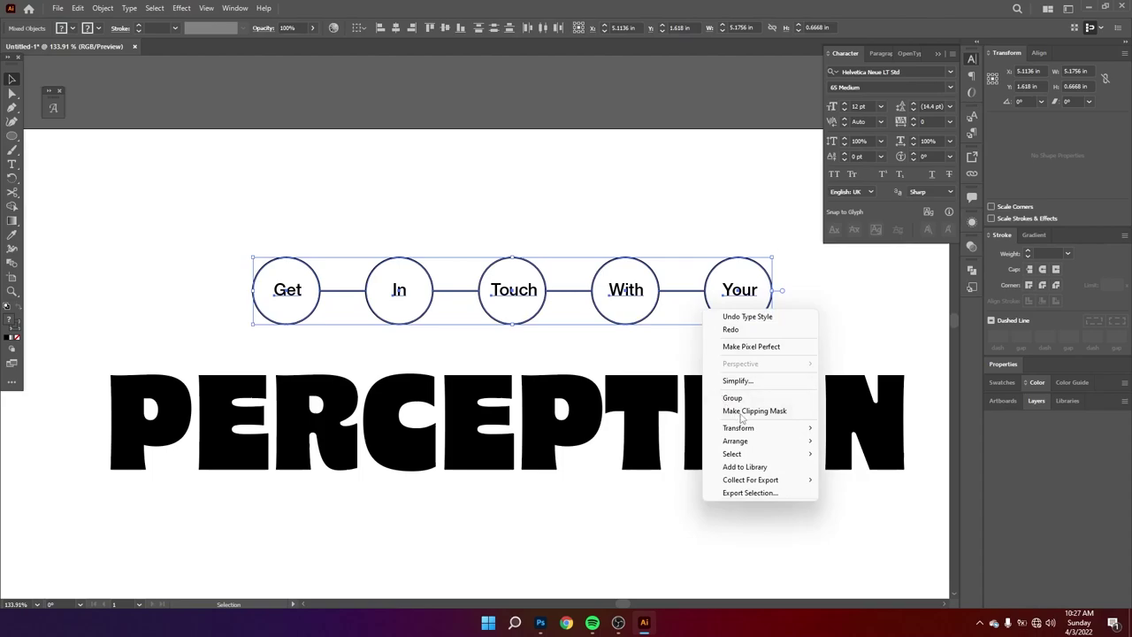
left_click(634, 269)
left_click(624, 290)
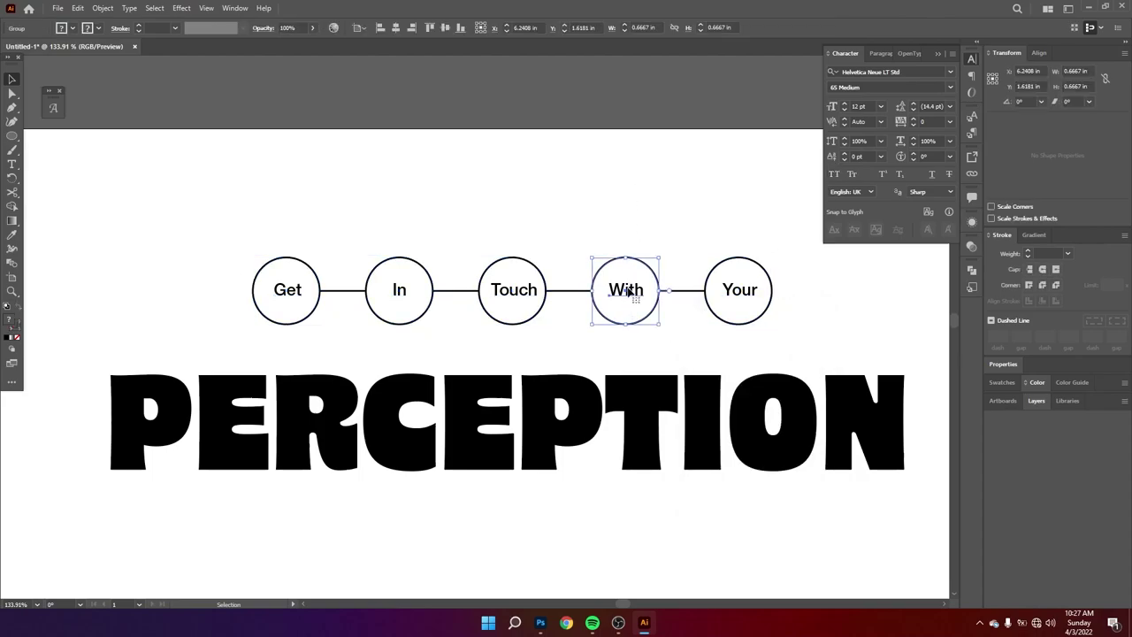
left_click(322, 311)
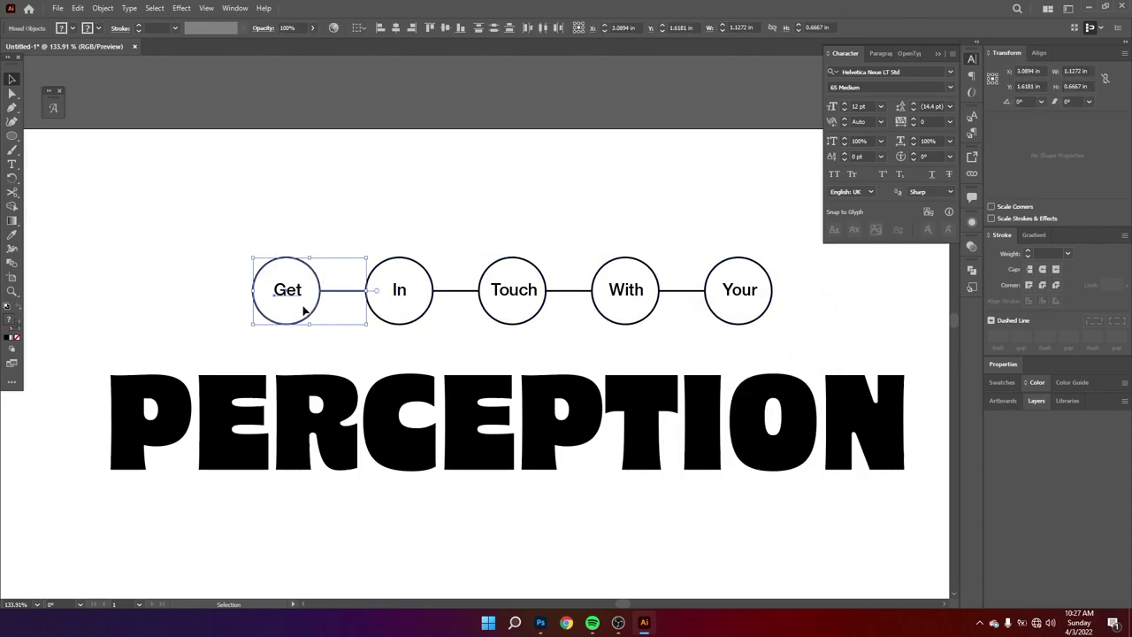
left_click(432, 303, "shift")
left_click(508, 264, "shift")
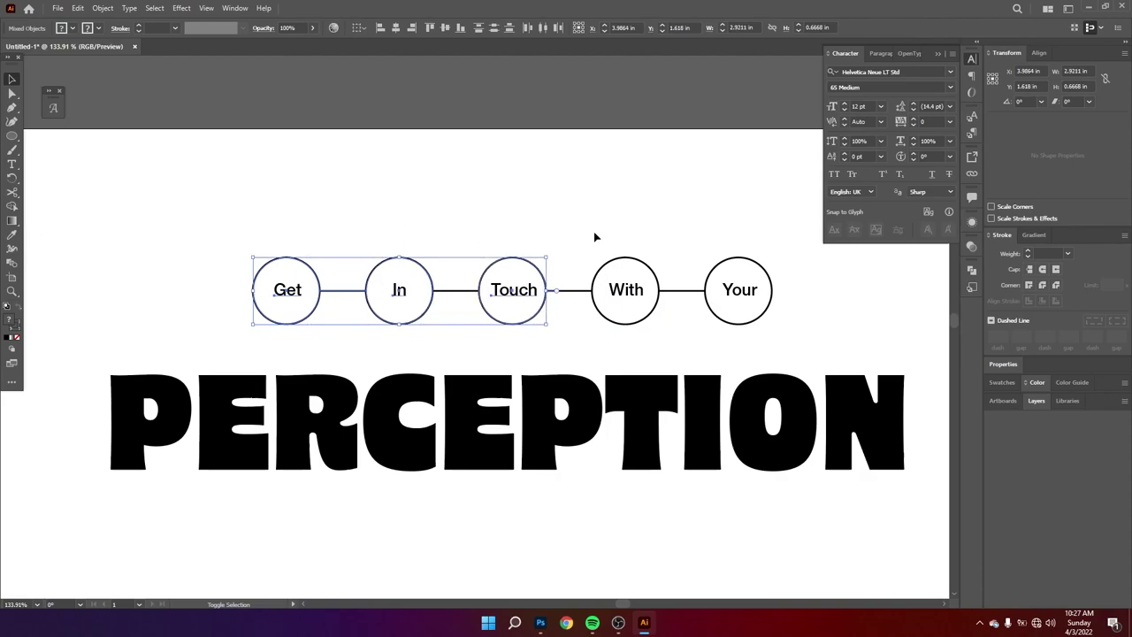
left_click(659, 295, "shift")
left_click(757, 298, "shift")
right_click(759, 290)
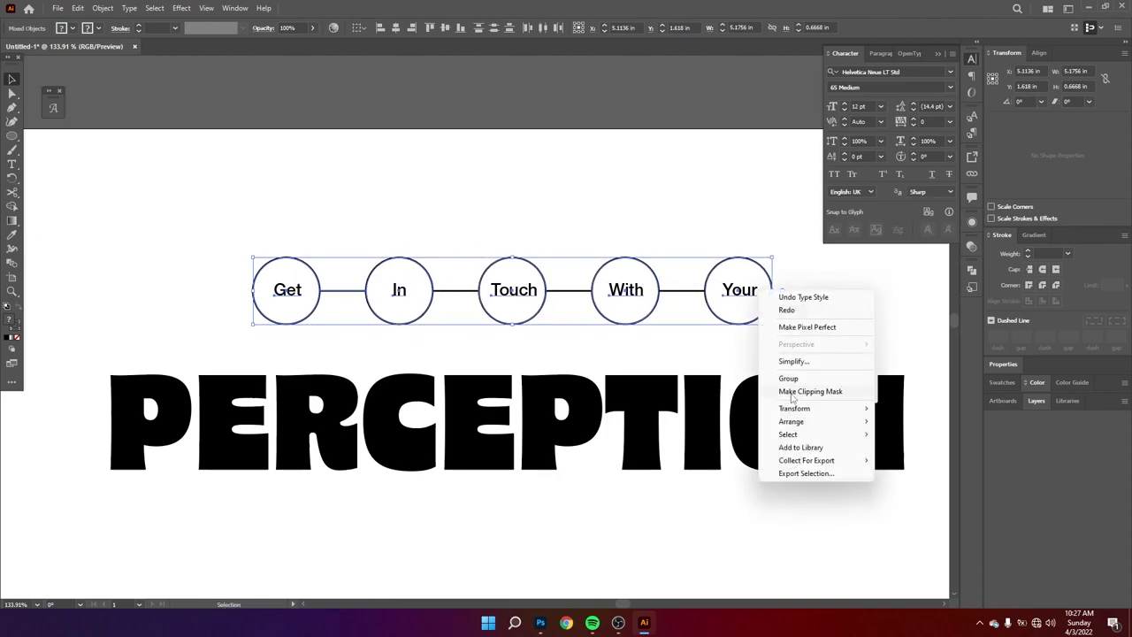
left_click(192, 295)
- Ungroup the words "Get" and "In" from their circles
left_click(278, 295)
right_click(281, 299)
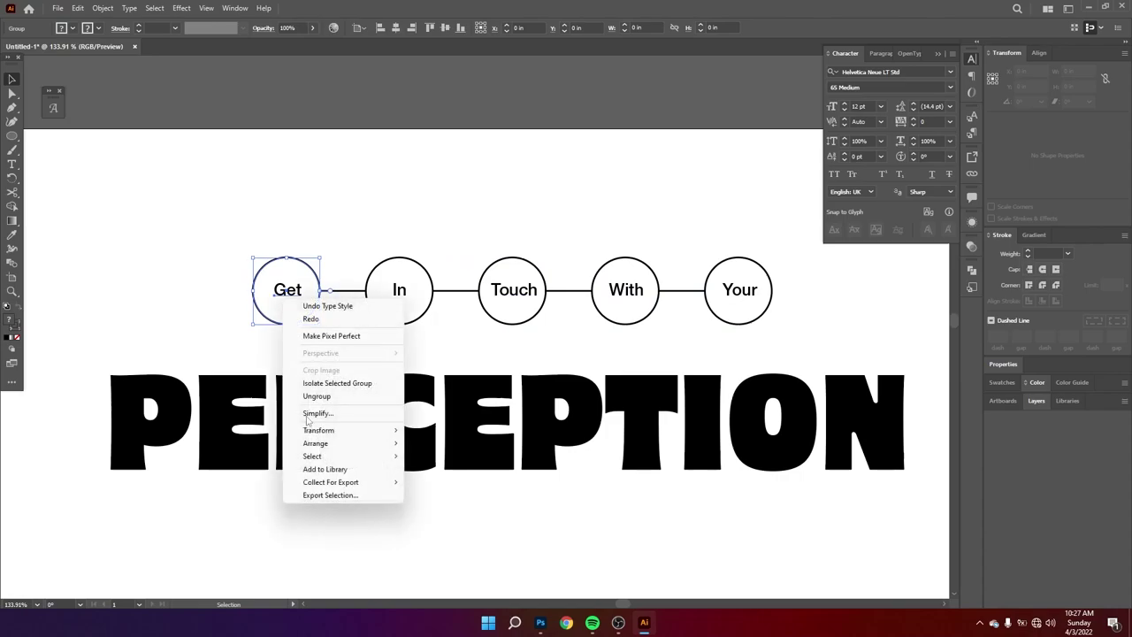
left_click(316, 396)
right_click(409, 279)
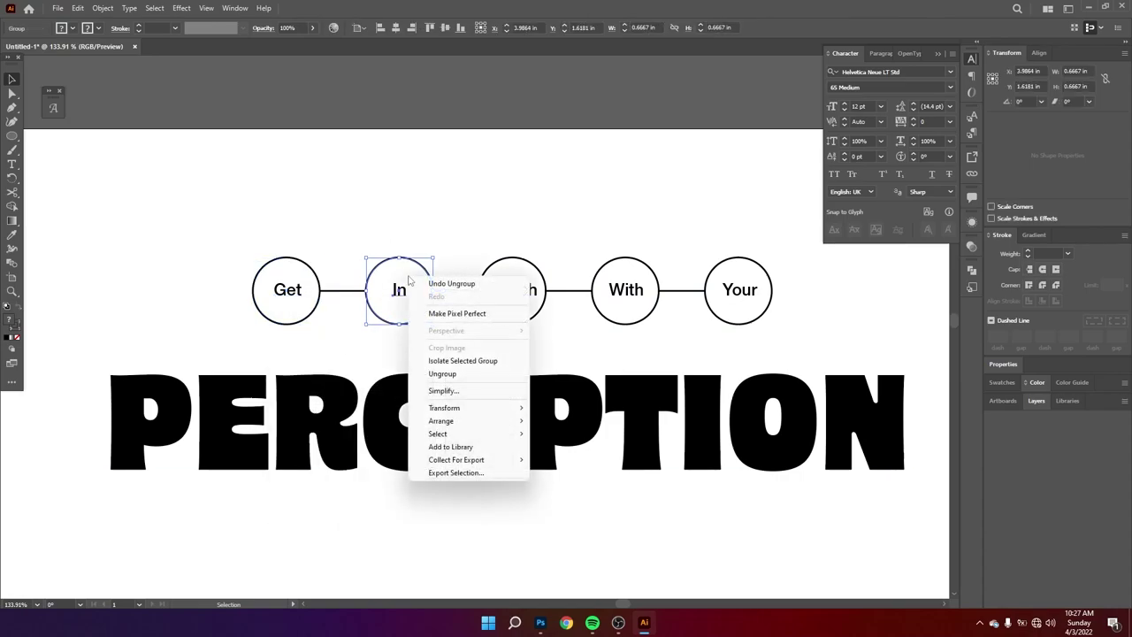
left_click(467, 375)
- Ungroup the words "Touch", "With" and "Your" from their circles
left_click_drag(477, 225, 884, 317)
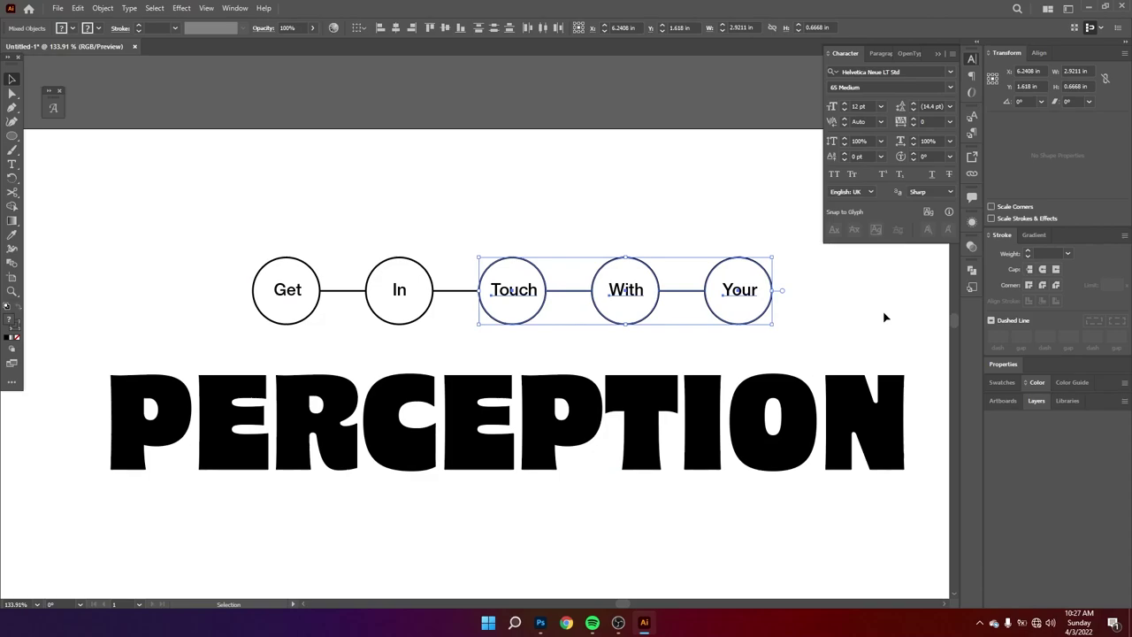
key("a")
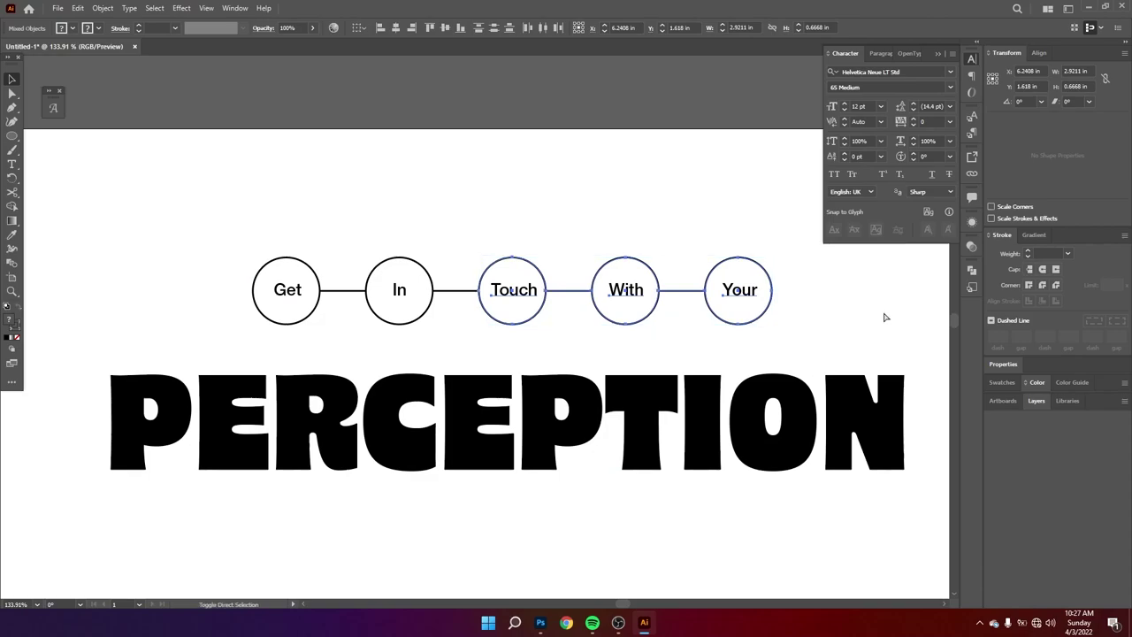
key("v")
left_click(698, 336)
left_click(748, 298)
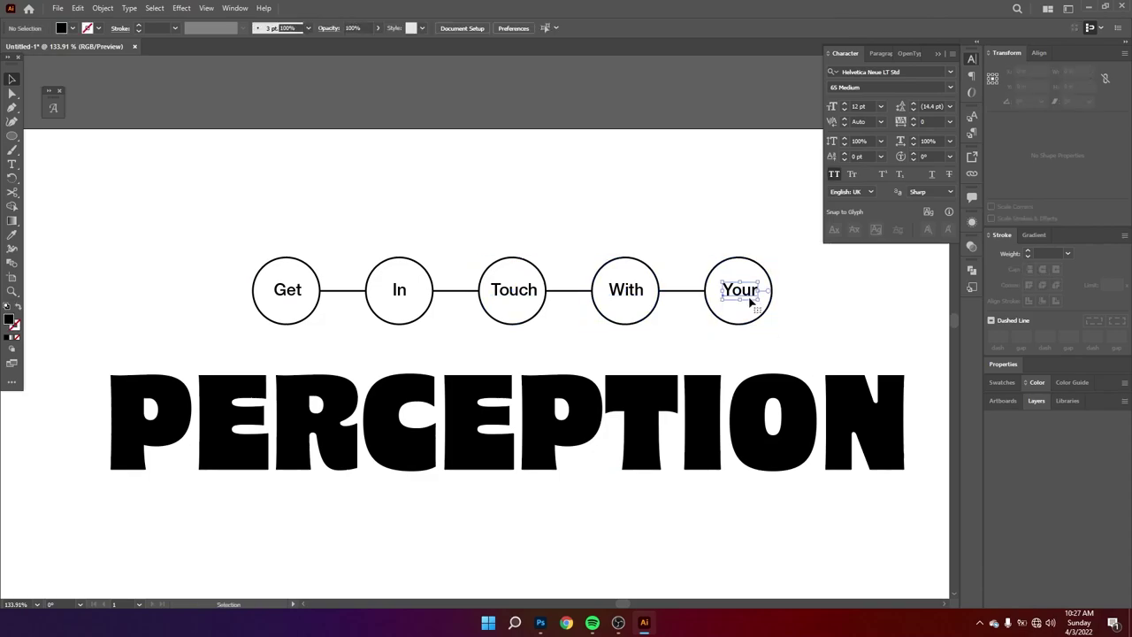
left_click(789, 321)
left_click(631, 298)
left_click(733, 298, "shift")
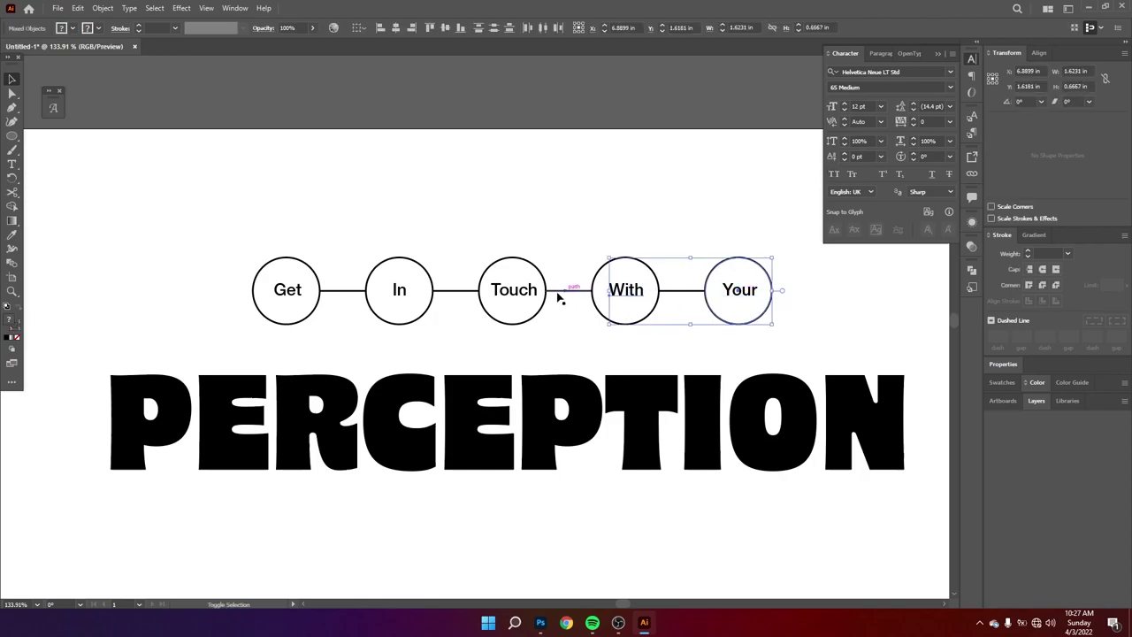
left_click(506, 299, "shift")
left_click(399, 299, "shift")
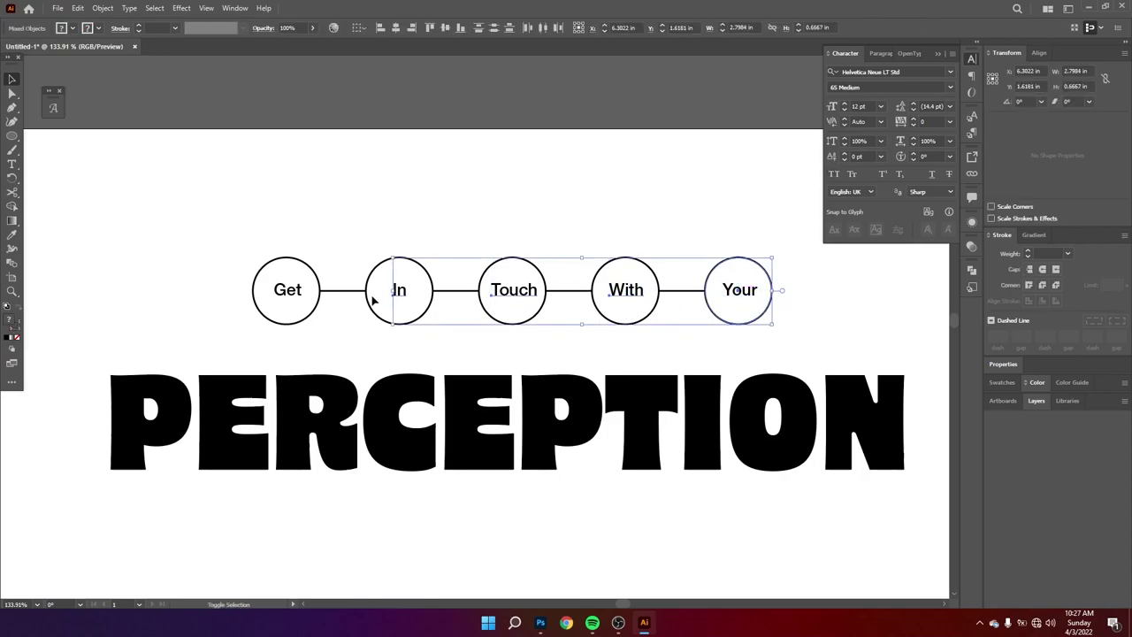
left_click(300, 301, "shift")
left_click(358, 221)
left_click(301, 292)
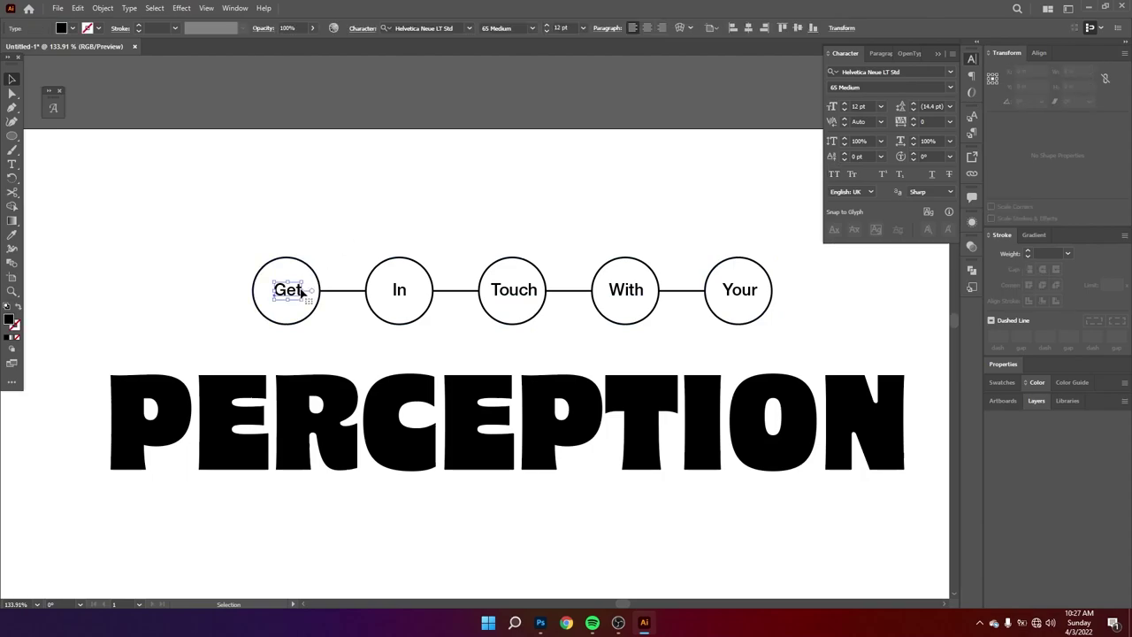
left_click(484, 220)
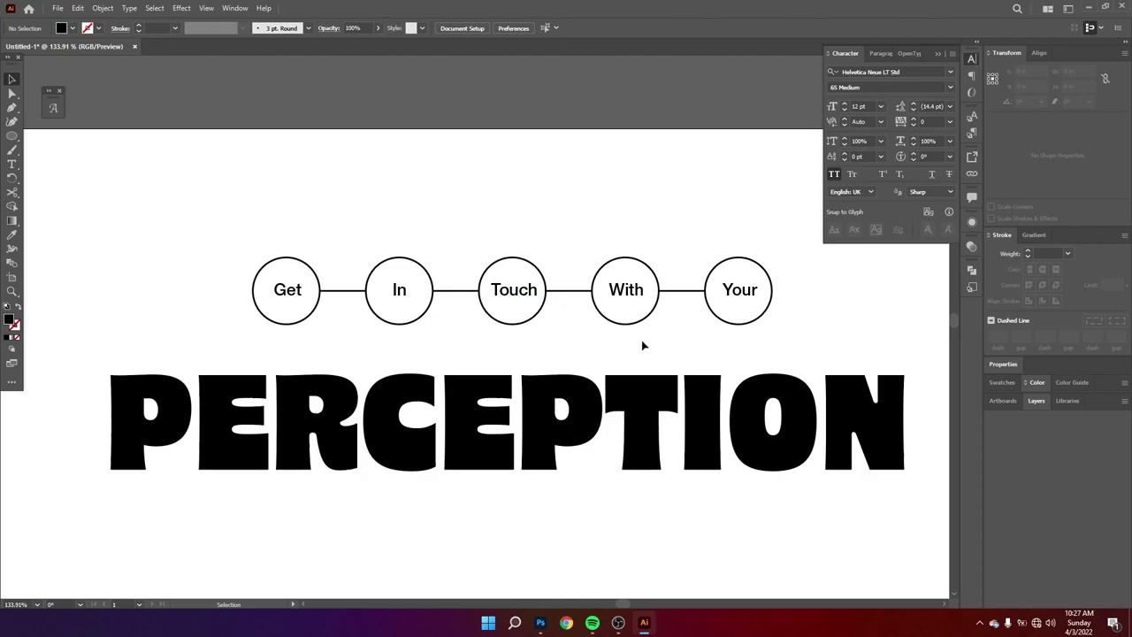
left_click_drag(643, 345, 710, 345)
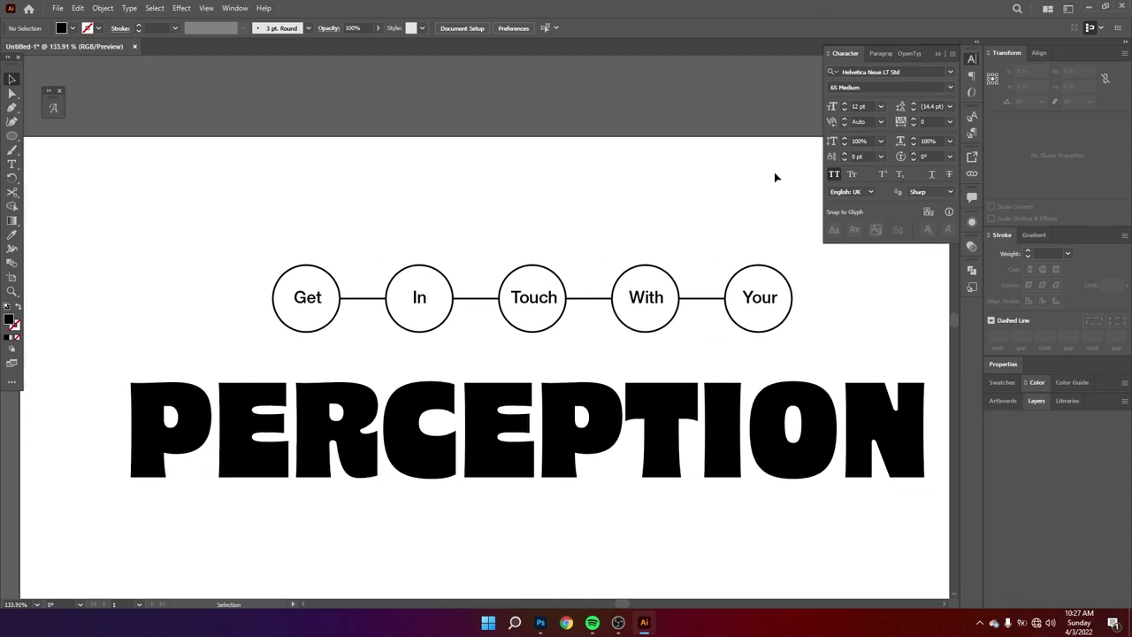
left_click(767, 296)
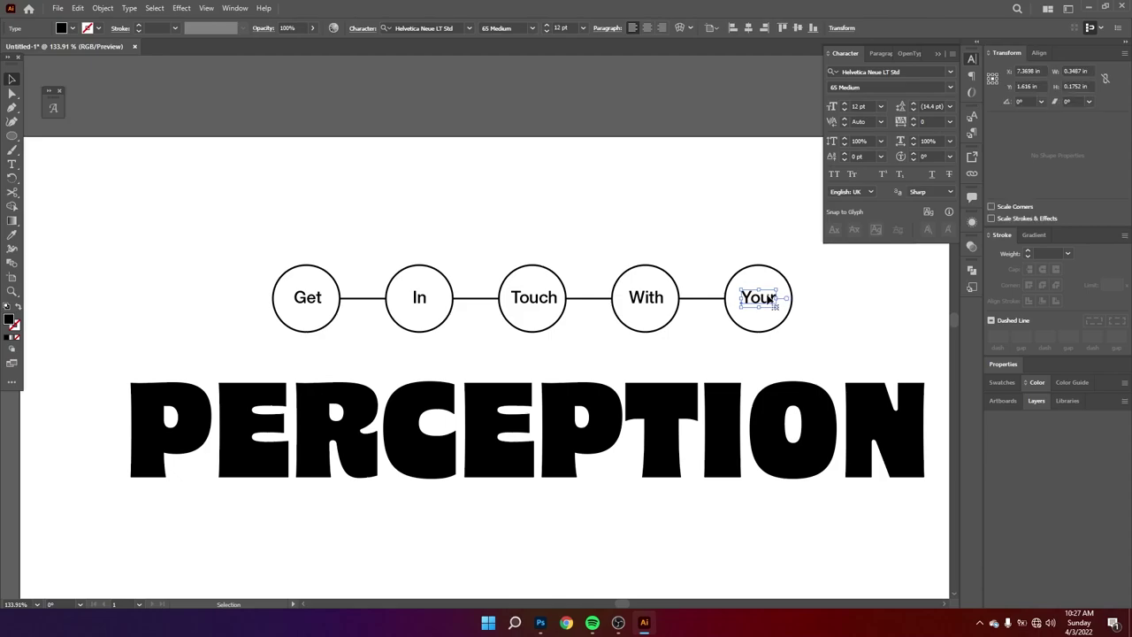
left_click(574, 212)
left_click_drag(685, 283, 575, 243)
key("z")
left_click_drag(643, 340, 614, 324)
key("v")
left_click(616, 404)
left_click(579, 356)
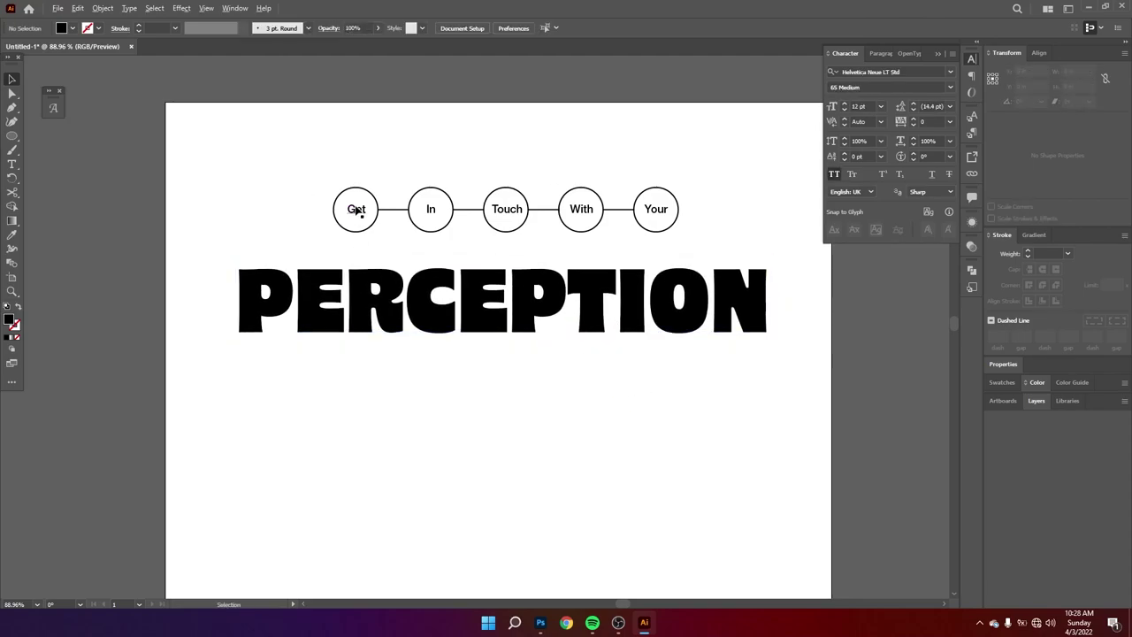
- Copy the word "Get" out of its circle to a spot below the left end of PERCEPTION
left_click_drag(357, 210, 237, 409)
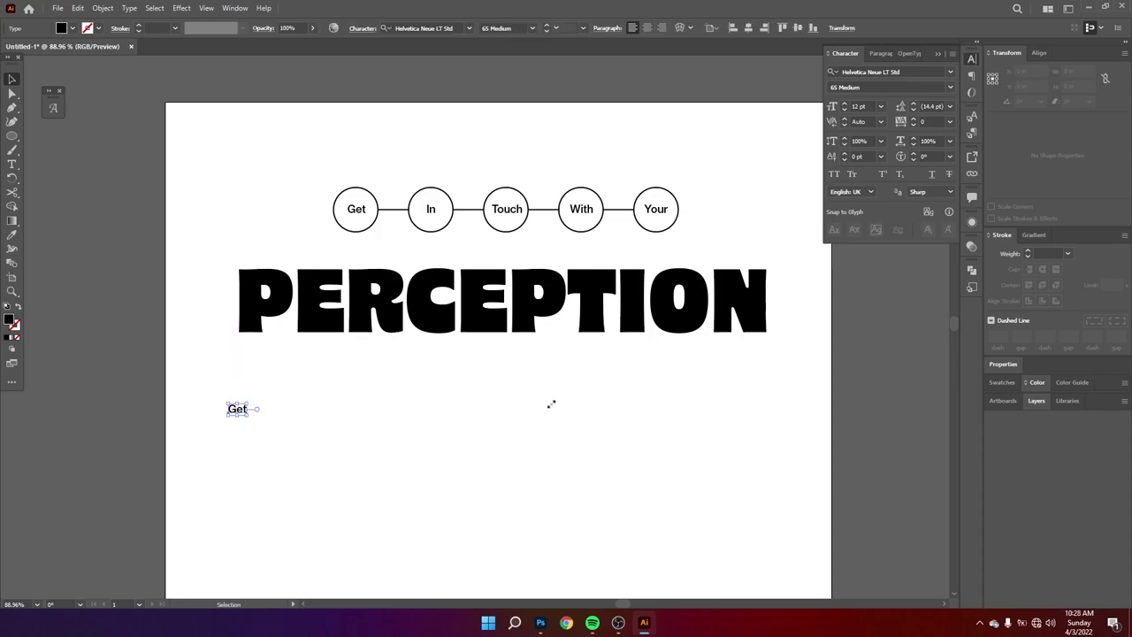
left_click_drag(502, 217, 493, 401)
key("ctrl+z")
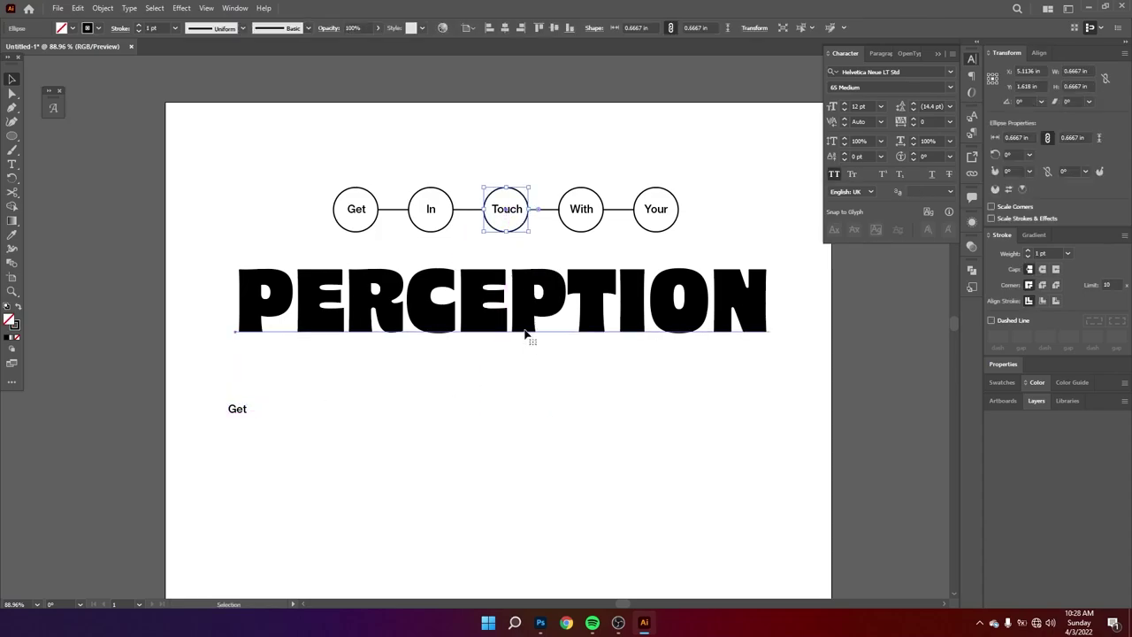
left_click(524, 333)
left_click_drag(505, 220, 511, 381)
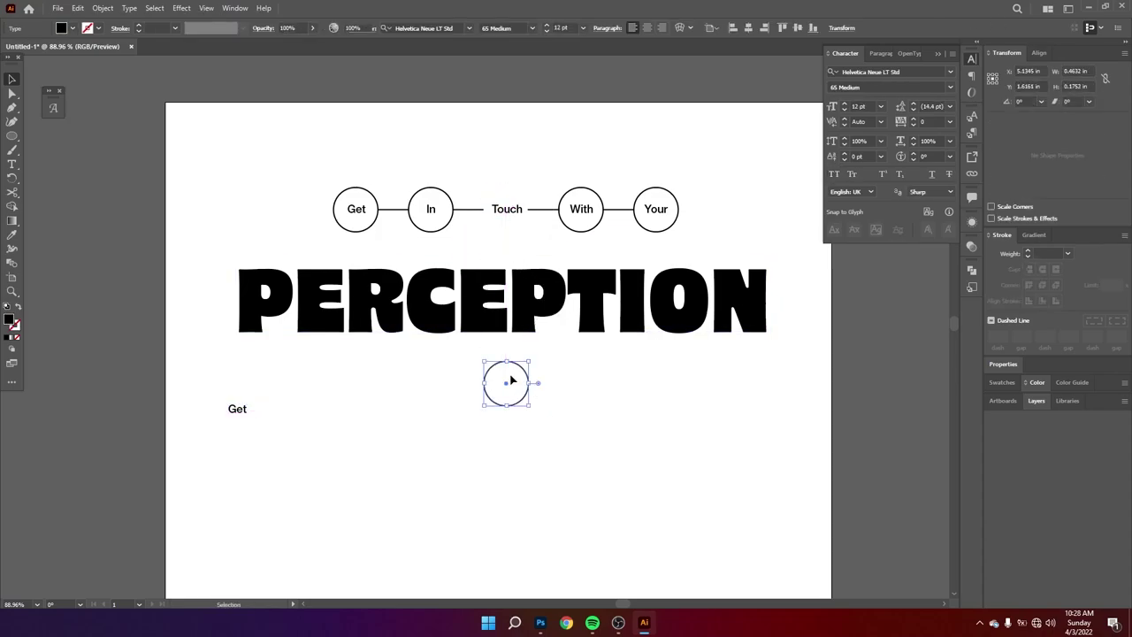
key("ctrl+z")
left_click_drag(235, 421, 486, 414)
left_click(590, 407)
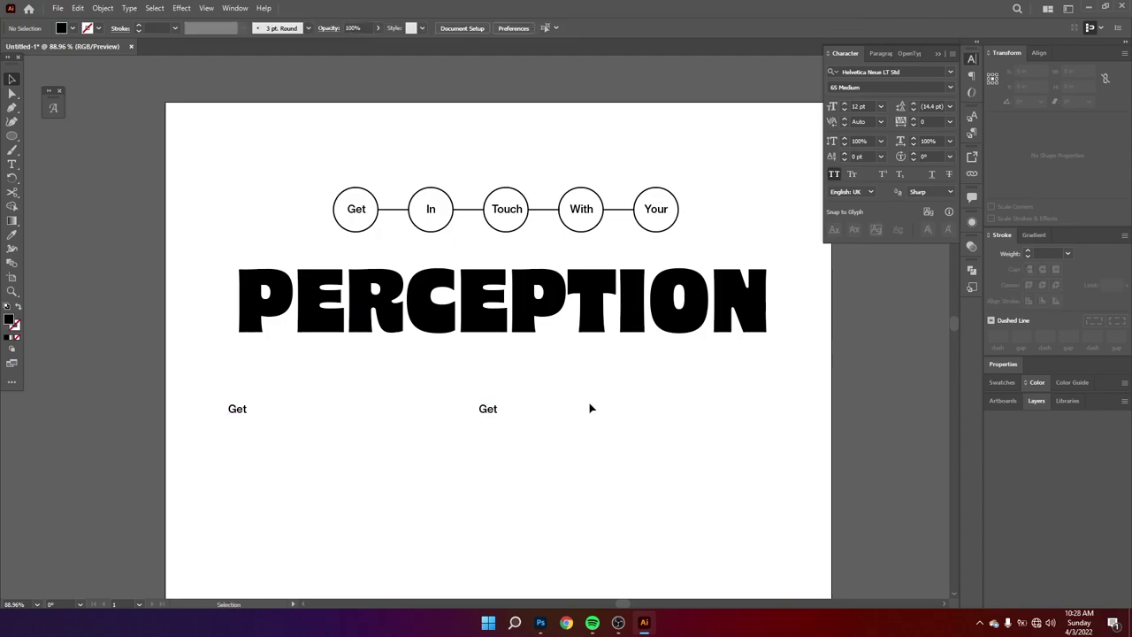
left_click(483, 411)
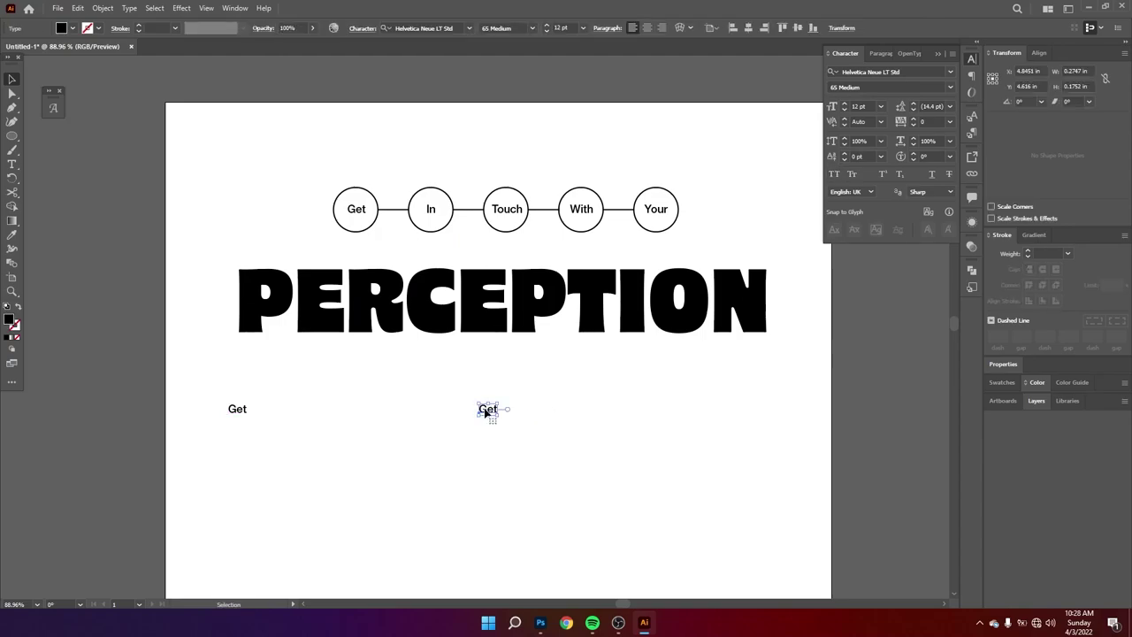
key("Delete")
- Copy the lower "Get" horizontally twice at an equal spacing of about 3.8 in, making a row of three words
left_click_drag(248, 414, 275, 424)
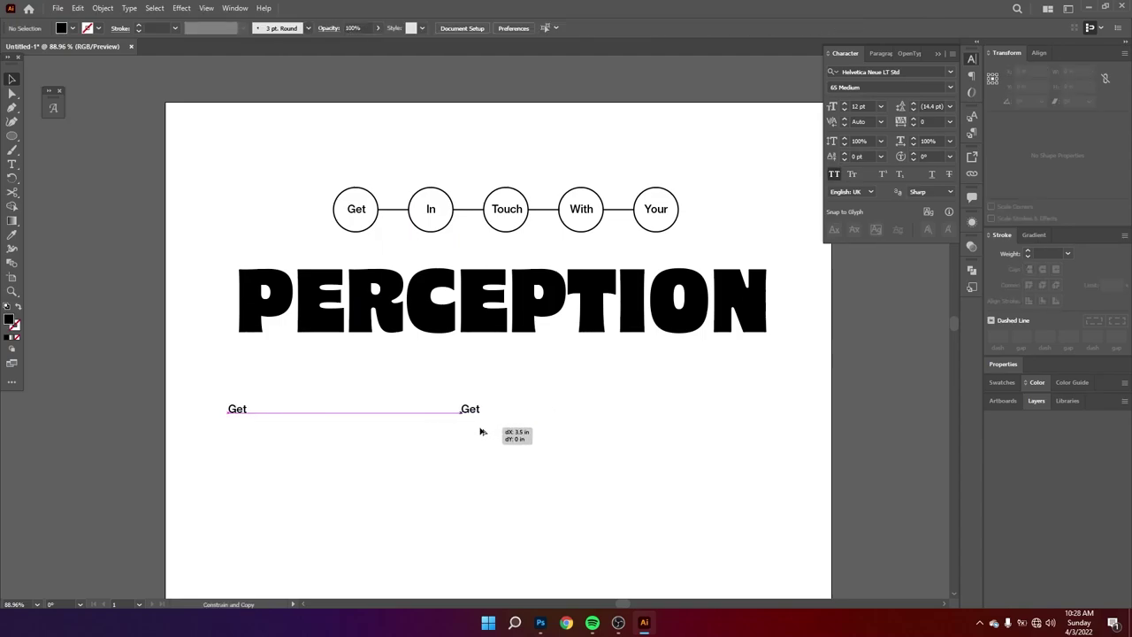
left_click_drag(480, 431, 519, 440)
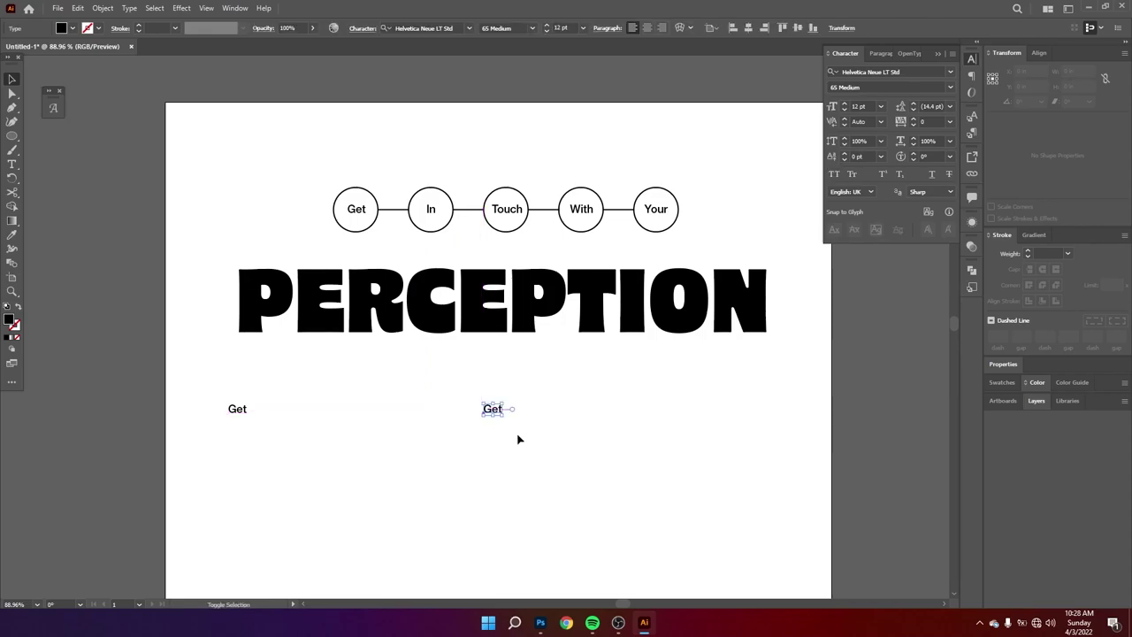
key("ctrl+d")
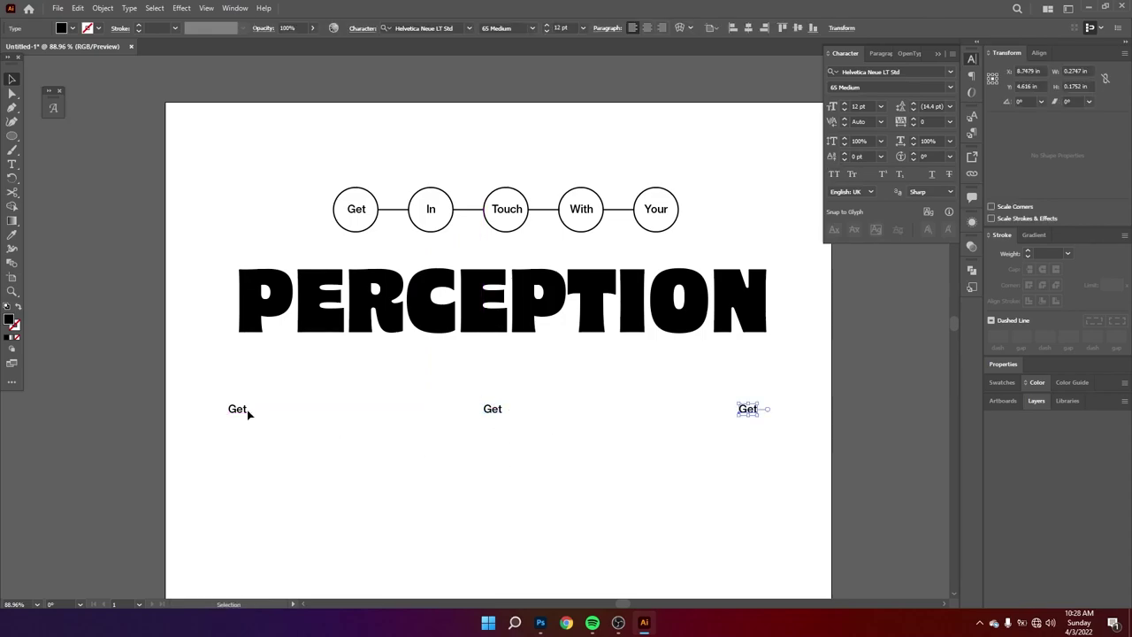
- Replace the first word of the lower row with "Hear"
key("ctrl+a")
double_click(237, 408)
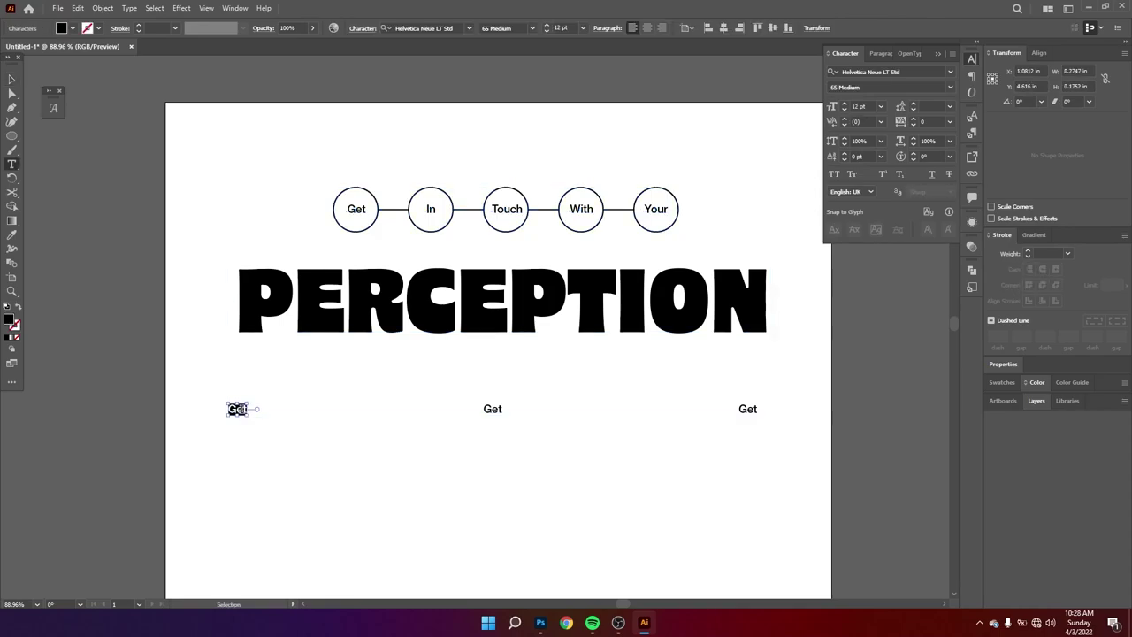
key("BackSpace")
type("See")
key("BackSpace")
key("BackSpace")
key("BackSpace")
type("N")
key("BackSpace")
type("H")
key("BackSpace")
type("Hea")
- Replace the middle word of the lower row with "See" and the last one with "Touch"
double_click(499, 407)
type("See")
double_click(747, 409)
type("Touch")
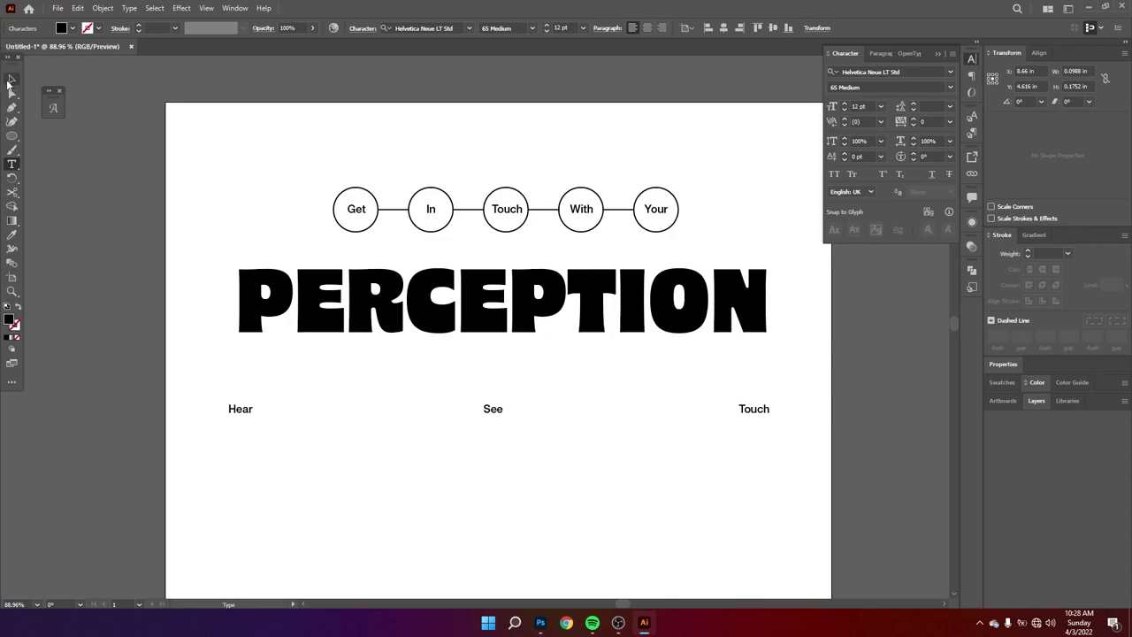
left_click(12, 80)
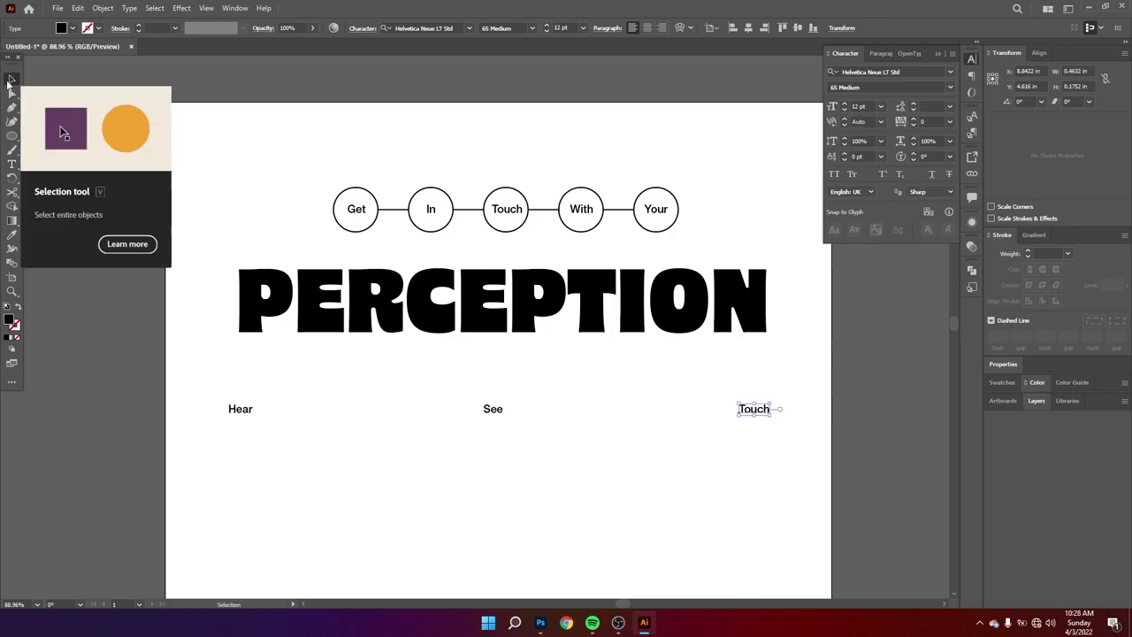
left_click(342, 454)
key("z")
left_click_drag(389, 437, 415, 348)
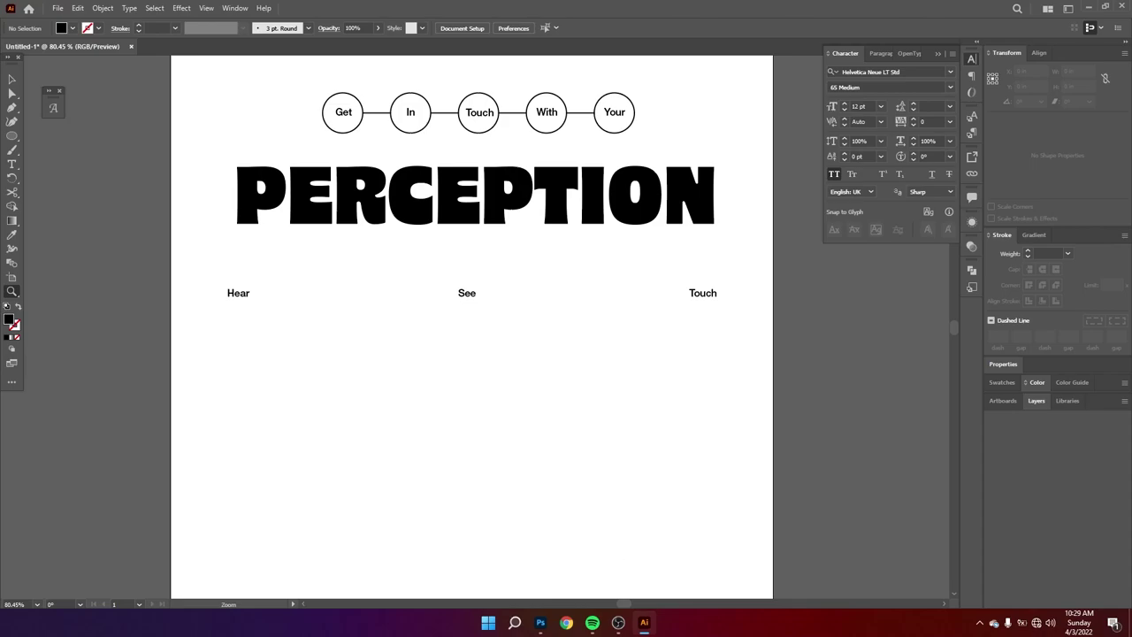
mouse_move(620, 631)
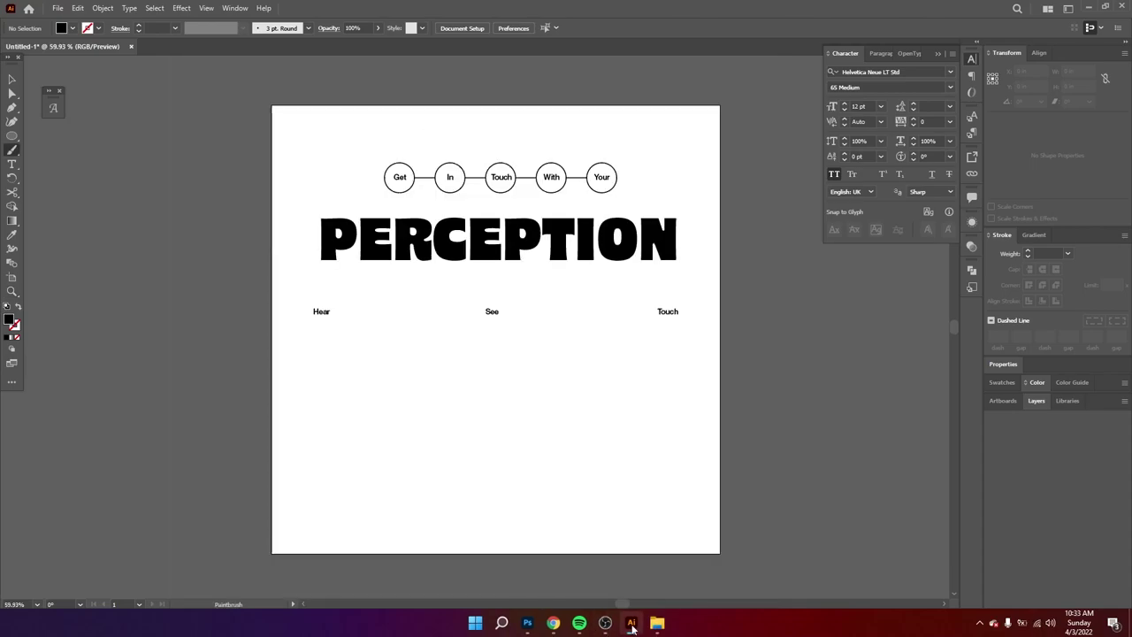
left_click_drag(470, 358, 519, 385)
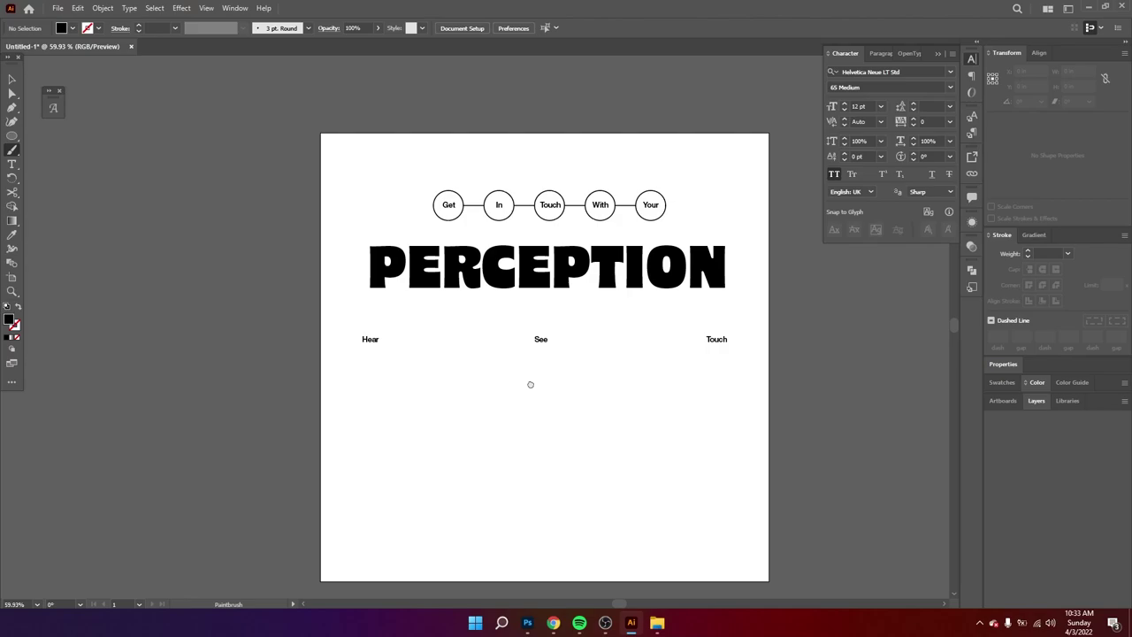
left_click_drag(531, 383, 503, 362)
key("v")
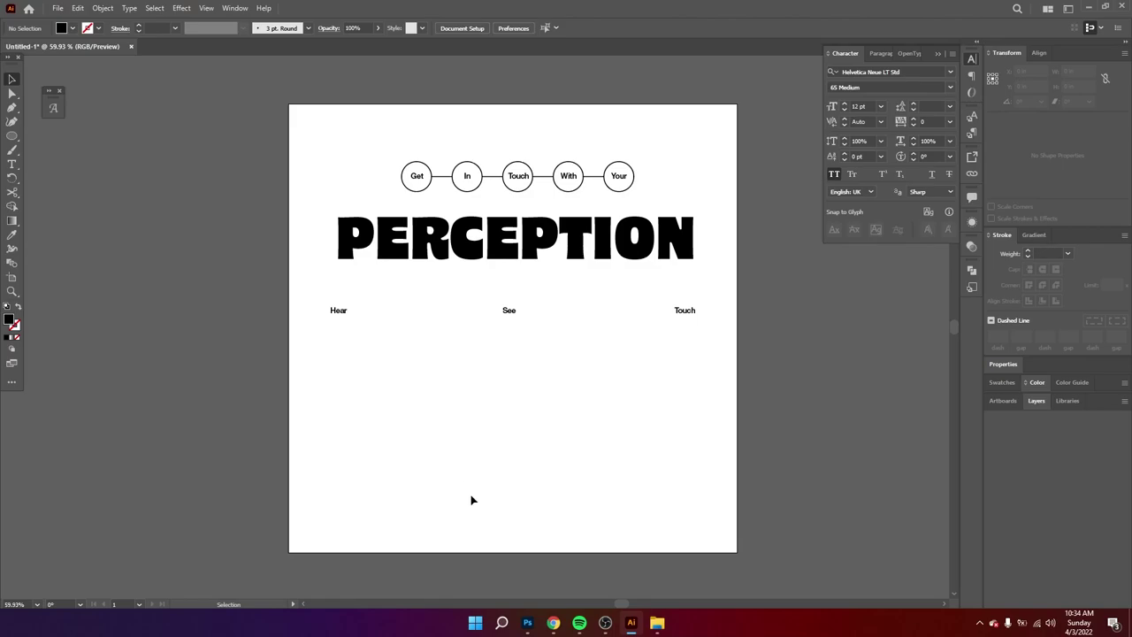
- Add a two-line text near the artboard's lower edge reading "DAY BY DAY I'M LEARNING TO BE MORE" / "IN TOUCH WITH MY SENSES"
key("t")
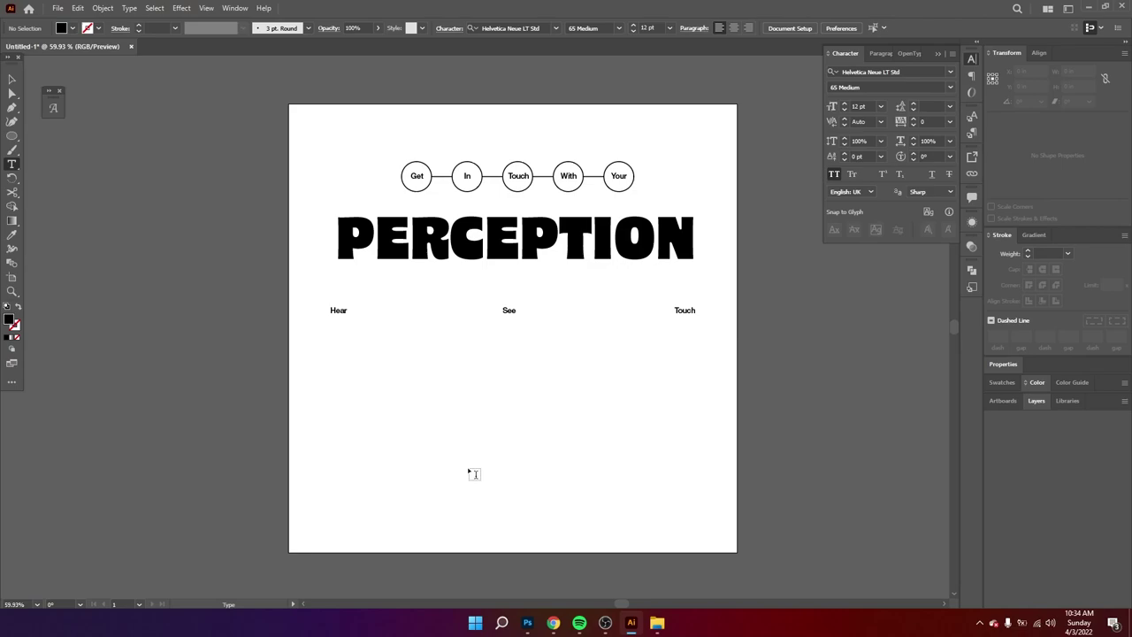
left_click(473, 474)
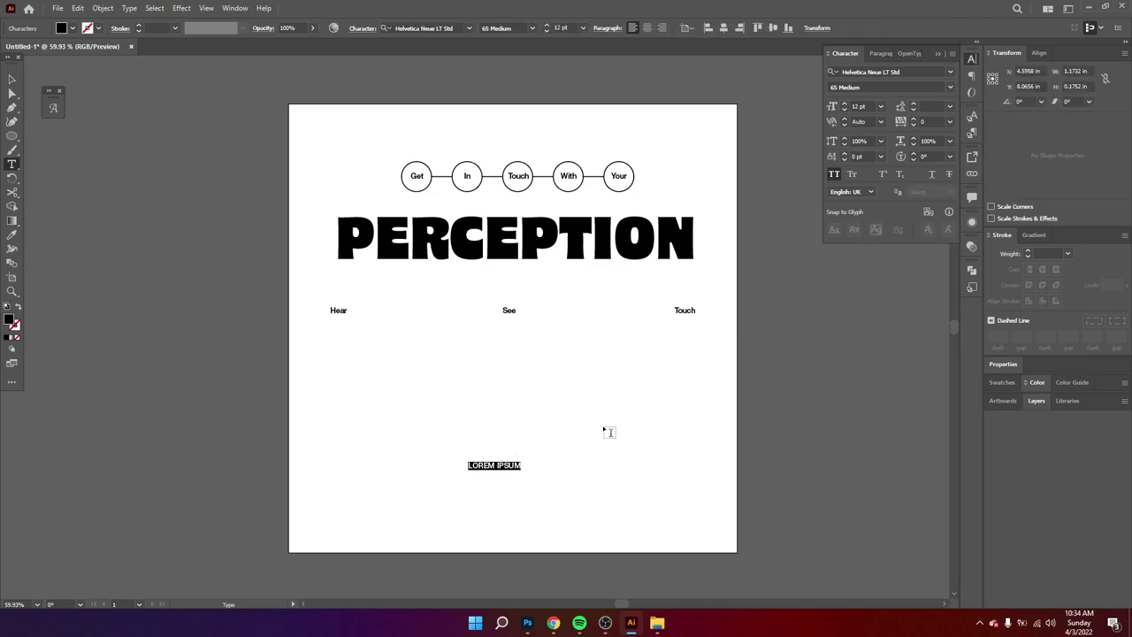
key("BackSpace")
type("I'M")
type("EARNING")
key("BackSpace")
key("BackSpace")
key("BackSpace")
type("ING")
key("ctrl+a")
type("DAY BY DAY I'M LEARNIGN")
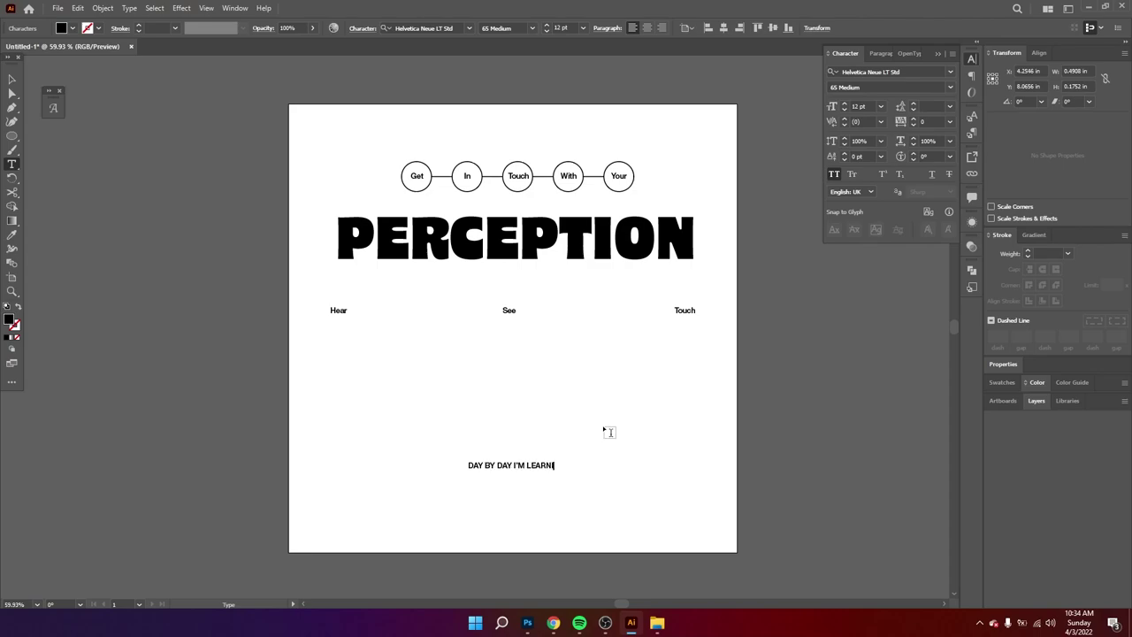
key("BackSpace")
key("BackSpace")
type("ING TO BE MORE IN TO")
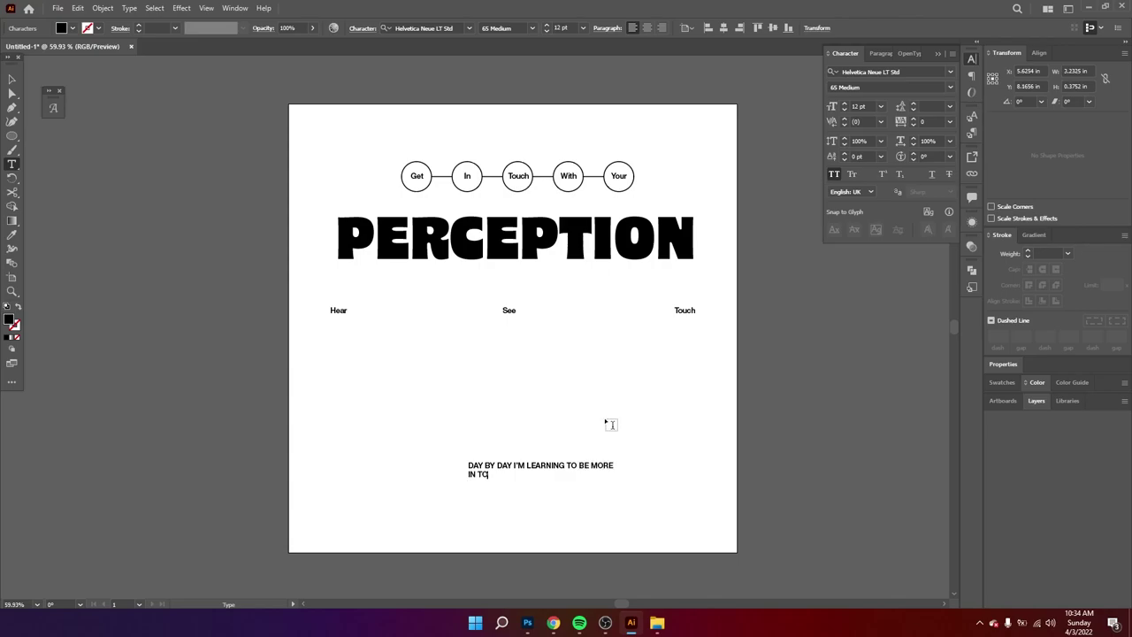
type("UCH WITH MY SENSES")
- Center-align the lines of the "DAY BY DAY" text and center the text horizontally on the artboard
key("ctrl+a")
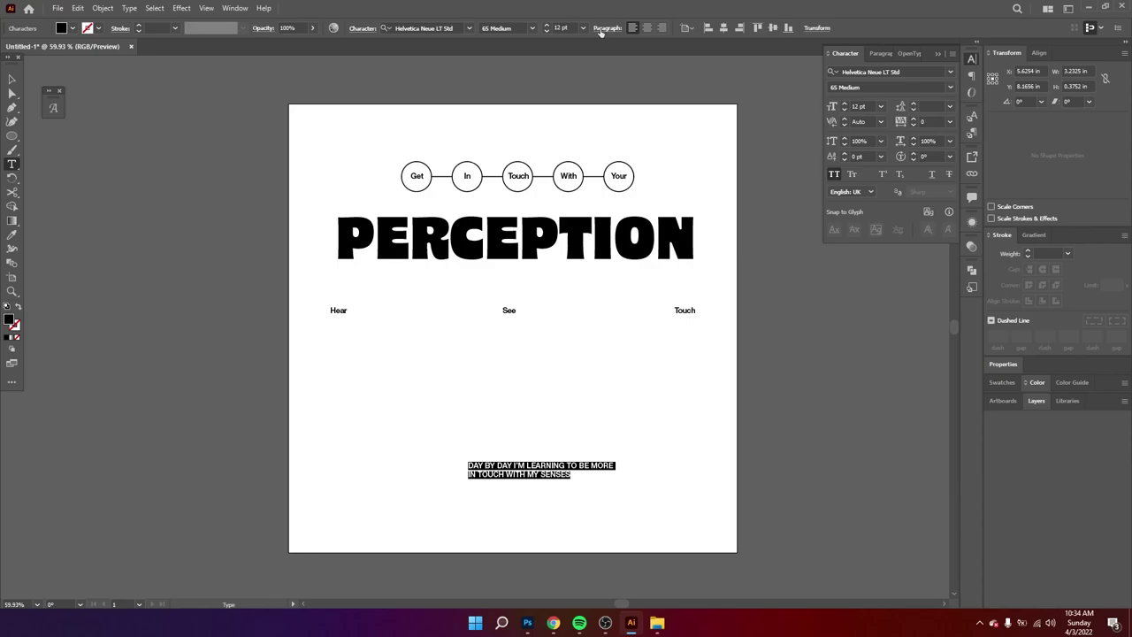
left_click(647, 29)
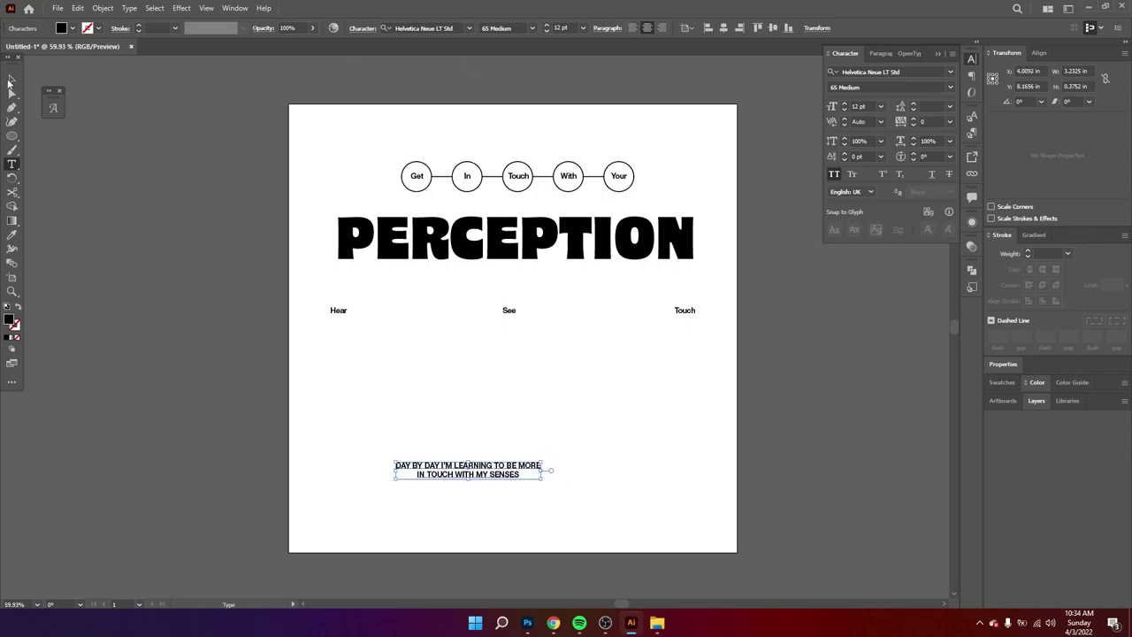
left_click(12, 79)
left_click_drag(495, 478, 538, 471)
left_click(748, 27)
left_click(583, 422)
- Increase the leading of the "DAY BY DAY" text to 16.4 pt and end the sentence with a period
key("z")
key("t")
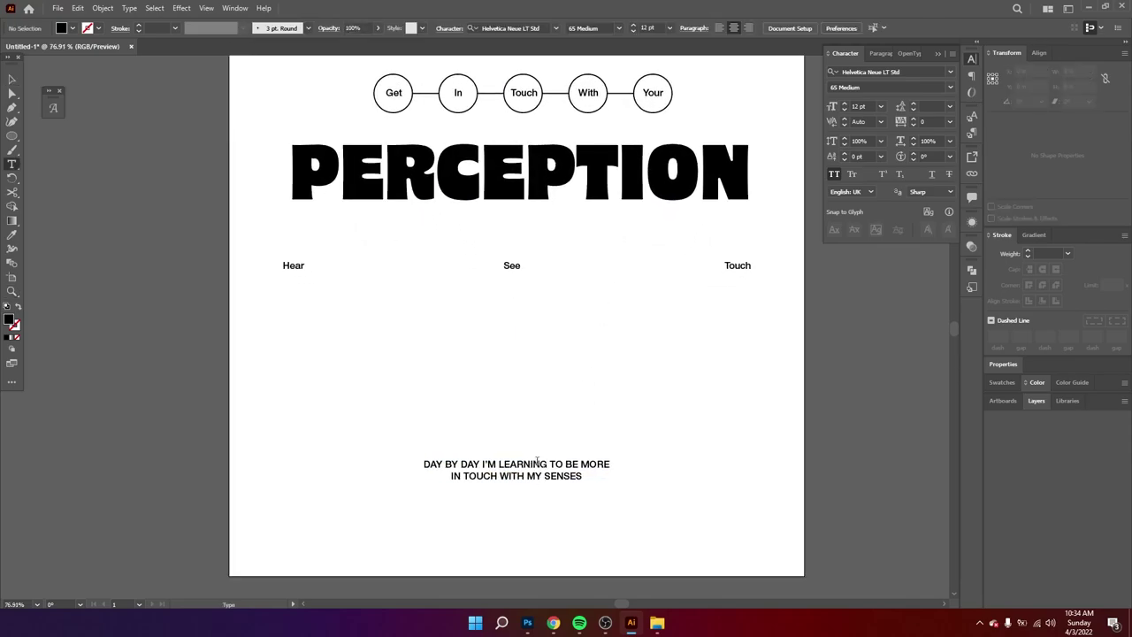
left_click(536, 464)
key("ctrl+a")
key("alt+Down")
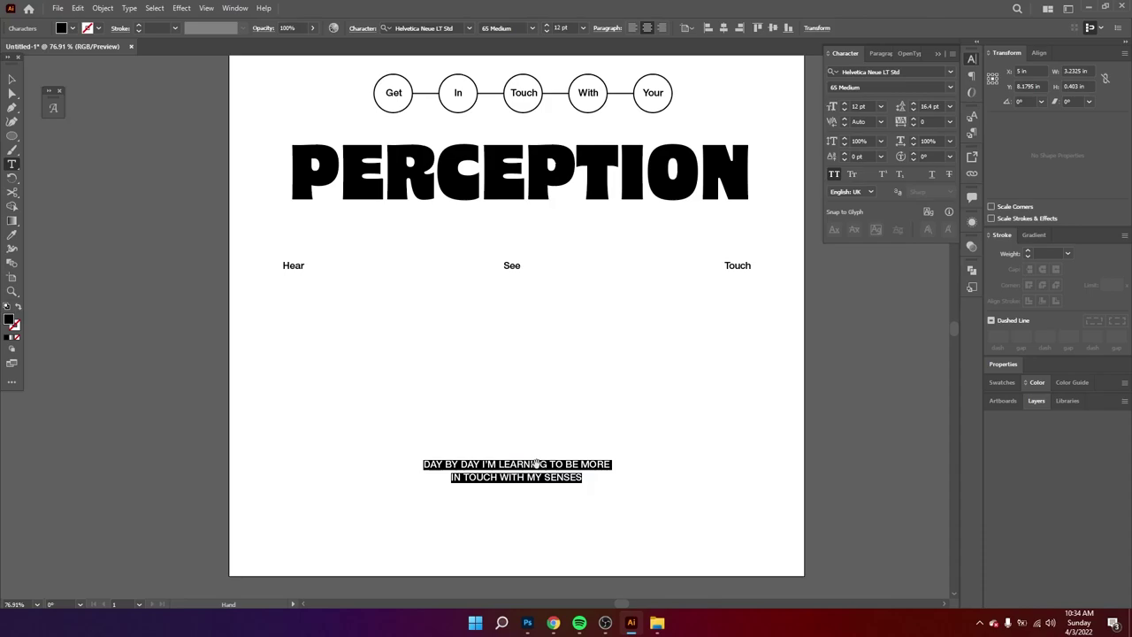
key("alt+Down")
key("Right")
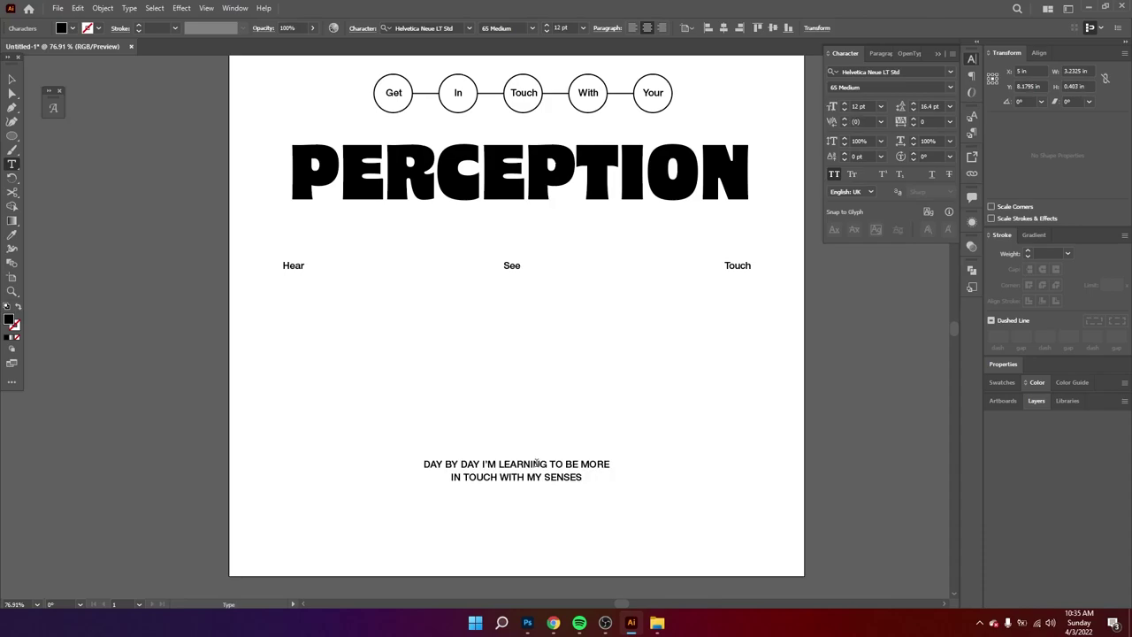
type(".")
left_click(12, 78)
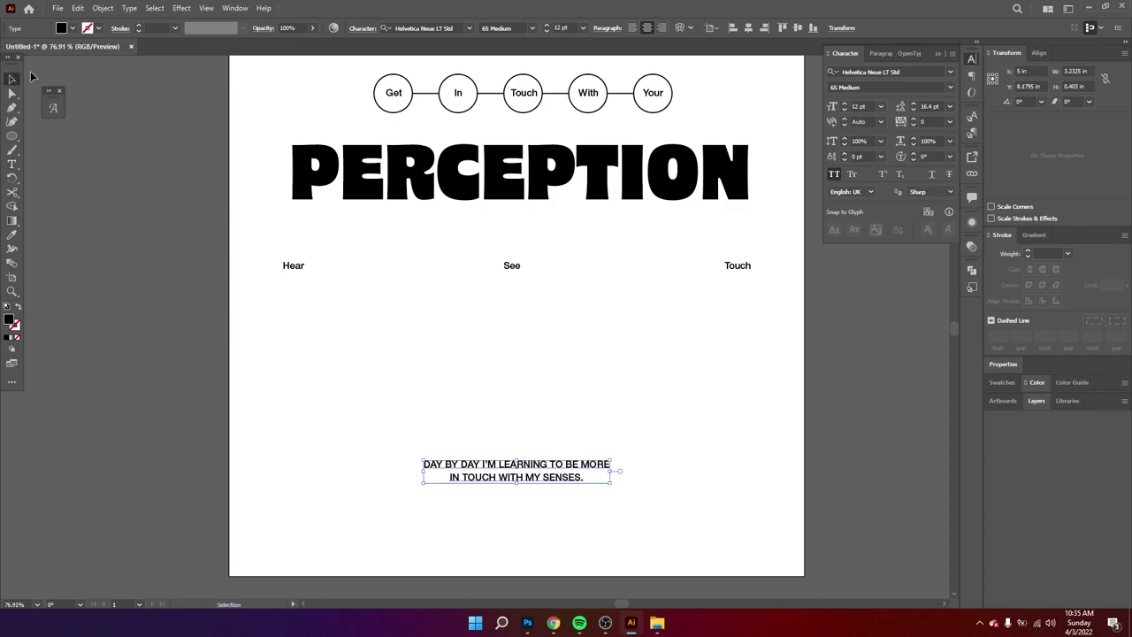
left_click(556, 450)
- Move the two-line sentence slightly down on the artboard
key("z")
left_click_drag(554, 466, 548, 517)
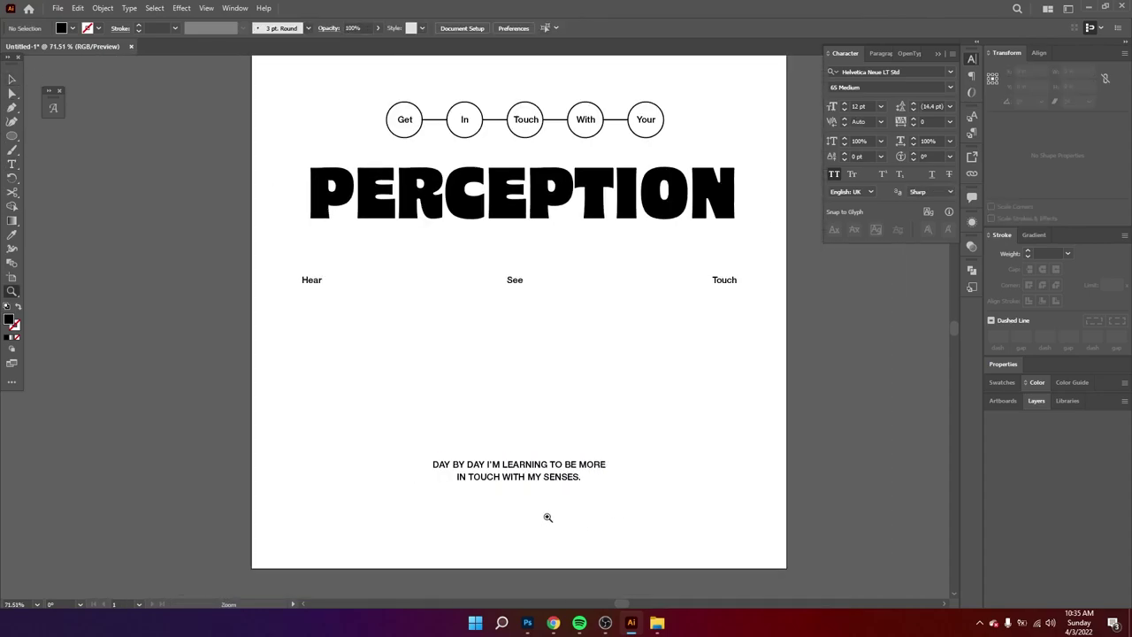
key("v")
left_click_drag(552, 453, 553, 466)
left_click(589, 405)
left_click_drag(616, 411, 578, 441)
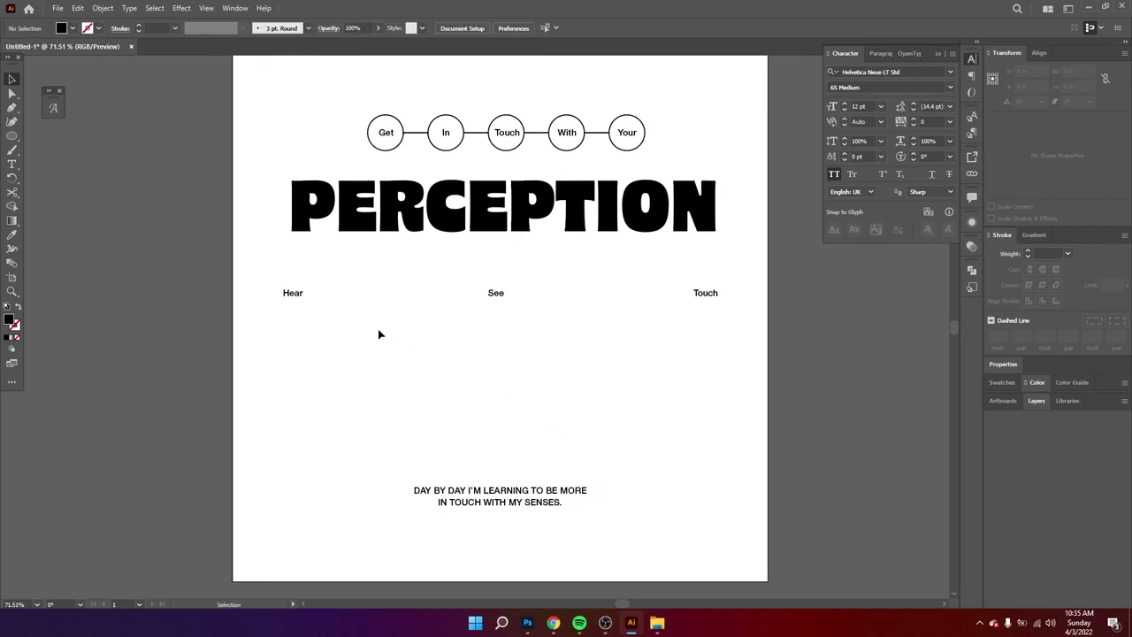
- Try all caps on the words "Hear", "See" and "Touch", and turn it off again
left_click_drag(234, 296, 763, 285)
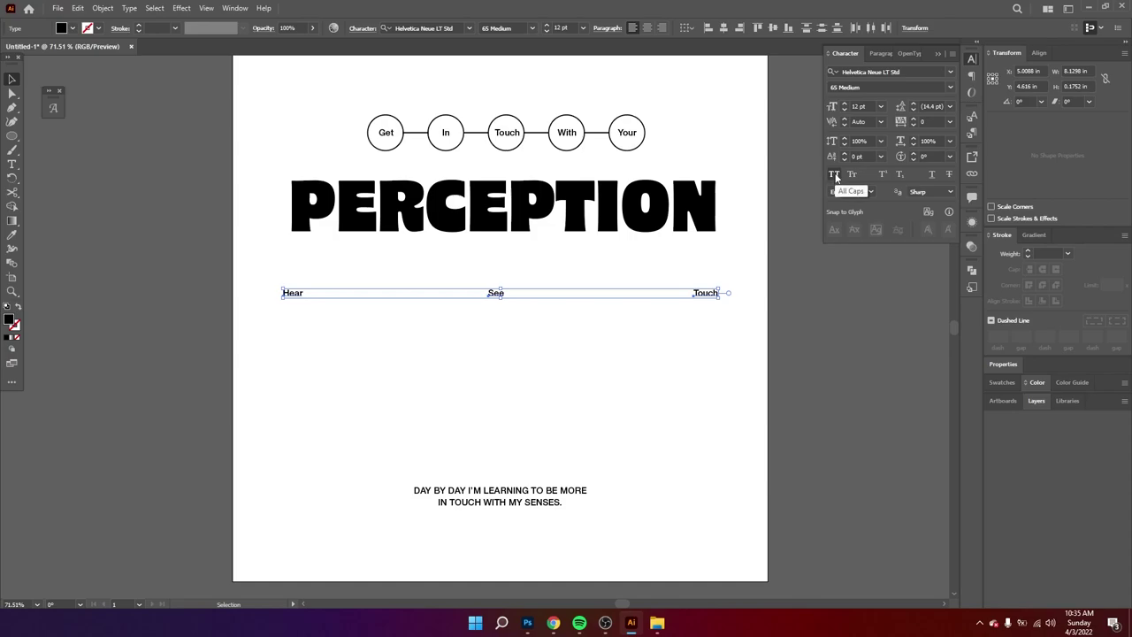
left_click(836, 175)
left_click(800, 381)
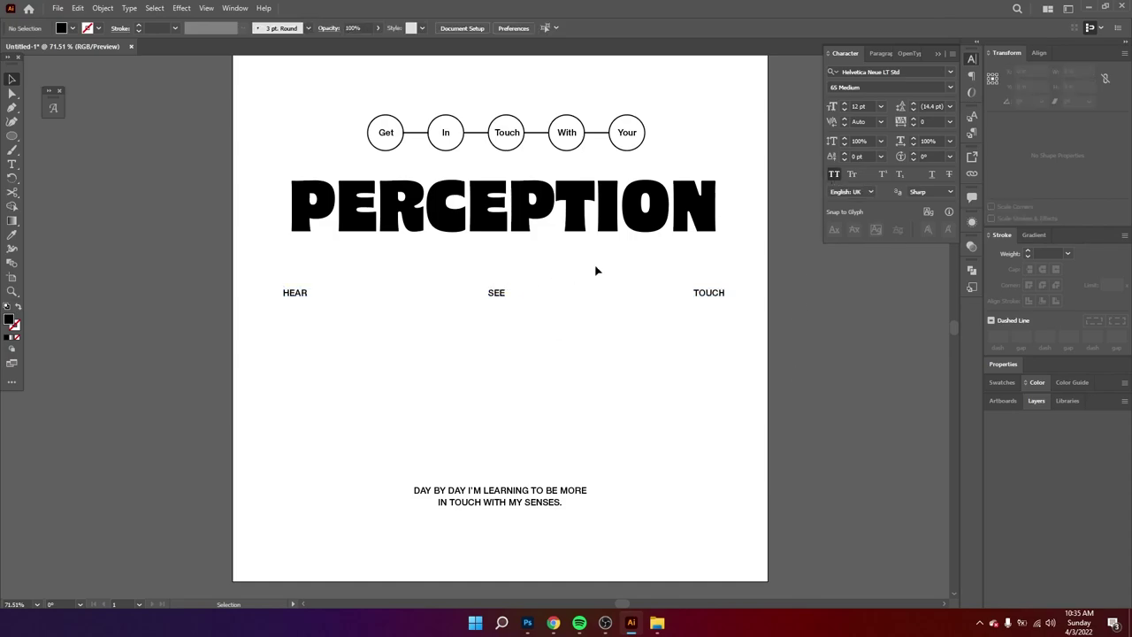
left_click_drag(710, 346, 669, 344)
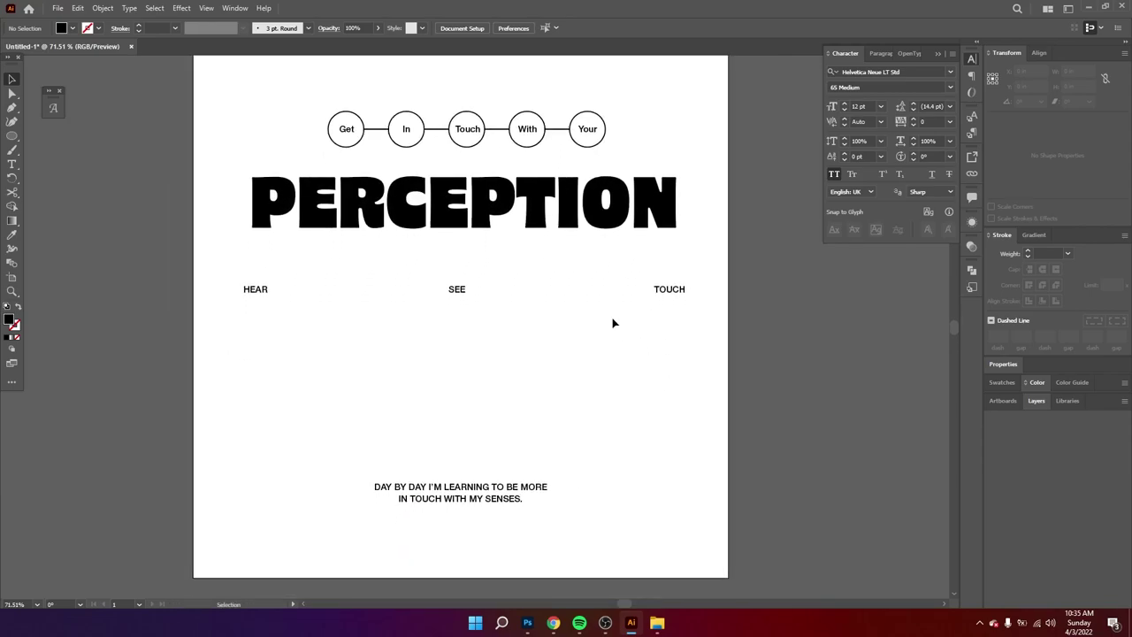
left_click_drag(225, 283, 801, 297)
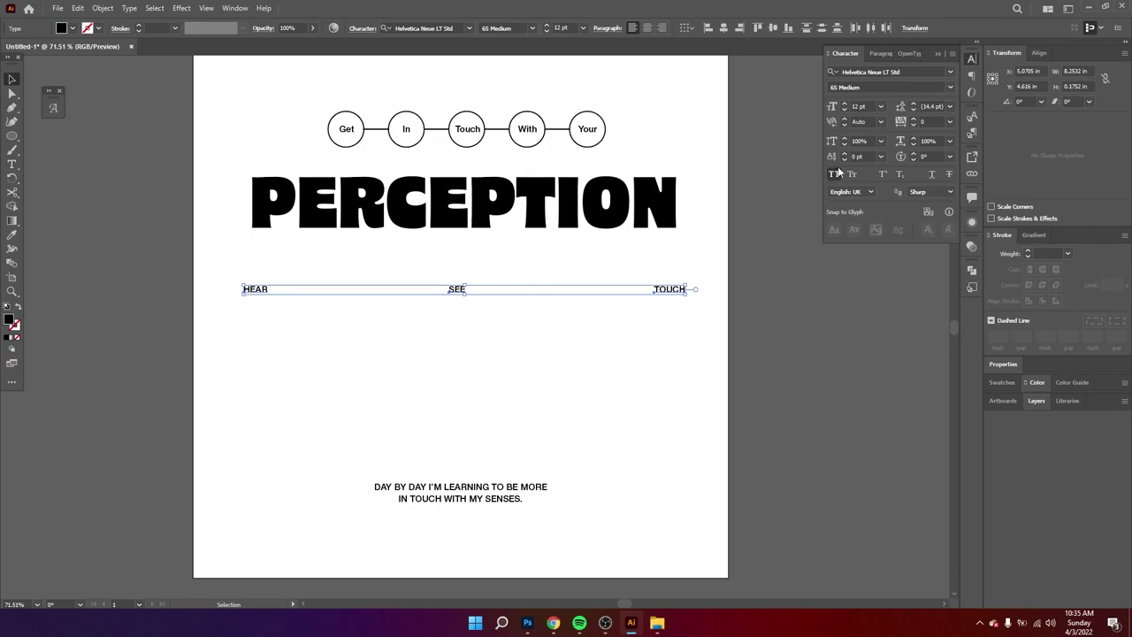
left_click(835, 175)
left_click(810, 311)
- Shift the "DAY BY DAY" sentence a little further toward the artboard's lower edge
scroll(798, 315, "up", 2)
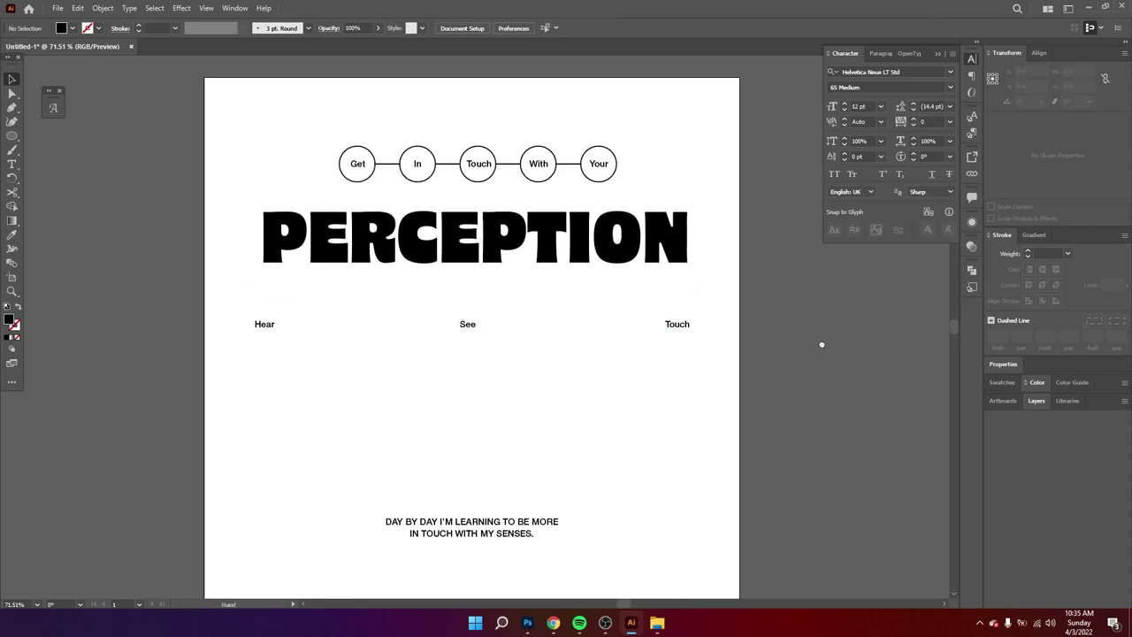
scroll(688, 366, "down", 2)
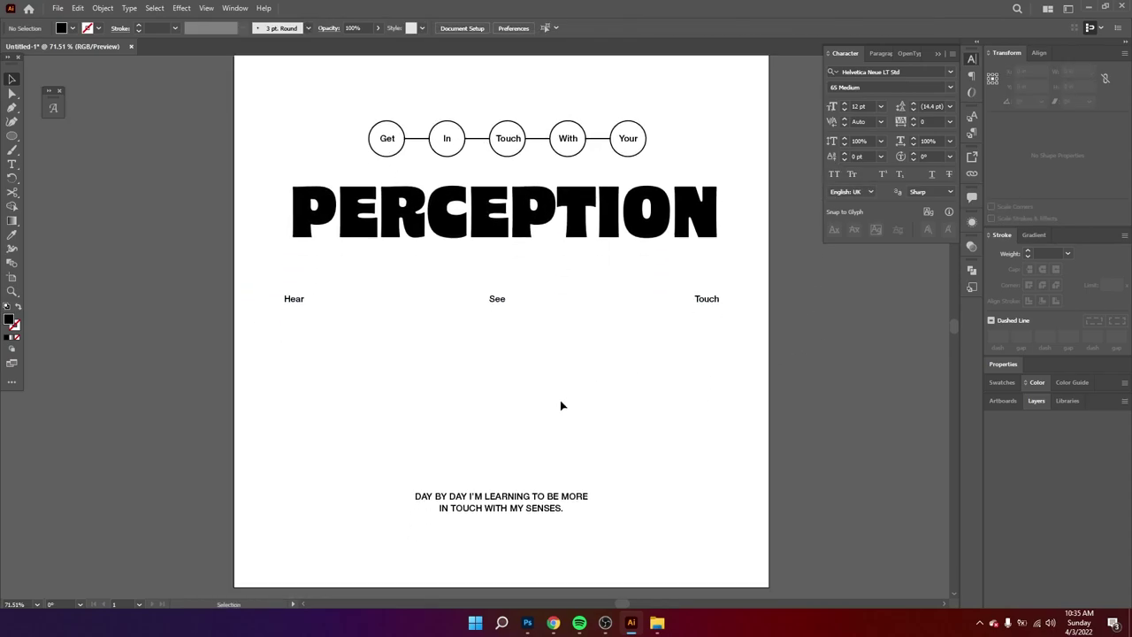
left_click(507, 475)
left_click_drag(508, 475, 507, 487)
left_click(32, 210)
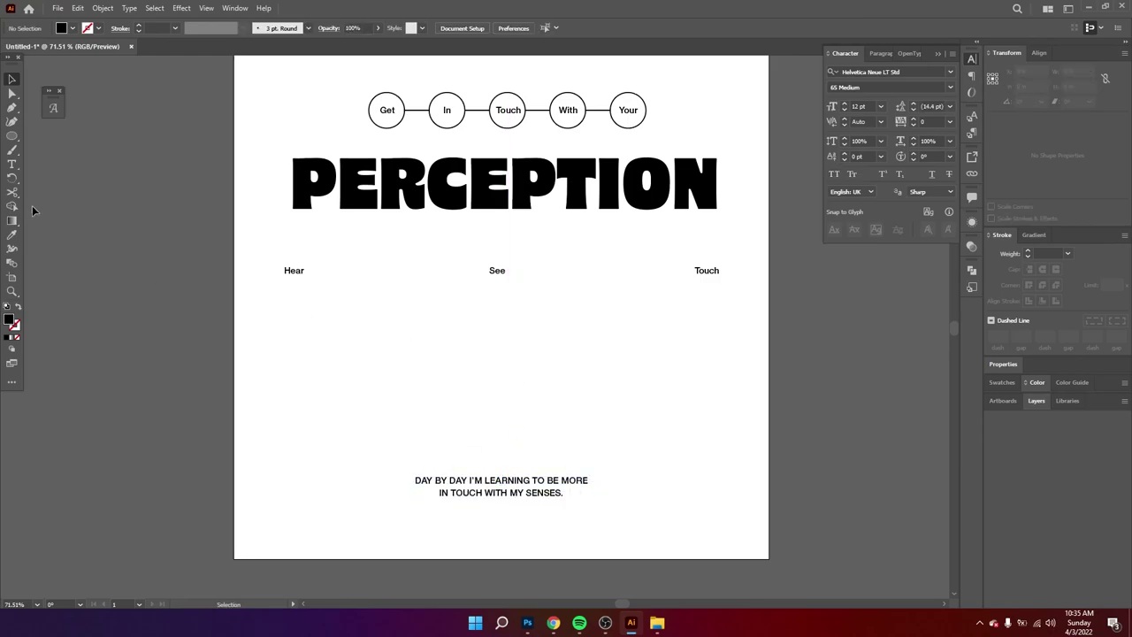
- Try a rectangle with the Rectangle tool below the word "Hear" and undo it
left_click(12, 136)
left_click_drag(13, 139, 55, 137)
left_click_drag(284, 298, 357, 380)
key("ctrl+z")
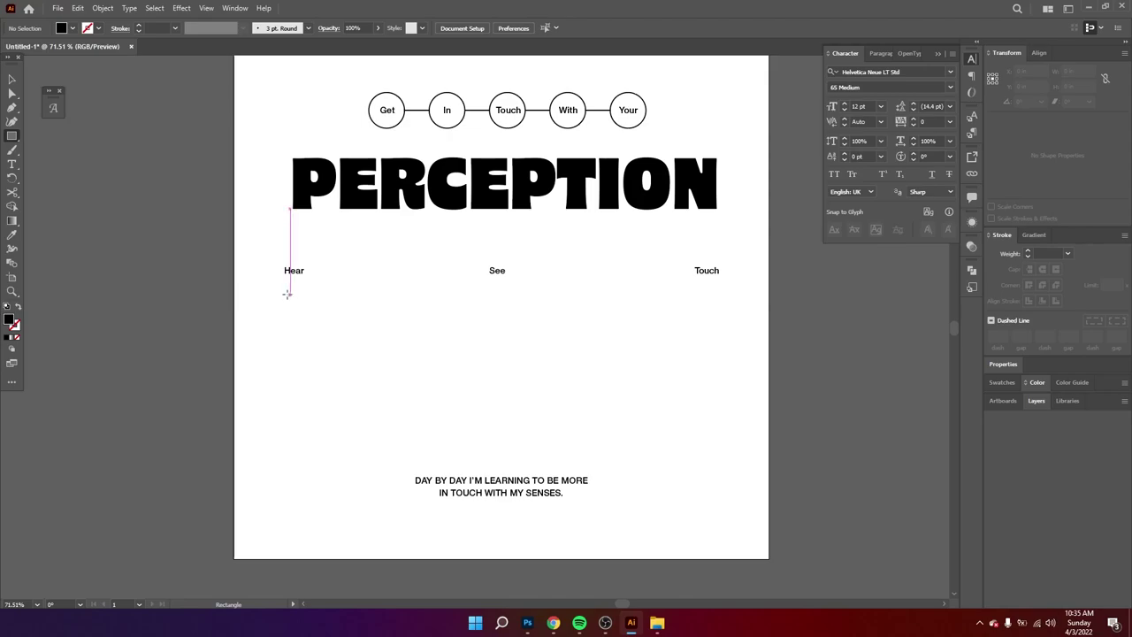
- Draw a black square about 2.58 in wide below "Hear" and duplicate it twice into an evenly spaced row of three
left_click_drag(288, 291, 427, 429)
key("v")
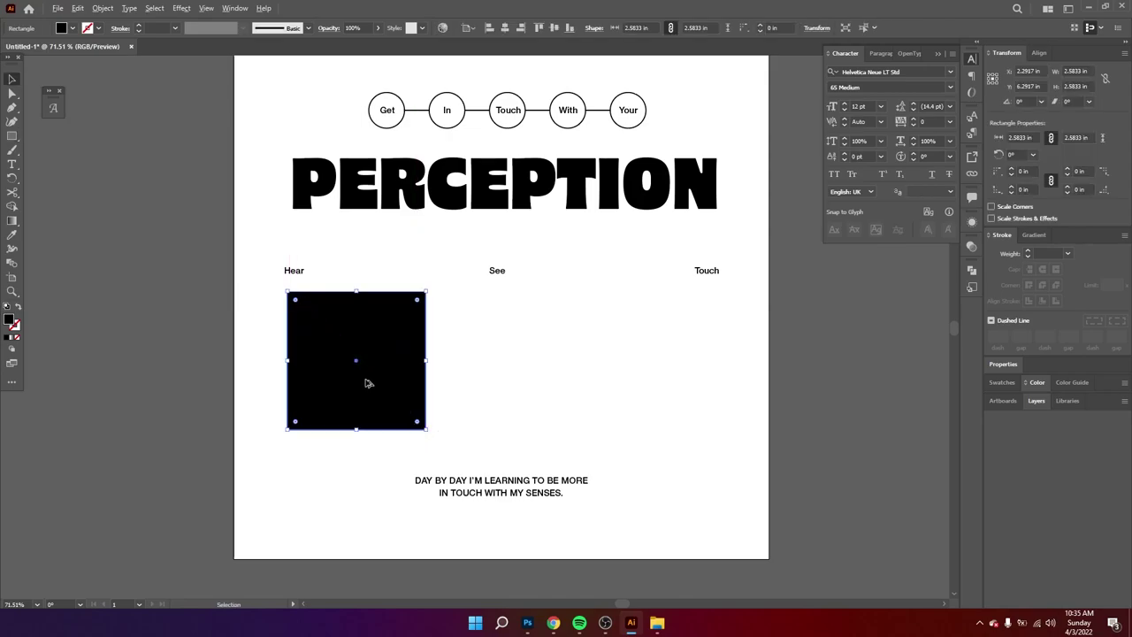
left_click(434, 392)
left_click_drag(390, 379, 518, 374, "alt")
key("ctrl+d")
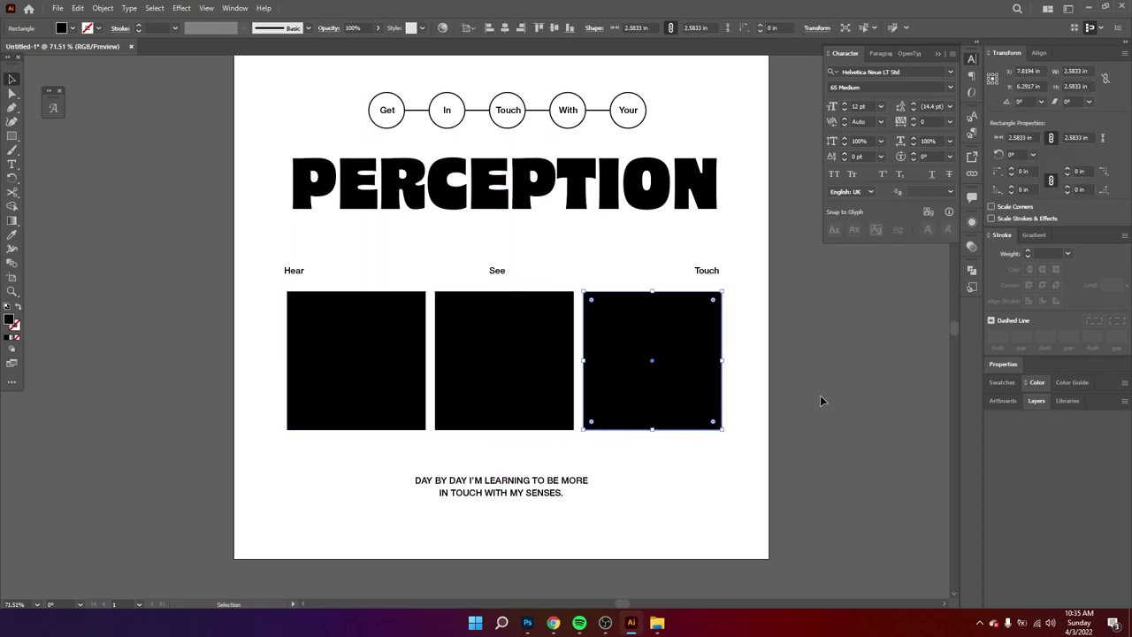
- Enlarge the three black squares together to about 2.88 in each and lower the row slightly
left_click(269, 366)
left_click_drag(262, 361, 742, 454)
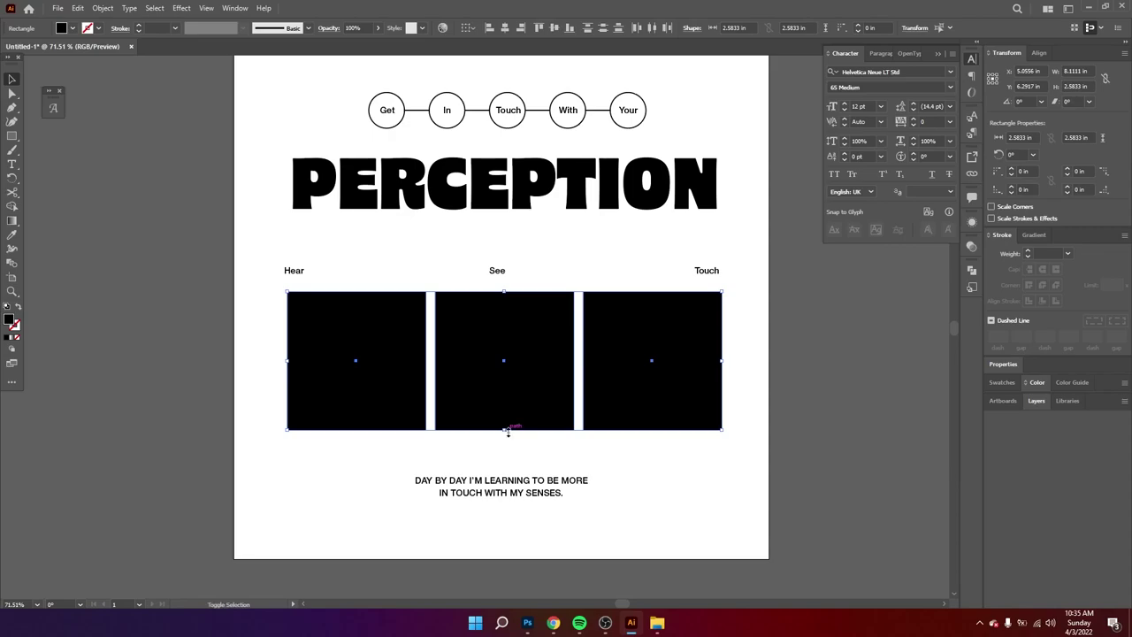
left_click_drag(505, 429, 541, 428, "shift")
left_click(755, 475)
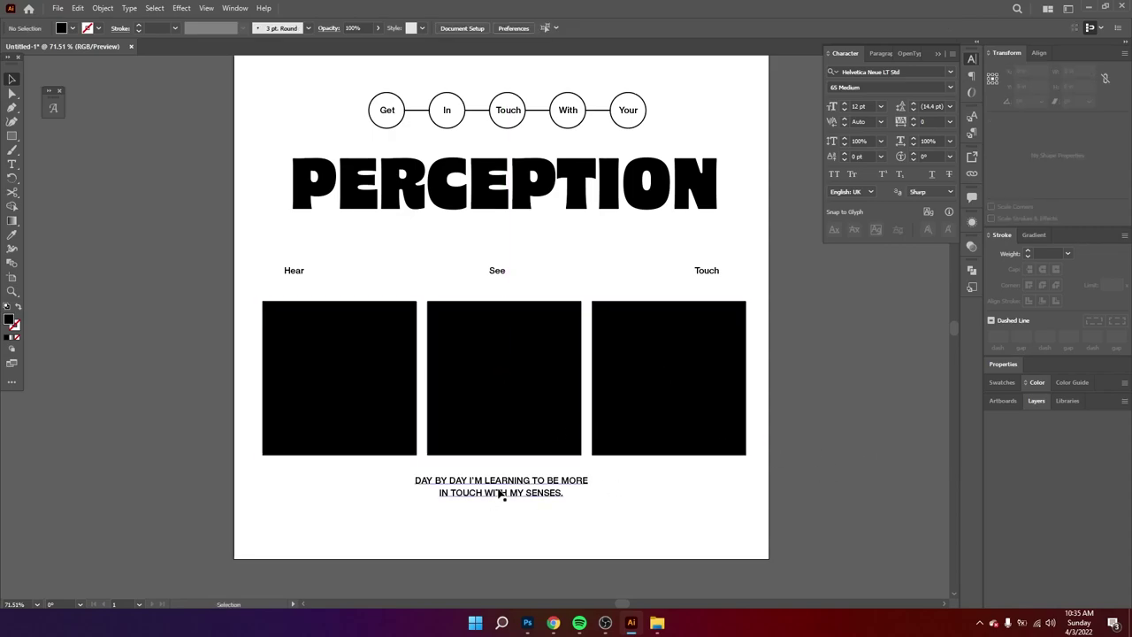
- Move the "DAY BY DAY" sentence down away from the squares, and nudge the row of squares slightly down
left_click_drag(507, 487, 507, 506)
left_click(778, 442)
left_click(697, 397)
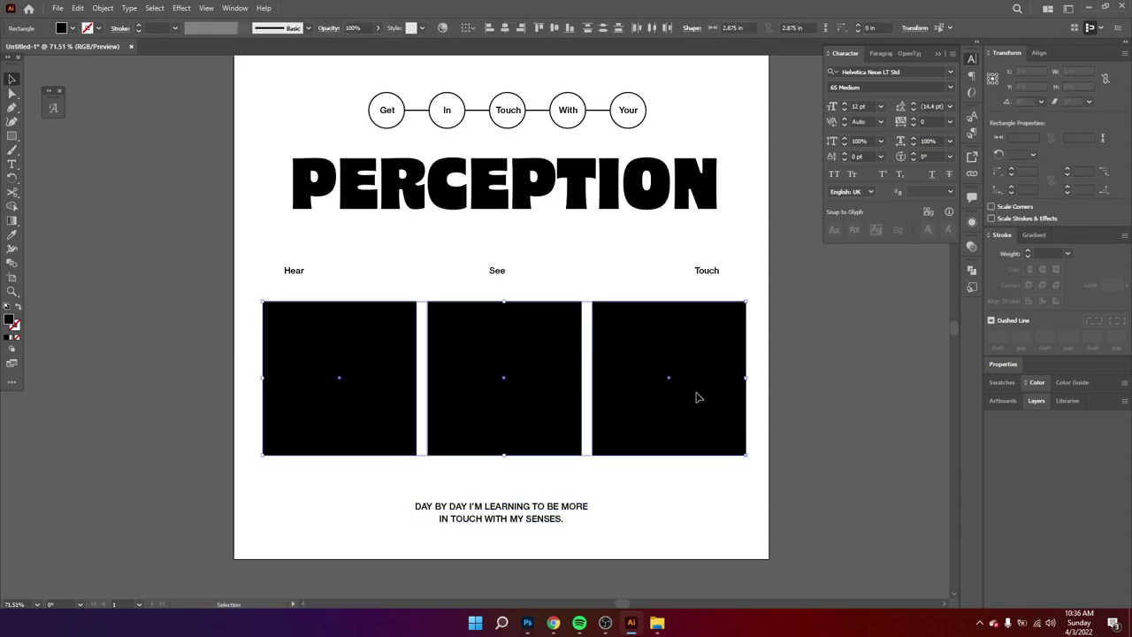
left_click_drag(697, 397, 698, 404)
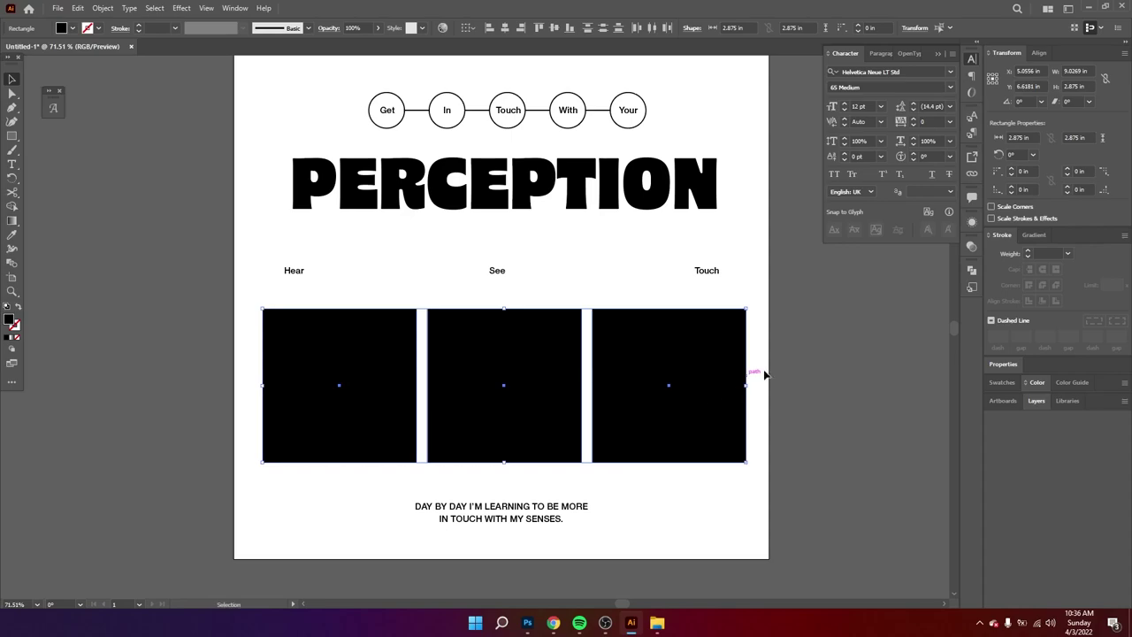
left_click(806, 363)
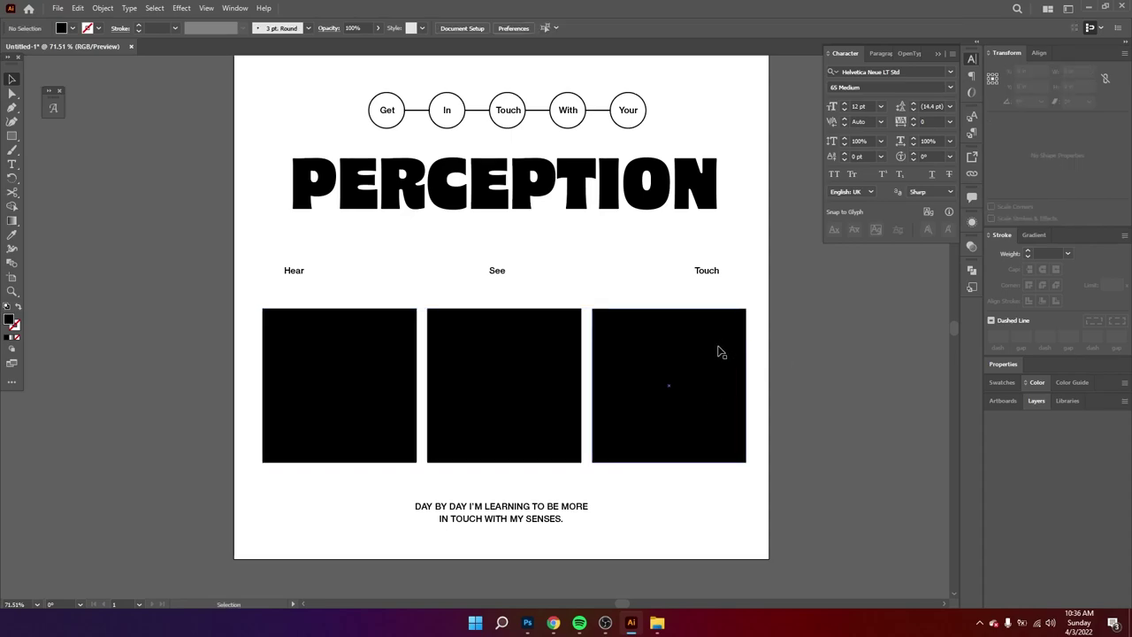
scroll(678, 363, "up", 1)
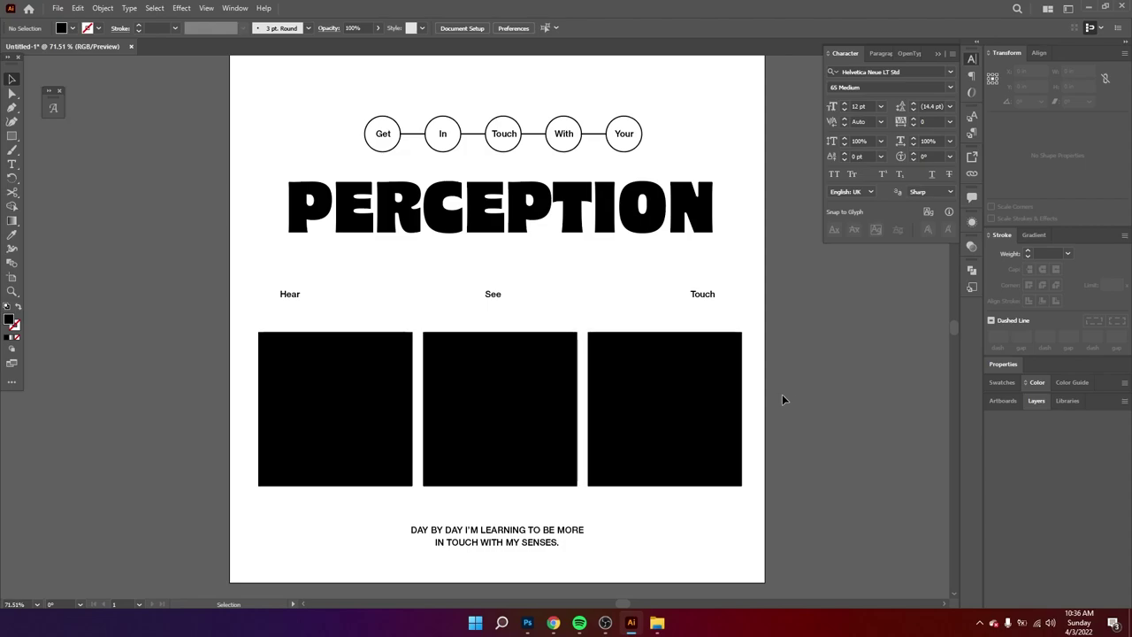
left_click_drag(708, 361, 715, 395)
left_click_drag(687, 430, 687, 405)
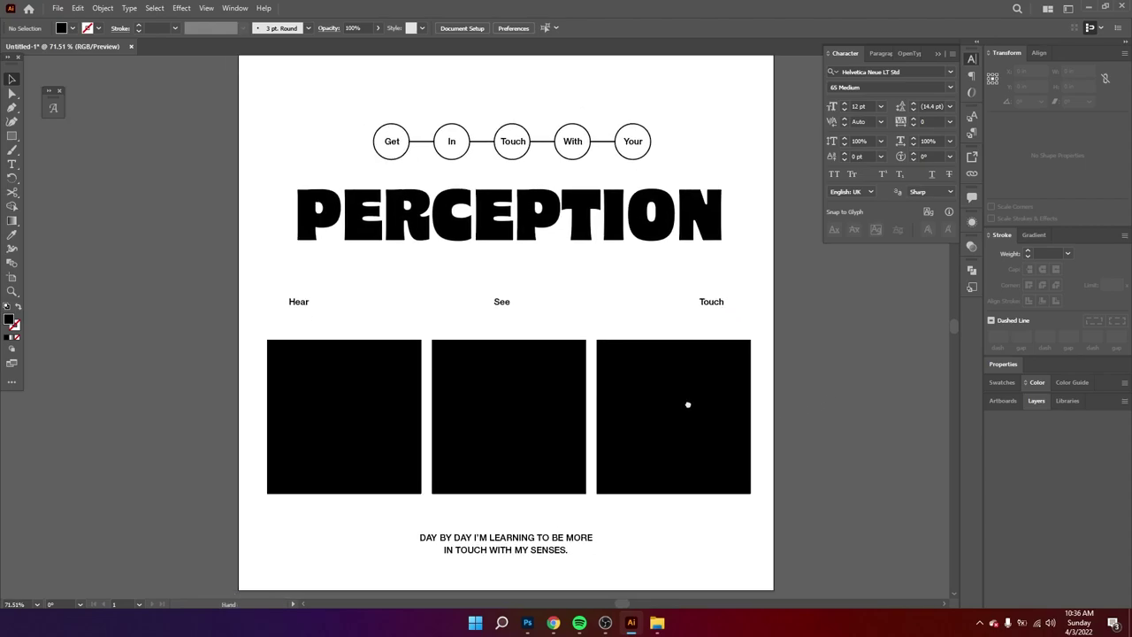
left_click_drag(556, 365, 511, 380)
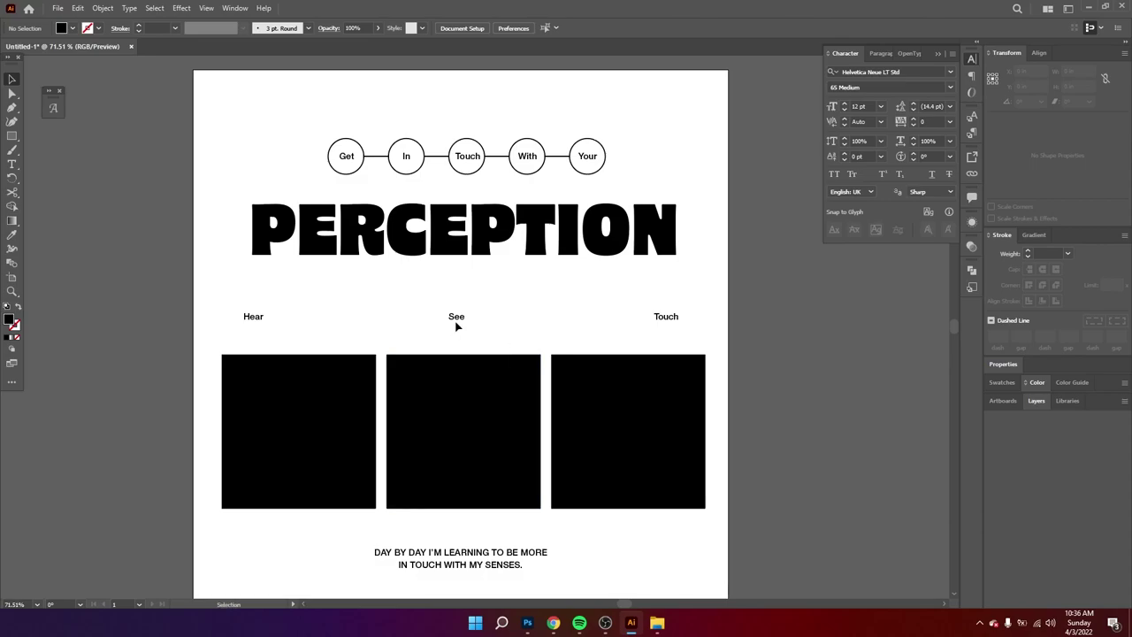
left_click(457, 320)
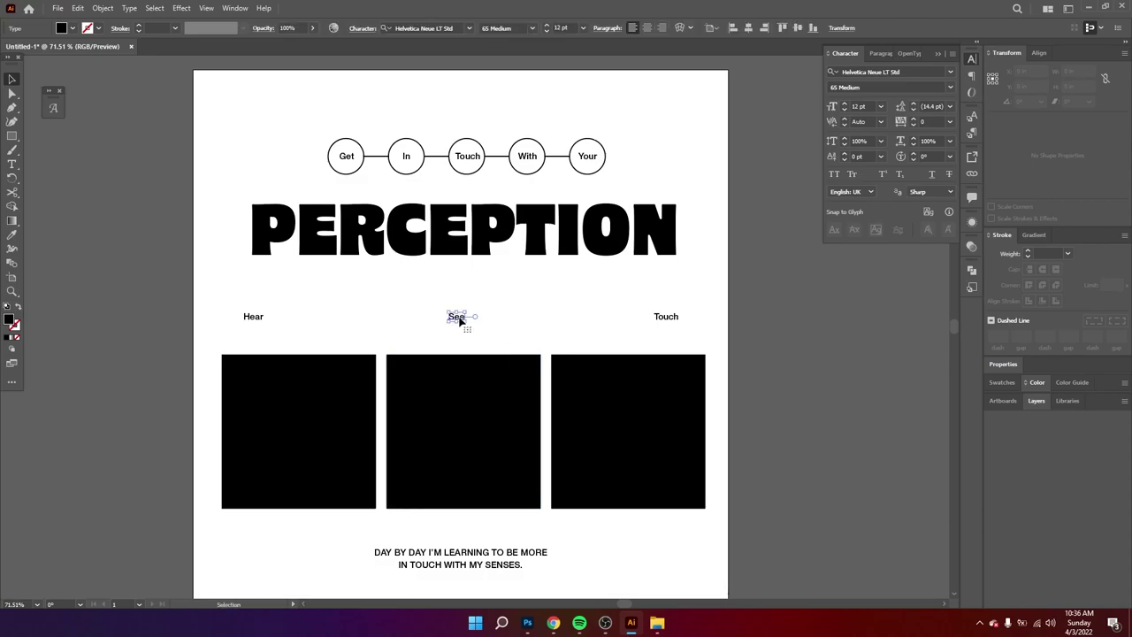
left_click(509, 326)
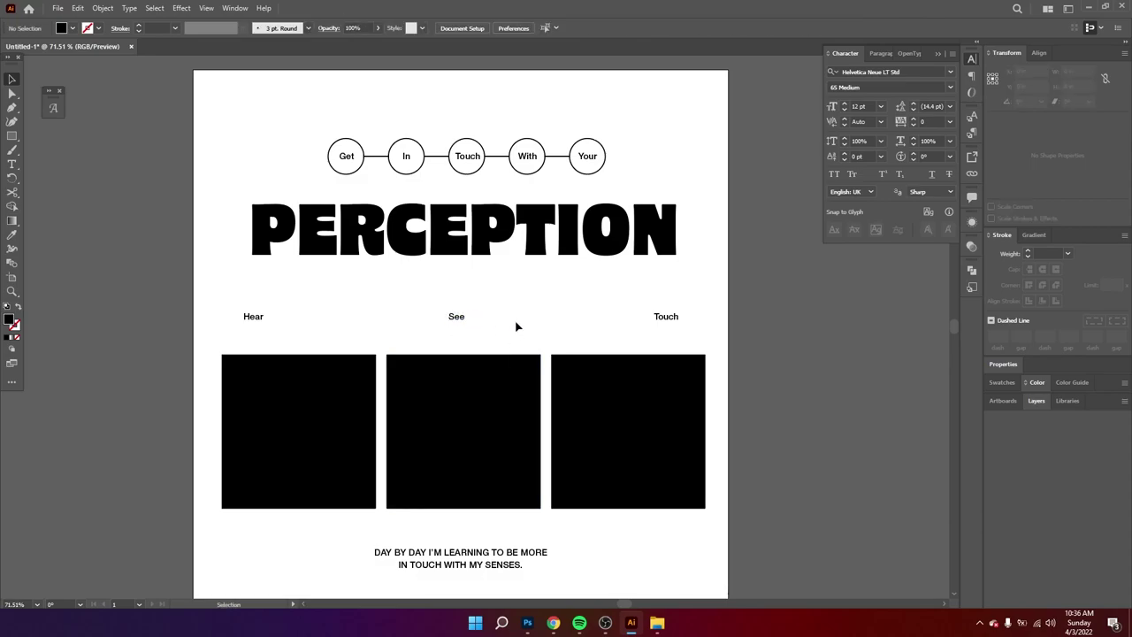
left_click_drag(518, 326, 497, 316)
left_click(448, 317)
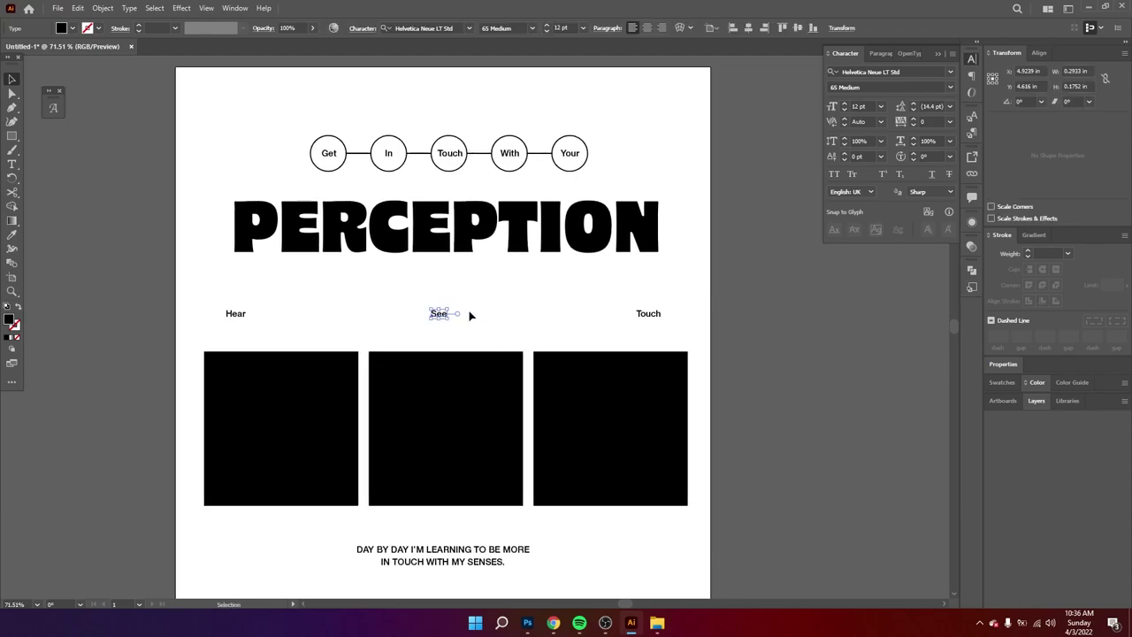
left_click(469, 315)
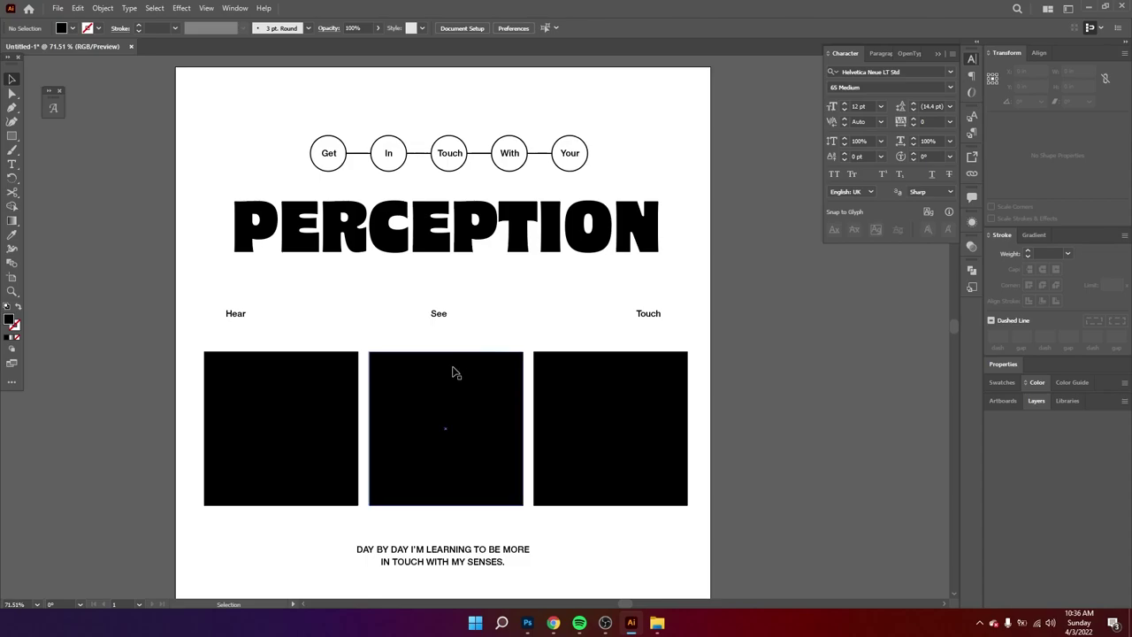
scroll(455, 417, "down", 1)
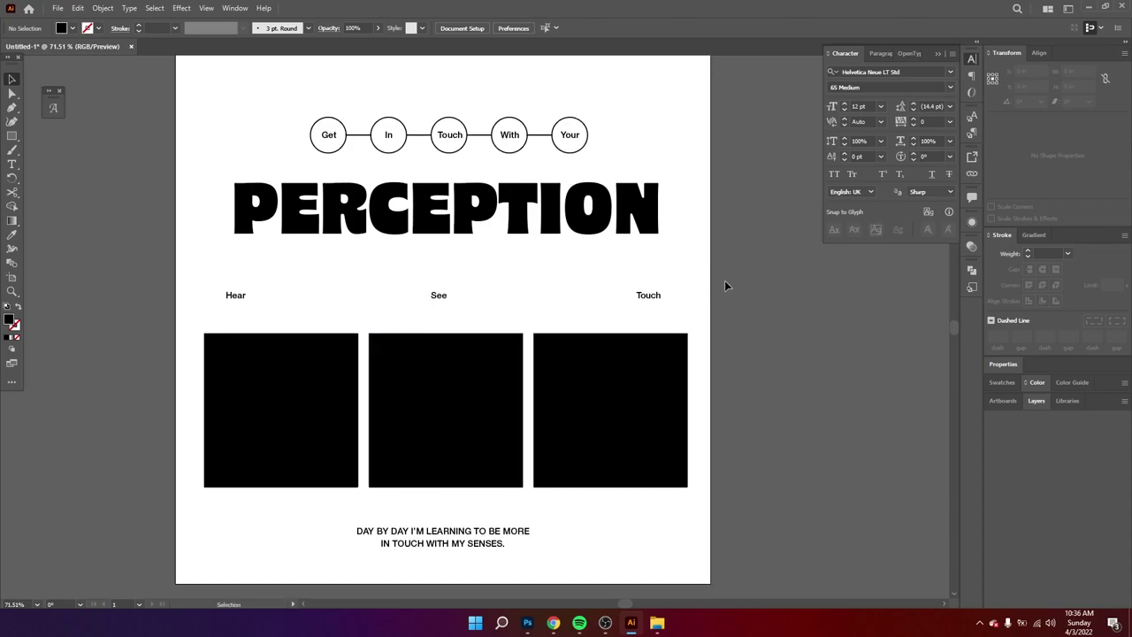
scroll(721, 282, "up", 1)
- Select the entire layout and move it slightly up on the artboard
left_click(608, 247)
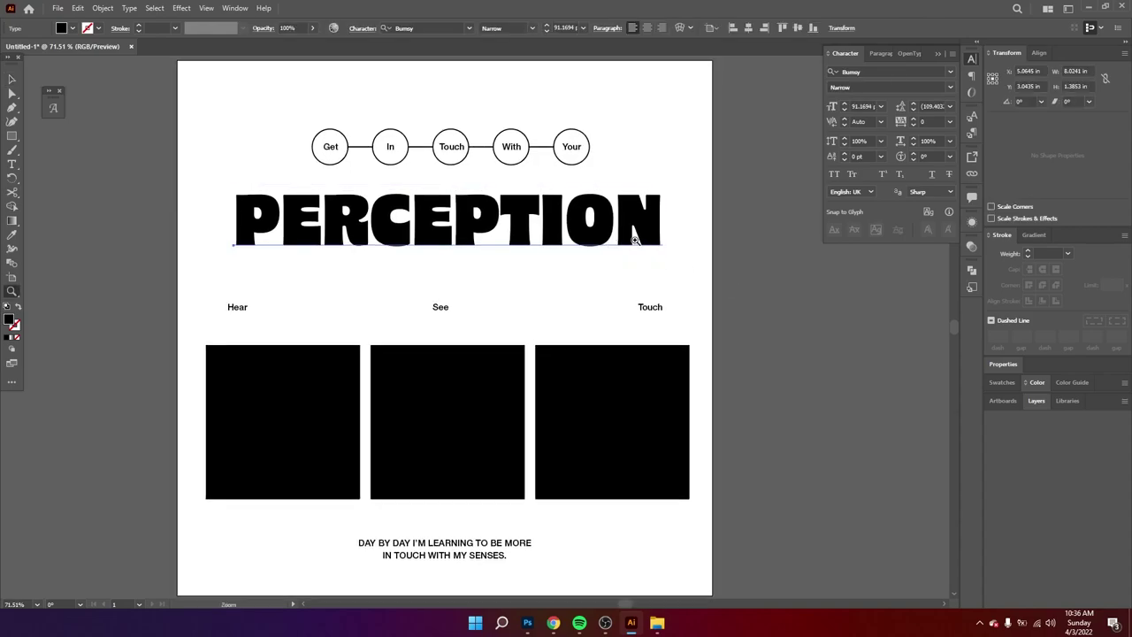
scroll(610, 245, "down", 1)
key("ctrl+a")
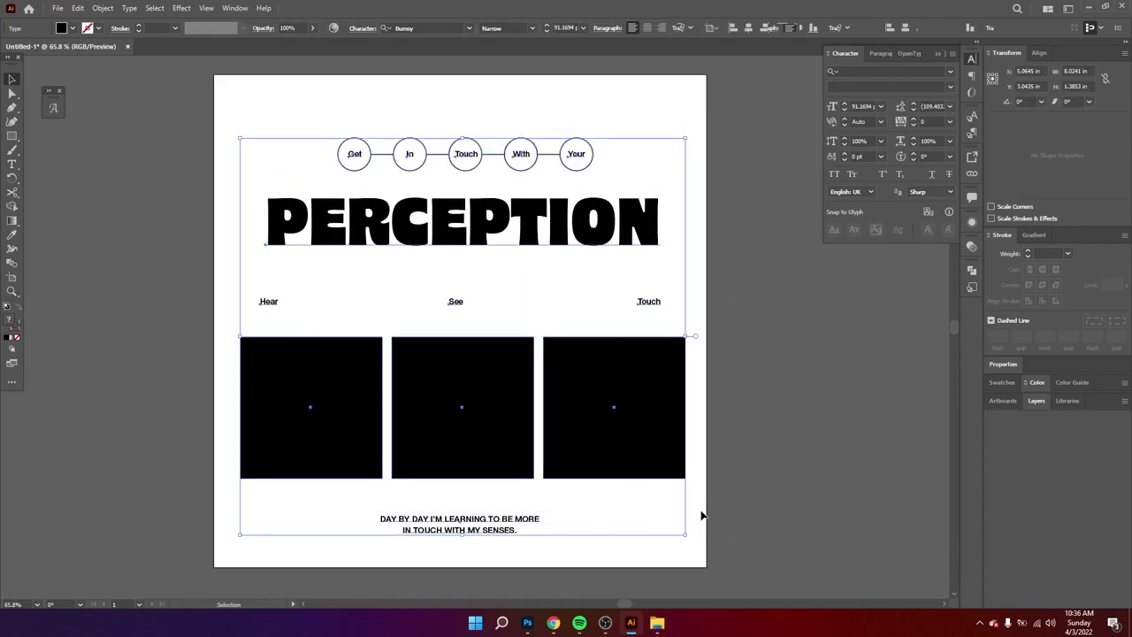
left_click_drag(640, 470, 641, 464)
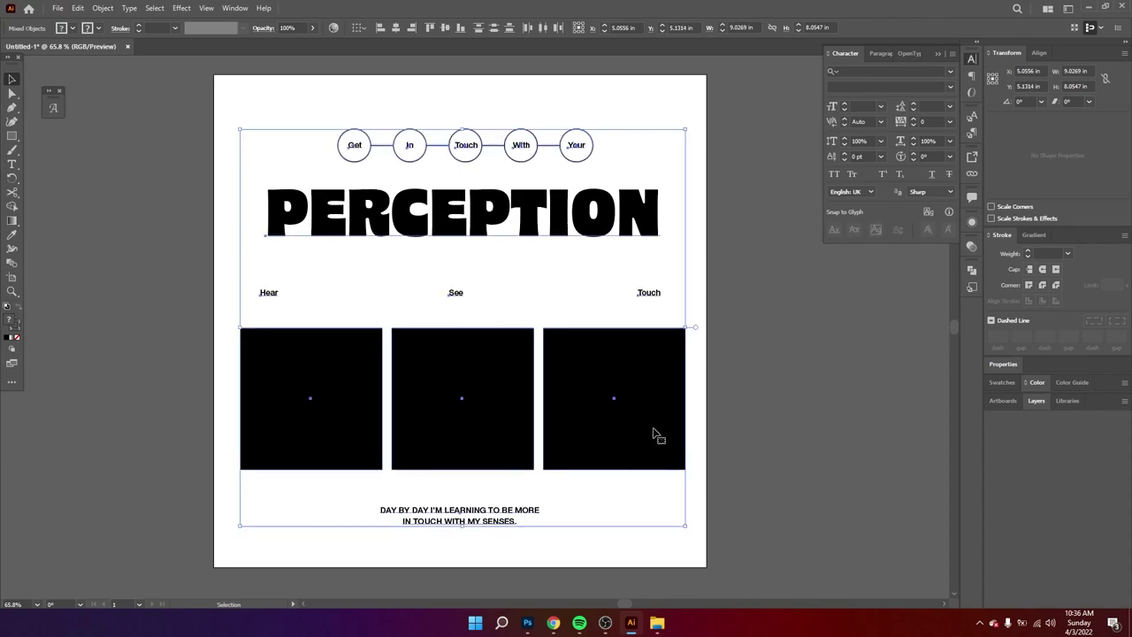
scroll(610, 438, "up", 2)
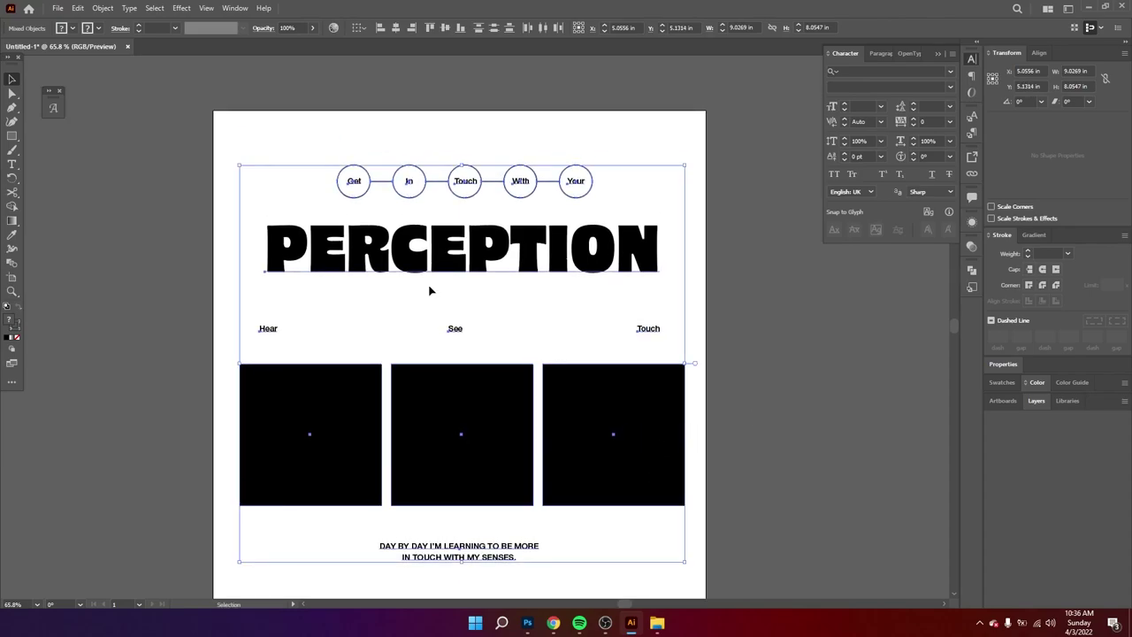
left_click_drag(928, 547, 965, 535)
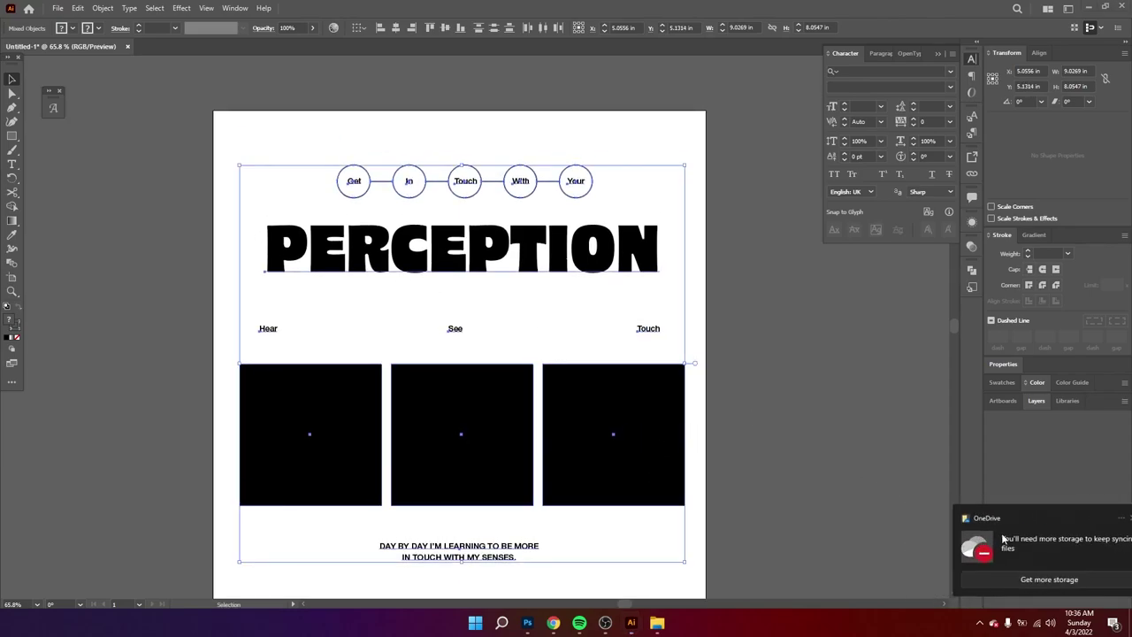
left_click(783, 349)
scroll(487, 336, "up", 1)
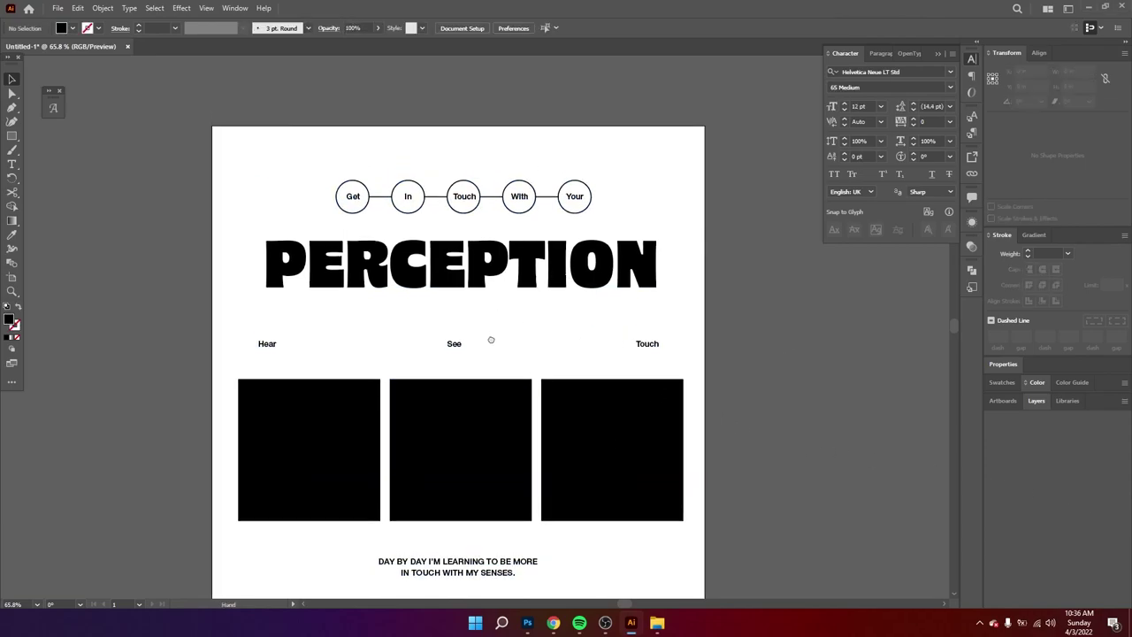
- Scale the "PERCEPTION" heading up to about 96 pt and reposition it slightly lower beneath the row of circles
left_click(524, 300)
left_click_drag(527, 295, 528, 292)
left_click(748, 293)
left_click(652, 281)
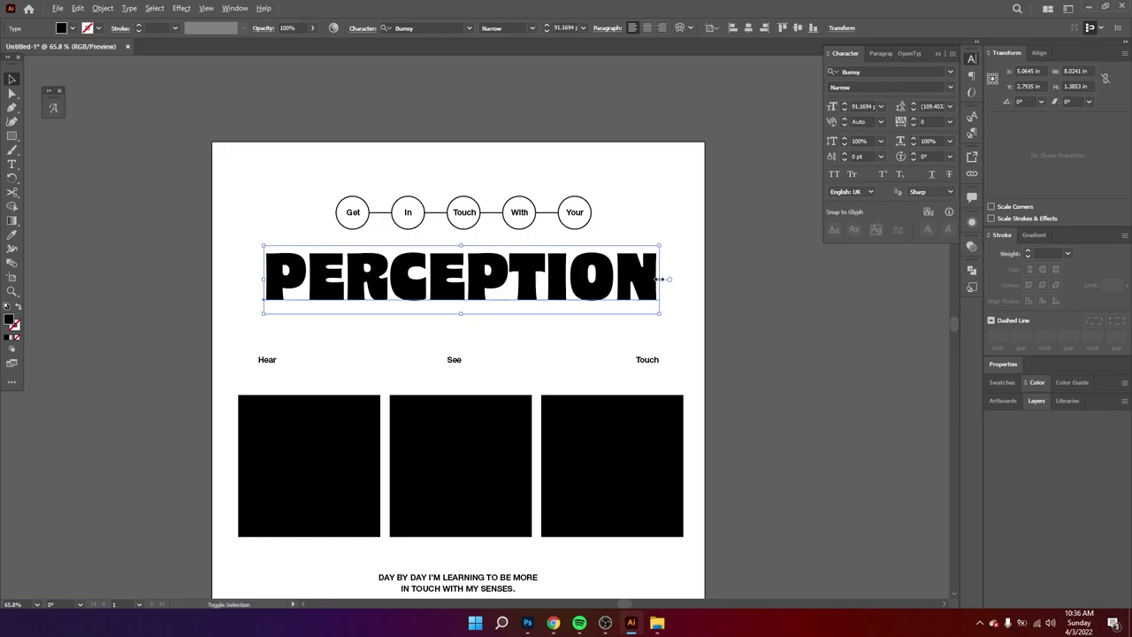
left_click_drag(654, 281, 669, 281)
left_click(749, 293)
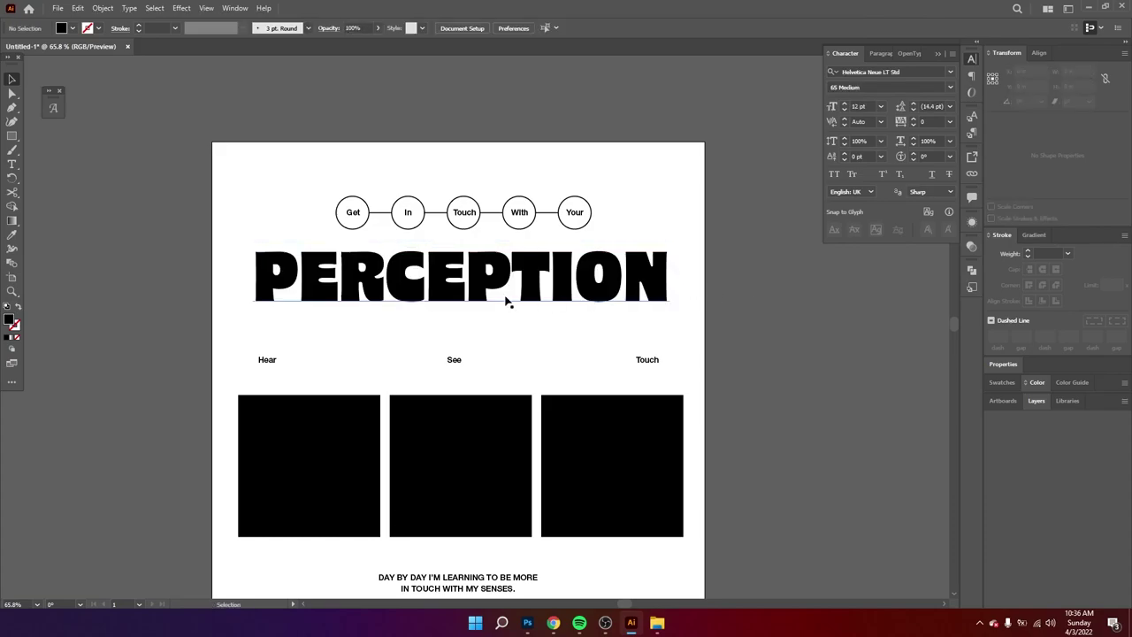
left_click_drag(503, 297, 495, 303)
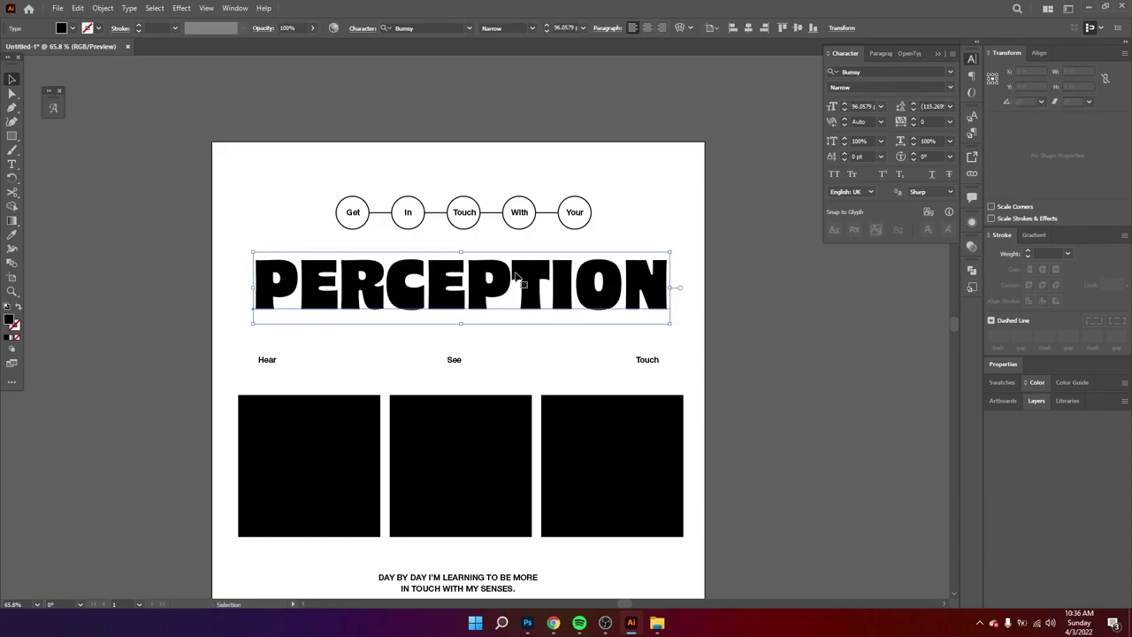
- Change the "PERCEPTION" heading's font to Recoleta Black
left_click(864, 74)
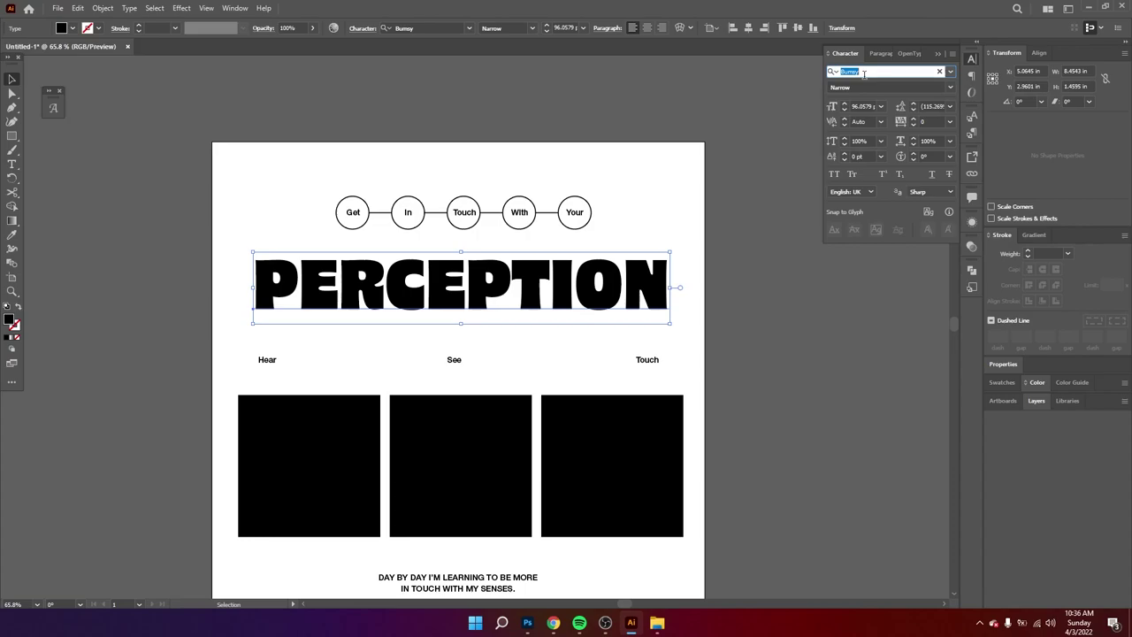
type("reco")
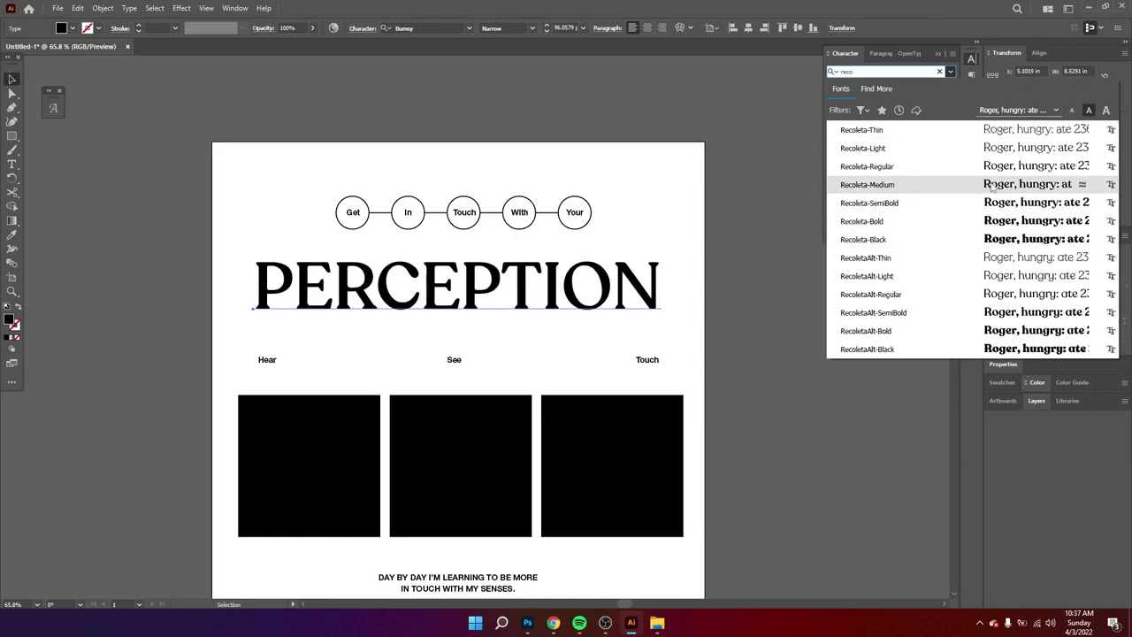
left_click(1013, 239)
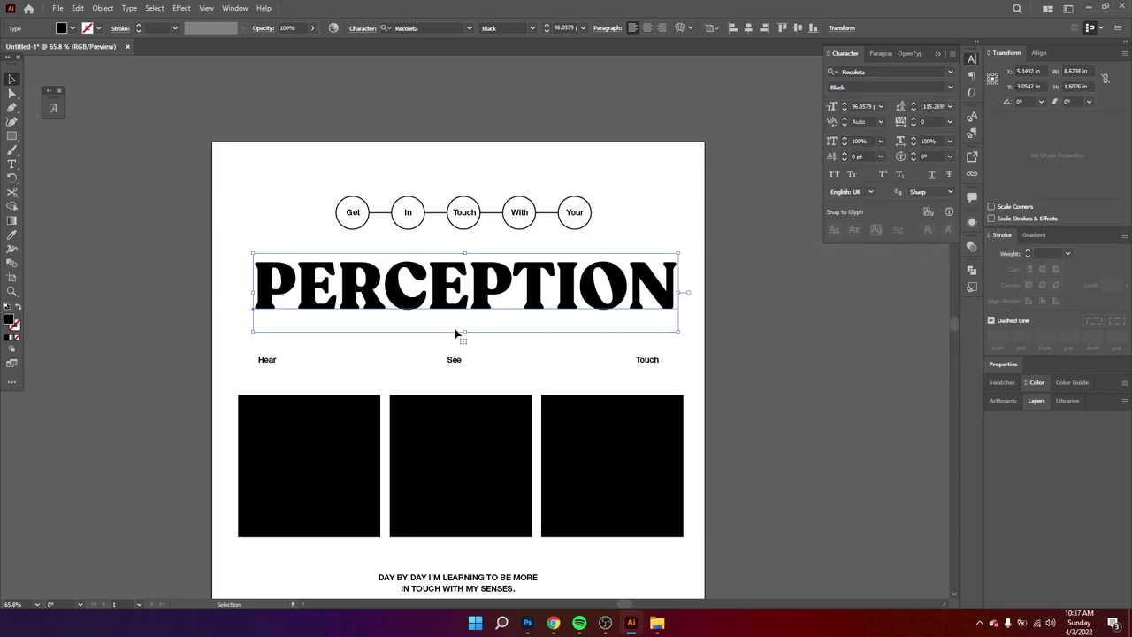
- Retype the heading in lowercase as "perception"
double_click(469, 305)
type("p")
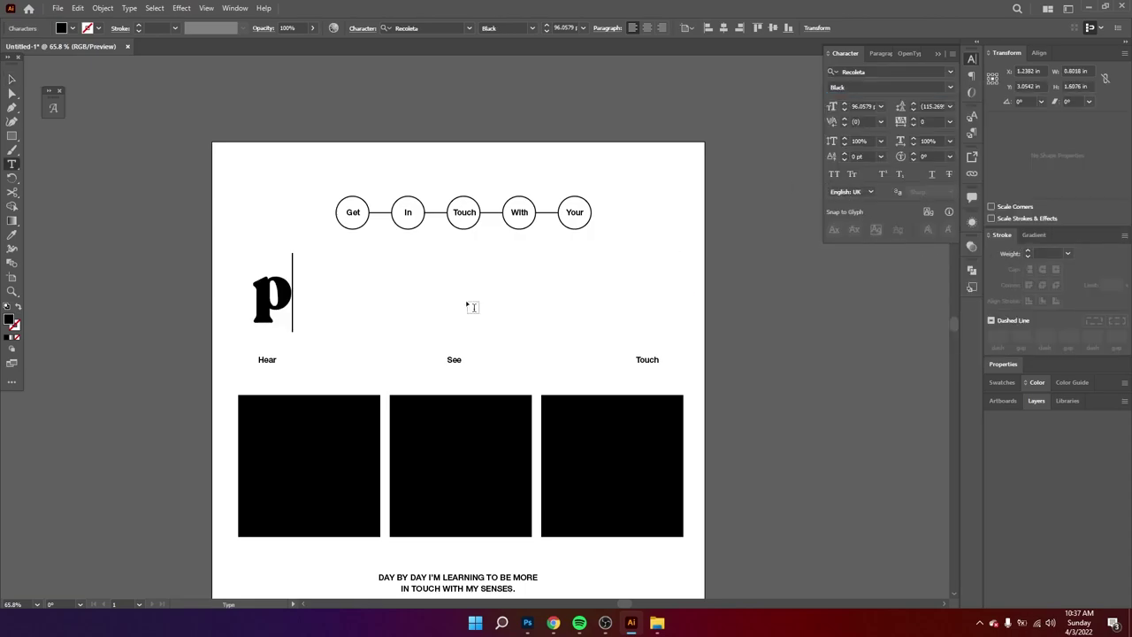
type("erc")
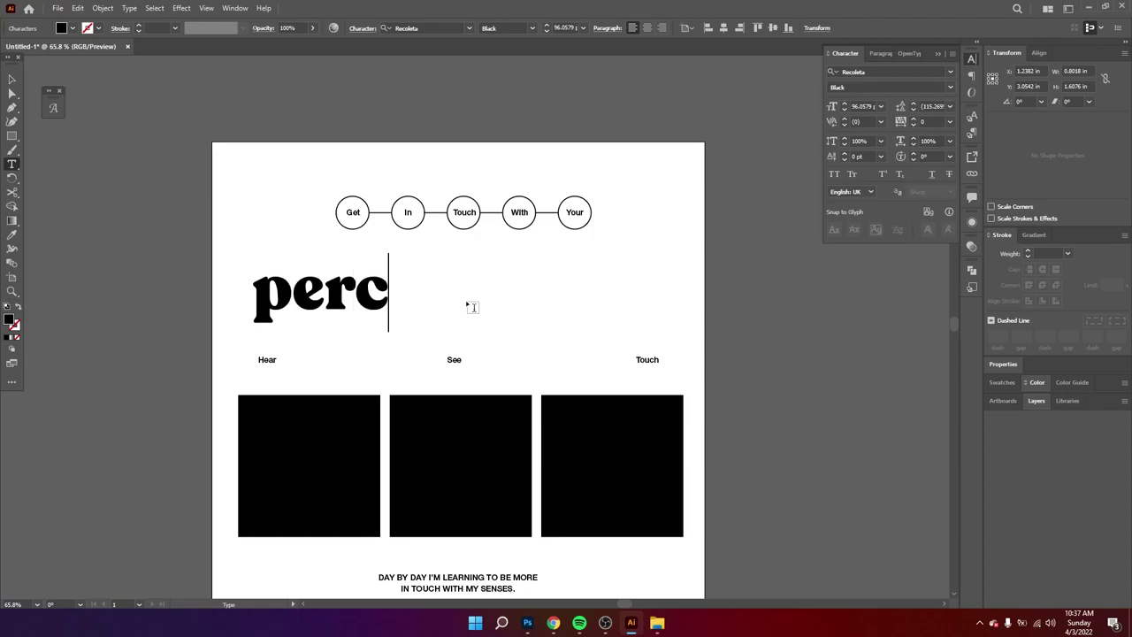
type("eption")
- Set the "perception" heading's font style to Light
double_click(466, 300)
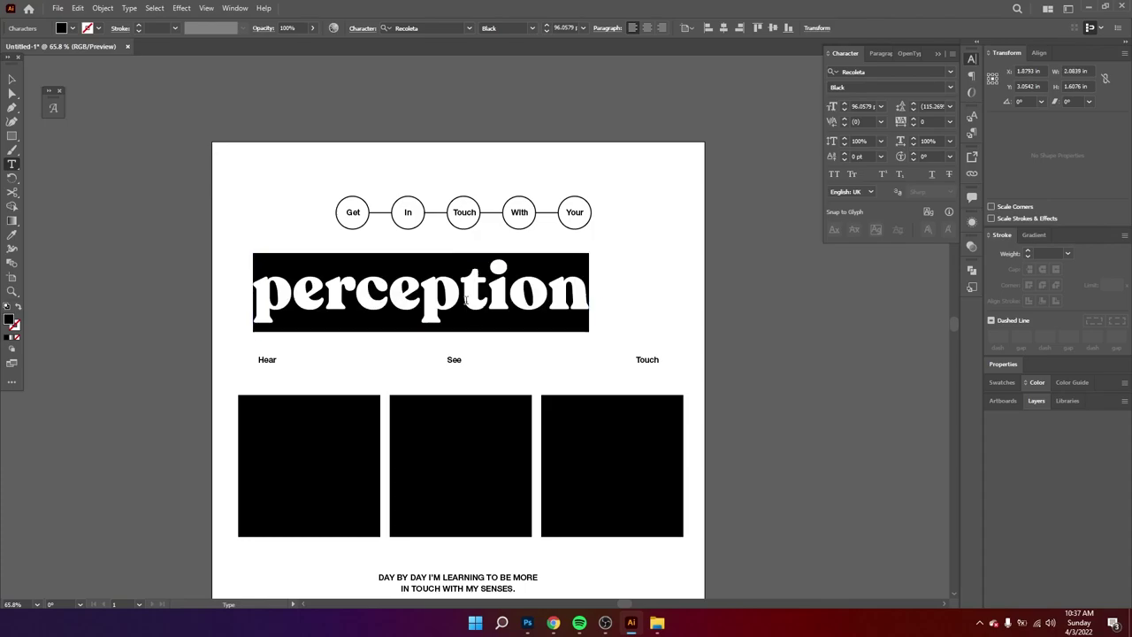
left_click(951, 87)
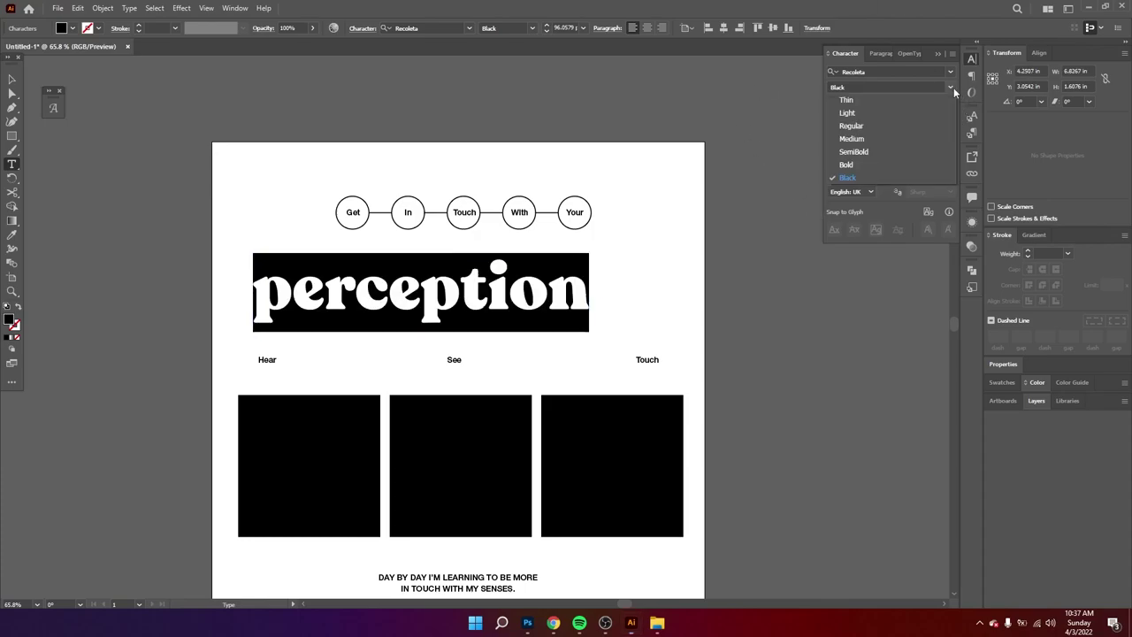
left_click(868, 113)
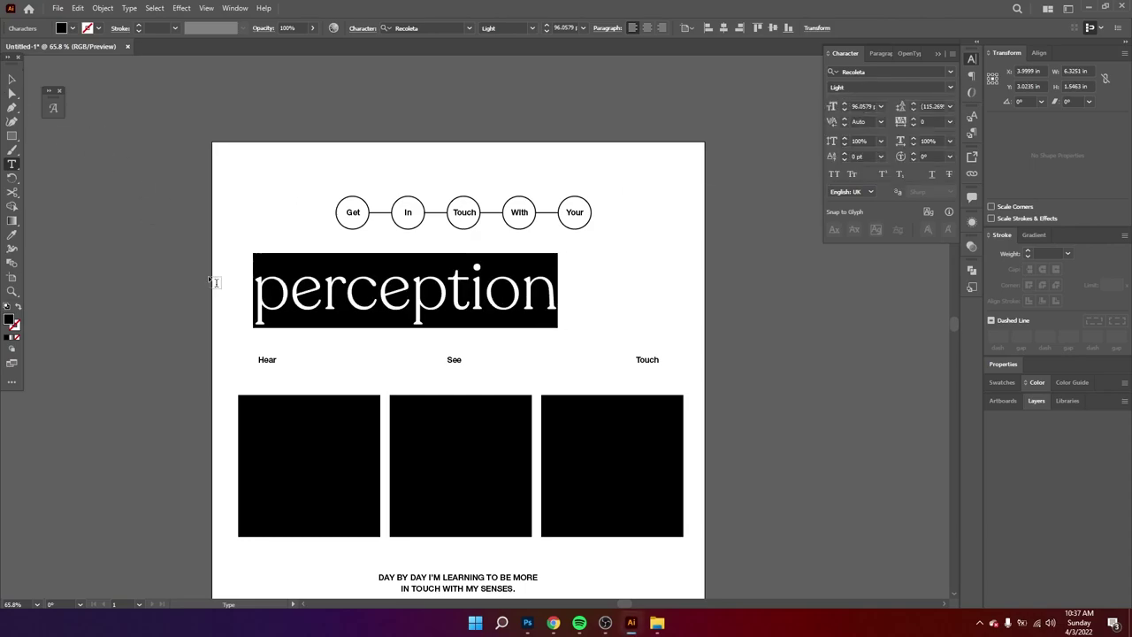
- Capitalize the heading's first letter to read "Perception" and scale the text up to about 129 pt
left_click_drag(290, 290, 251, 288)
type("P")
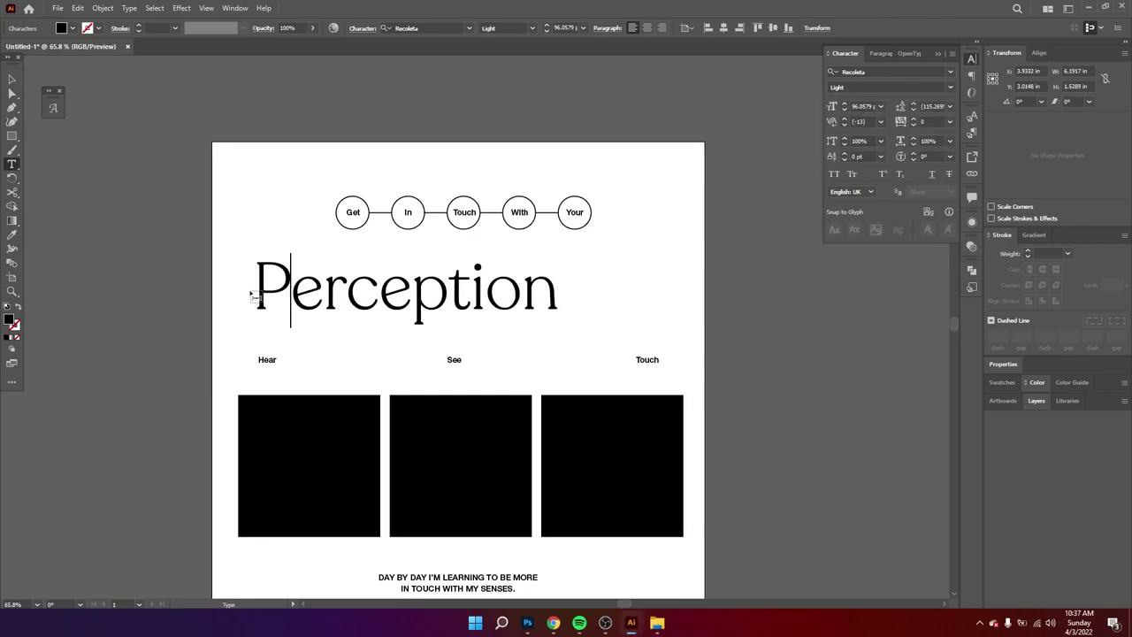
left_click(11, 80)
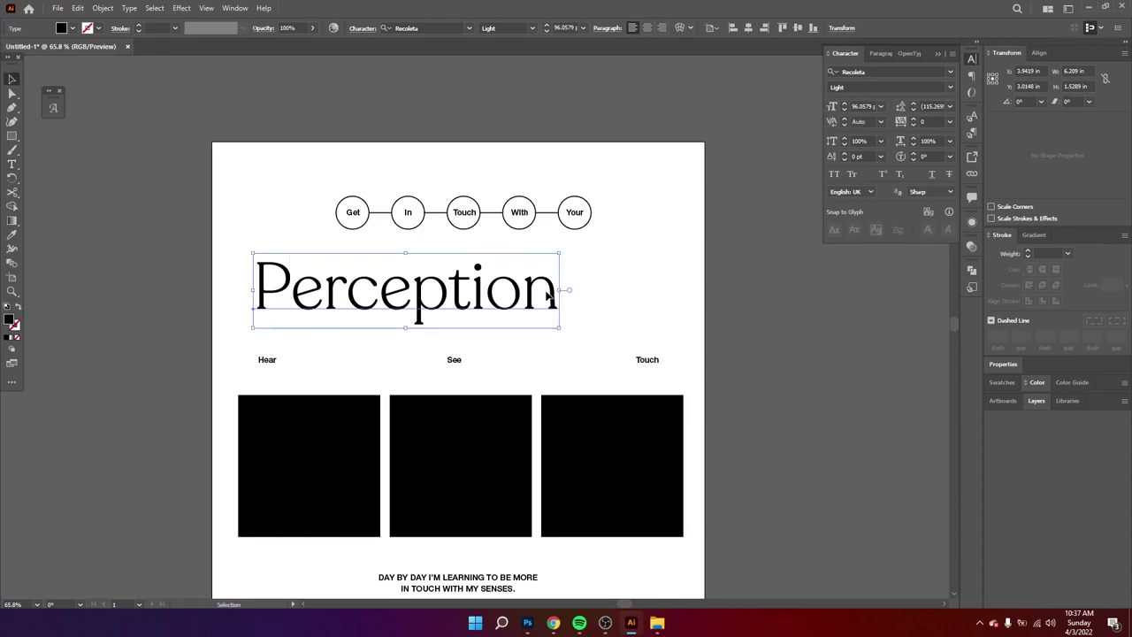
left_click_drag(557, 292, 665, 291)
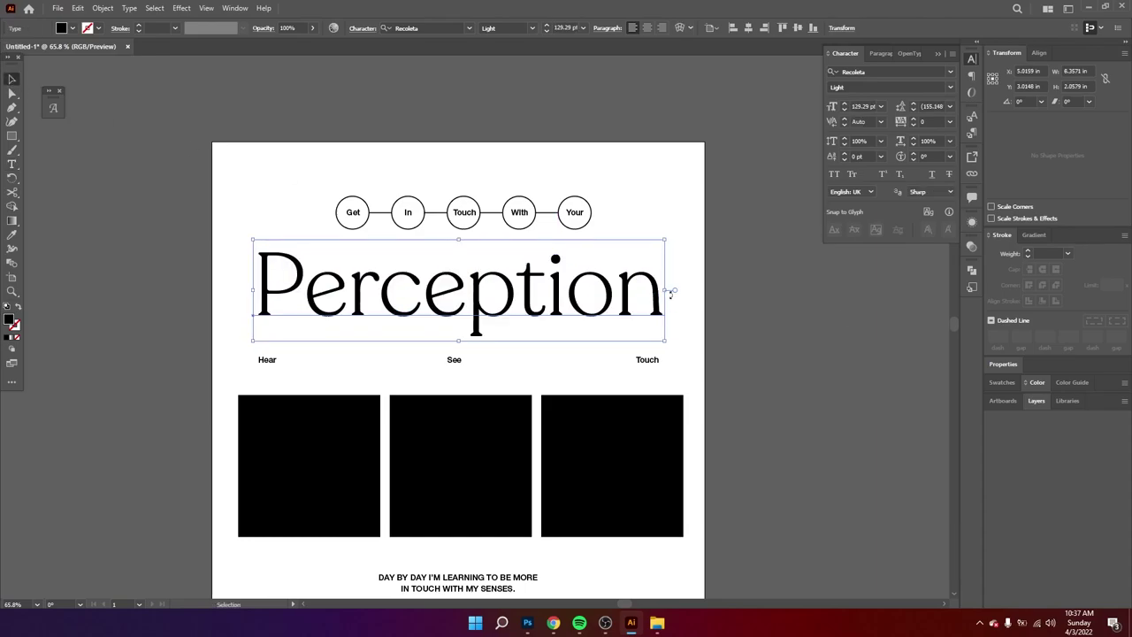
- Undo the heading's Recoleta, lowercase and scaling edits back to the heavy uppercase "PERCEPTION" in Narrow style, and move it slightly down
left_click(829, 321)
key("z")
left_click_drag(811, 317, 758, 325)
key("ctrl+z")
key("ctrl+z")
key("ctrl+z")
key("ctrl+z")
key("ctrl+z")
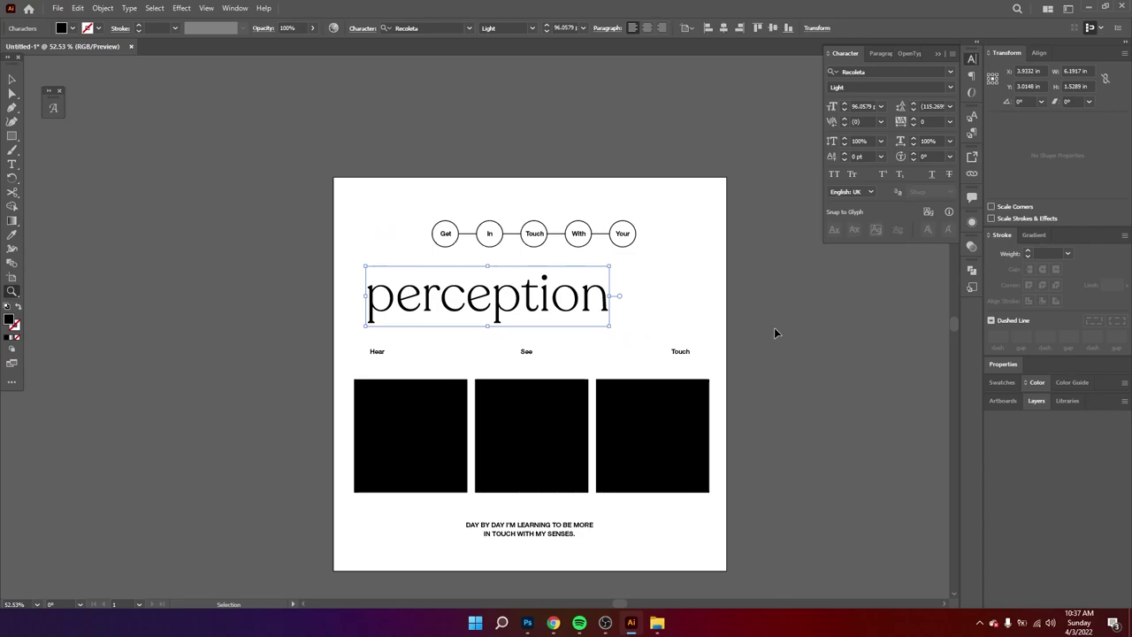
key("ctrl+shift+z")
key("ctrl+shift+z")
key("ctrl+shift+z")
key("ctrl+shift+z")
key("ctrl+shift+z")
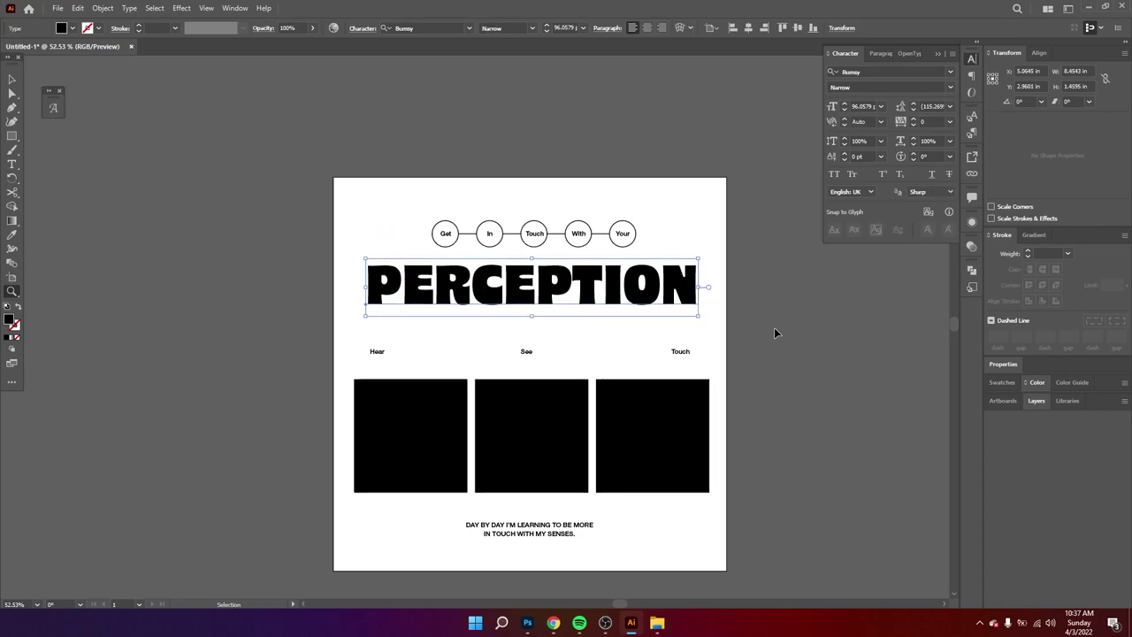
left_click(12, 79)
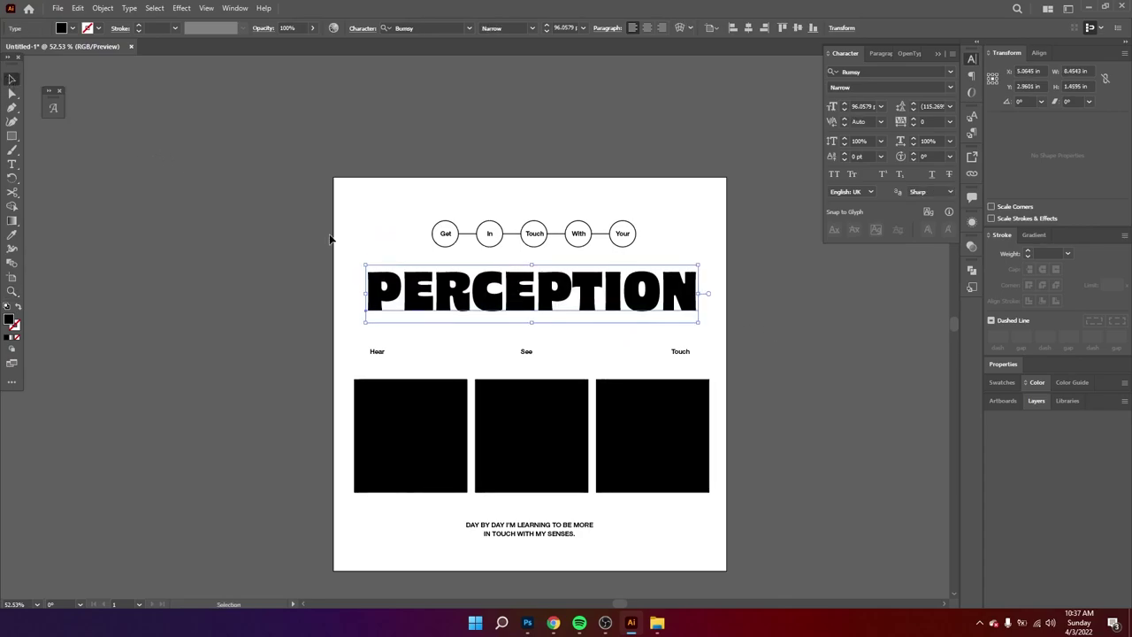
key("z")
left_click_drag(780, 378, 768, 377)
left_click_drag(625, 398, 546, 399)
key("v")
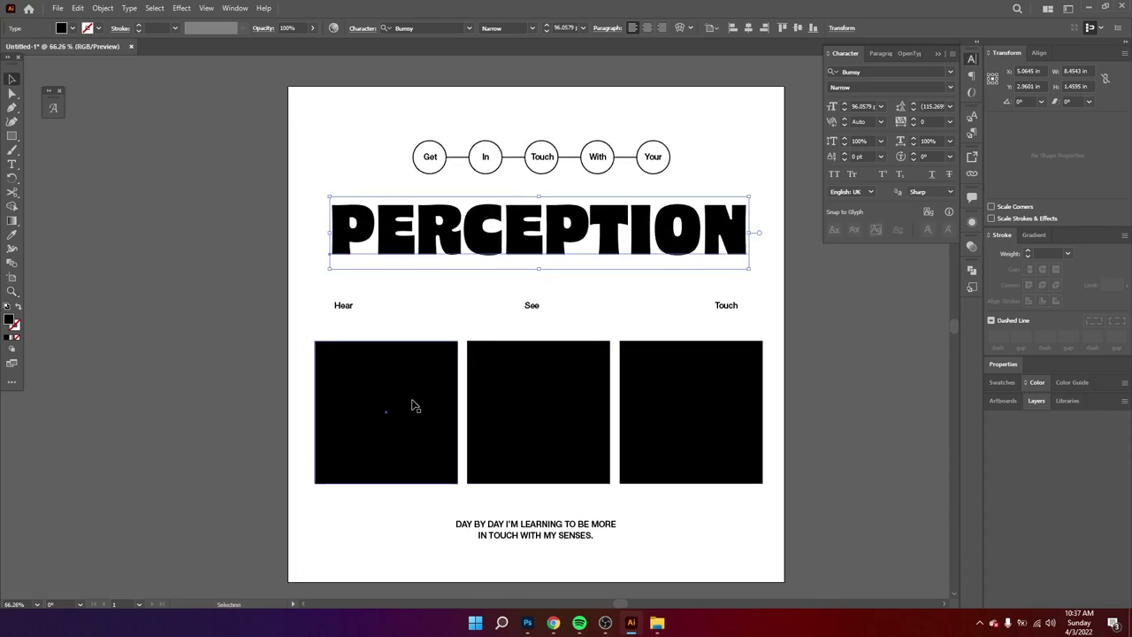
left_click(407, 403)
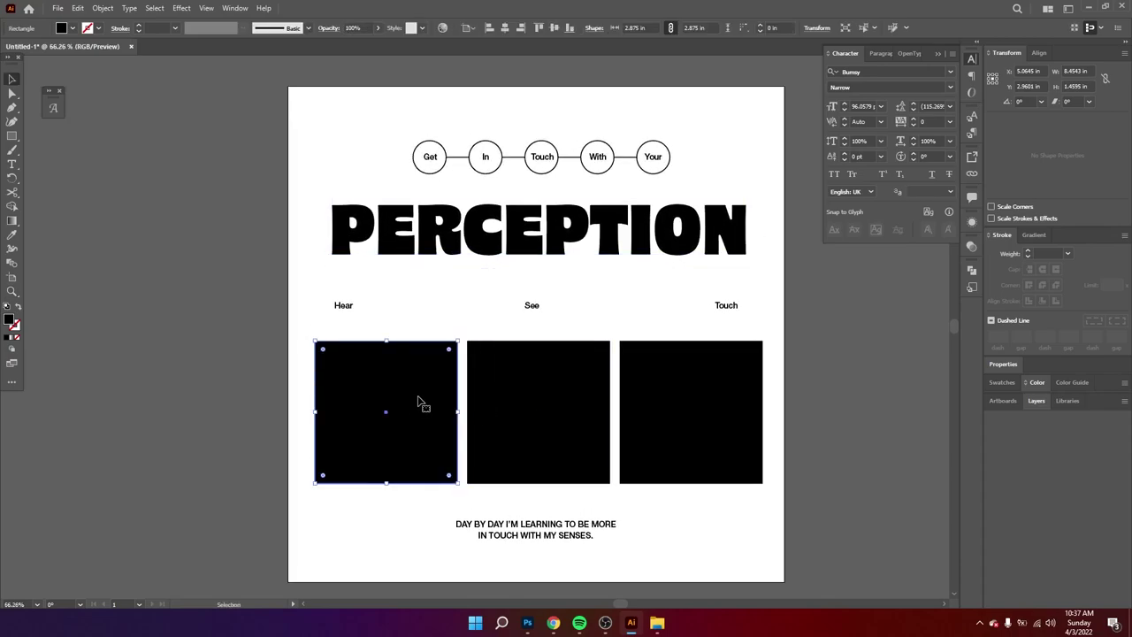
left_click(513, 386, "shift")
left_click(663, 397, "shift")
left_click(241, 374)
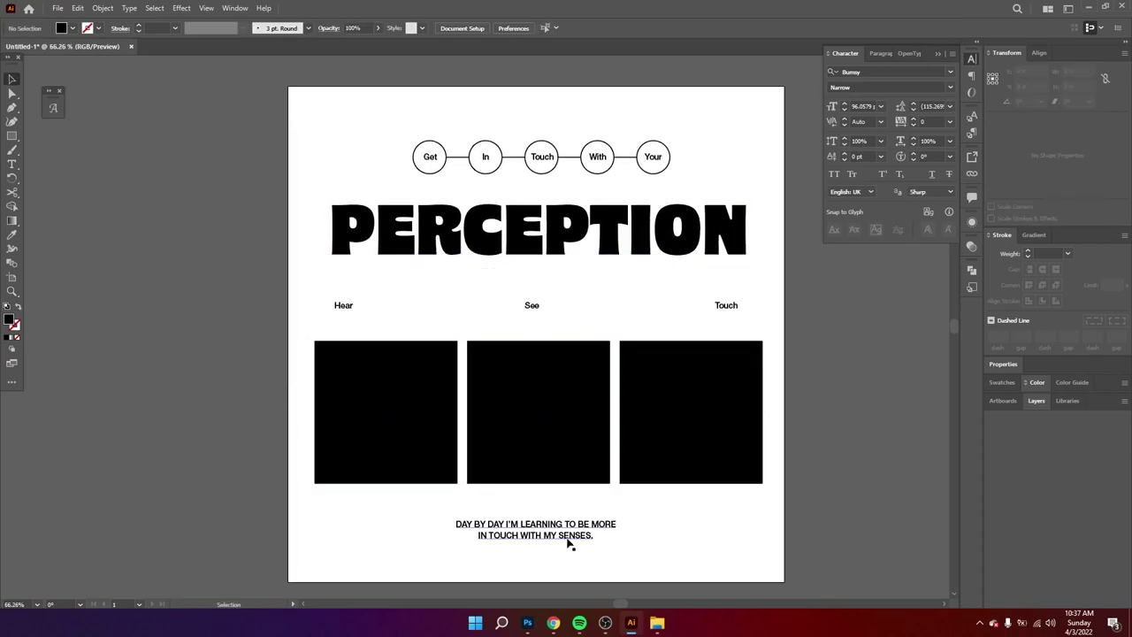
- Copy all of the layout artwork, including the circled words, heading, labels, squares and closing sentence
left_click_drag(587, 518, 556, 506)
left_click_drag(160, 136, 788, 563)
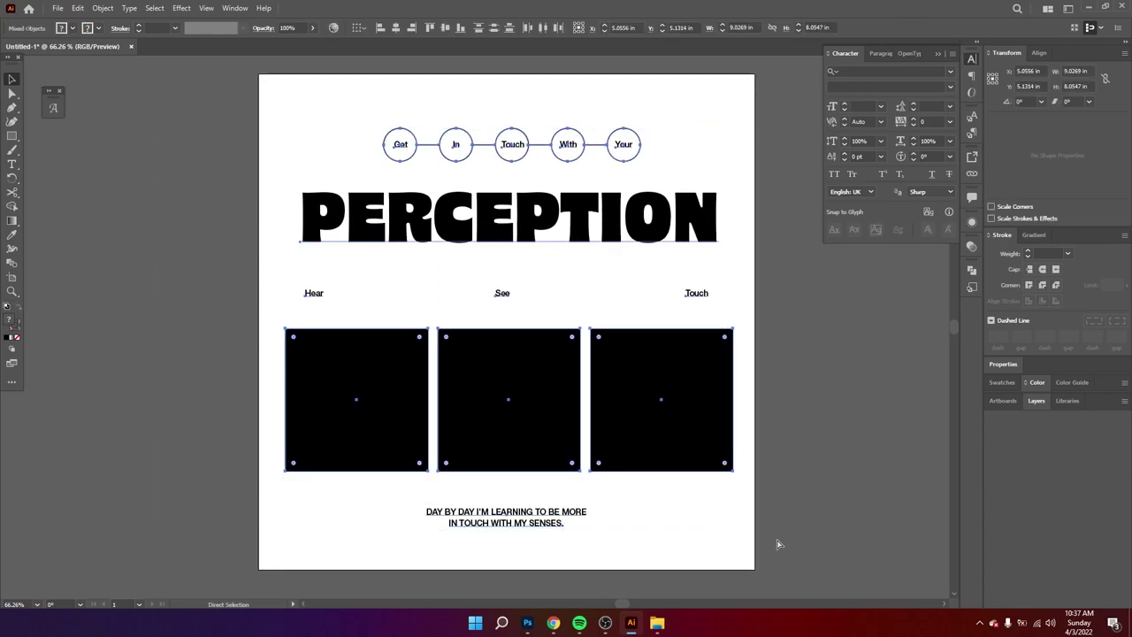
left_click(77, 8)
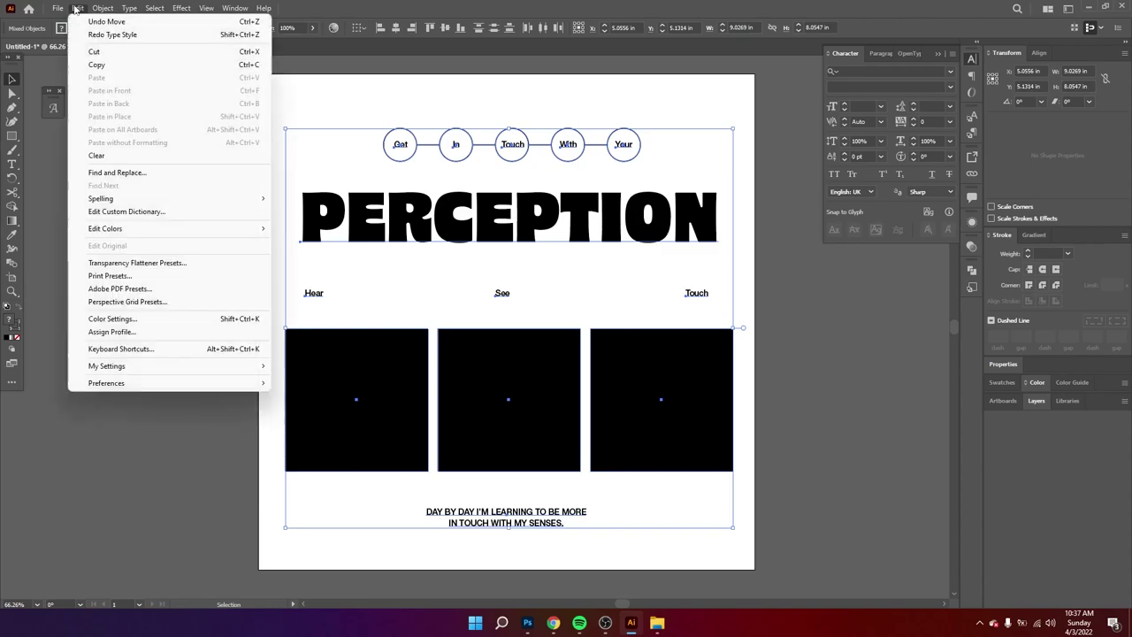
left_click(110, 68)
- Switch to Photoshop, paste the copied layout into the blank canvas as pixels and scale it up to about 104%
left_click(527, 623)
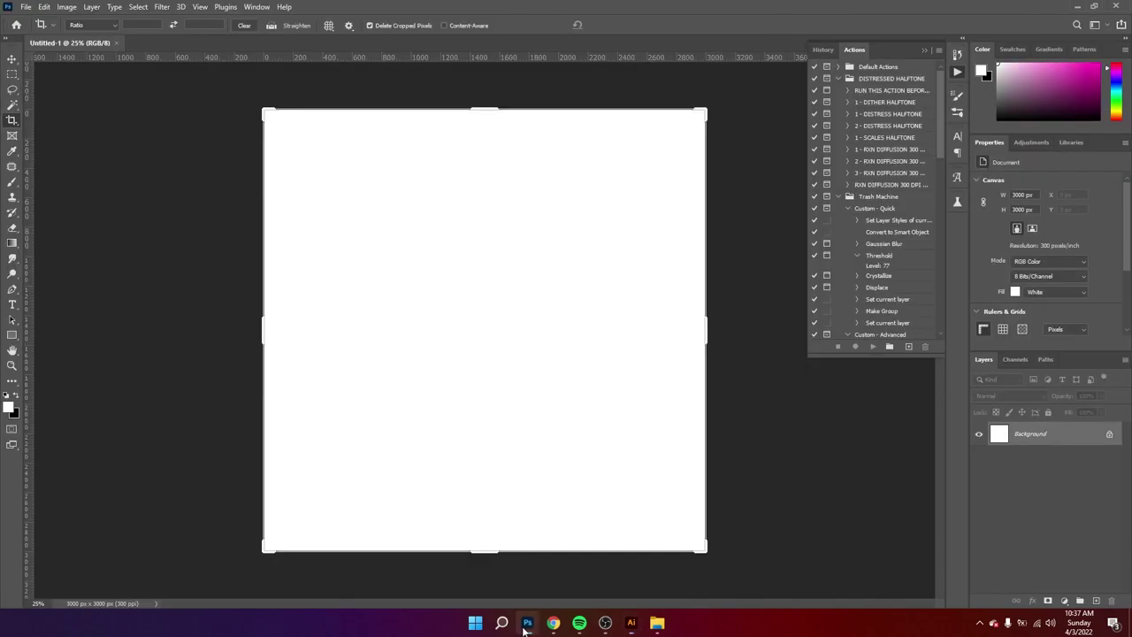
key("v")
key("z")
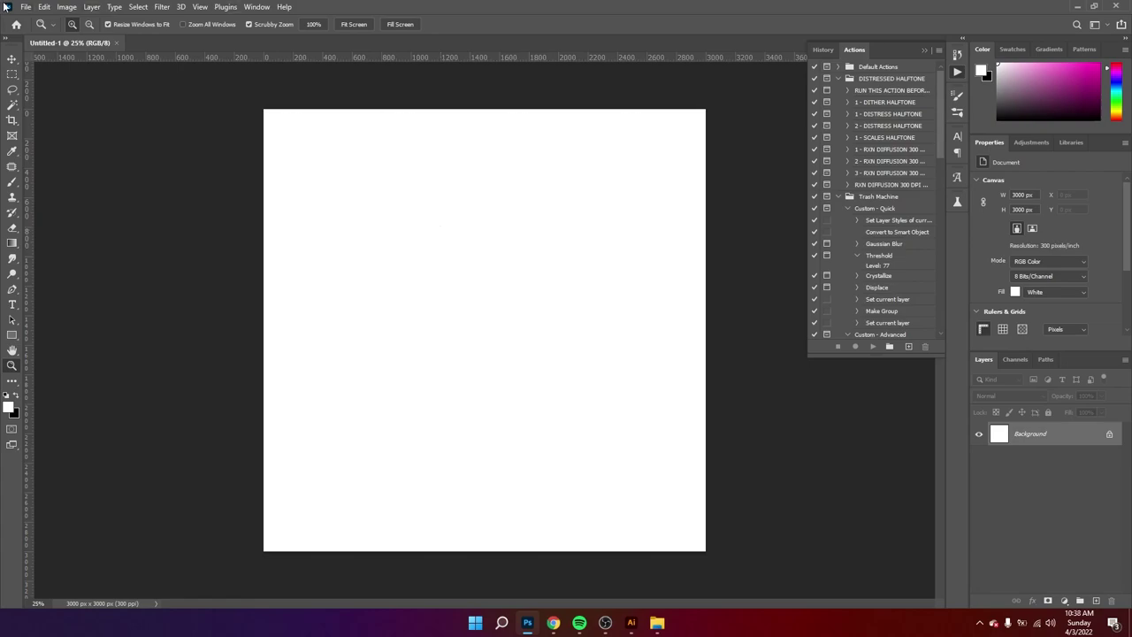
left_click(42, 7)
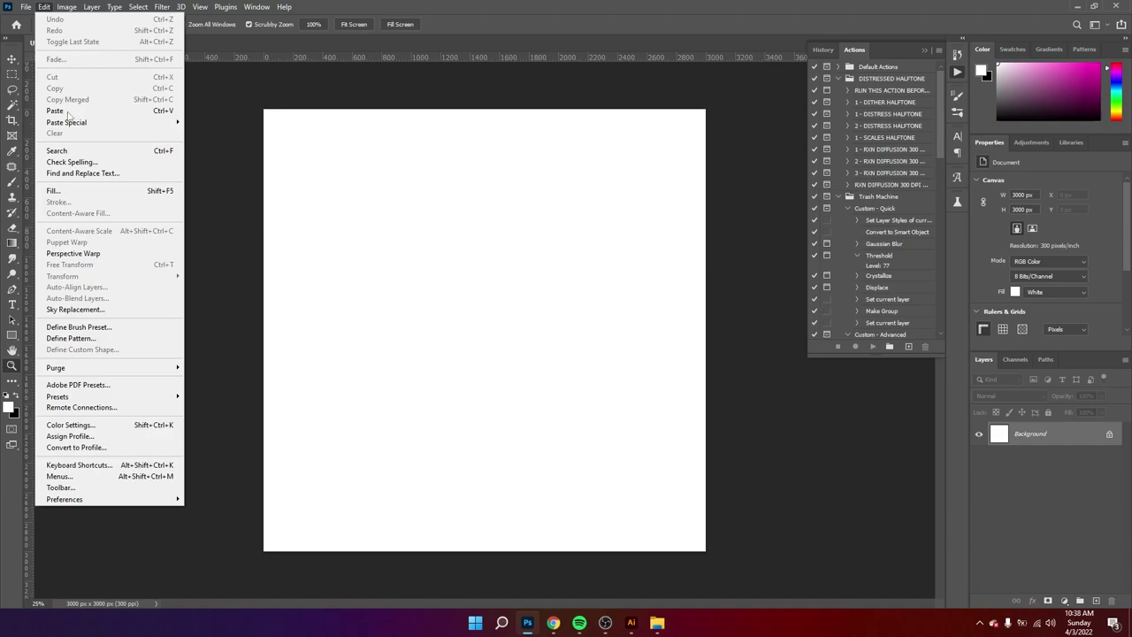
left_click(68, 112)
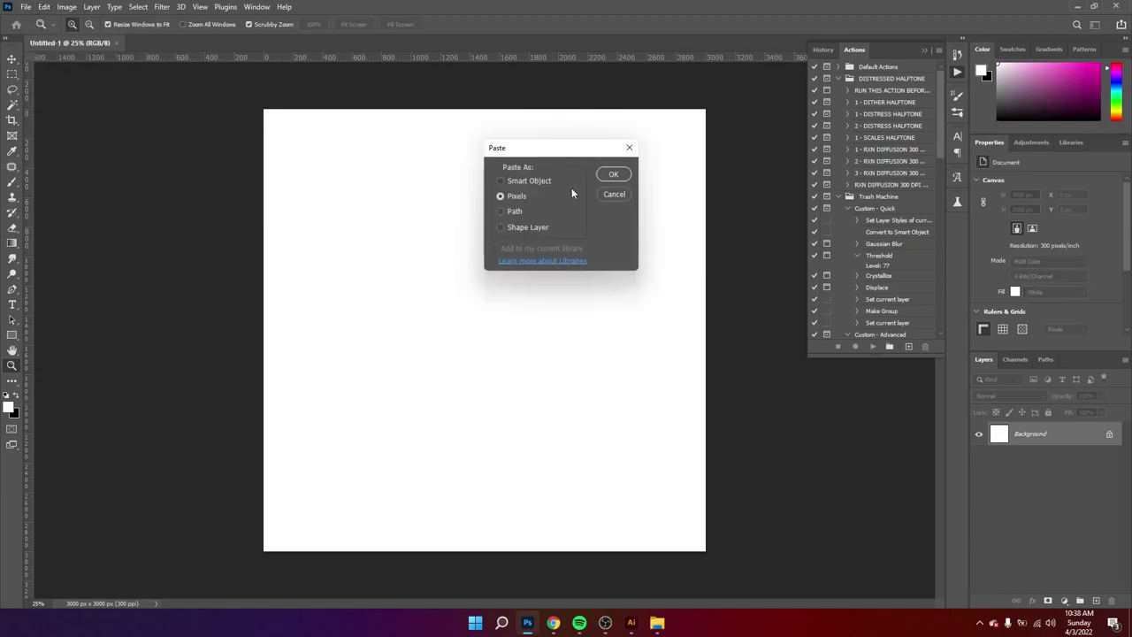
left_click(603, 175)
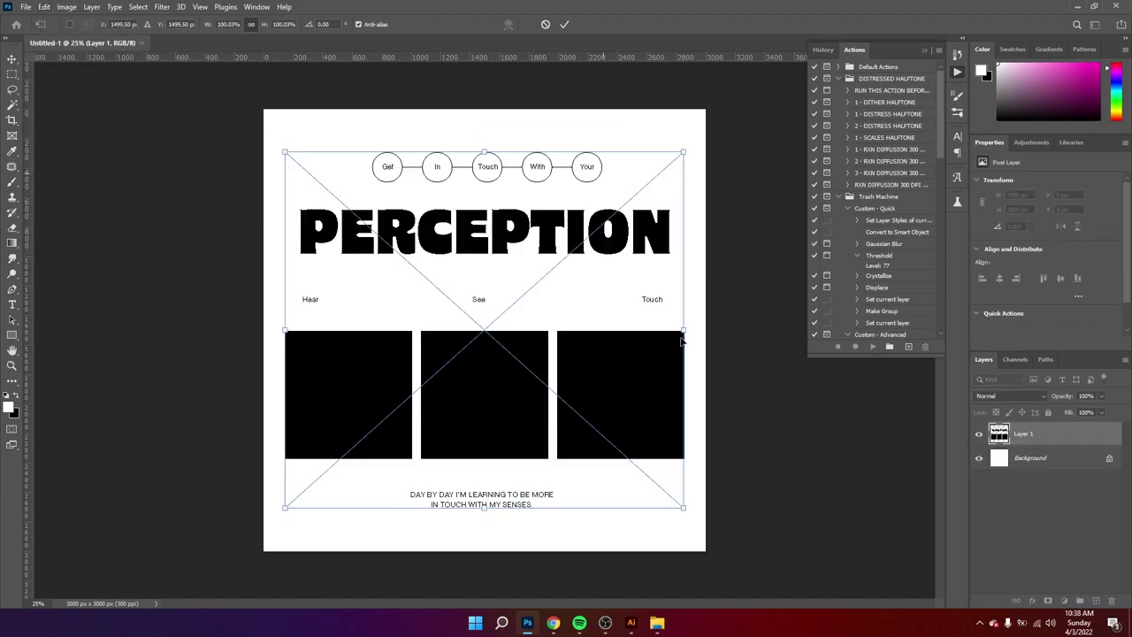
mouse_move(690, 336)
left_mouse_down()
mouse_move(716, 323)
mouse_move(694, 337)
left_mouse_up()
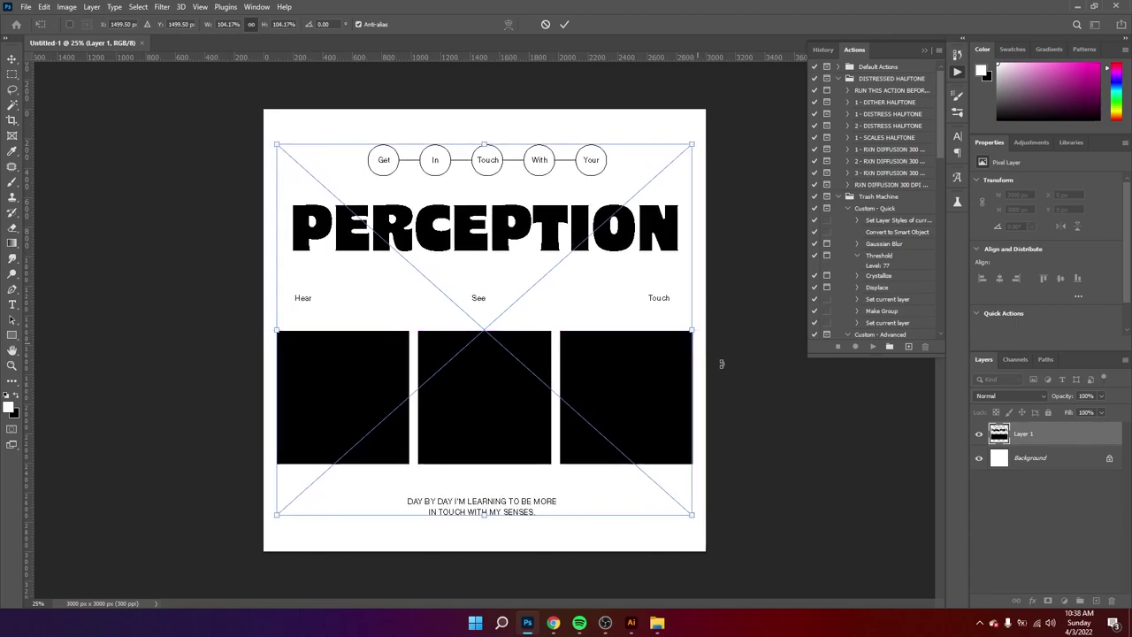
key("Return")
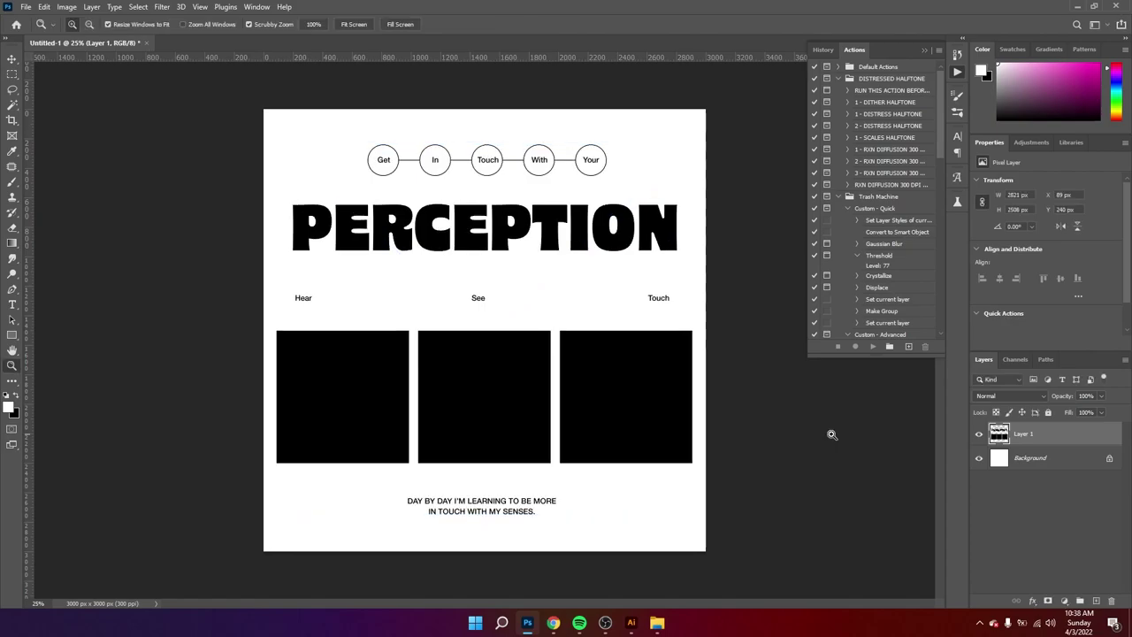
- Delete the three black squares from the pasted layout layer
key("ctrl+0")
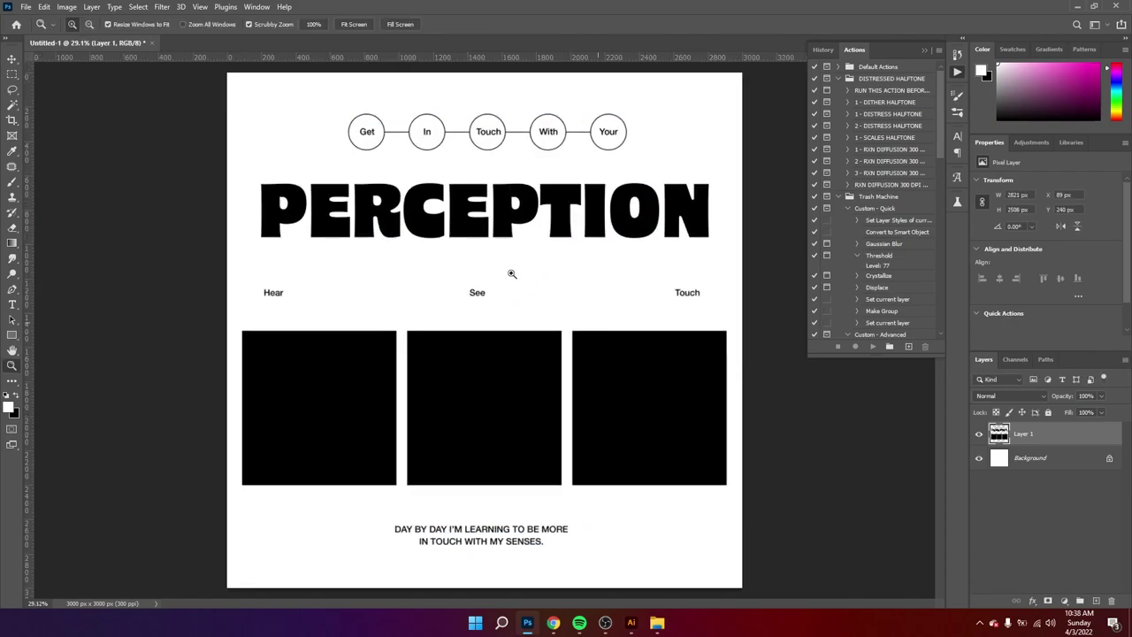
mouse_move(511, 273)
left_mouse_down()
mouse_move(538, 298)
mouse_move(478, 295)
mouse_move(510, 295)
left_mouse_up()
left_click(12, 73)
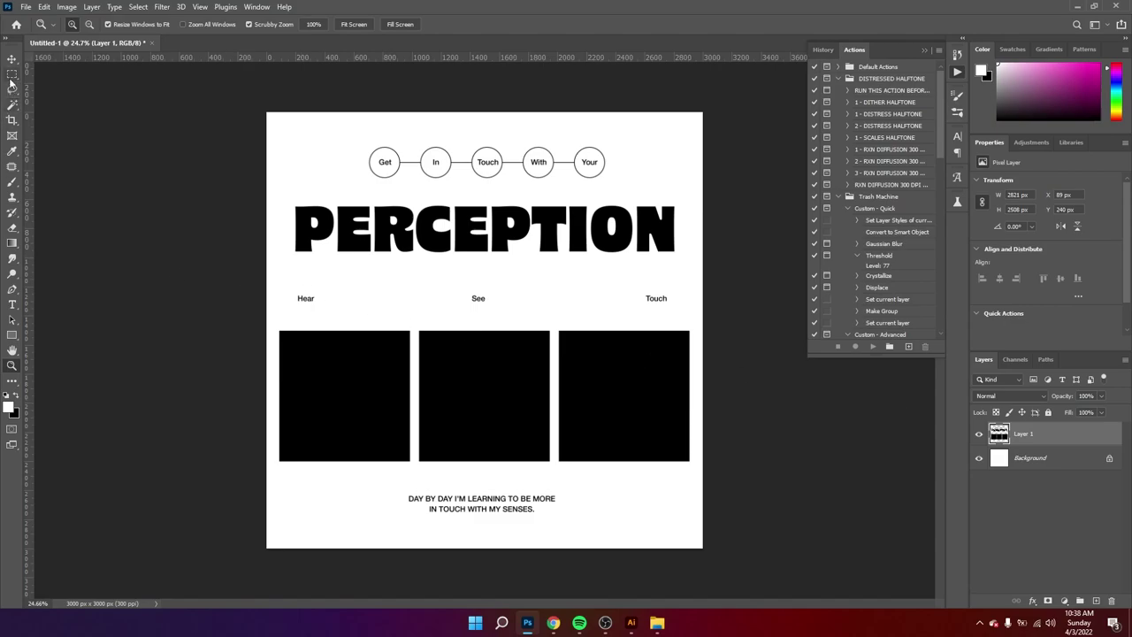
left_click_drag(242, 314, 804, 464)
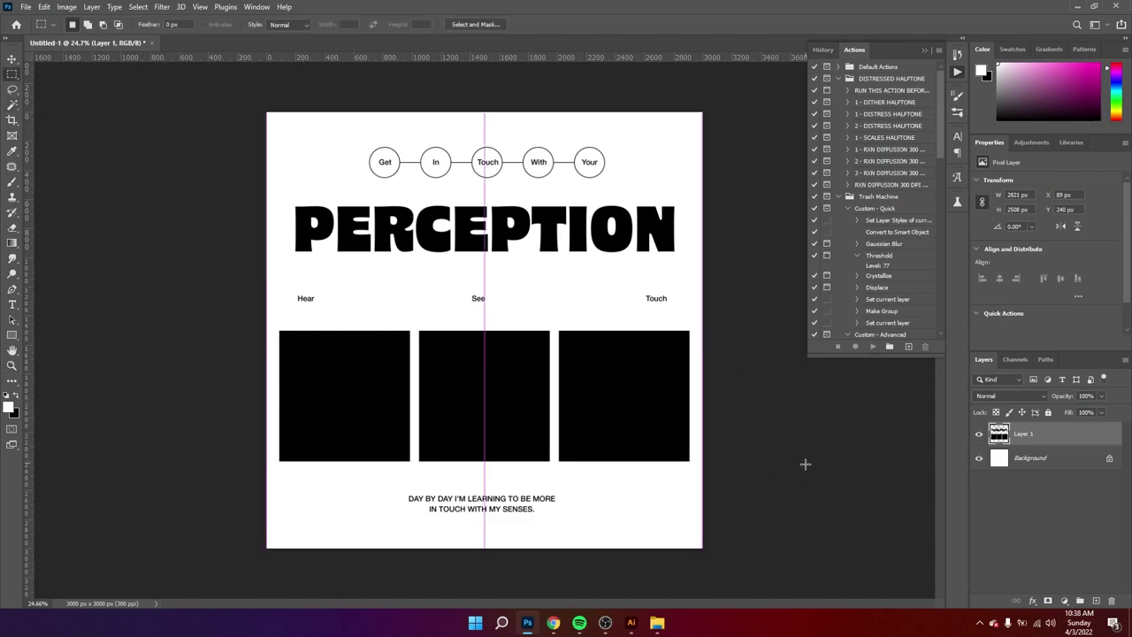
key("Delete")
key("ctrl+d")
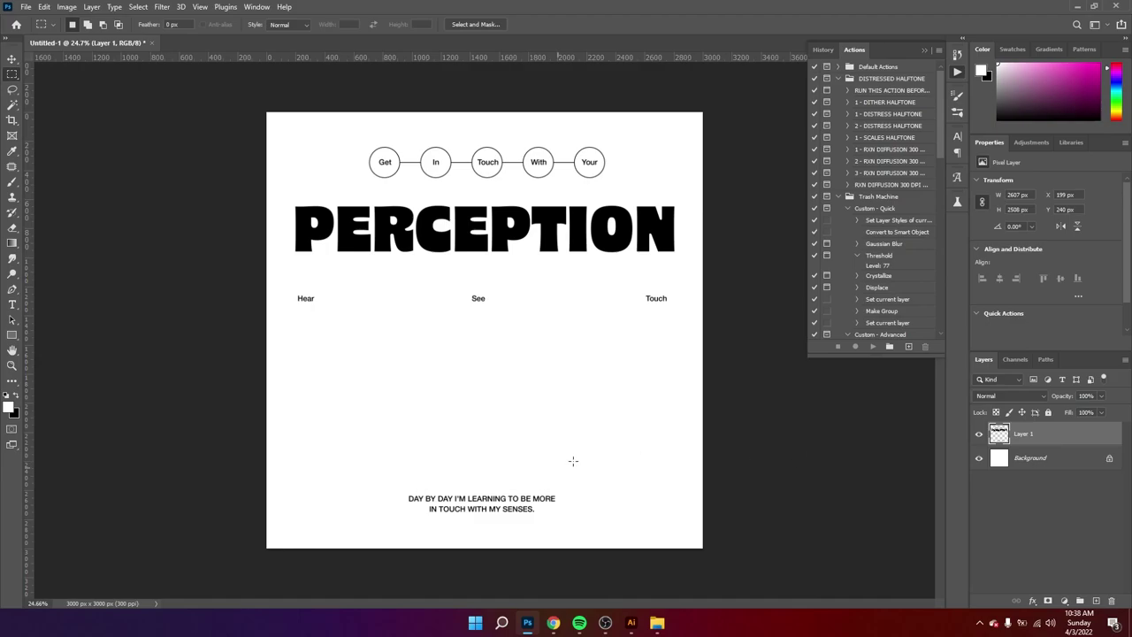
- Move the circled words, the heading and the "Hear", "See", "Touch" labels slightly up together
left_click_drag(206, 167, 725, 342)
left_click(12, 60)
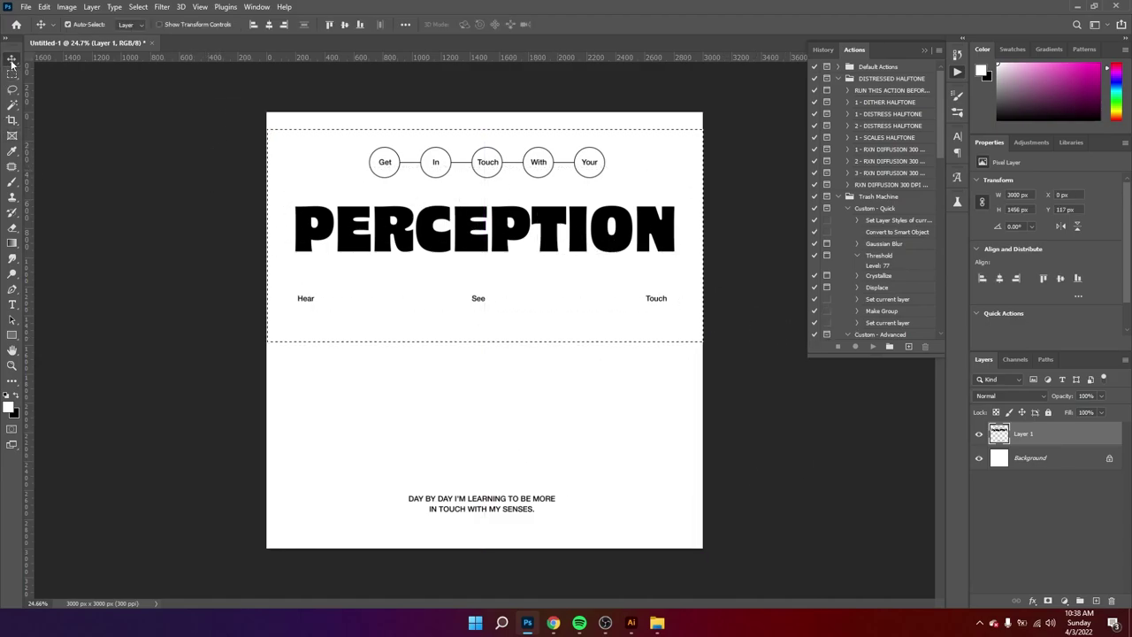
mouse_move(458, 237)
left_mouse_down()
mouse_move(460, 221)
mouse_move(459, 231)
left_mouse_up()
key("ctrl+d")
left_click(796, 406)
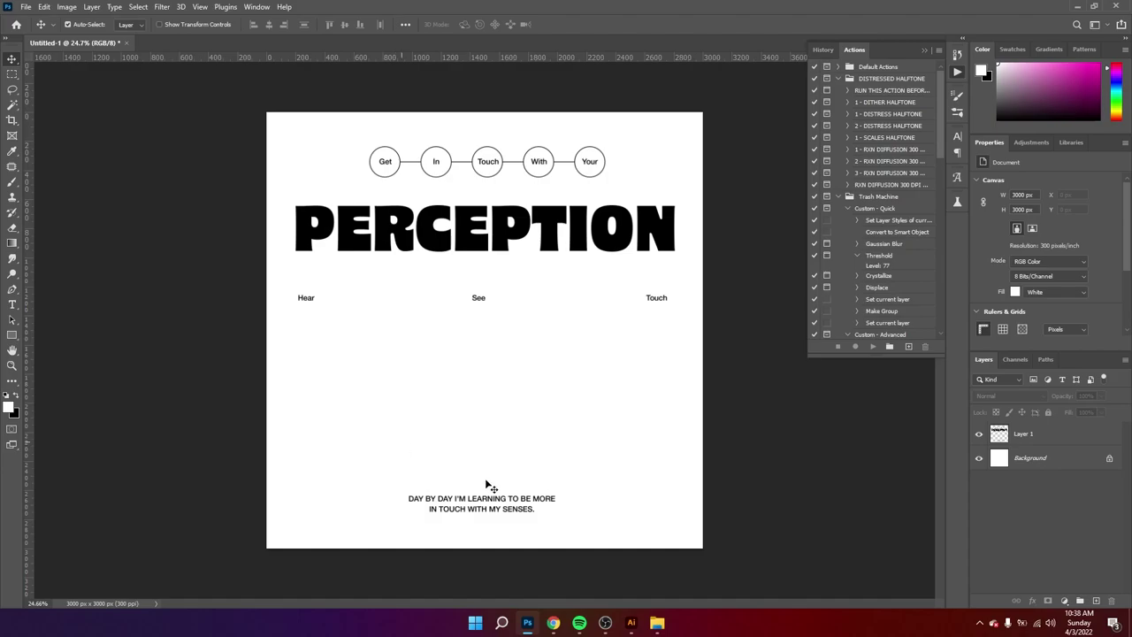
- Place the Hear, touch and eyes images from the pictures folder into the design, scaling the Hear image down to about 1219 × 685 px
left_click(659, 624)
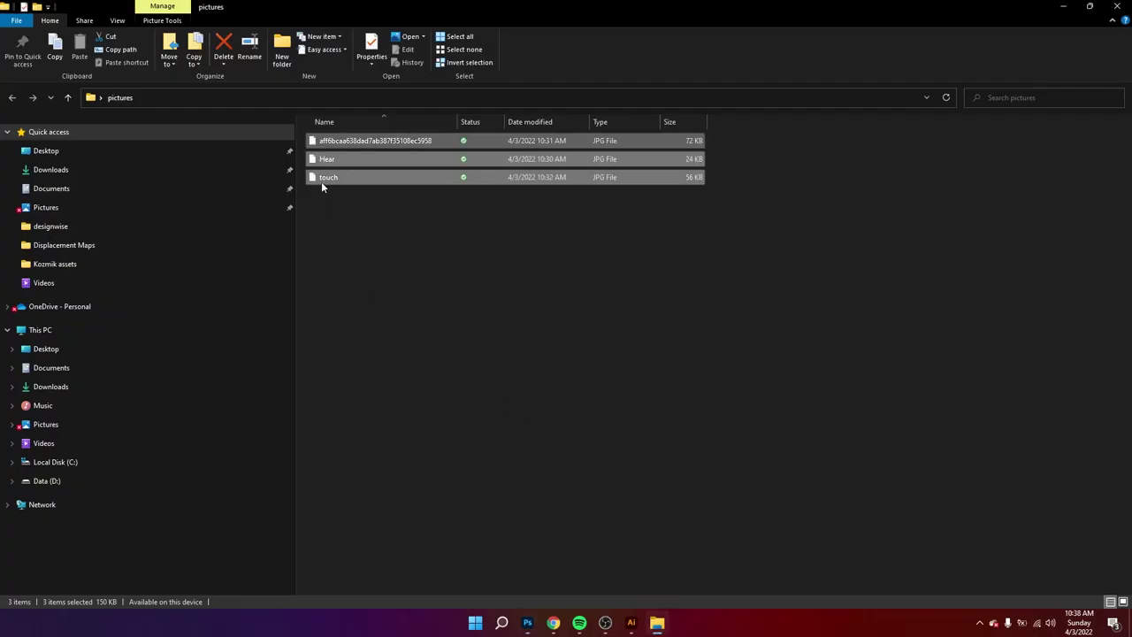
left_click_drag(321, 179, 503, 346)
key("alt+Tab")
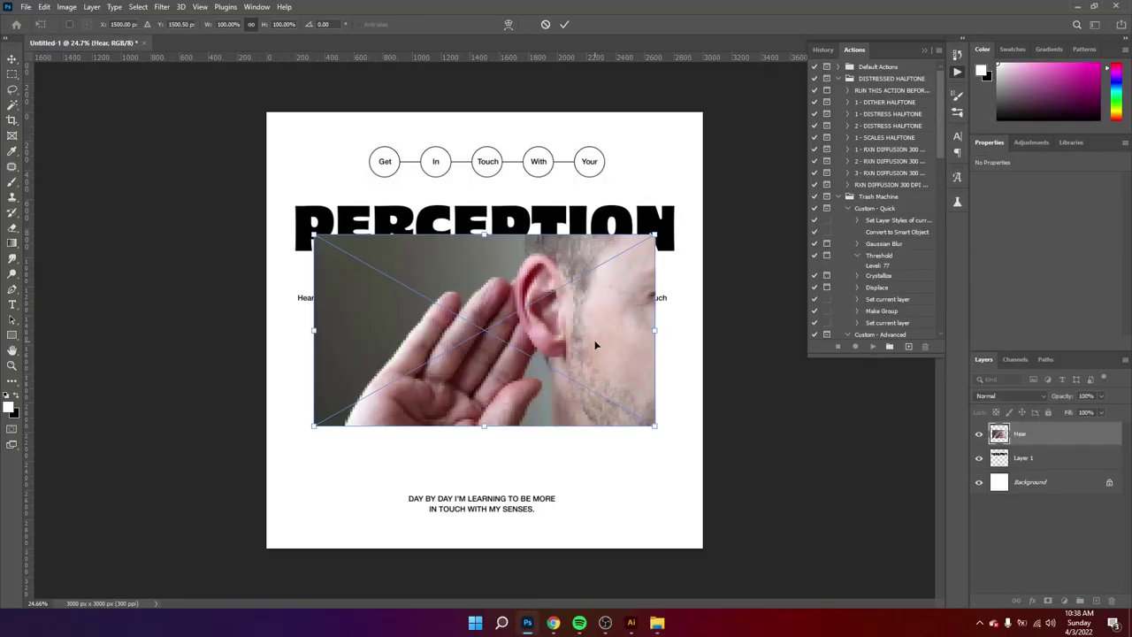
left_click_drag(595, 344, 565, 409)
key("ctrl+z")
left_click_drag(653, 333, 437, 402)
left_click(564, 25)
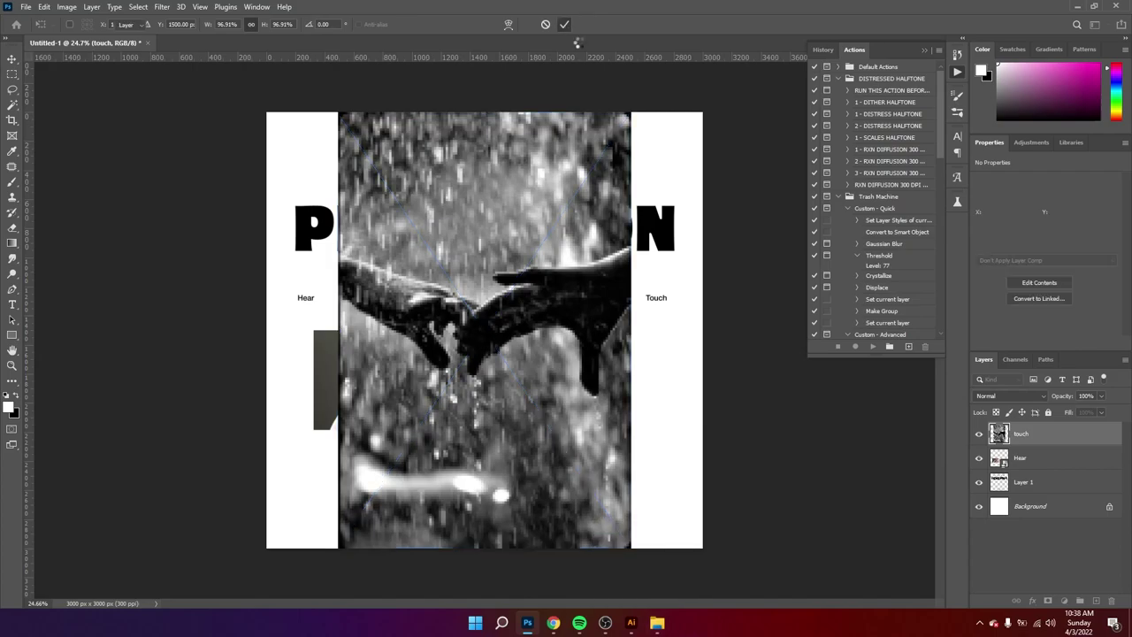
left_click(565, 23)
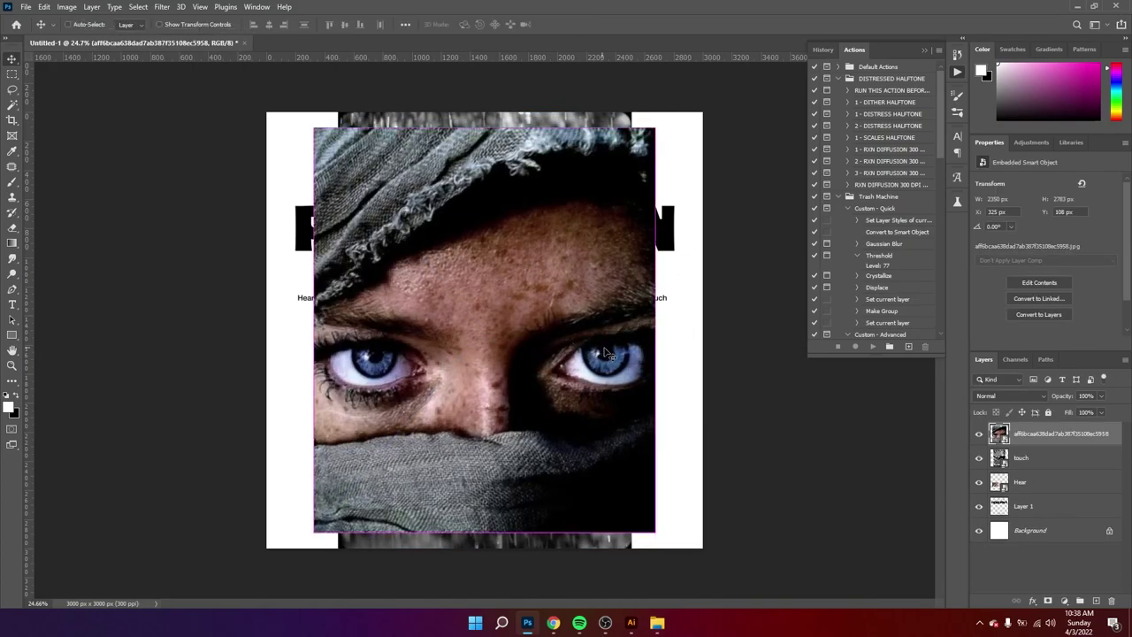
left_click_drag(654, 330, 491, 331)
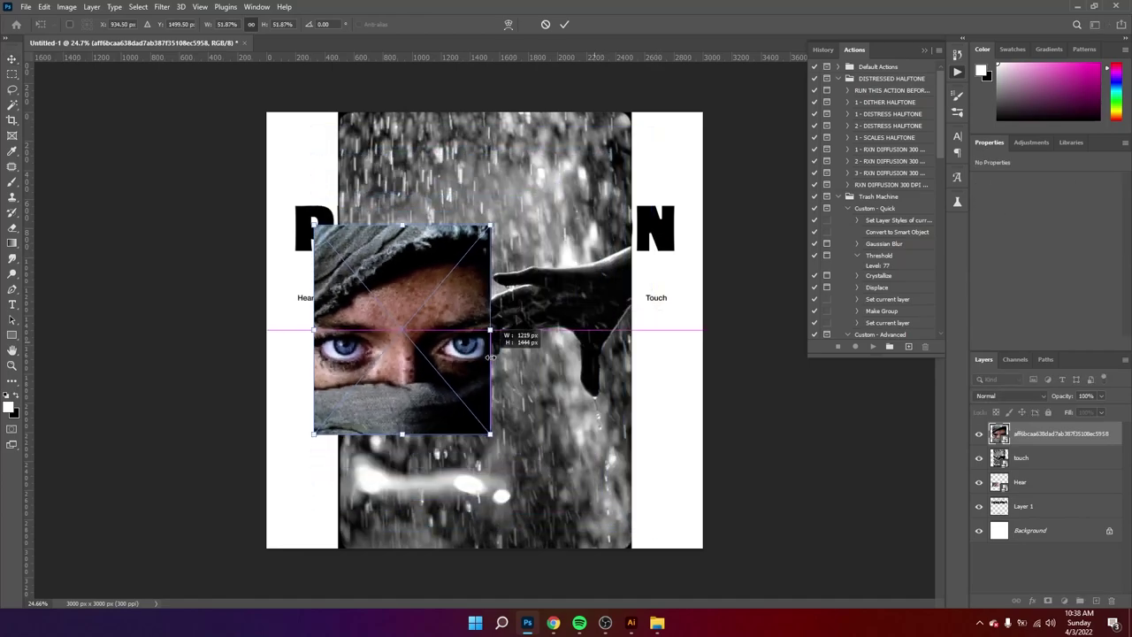
key("ctrl+z")
key("Return")
- Move the Hear image about 447 px across and 130 px down, and hide all three photo layers
left_click(979, 457)
left_click(979, 433)
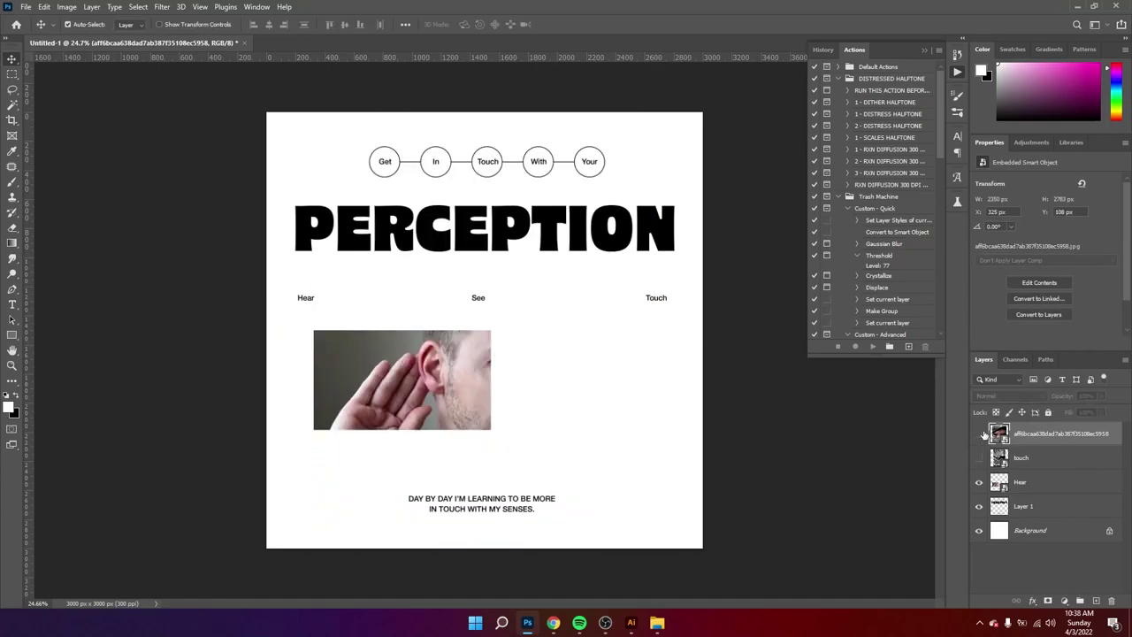
left_click_drag(428, 360, 492, 386)
key("ctrl+z")
key("z")
key("v")
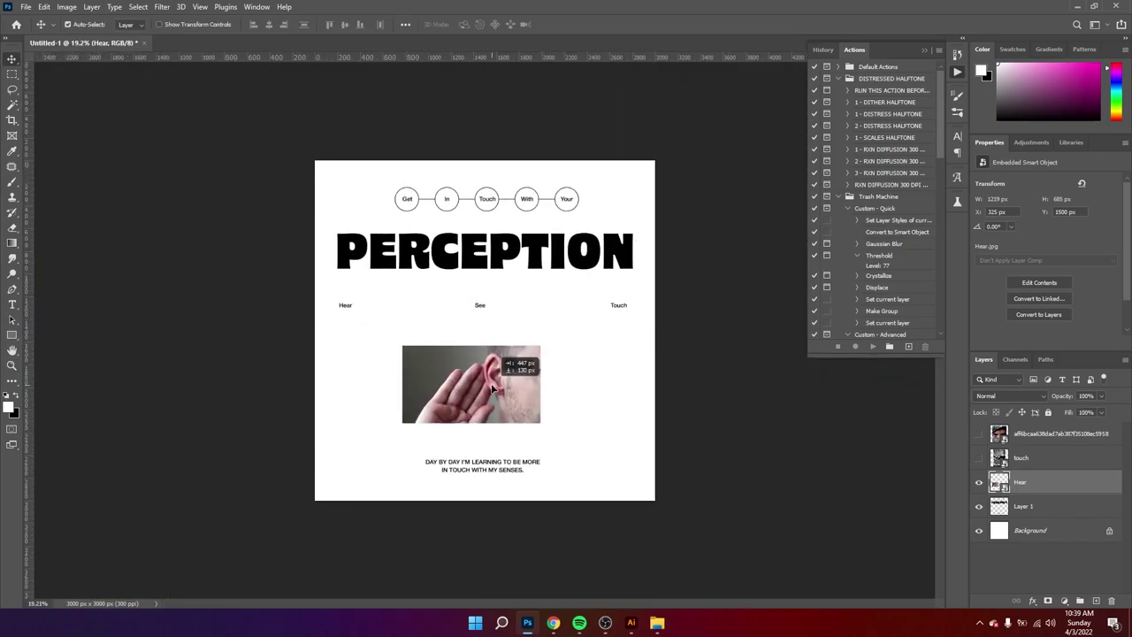
left_click(978, 483)
- Draw an unfilled square about 830 × 830 px with a 1 px stroke below the "Hear" label
key("z")
left_click(366, 335)
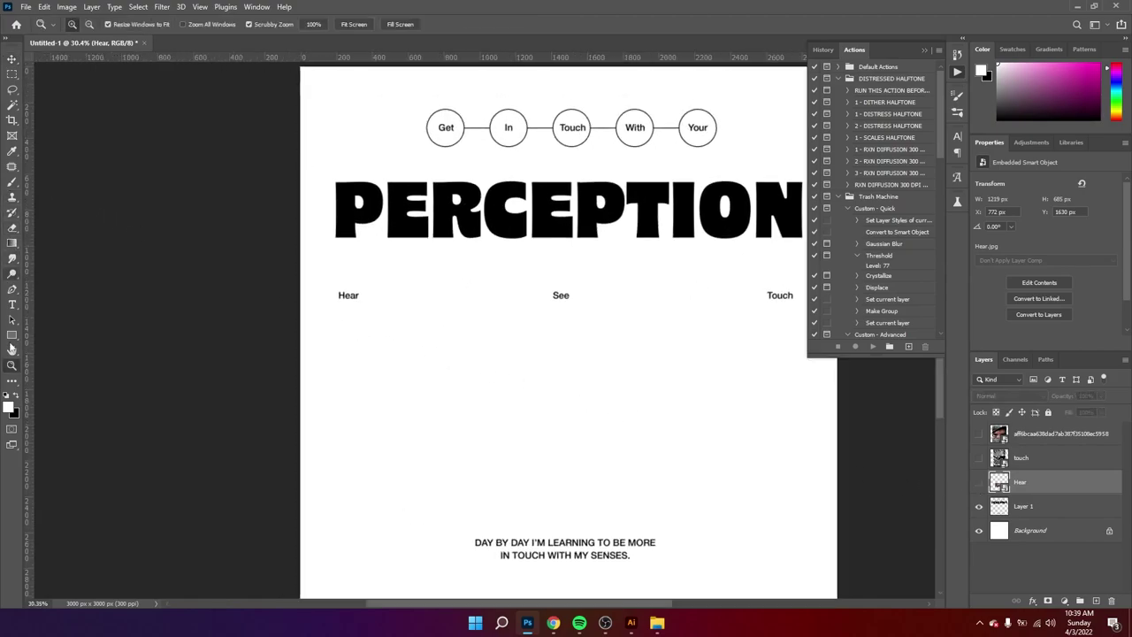
left_click_drag(13, 335, 60, 336)
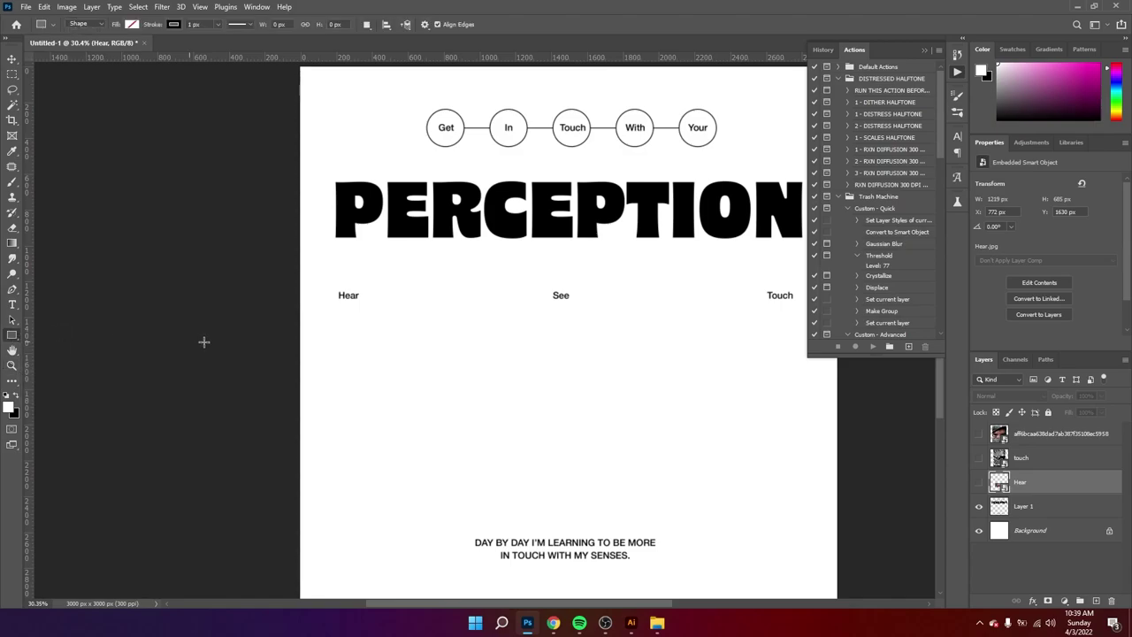
left_click_drag(338, 345, 551, 493)
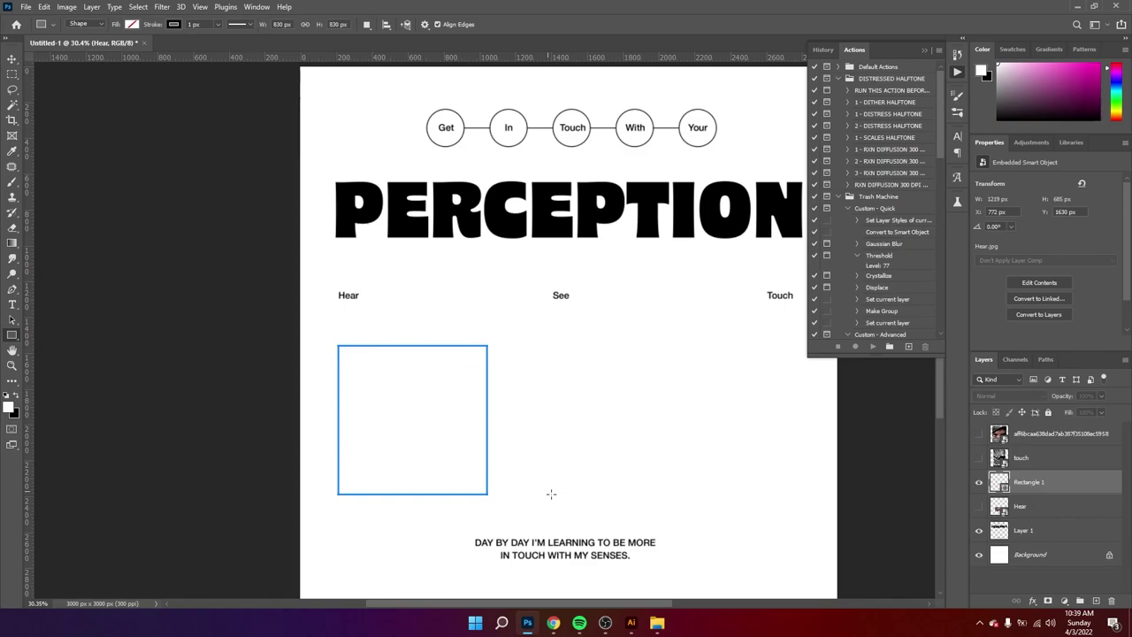
left_click_drag(551, 454, 541, 431)
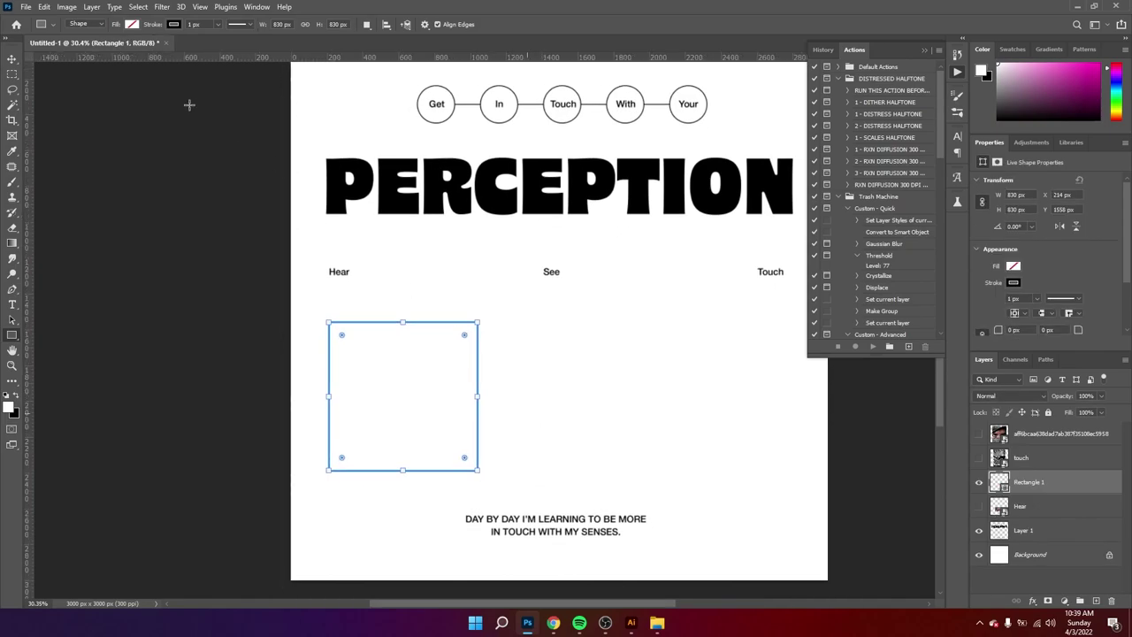
- Round all four corners of the square to 14 px
left_click(131, 24)
left_click(135, 30)
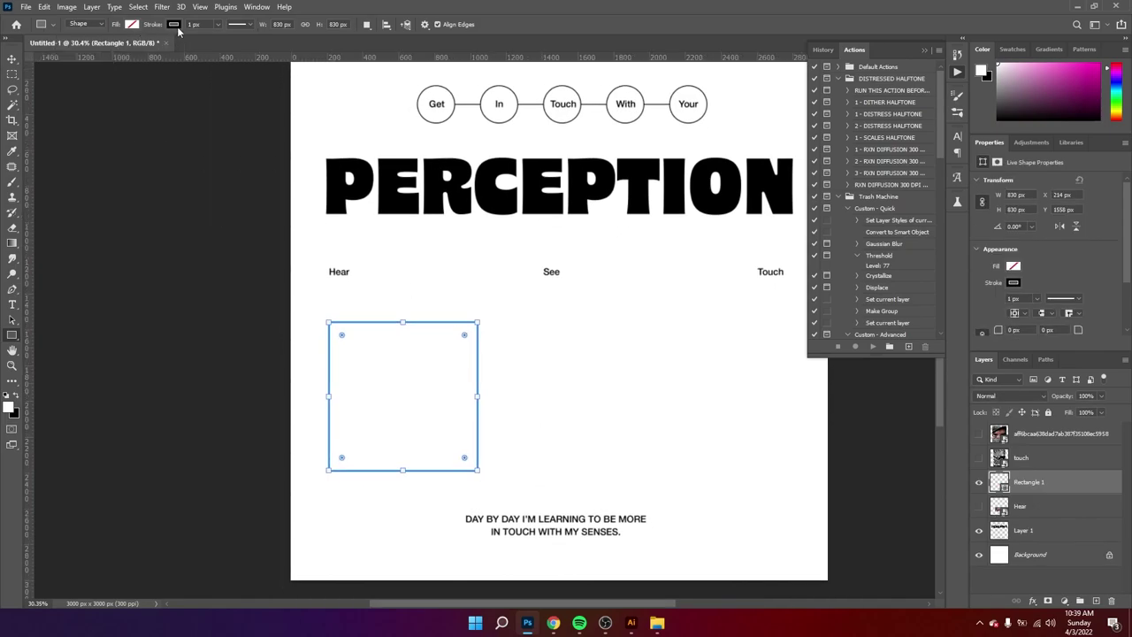
left_click(176, 26)
left_click(212, 24)
scroll(1079, 301, "down", 1)
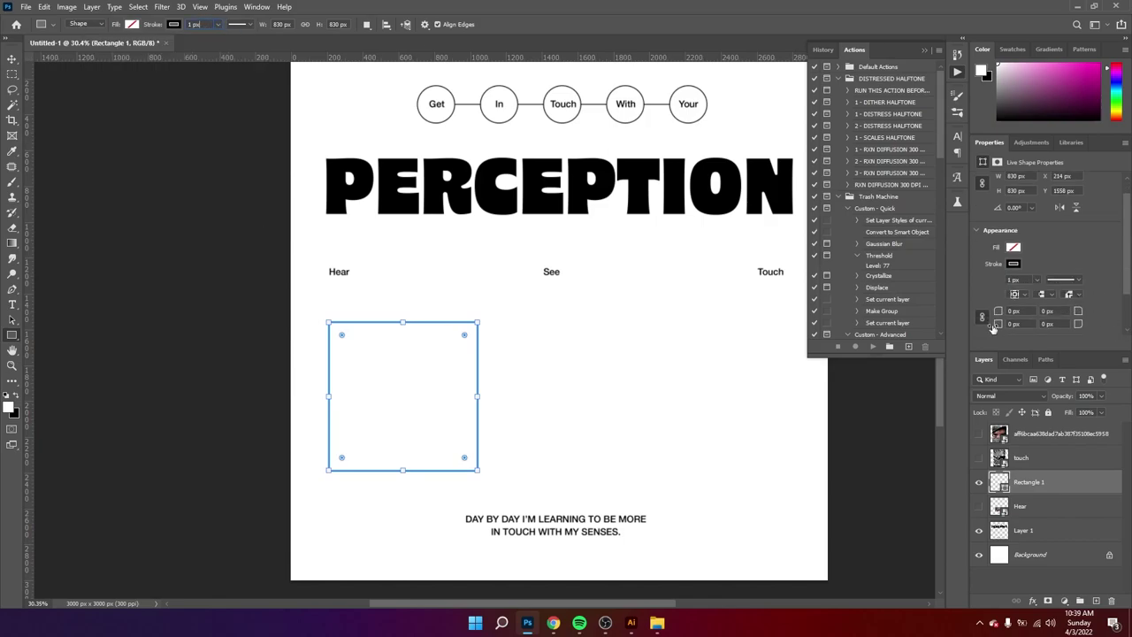
left_click_drag(1000, 317, 1010, 319)
left_click(654, 364)
left_click(555, 313)
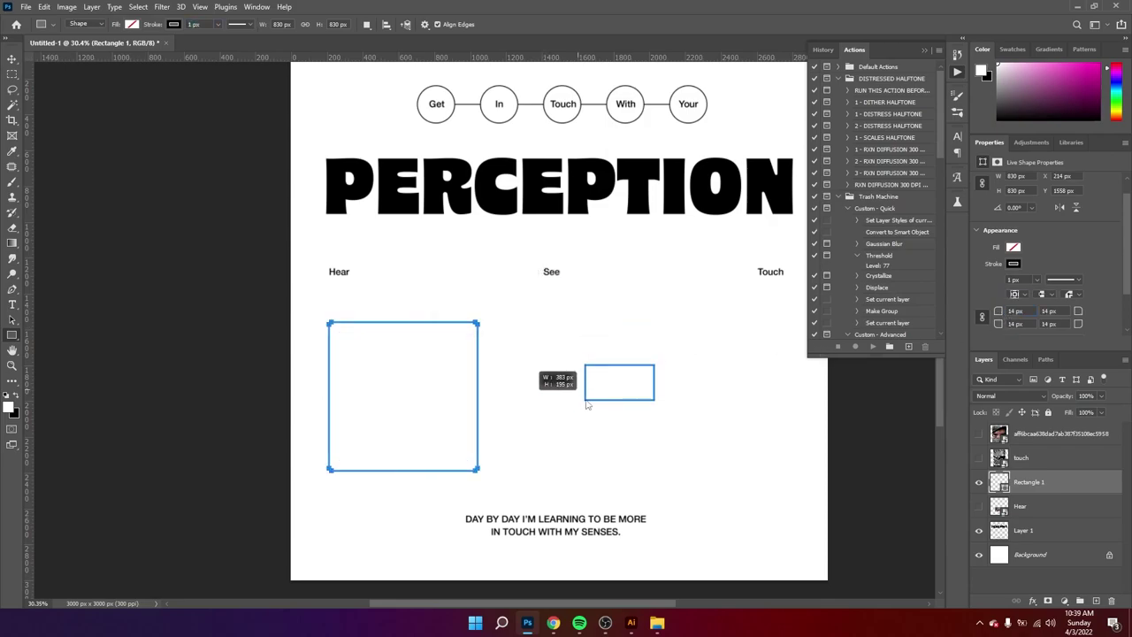
- Increase the radius of all four corners of the square below "Hear" to 38 px
left_click_drag(586, 401, 595, 412)
key("ctrl+z")
key("z")
left_click_drag(444, 316, 528, 393)
key("v")
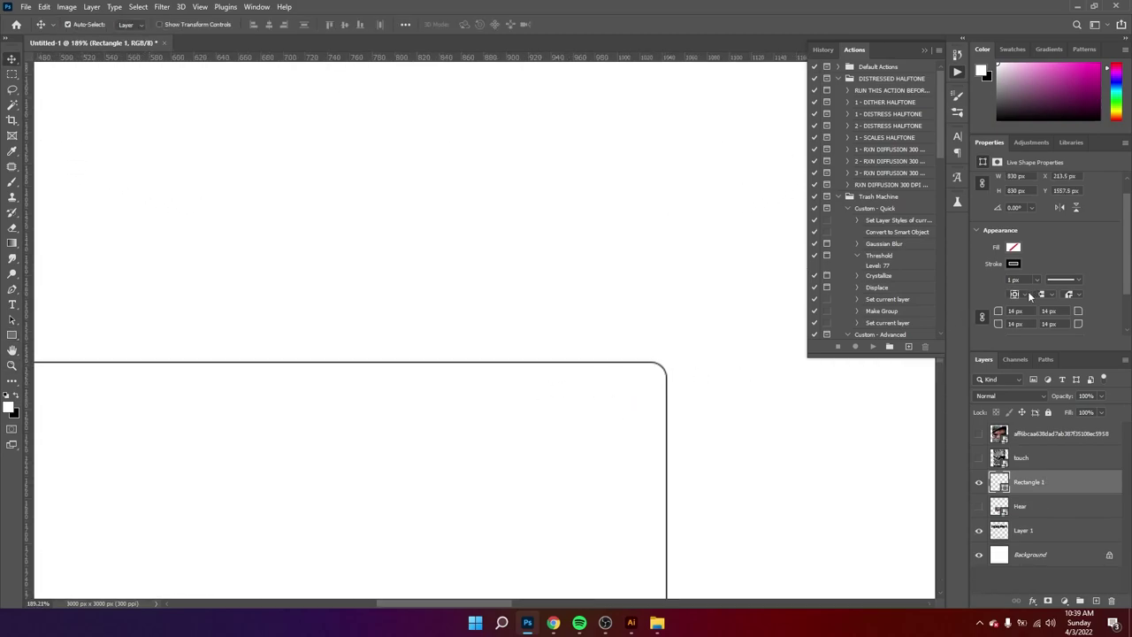
left_click_drag(999, 315, 1013, 320)
key("z")
left_click_drag(619, 331, 536, 407)
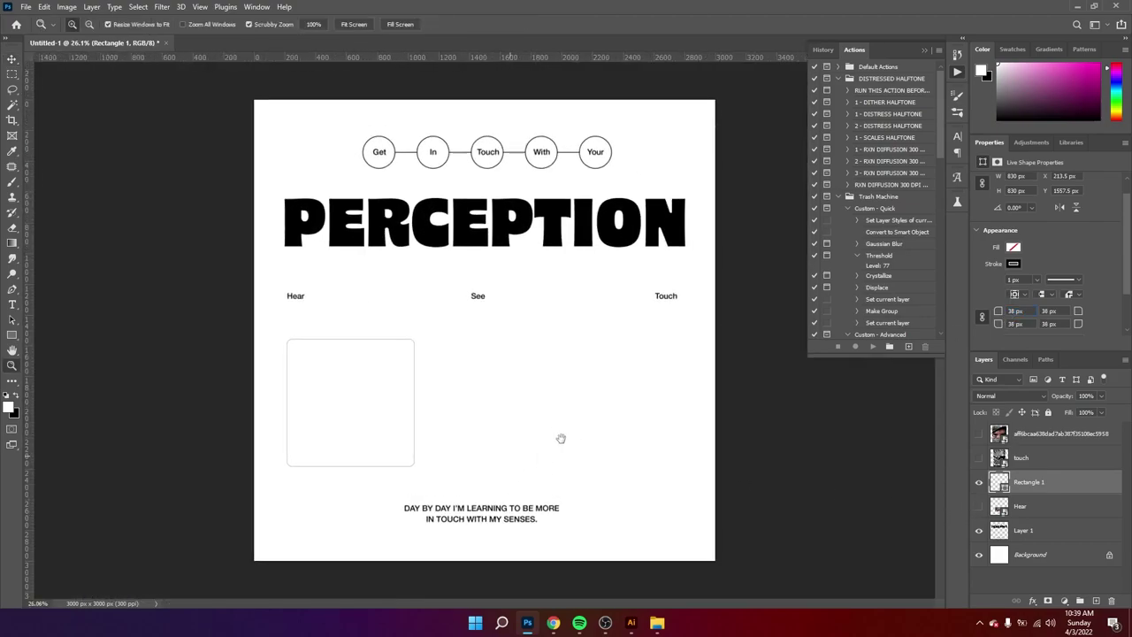
key("v")
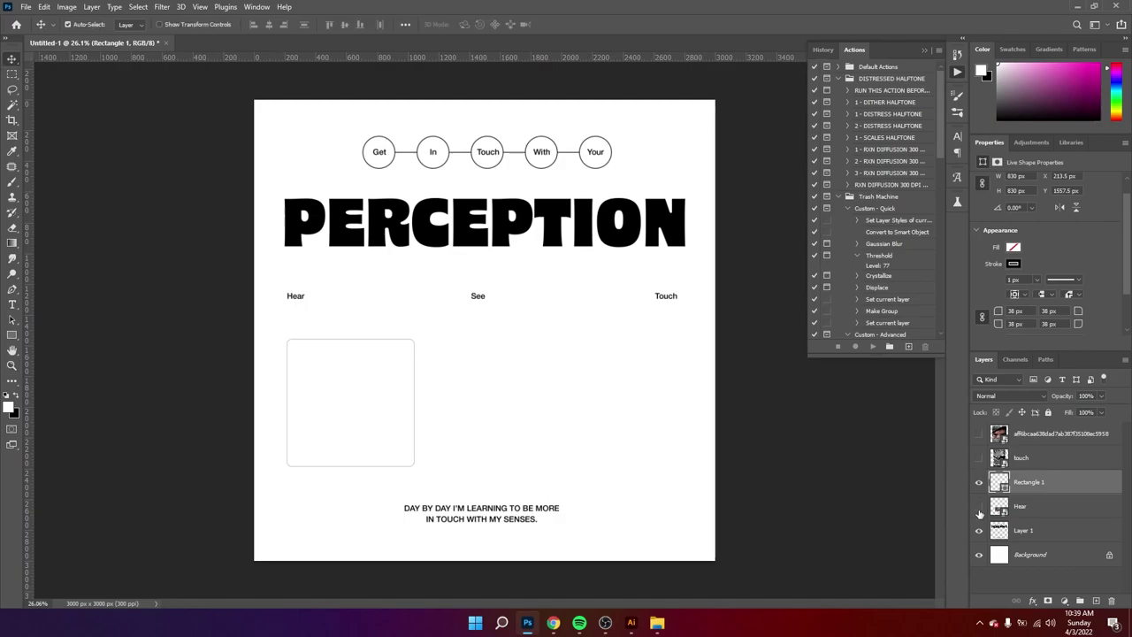
- Compare the Hear photo with the rounded square by switching both layers' visibility on and off
left_click(979, 513)
left_click(979, 513)
left_click(979, 482)
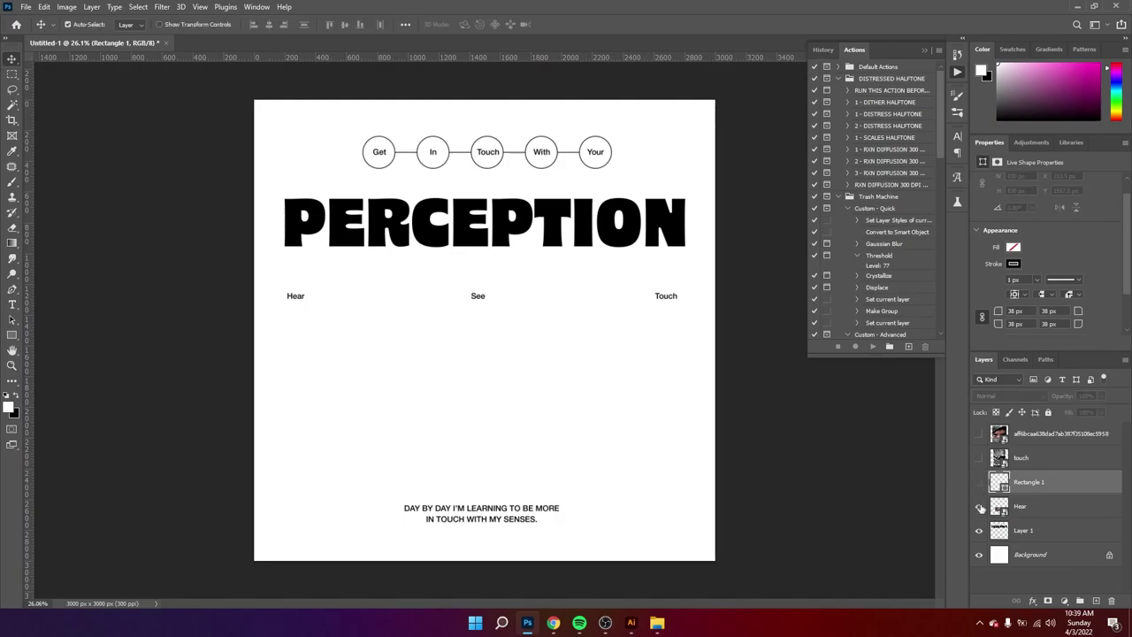
left_click(979, 507)
left_click(979, 506)
left_click(979, 510)
left_click(979, 511)
left_click(979, 482)
- Duplicate the rounded square and place the copy beside it, below the "See" label
key("ctrl+j")
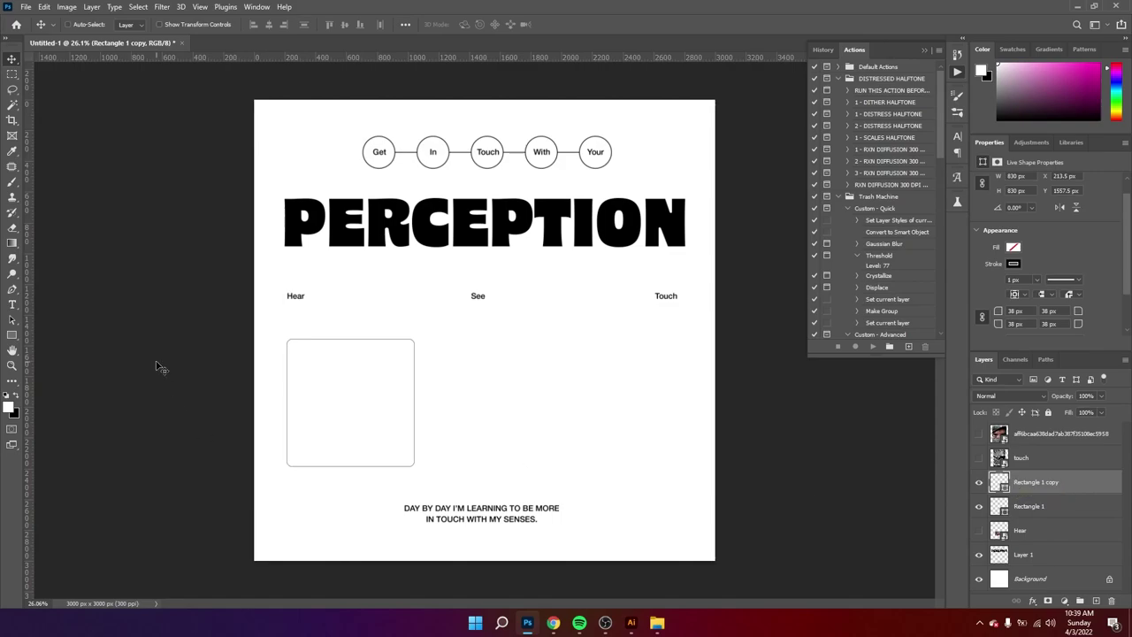
key("ctrl+t")
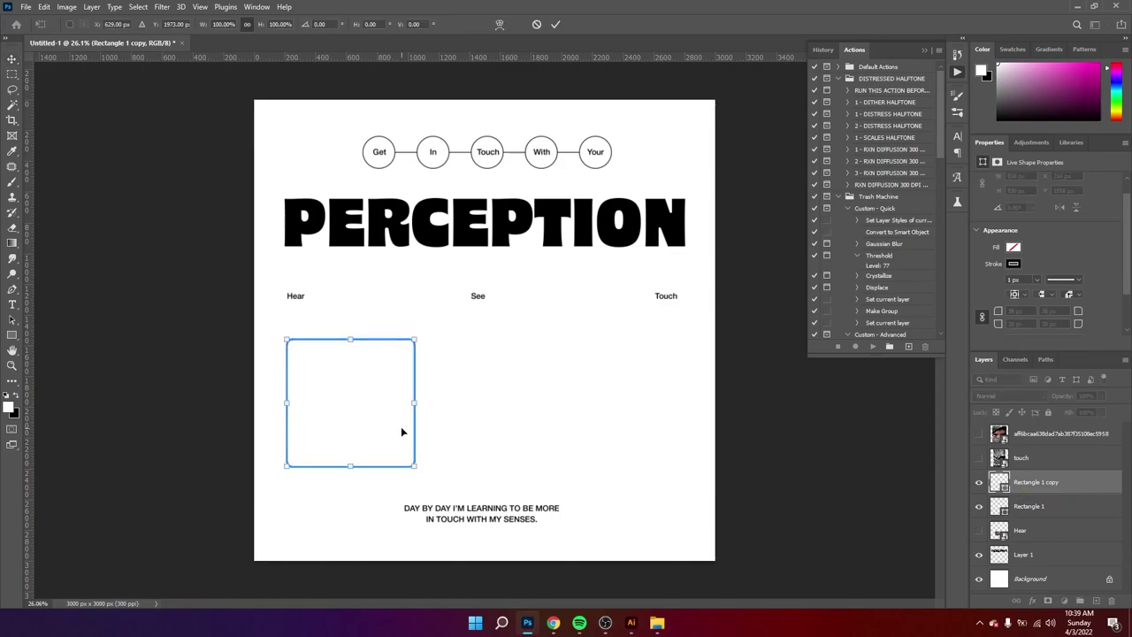
left_click_drag(400, 431, 591, 413)
key("Return")
left_click(593, 417)
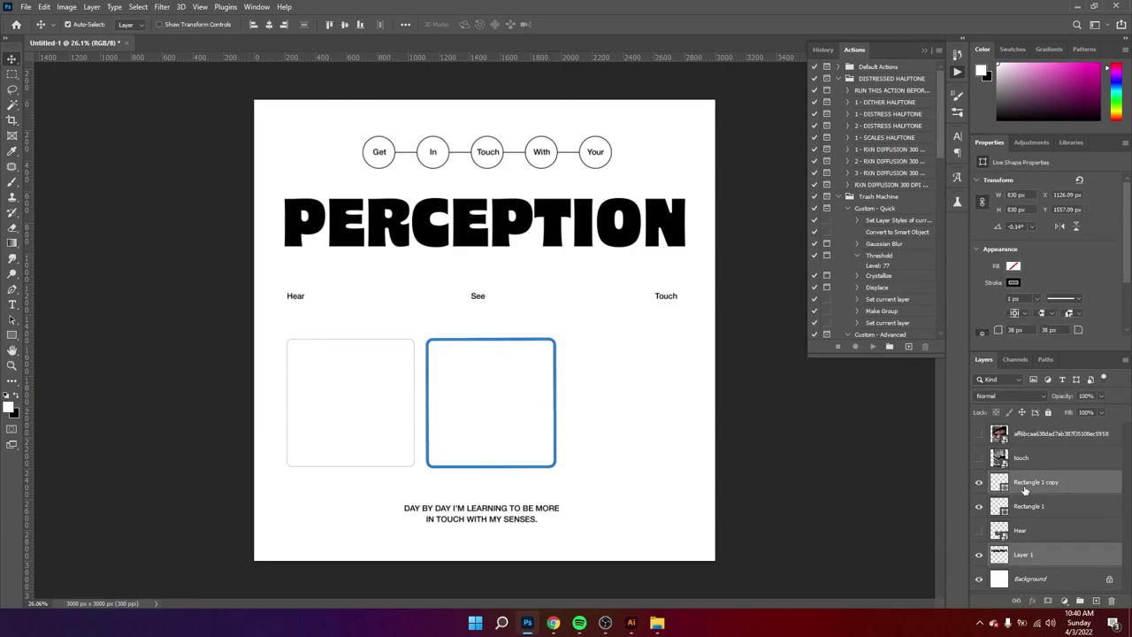
left_click(1024, 489)
key("ctrl+t")
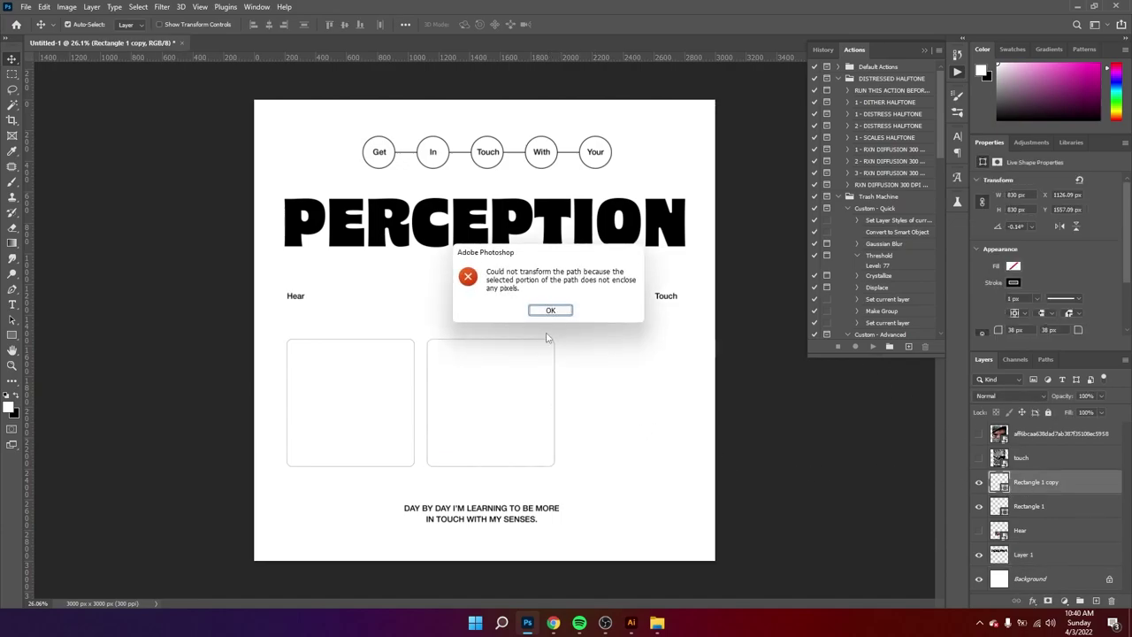
left_click(563, 308)
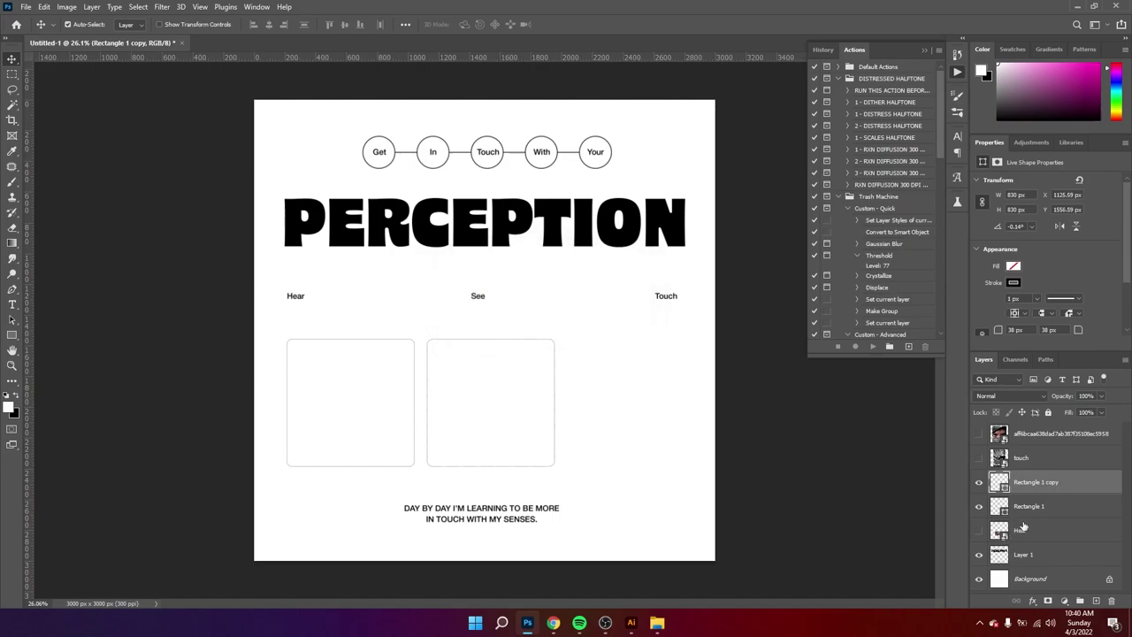
- Duplicate the middle square and place the copy below the "Touch" label, level with the other two
key("ctrl+j")
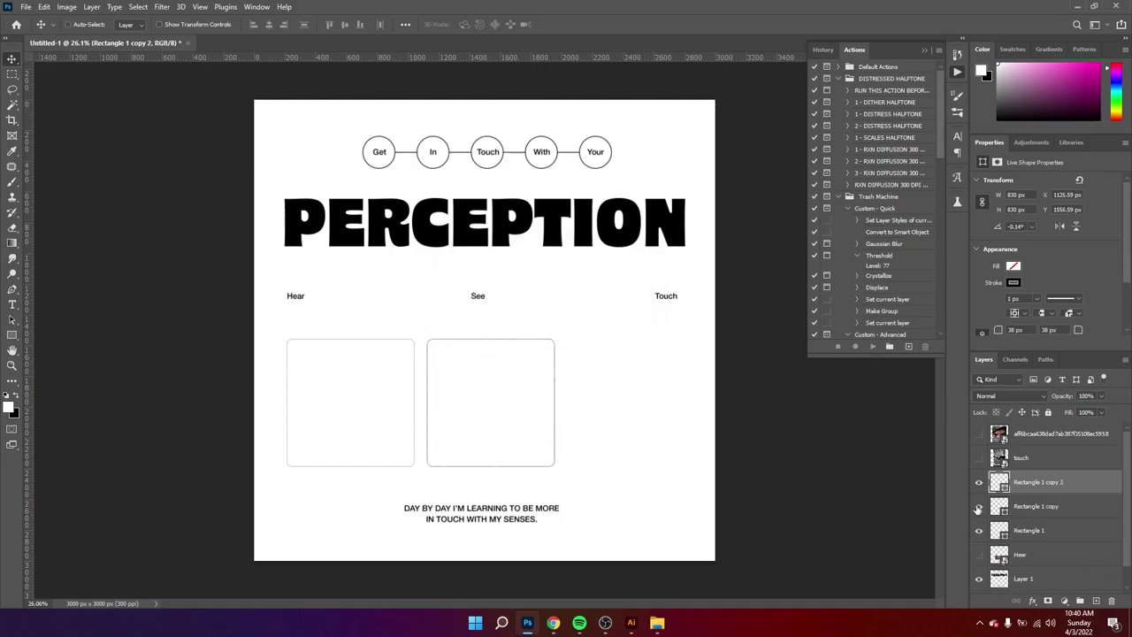
key("ctrl+t")
left_click_drag(460, 470, 597, 482)
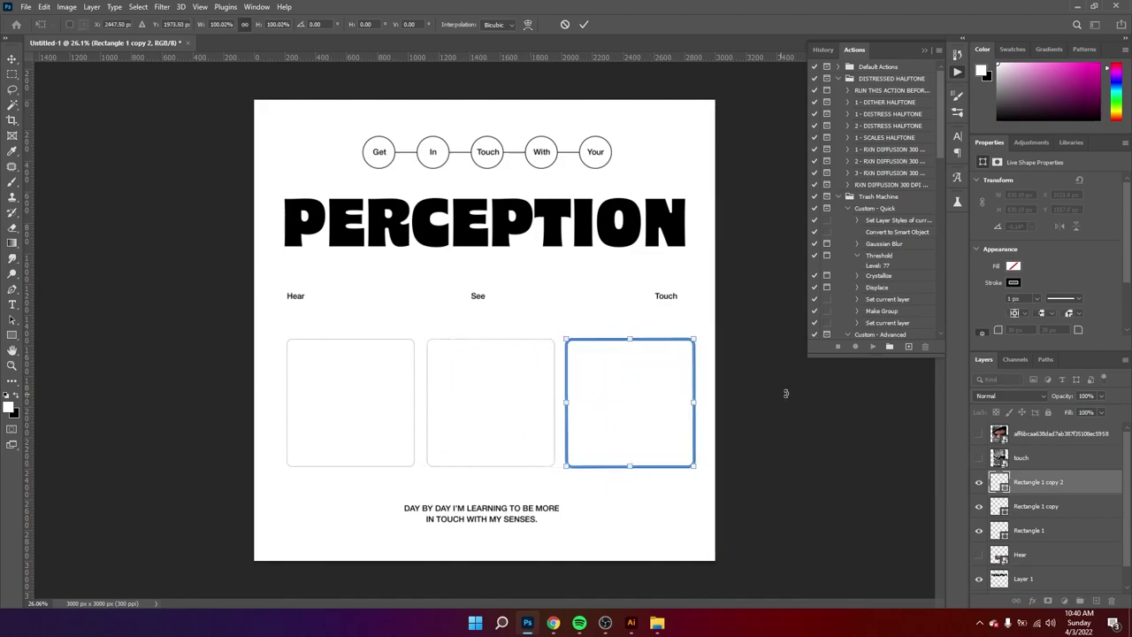
left_click_drag(815, 380, 390, 409)
key("Return")
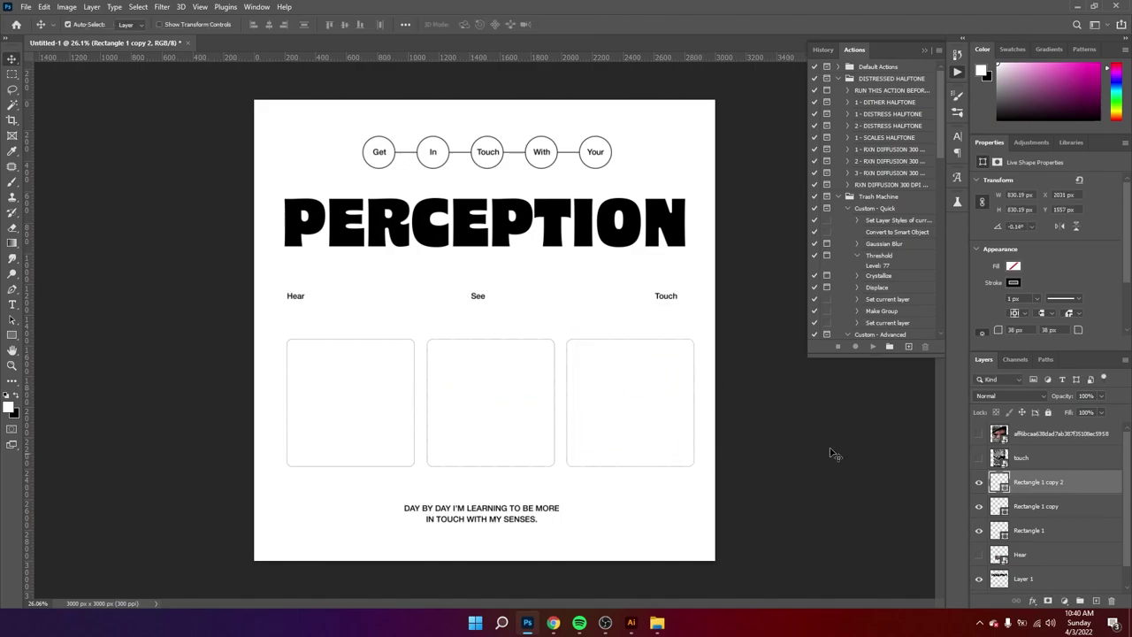
- Try to distribute the three square frames evenly by their horizontal centers
left_click_drag(834, 426, 263, 199)
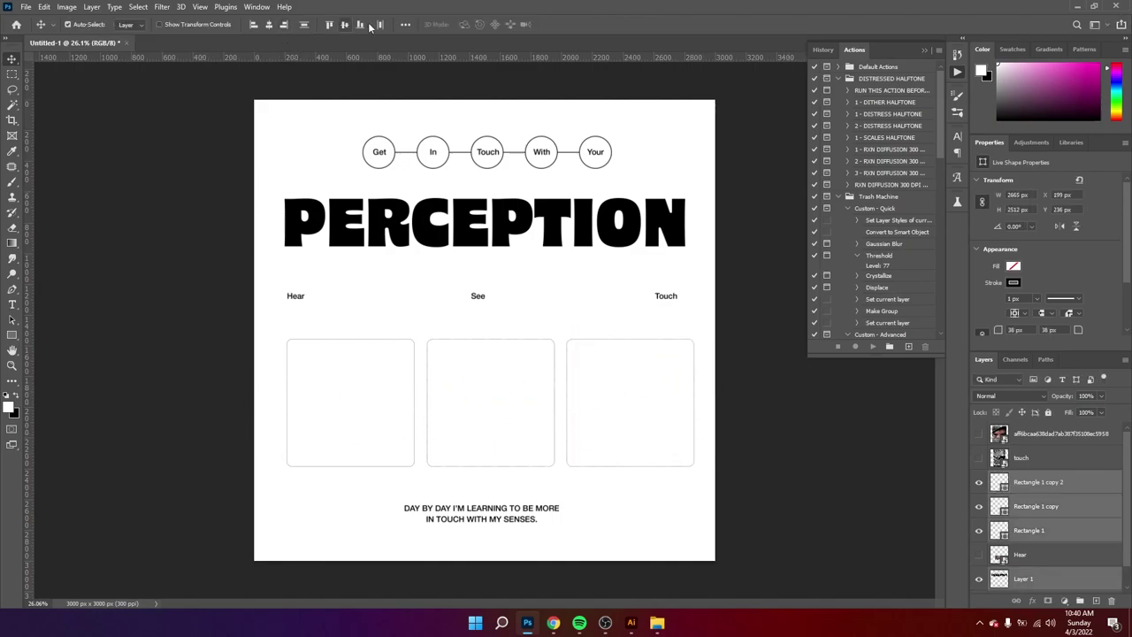
left_click(405, 24)
left_click(442, 94)
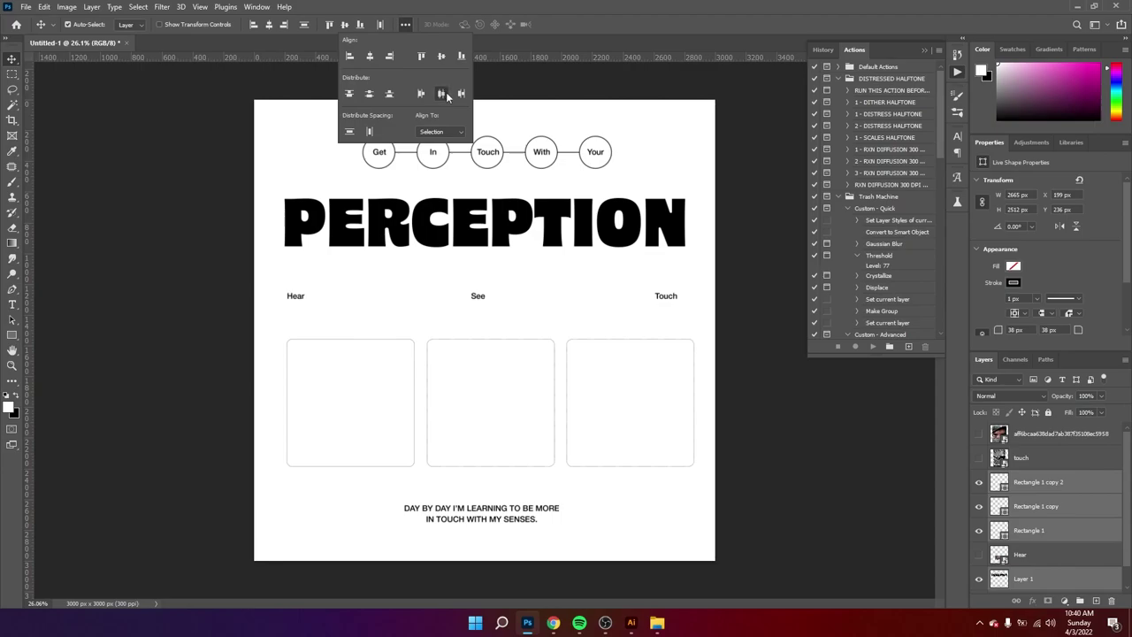
key("ctrl+z")
left_click(789, 403)
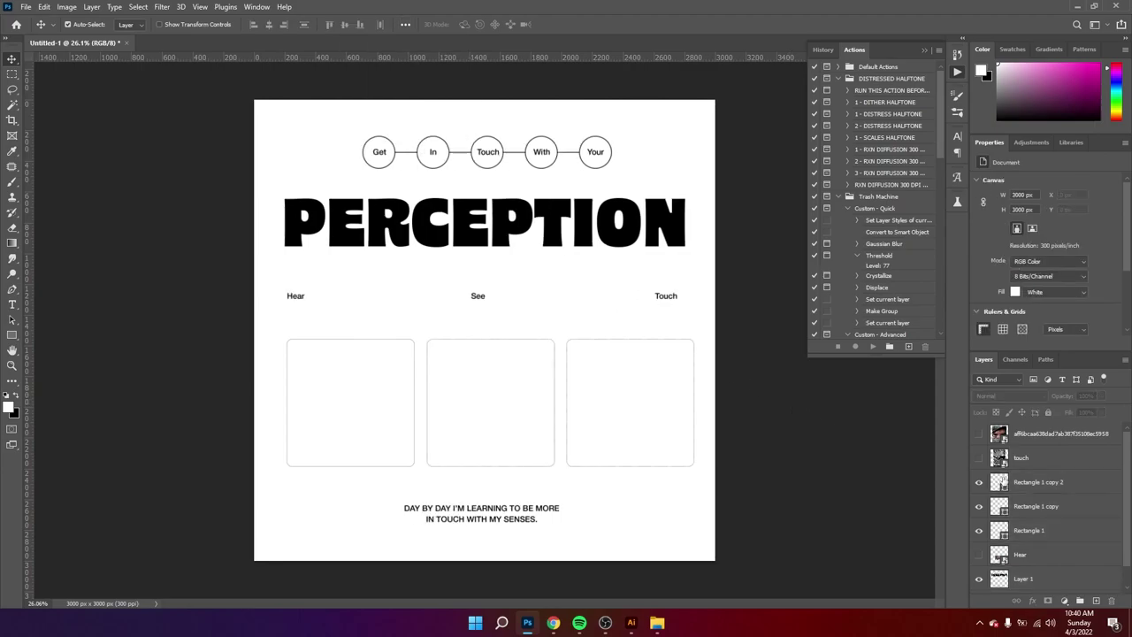
left_click(1038, 482)
left_click(1029, 530, "shift")
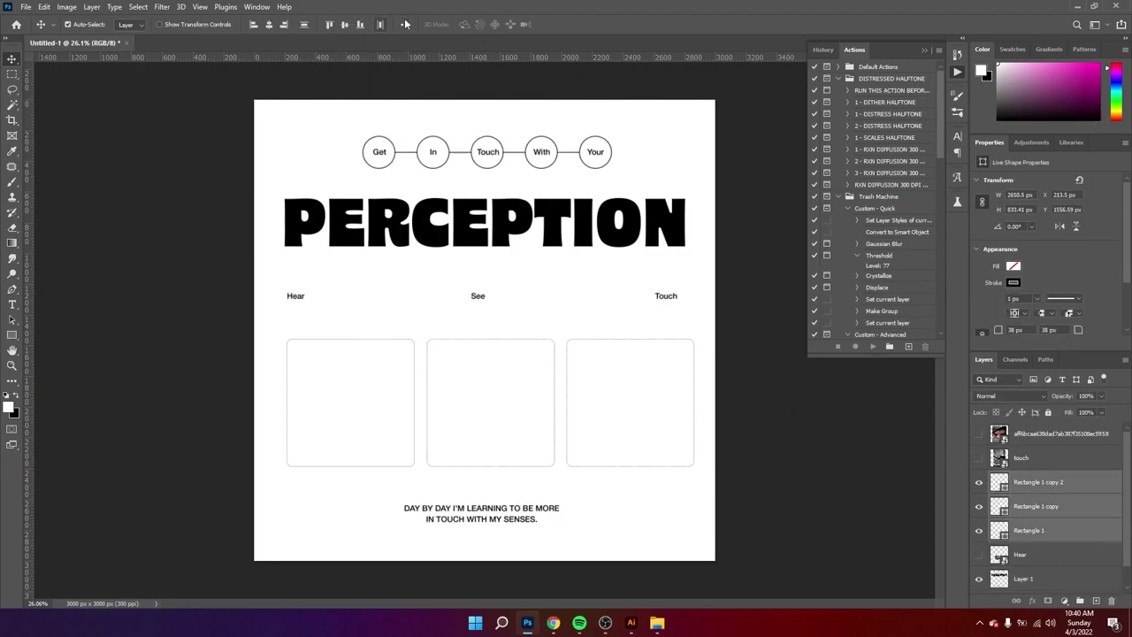
left_click_drag(804, 419, 332, 399)
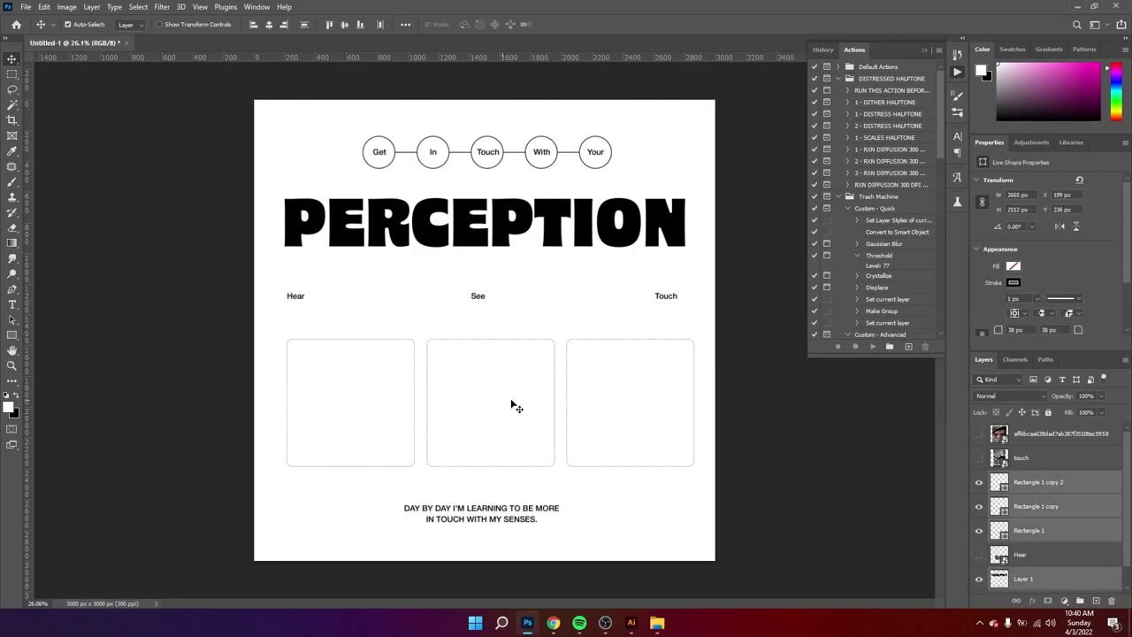
left_click(567, 401)
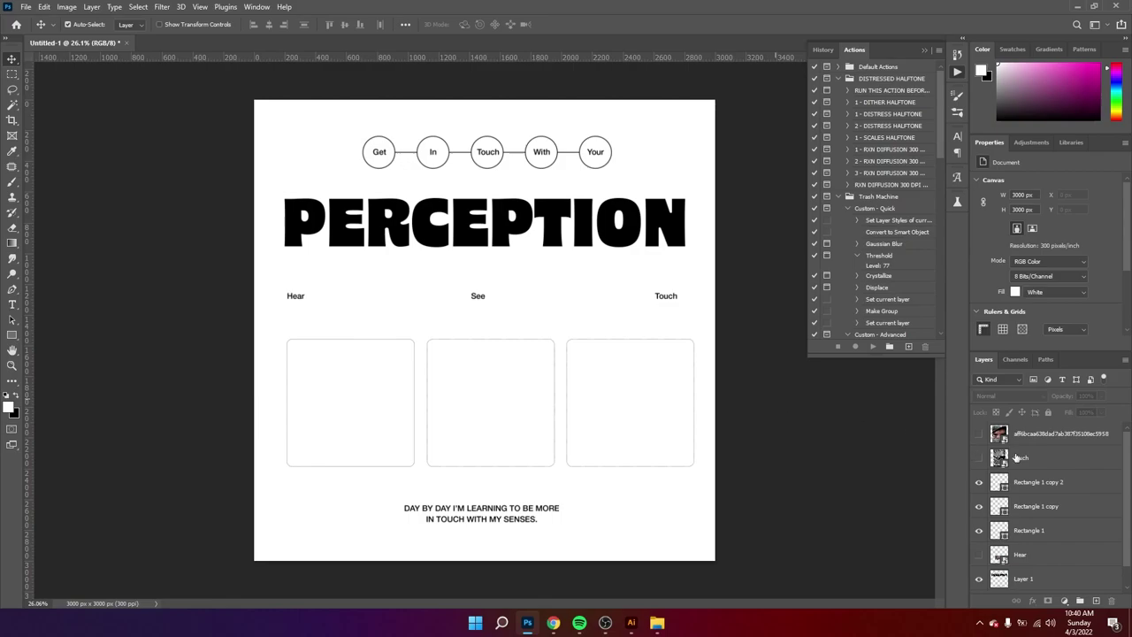
- Show the touch photo and scale it down to about 846 × 1256 px, shifting it toward the third frame
left_click(979, 458)
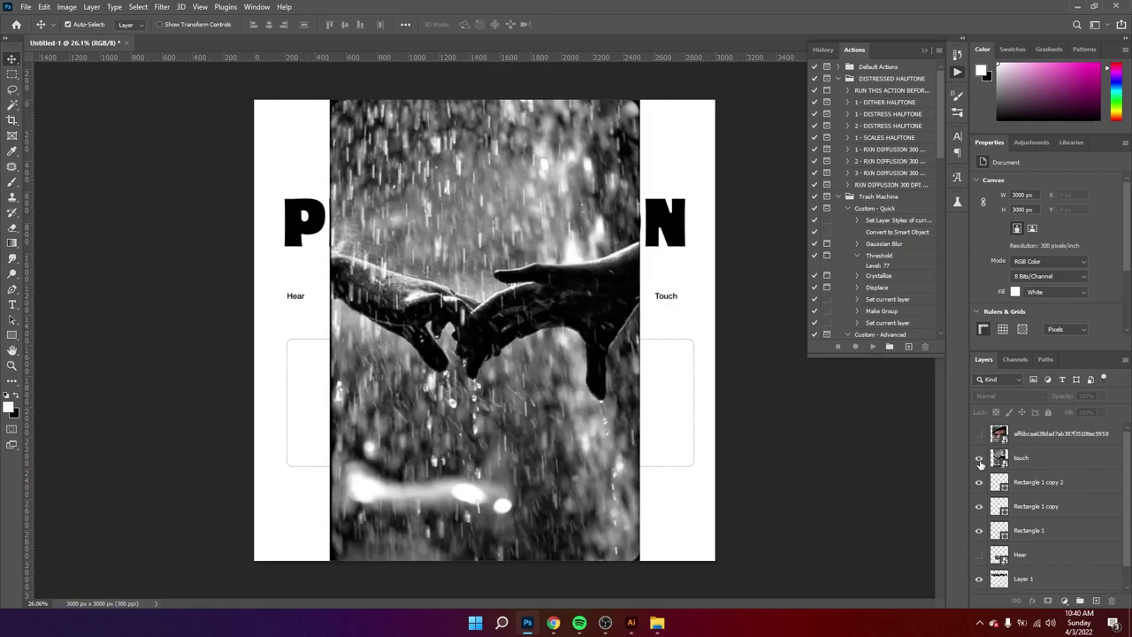
left_click(1029, 458)
key("ctrl+t")
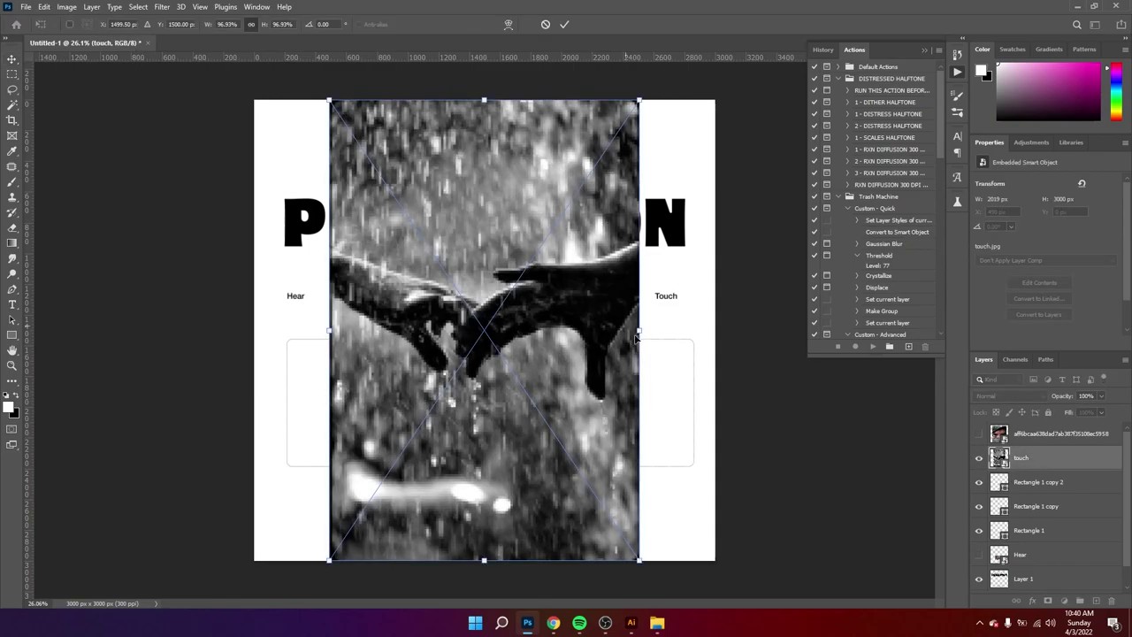
left_click_drag(636, 333, 455, 332)
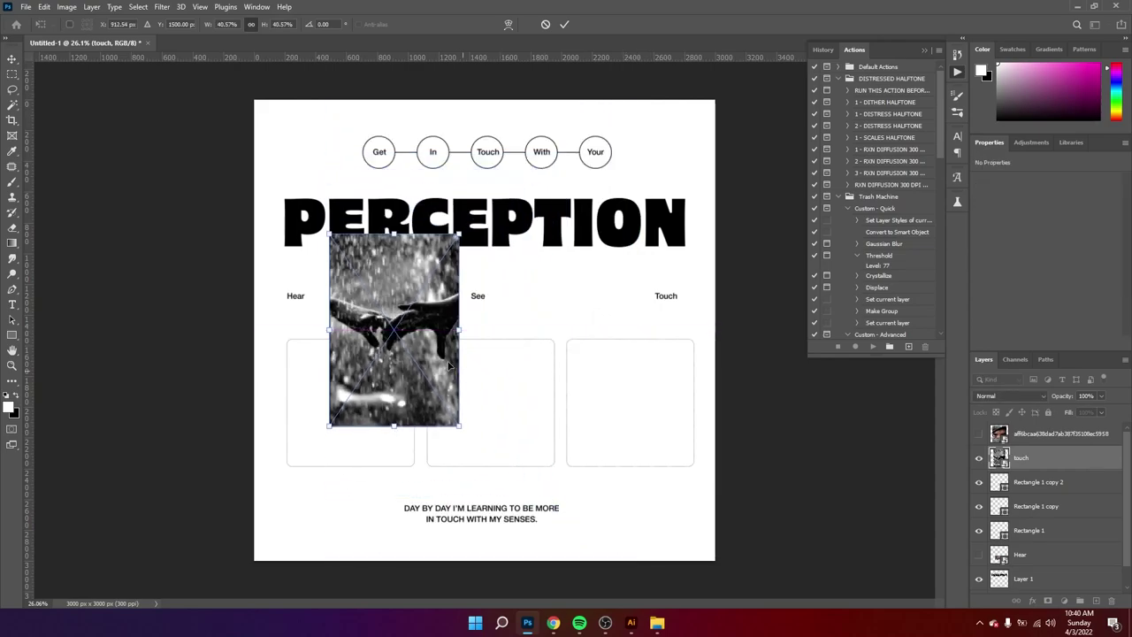
left_click_drag(490, 366, 561, 405)
key("Return")
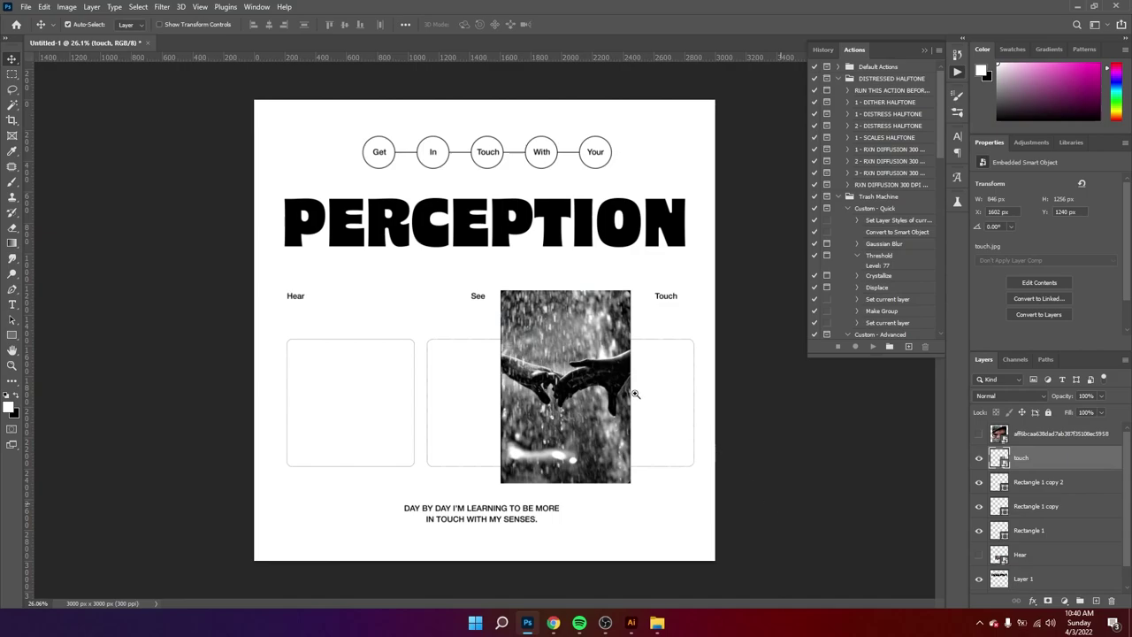
- Move the touch photo about 430 px across and 38 px down so it covers the frame below "Touch"
key("z")
key("v")
left_click_drag(623, 387, 689, 392)
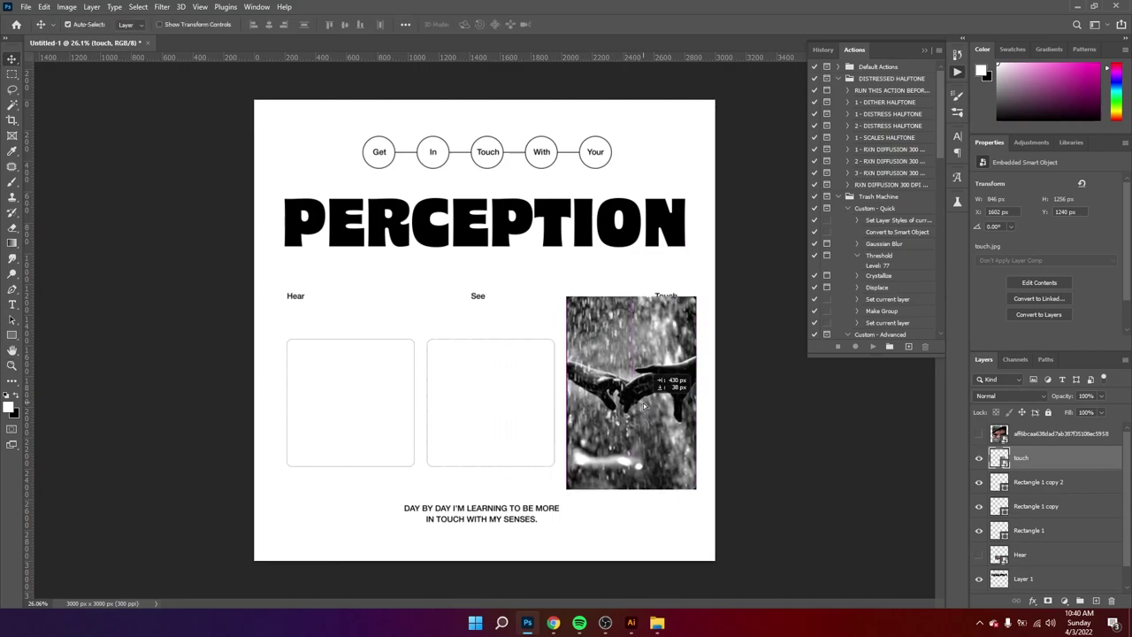
- Try to clip the touch photo to the unfilled third frame, and toggle both layers' visibility to check them
left_click(1055, 466, "alt")
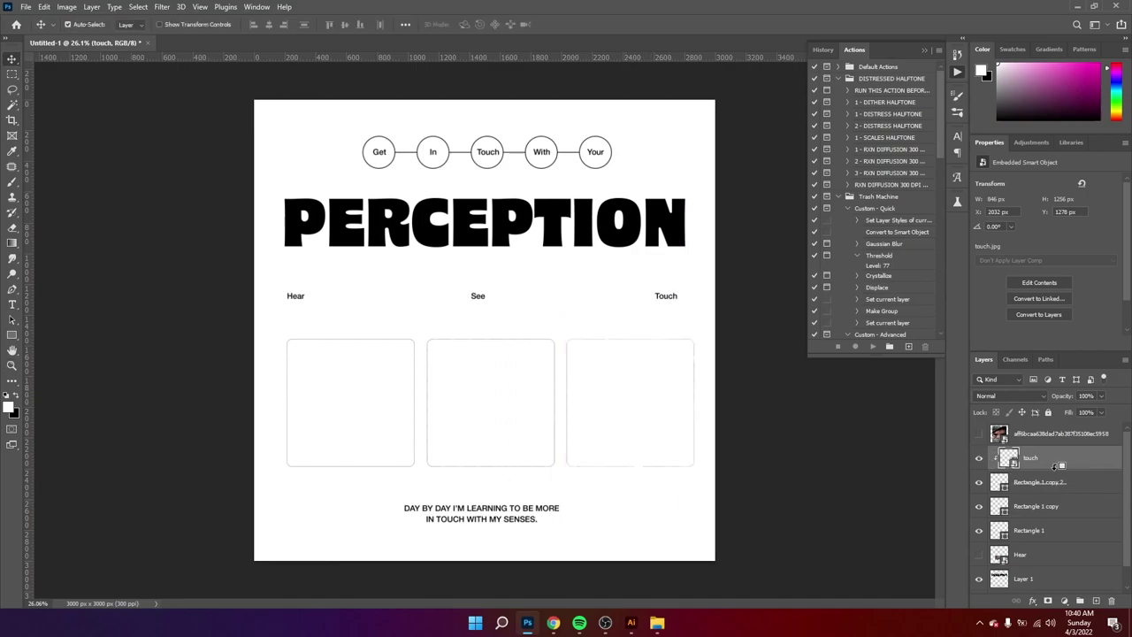
left_click(1055, 473, "alt")
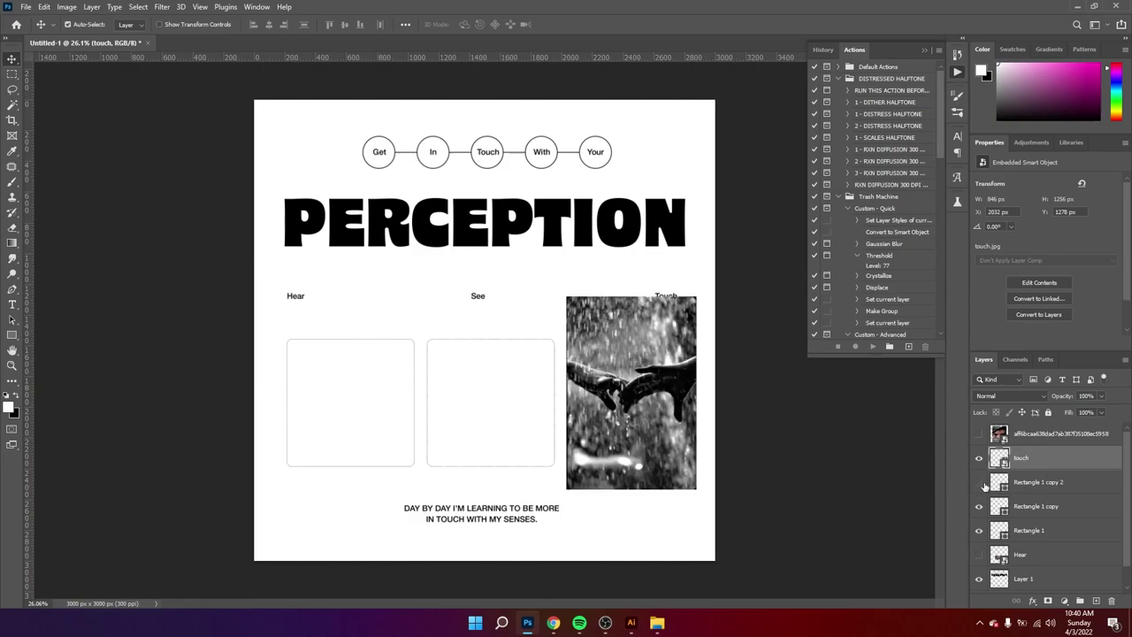
left_click(979, 458)
left_click(979, 482)
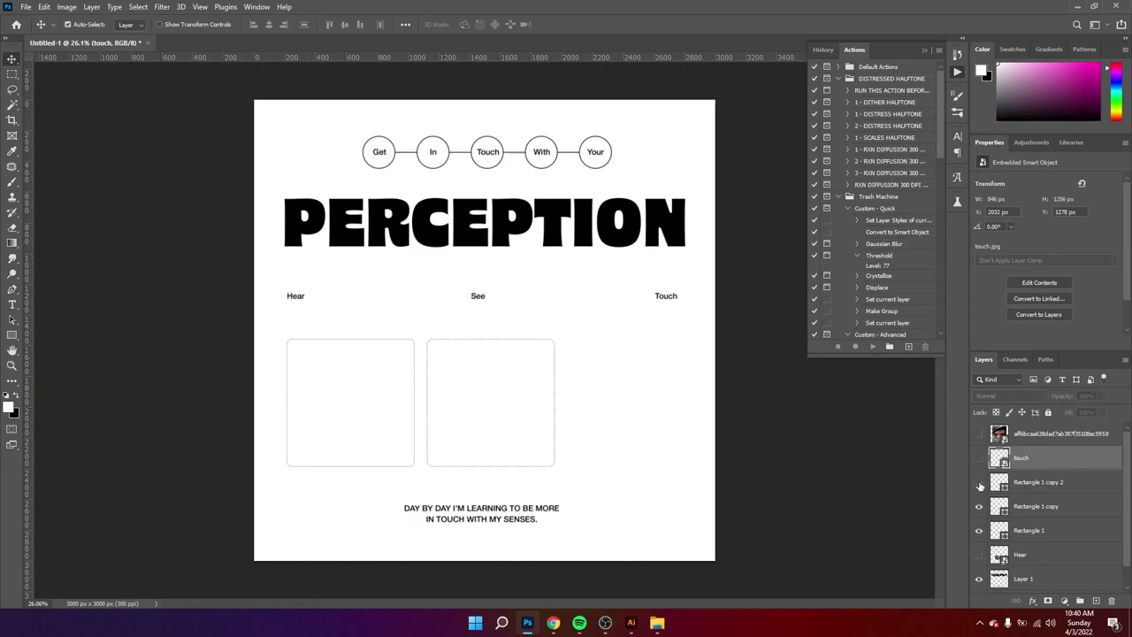
left_click(979, 482)
left_click(979, 459)
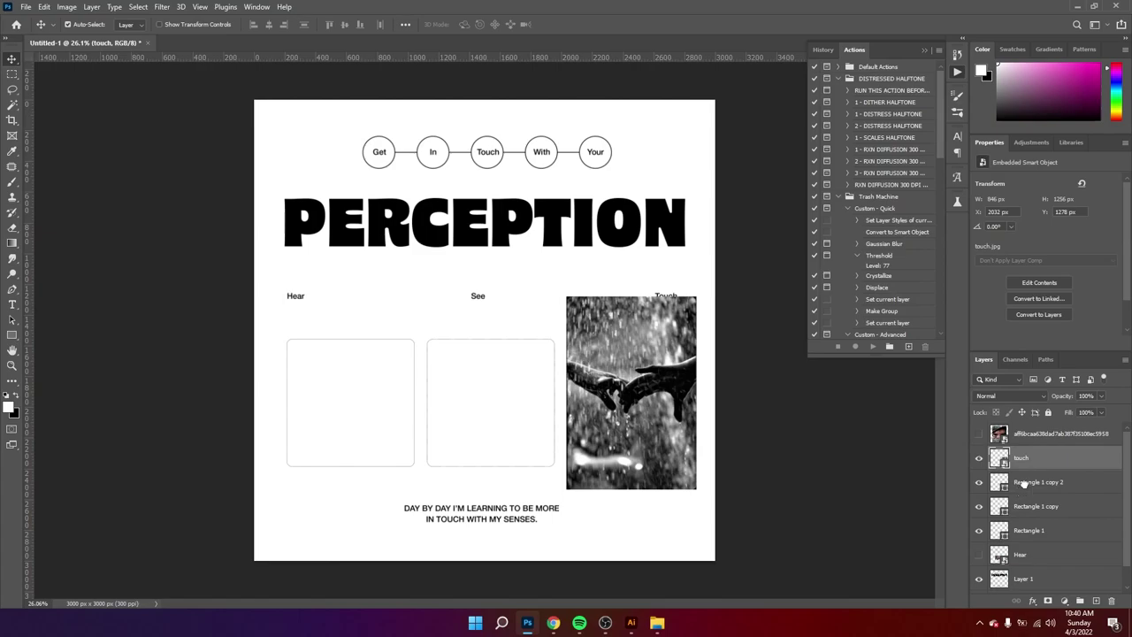
- Try to clip the third frame to the touch photo by placing the frame layer above it
left_click_drag(1024, 482, 1023, 466)
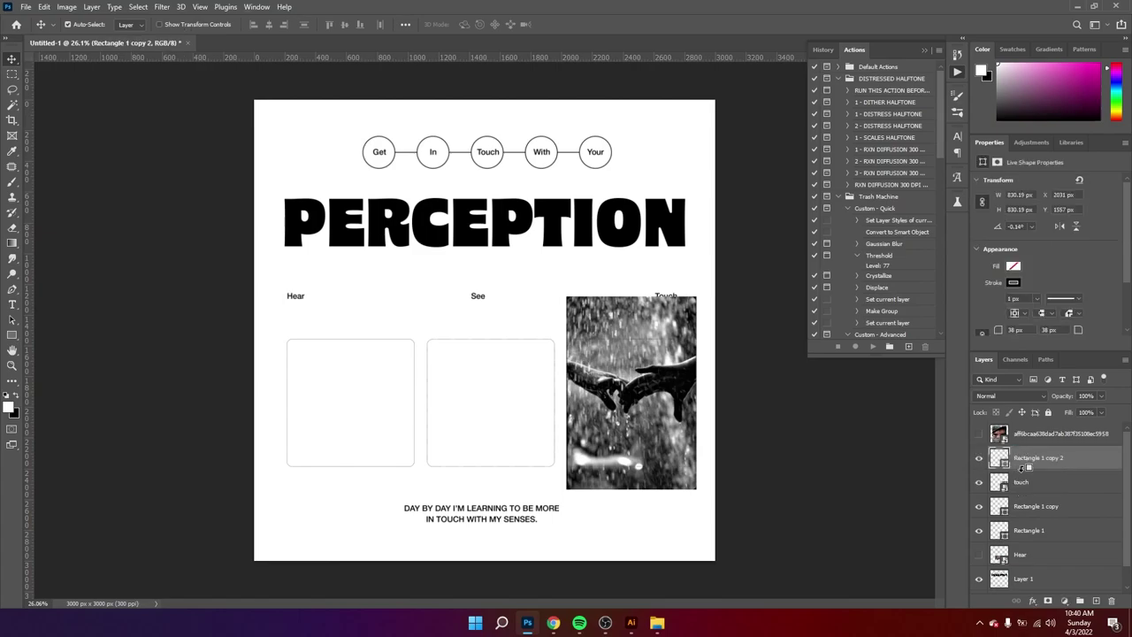
left_click(1023, 467, "alt")
left_click(1017, 471, "alt")
left_click(1030, 468, "alt")
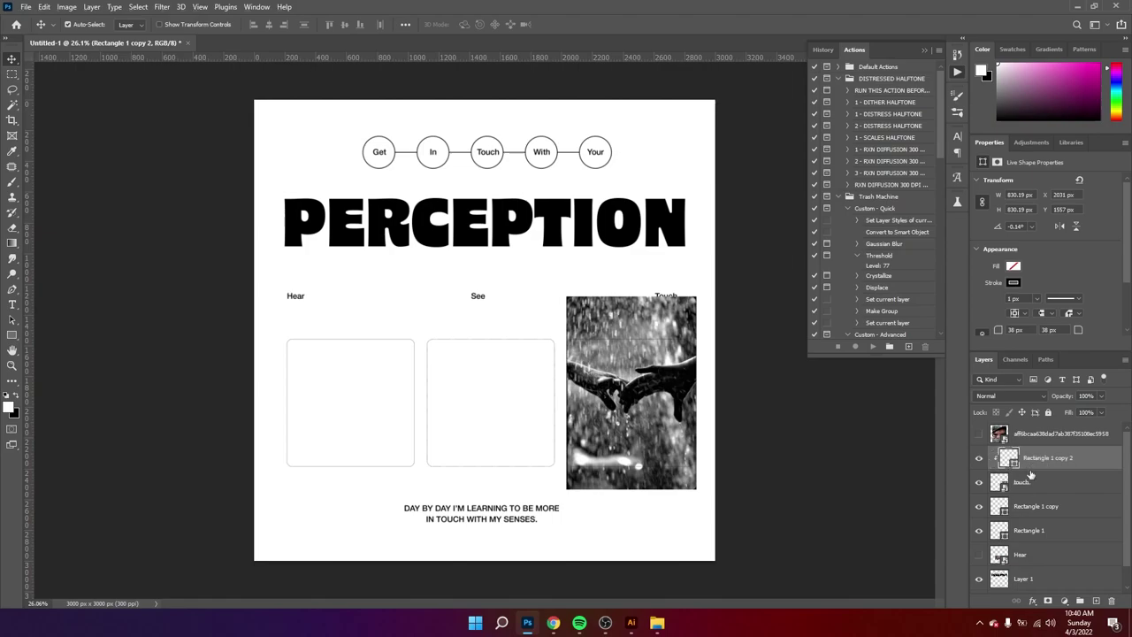
left_click_drag(1031, 476, 1038, 450)
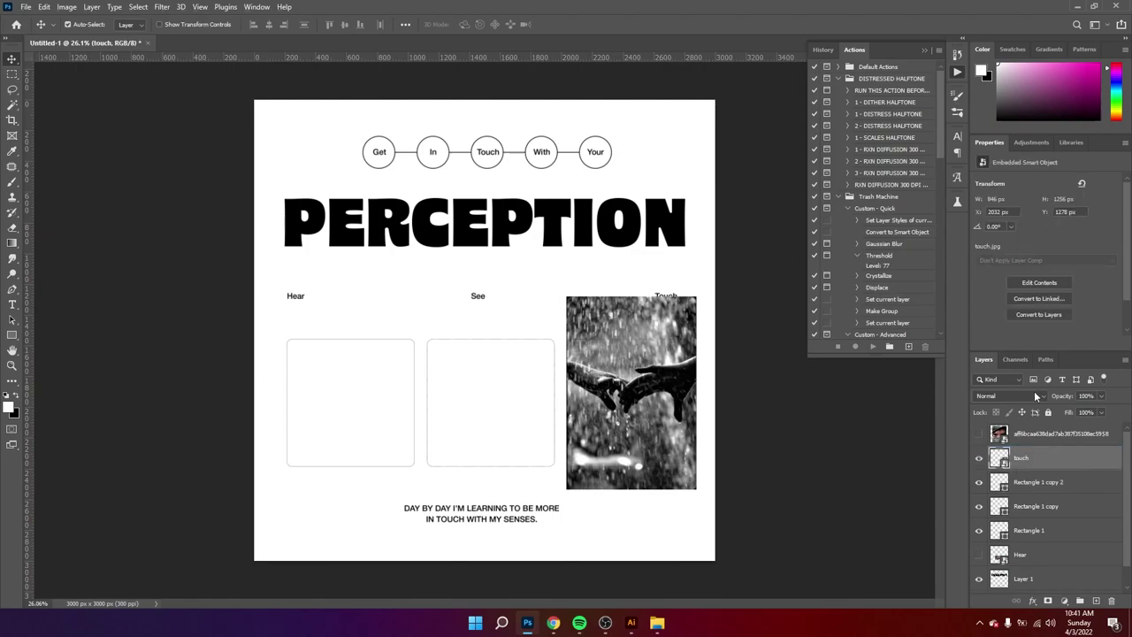
- Give the third frame, Rectangle 1 copy 2, a black fill
left_click(1006, 477)
left_click(1014, 267)
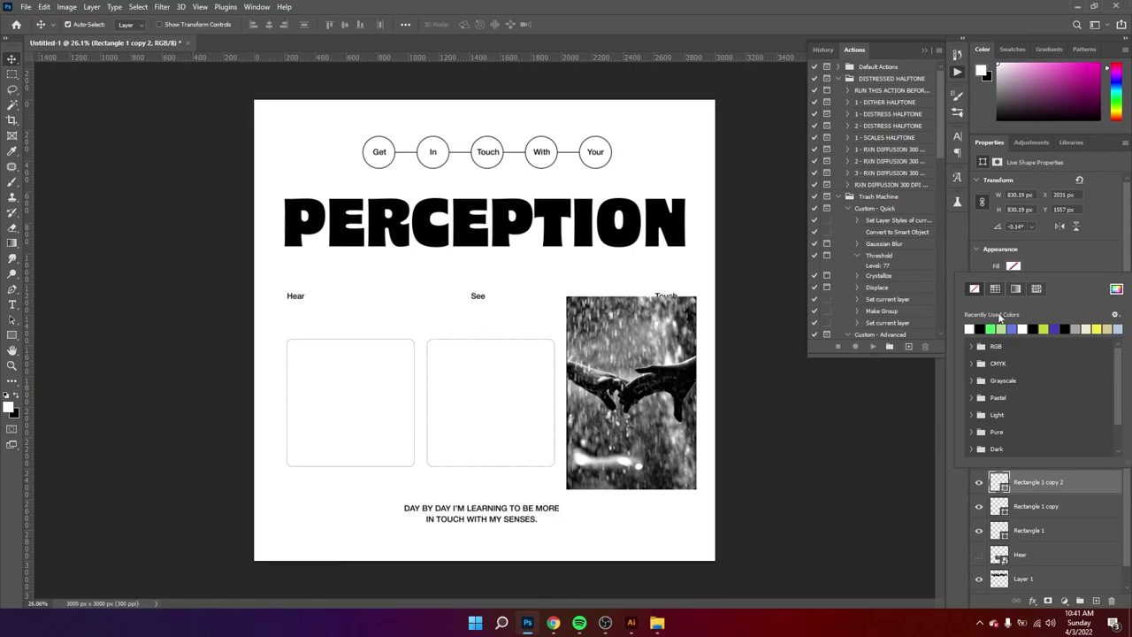
left_click(872, 463)
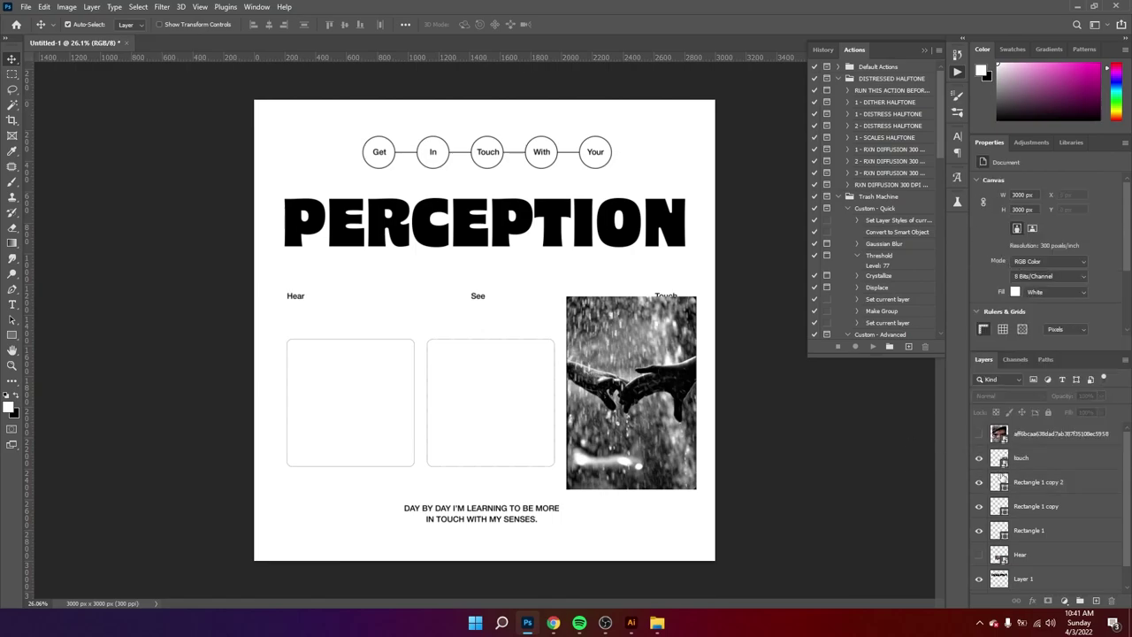
- Clip the touch photo to the filled third frame with a clipping mask and select the frame layer
left_click(1024, 461)
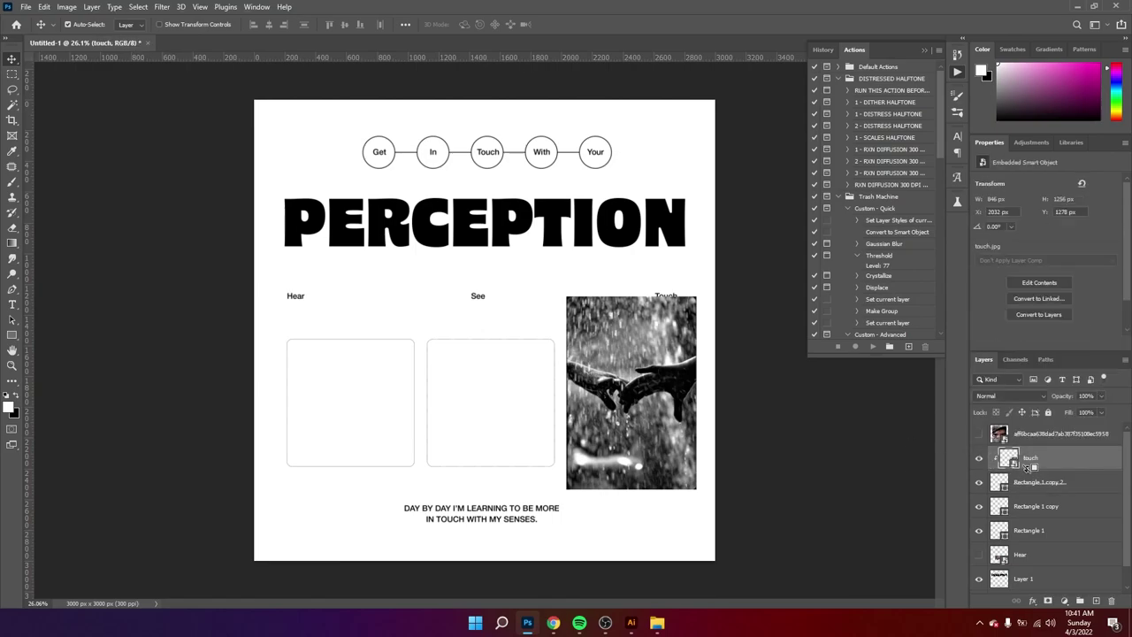
left_click(1026, 469, "alt")
key("z")
left_click_drag(697, 426, 715, 448)
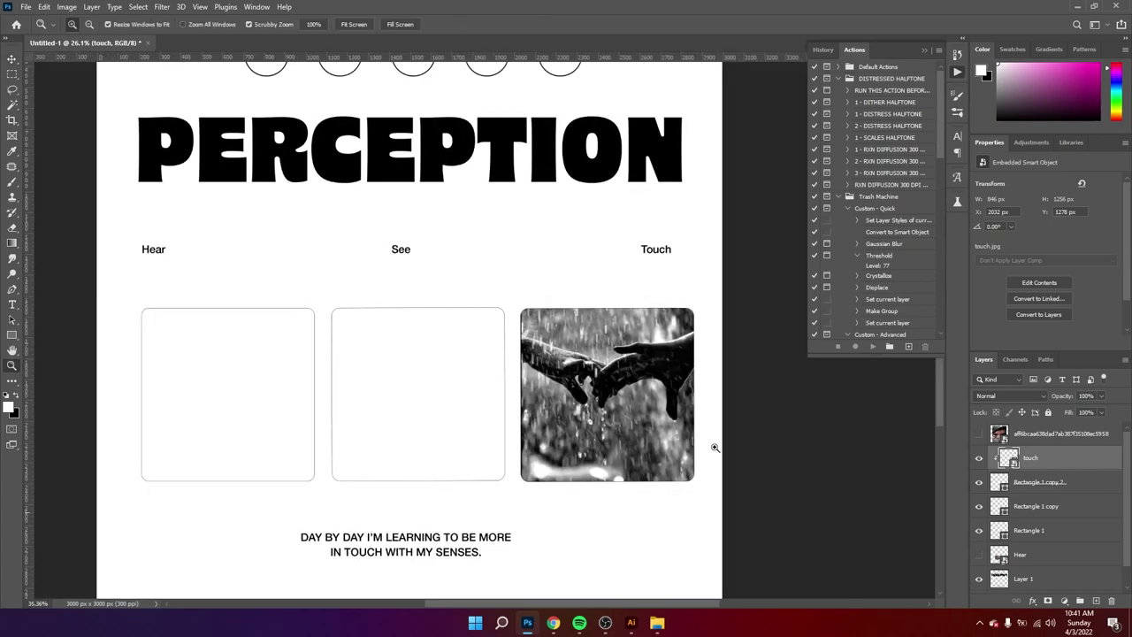
left_click(1041, 482)
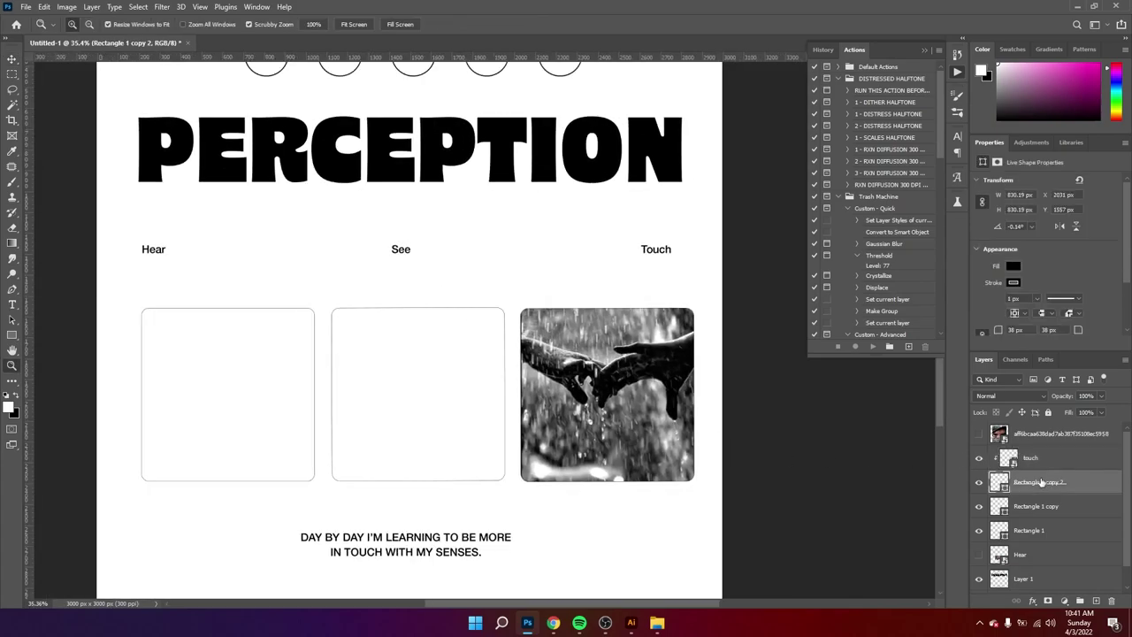
- Shift the clipped touch photo down inside the third frame to about Y 1346 px
key("v")
left_click(654, 421, "ctrl")
key("ctrl+t")
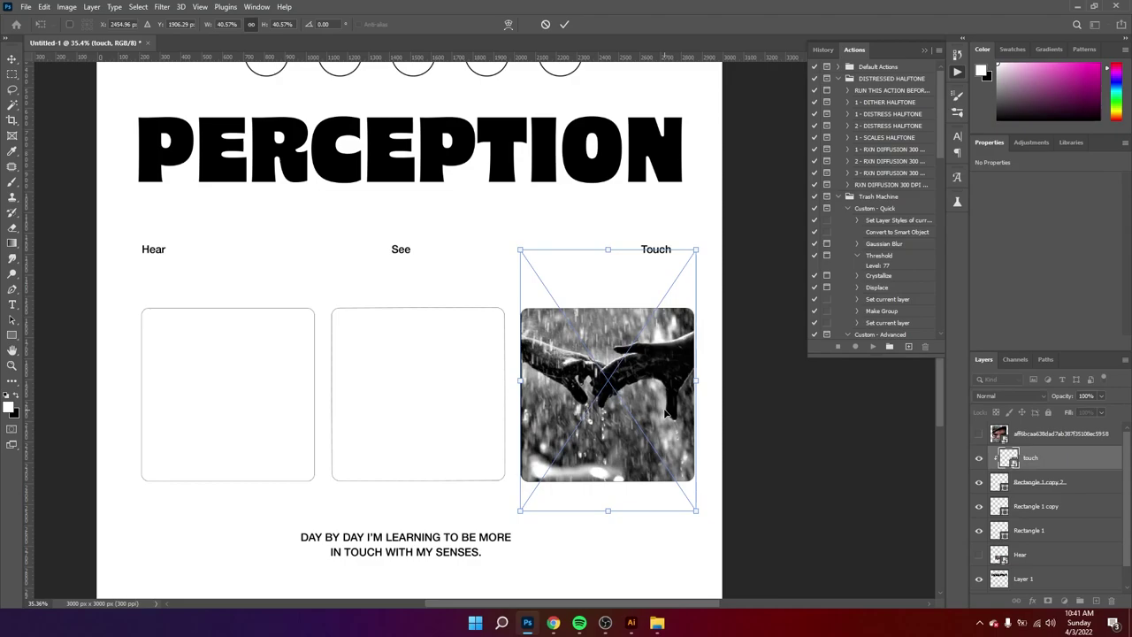
left_click_drag(668, 413, 665, 428)
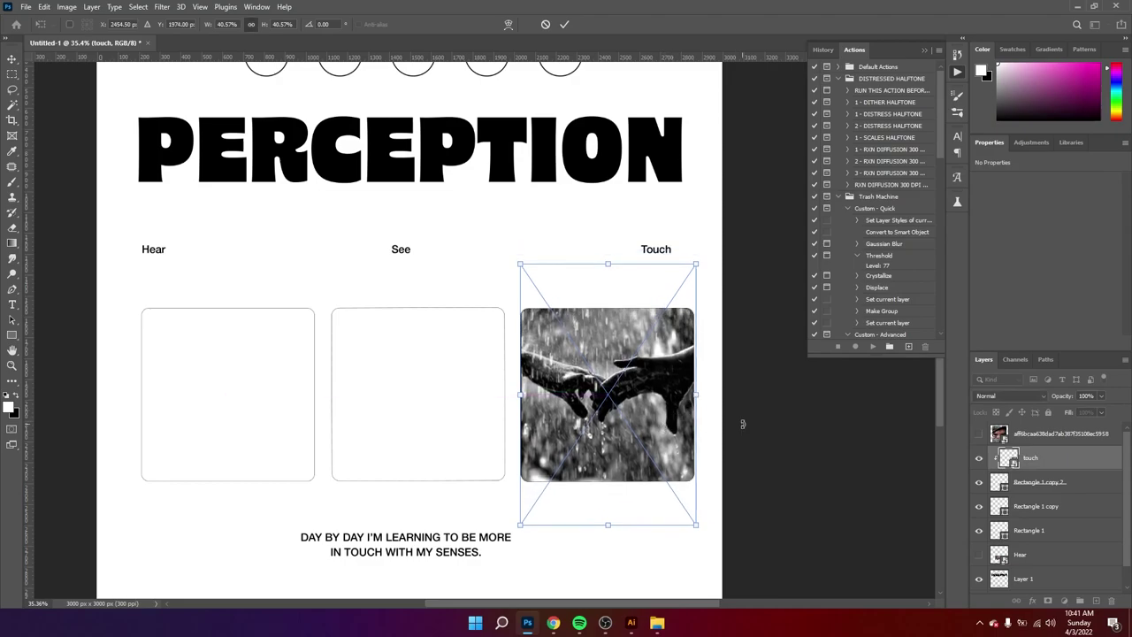
left_click(561, 26)
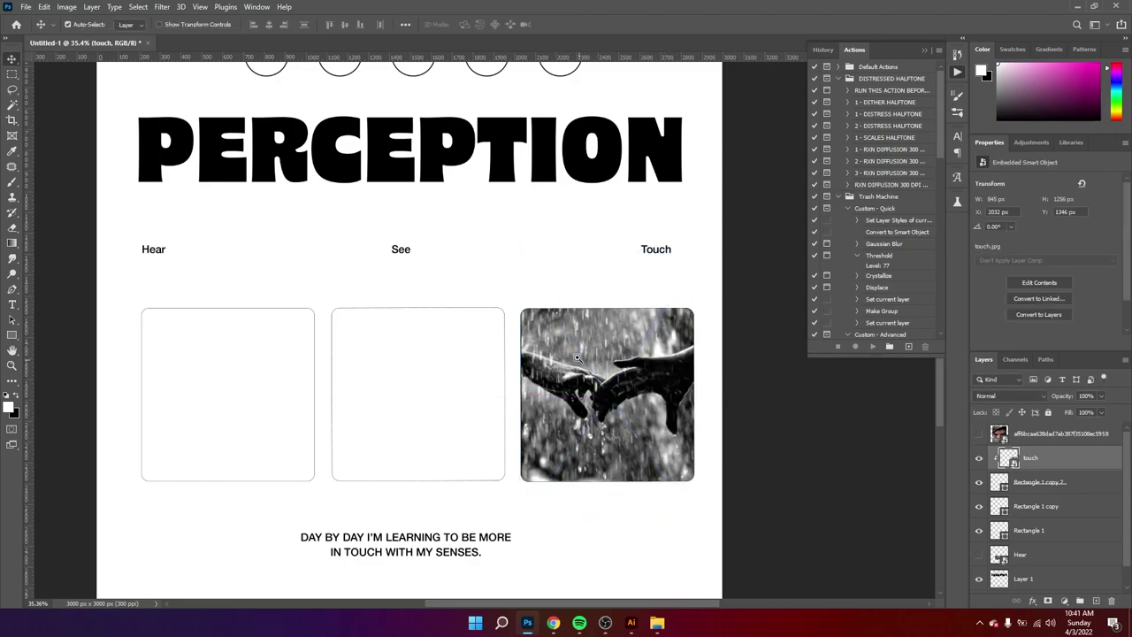
- Select the middle frame, Rectangle 1 copy, and toggle its visibility to identify the layer
scroll(495, 358, "up", 4)
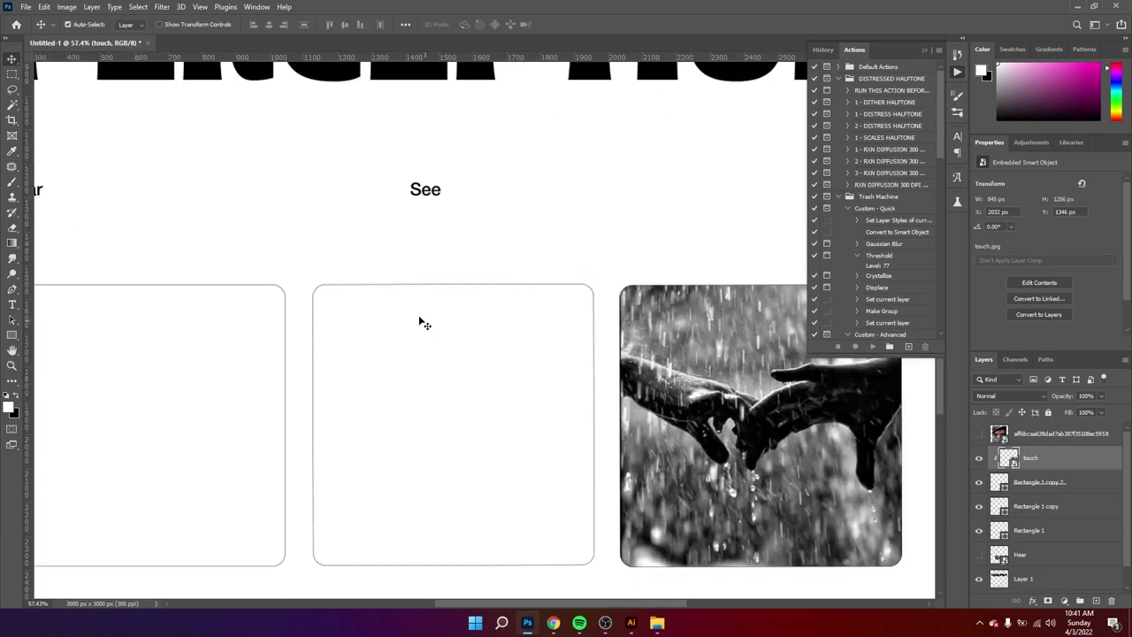
left_click_drag(380, 278, 423, 314)
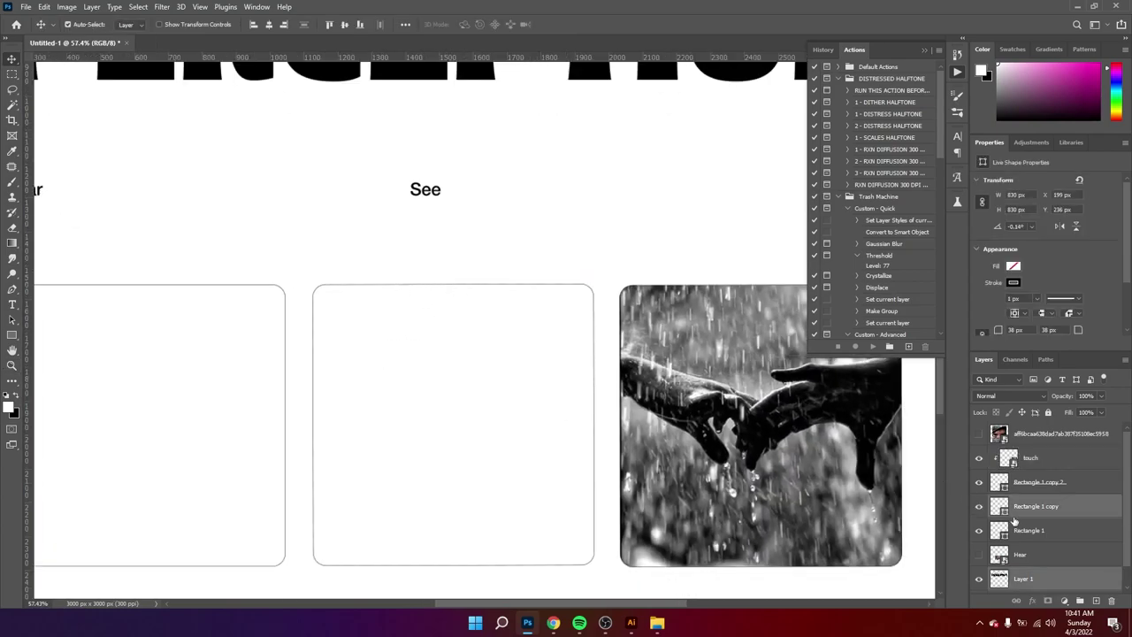
left_click(979, 506)
left_click(979, 506)
key("z")
left_click(667, 412, "alt")
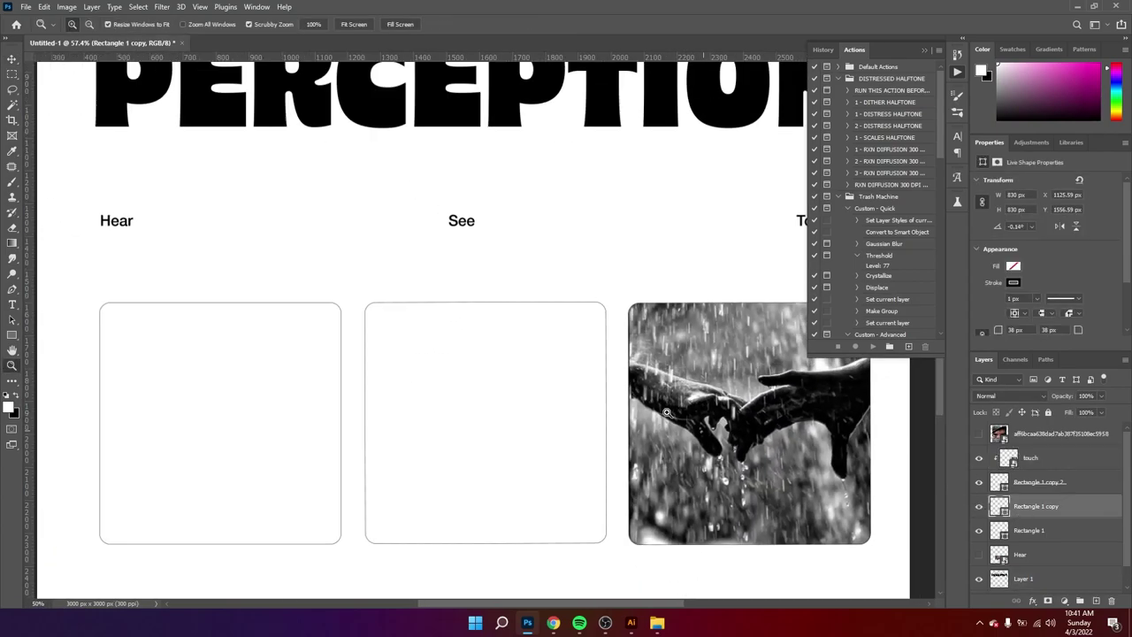
- Show the eyes photo, scale it to about 39% over the middle frame, and stack its layer directly above Rectangle 1 copy
scroll(666, 412, "down", 2)
left_click(979, 434)
key("ctrl+t")
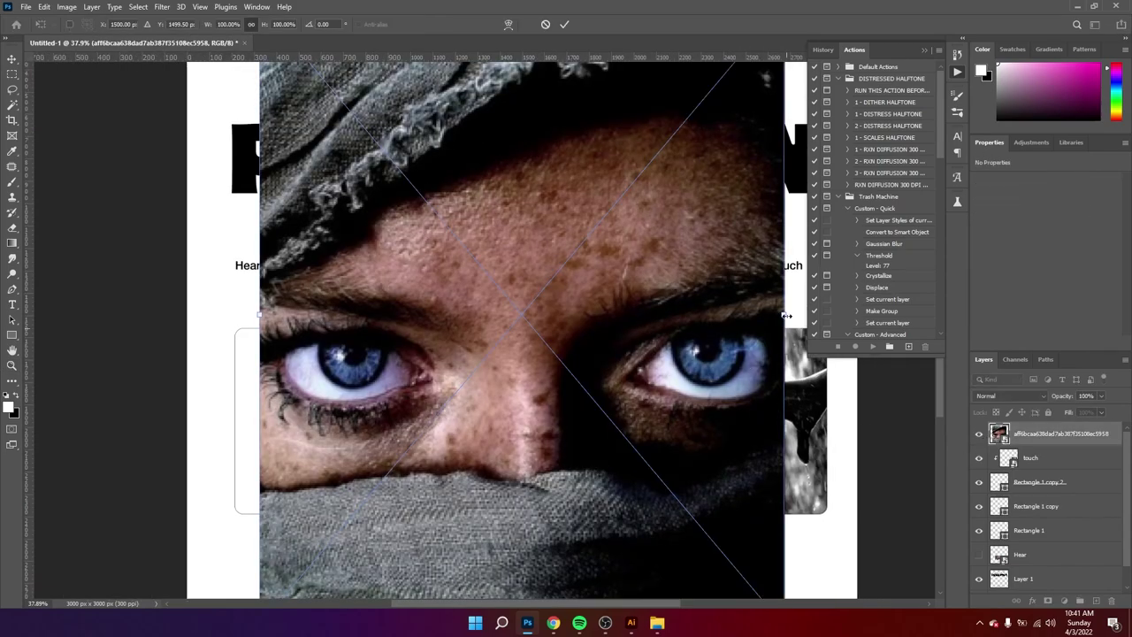
left_click_drag(785, 314, 624, 314)
left_click_drag(660, 381, 580, 361)
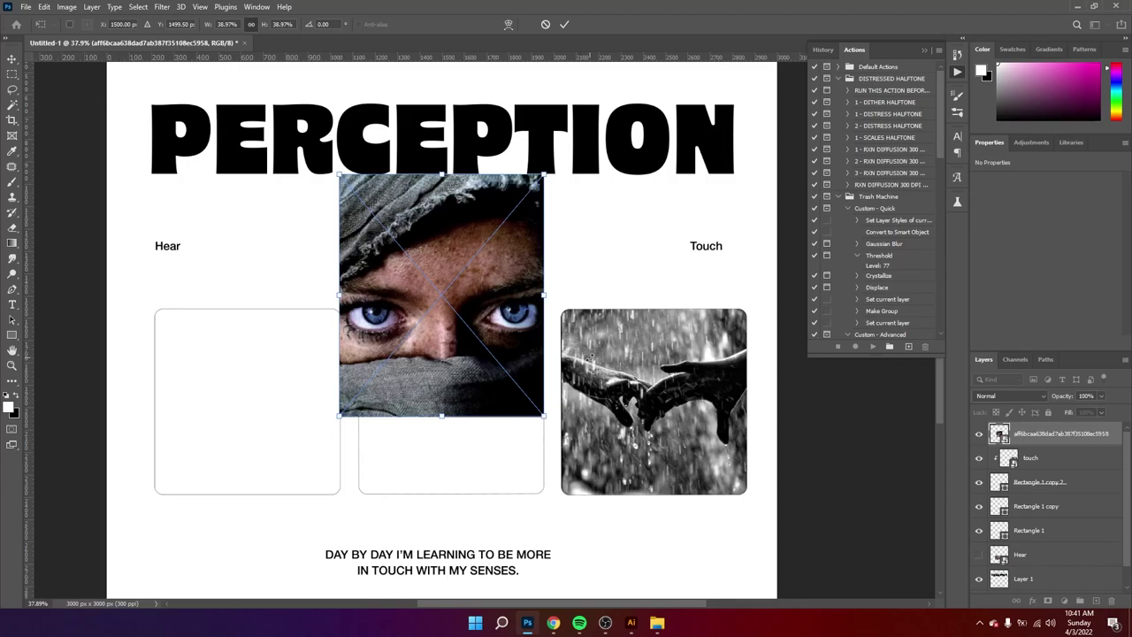
left_click_drag(505, 343, 509, 444)
left_click_drag(1057, 442, 1059, 495)
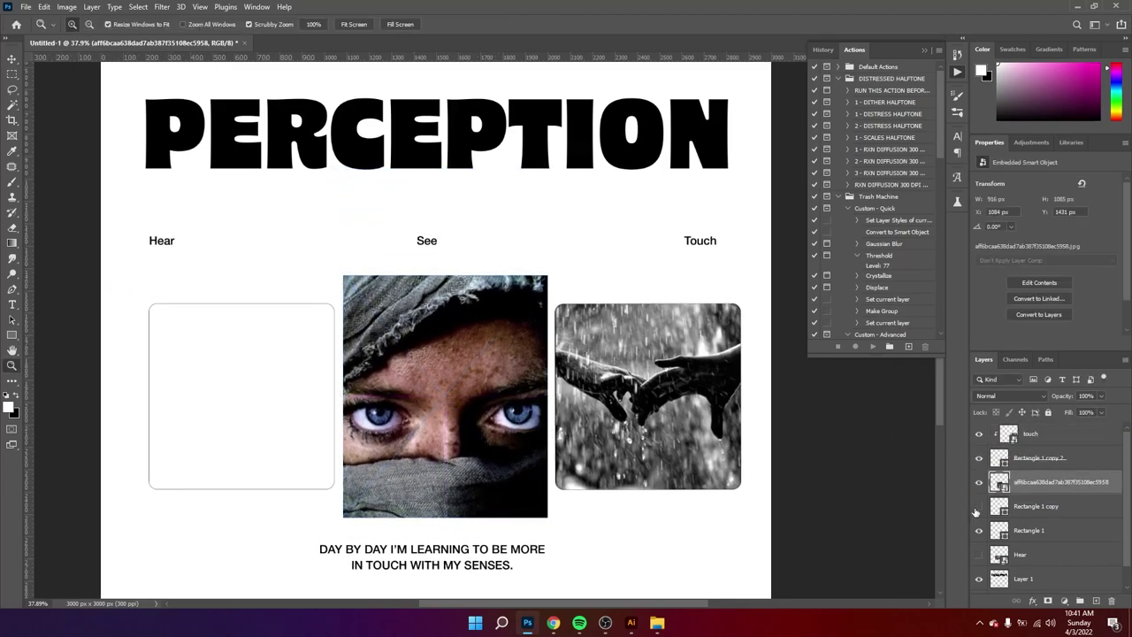
- Give the middle frame, Rectangle 1 copy, a black fill
left_click_drag(409, 372, 484, 335)
key("ctrl+0")
left_click(1018, 506)
left_click(1013, 266)
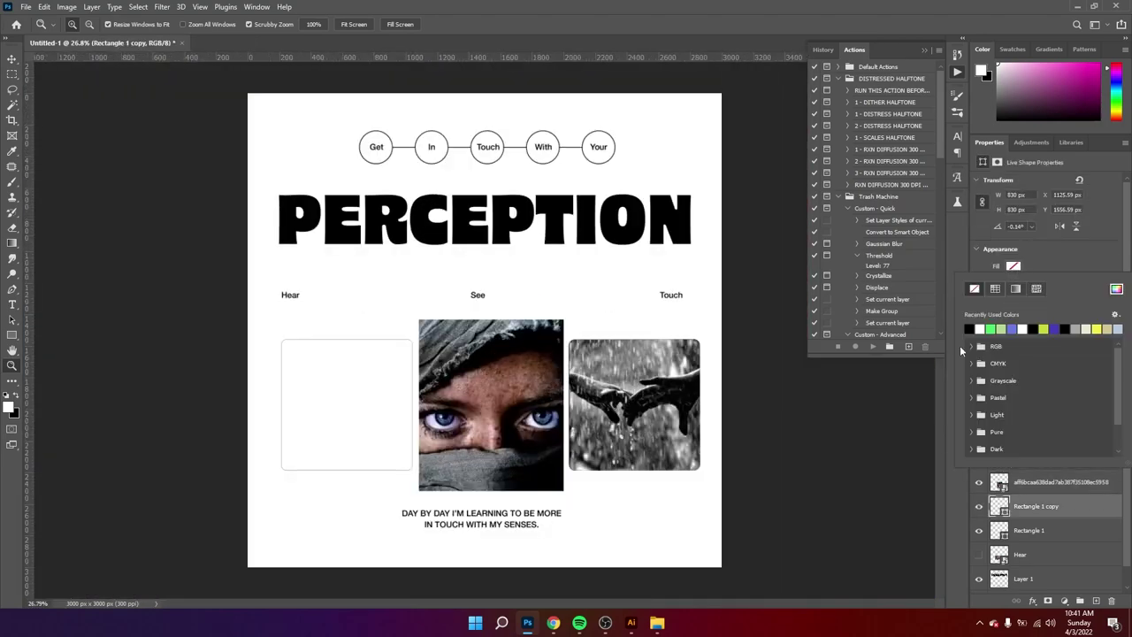
left_click(968, 329)
left_click(1043, 275)
key("b")
- Clip the eyes photo to the filled middle frame with a clipping mask
left_click(1023, 484)
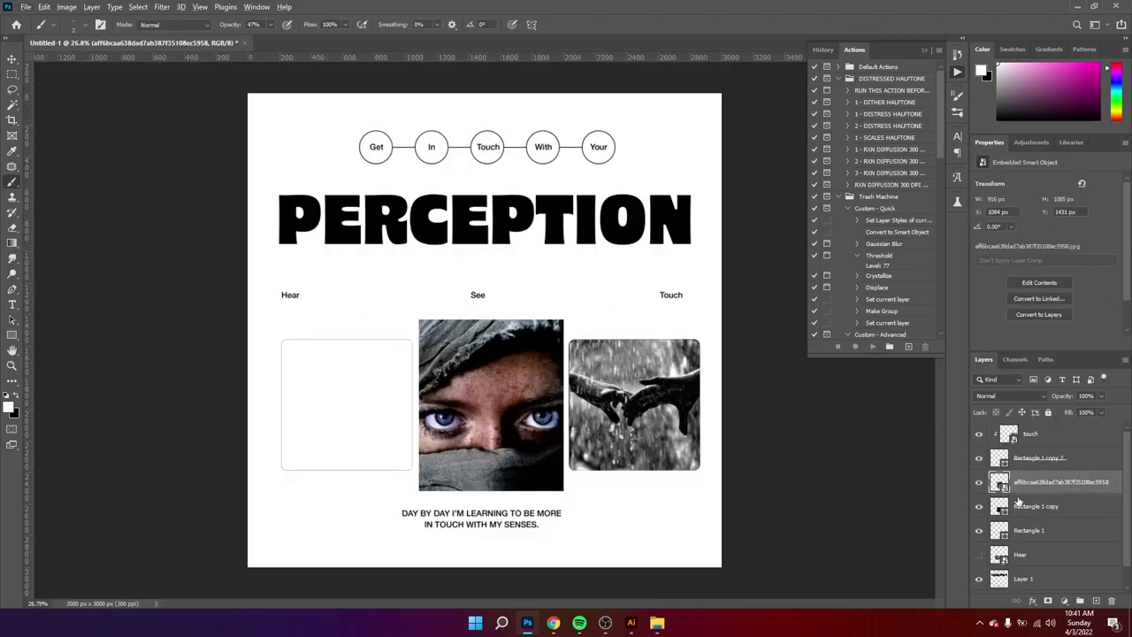
right_click(1023, 487)
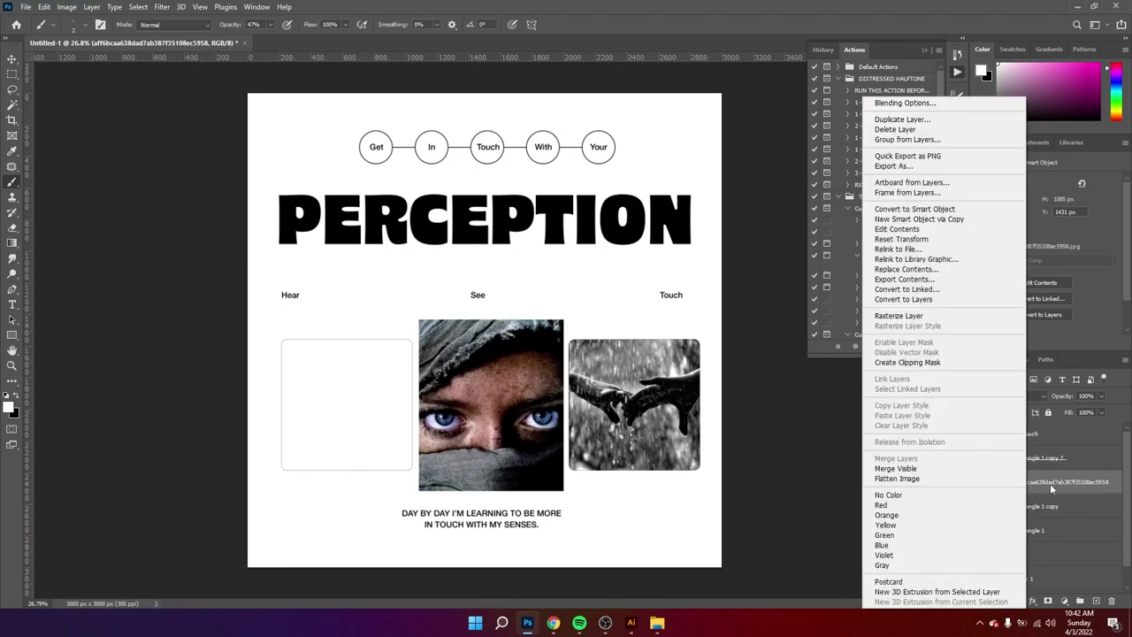
left_click(1050, 483)
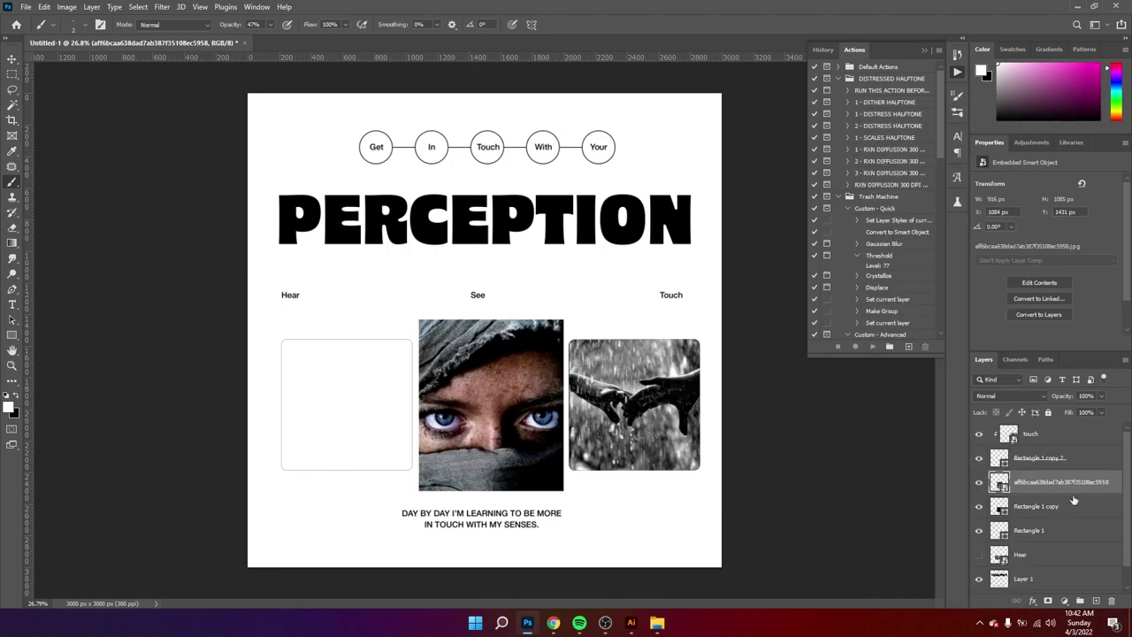
left_click(1026, 493, "alt")
- Scale the clipped eyes photo down to about 832 × 985 px so it fits the middle frame's width
scroll(579, 398, "up", 2)
key("v")
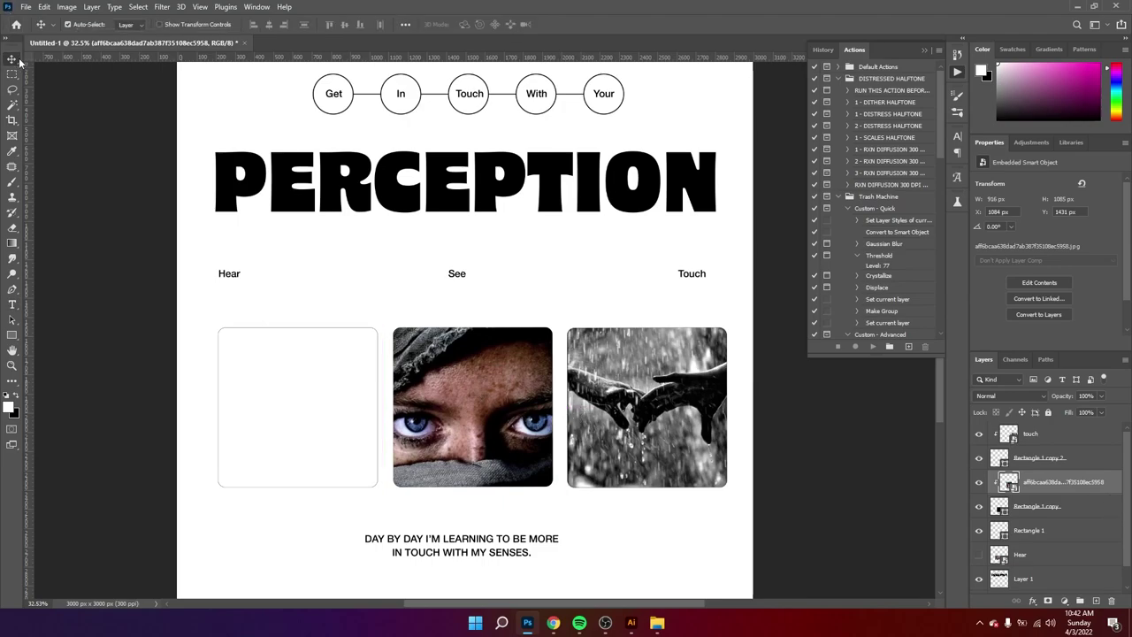
key("ctrl+t")
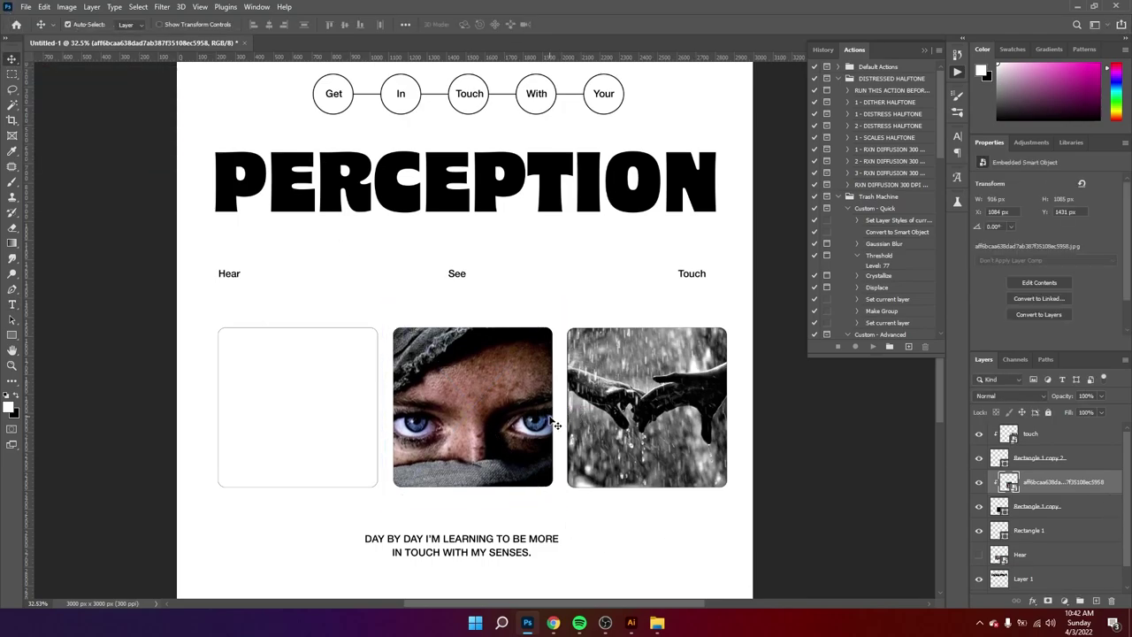
left_click_drag(560, 406, 532, 419)
left_click(564, 24)
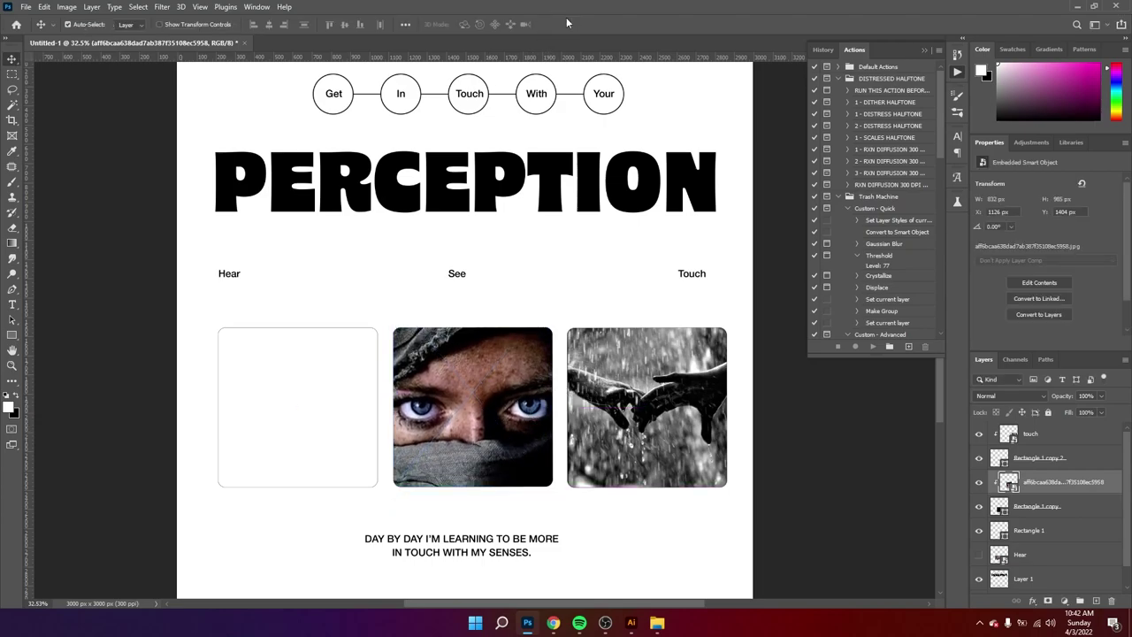
- Show the Hear photo with its layer directly above Rectangle 1, and fill the first frame with black
left_click(979, 554)
left_click_drag(1037, 553, 1039, 518)
left_click(1030, 554)
left_click(1013, 260)
left_click(979, 325)
- Move the Hear photo over the first frame and clip it to Rectangle 1
left_click(395, 393)
left_click_drag(395, 394, 243, 395)
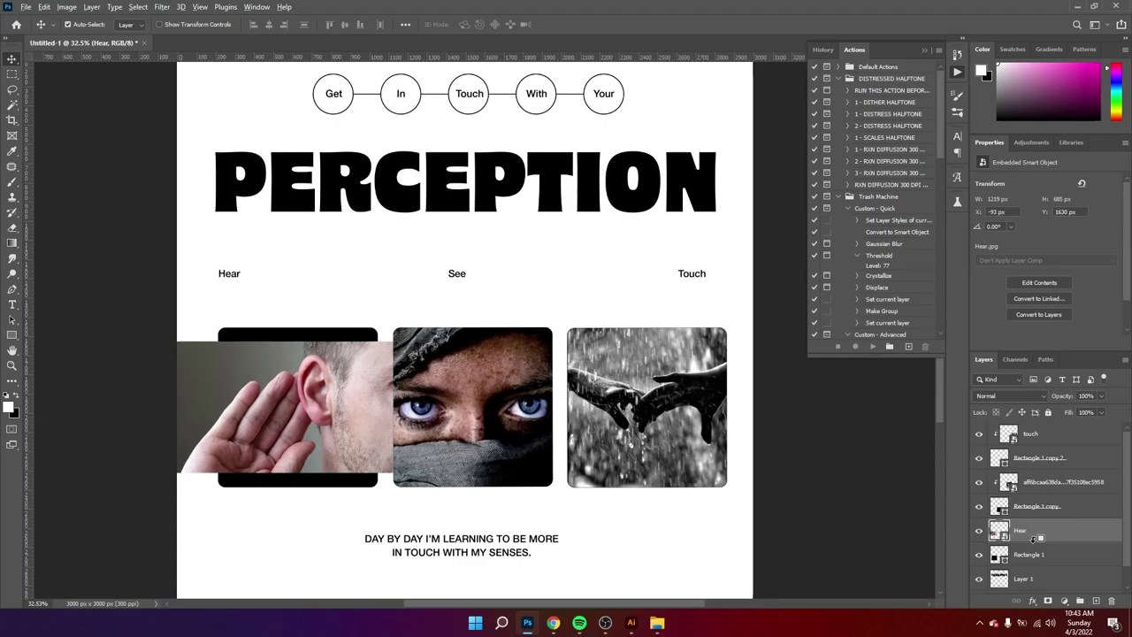
left_click(1033, 540, "alt")
- Enlarge the clipped Hear photo to about 1619 × 909 px so it covers the whole first frame
key("ctrl+t")
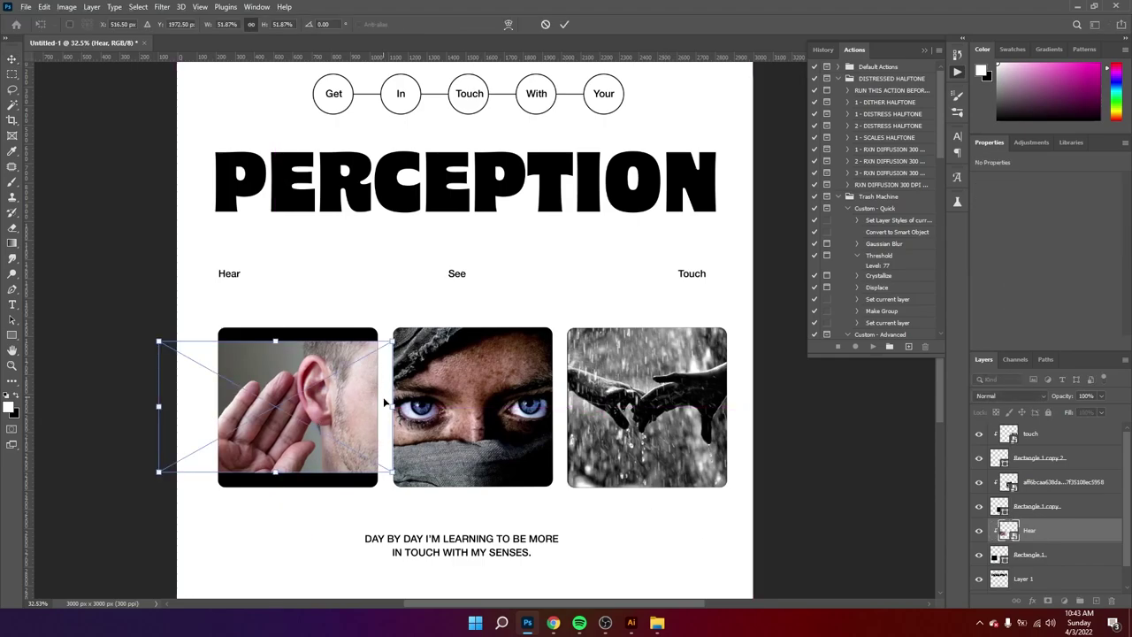
left_click_drag(380, 407, 431, 407)
left_click(565, 25)
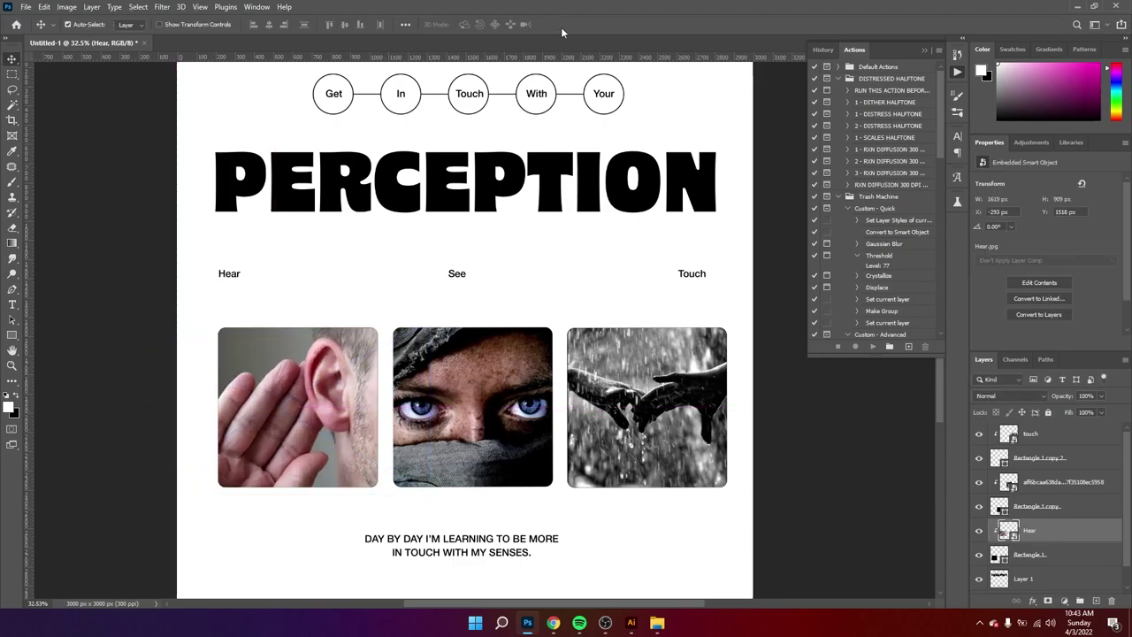
- Select the eyes photo and examine the three framed photos up close
scroll(384, 472, "up", 3)
left_click(481, 439)
key("z")
left_click_drag(481, 439, 447, 440)
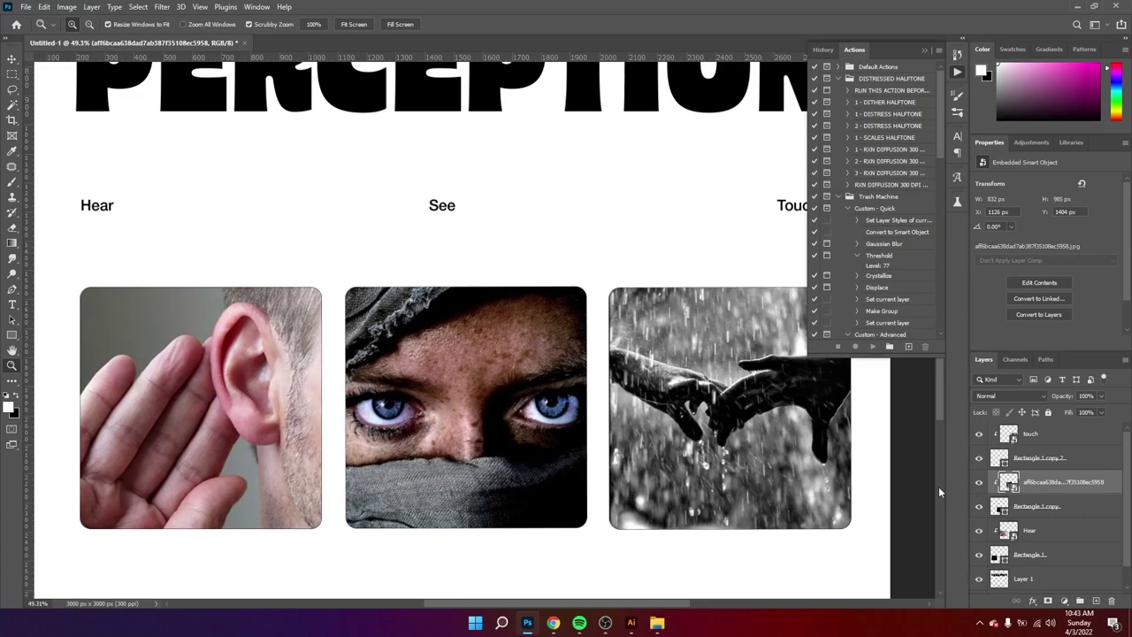
scroll(565, 433, "down", 1)
key("v")
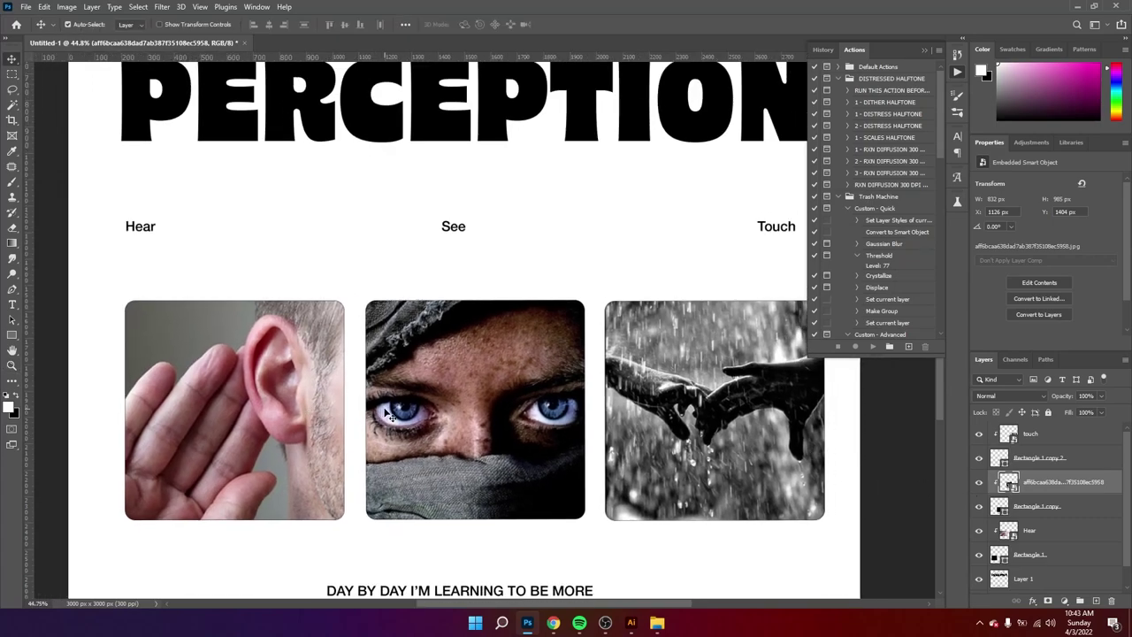
left_click_drag(541, 402, 567, 404)
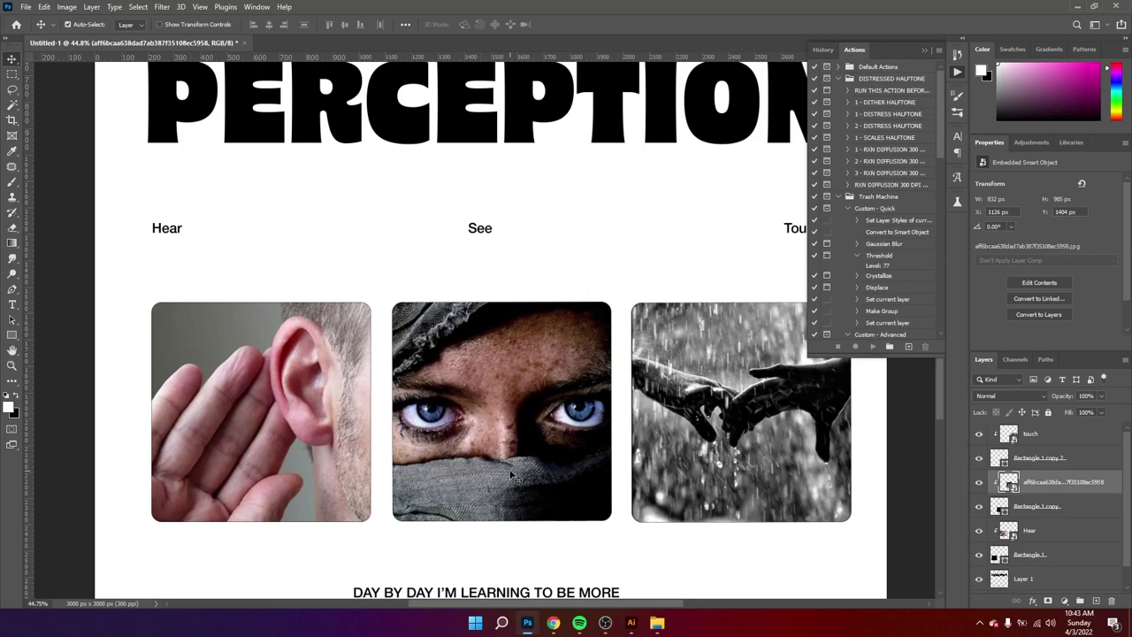
scroll(518, 456, "up", 1)
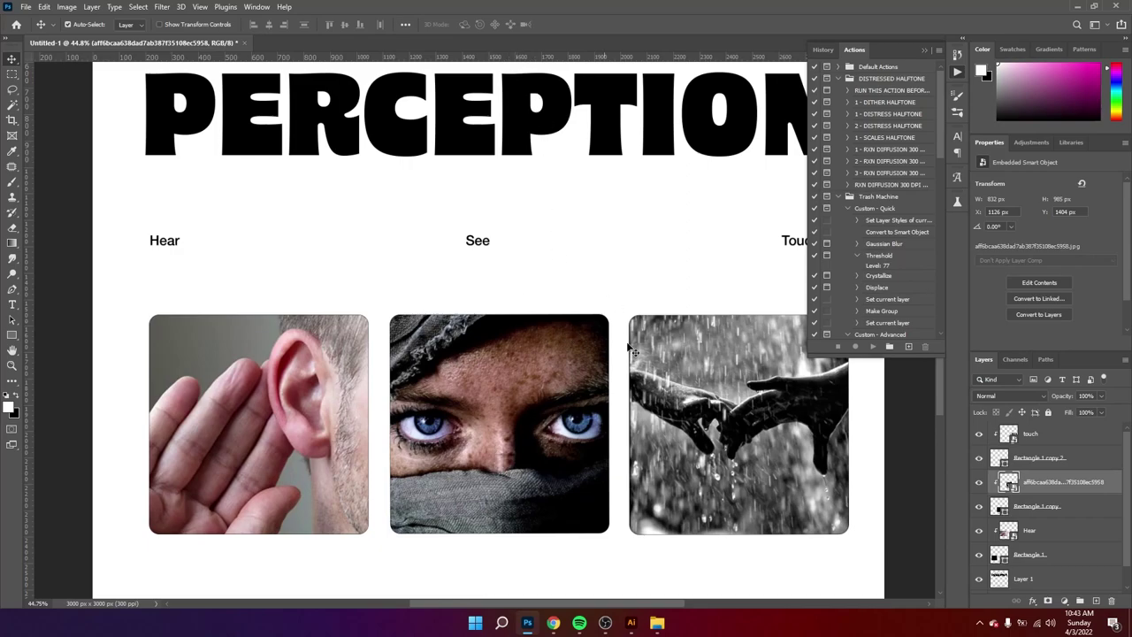
left_click_drag(579, 443, 557, 422)
- Apply an Add Noise filter to the eyes photo with a 20% amount, Gaussian distribution and Monochromatic enabled
left_click(161, 8)
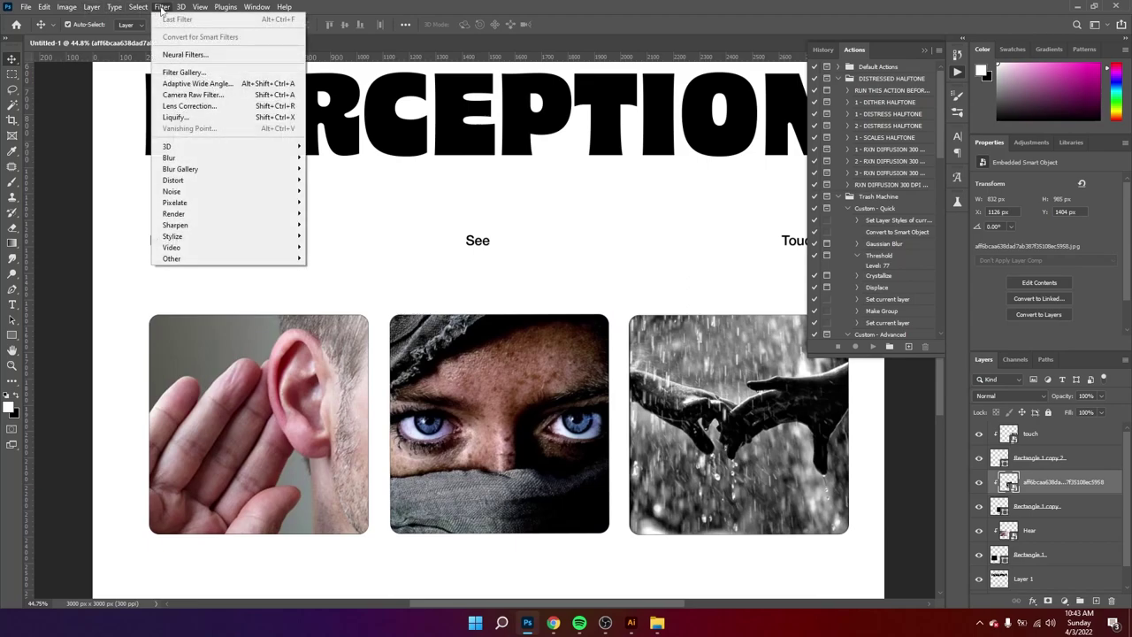
left_click(162, 9)
left_click(162, 8)
mouse_move(210, 193)
left_click(332, 191)
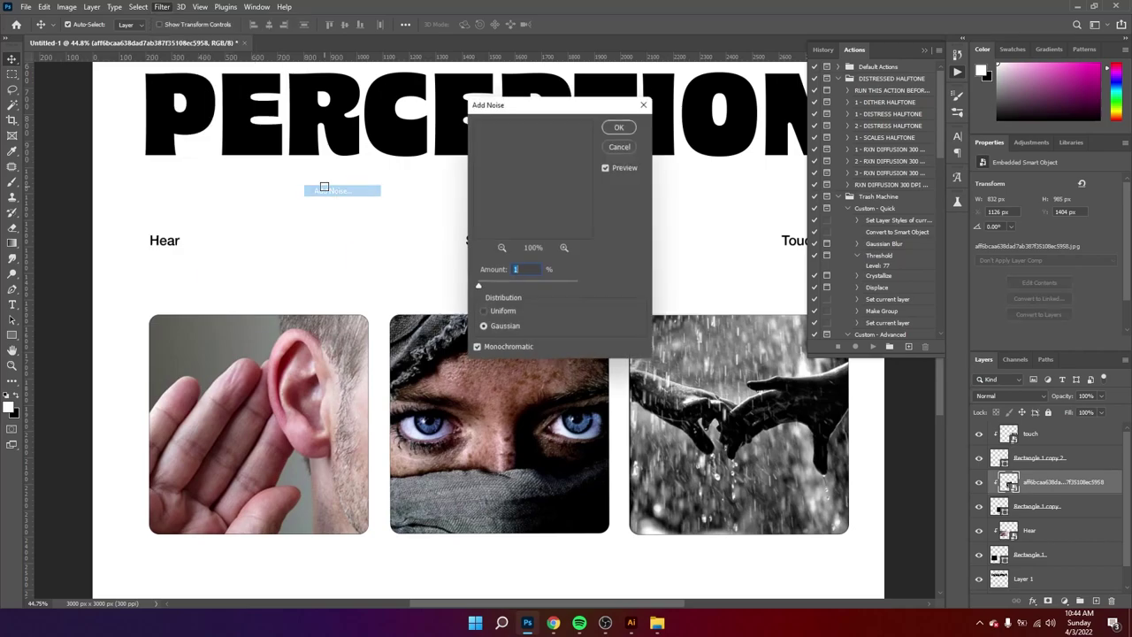
left_click_drag(478, 288, 505, 282)
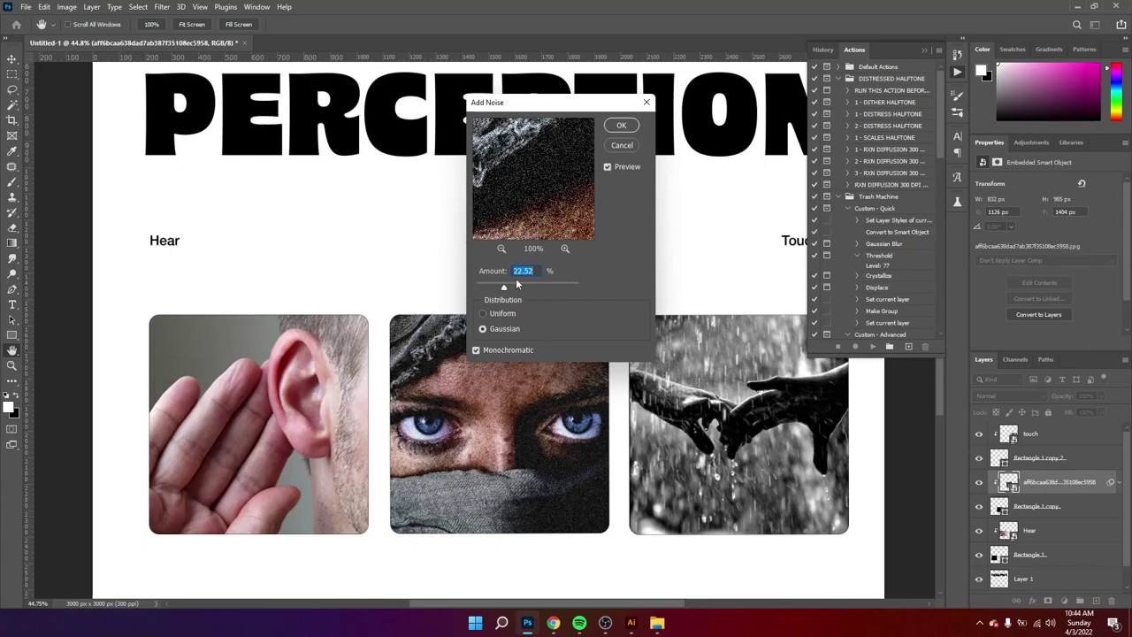
key("alt")
type("20")
left_click(621, 127)
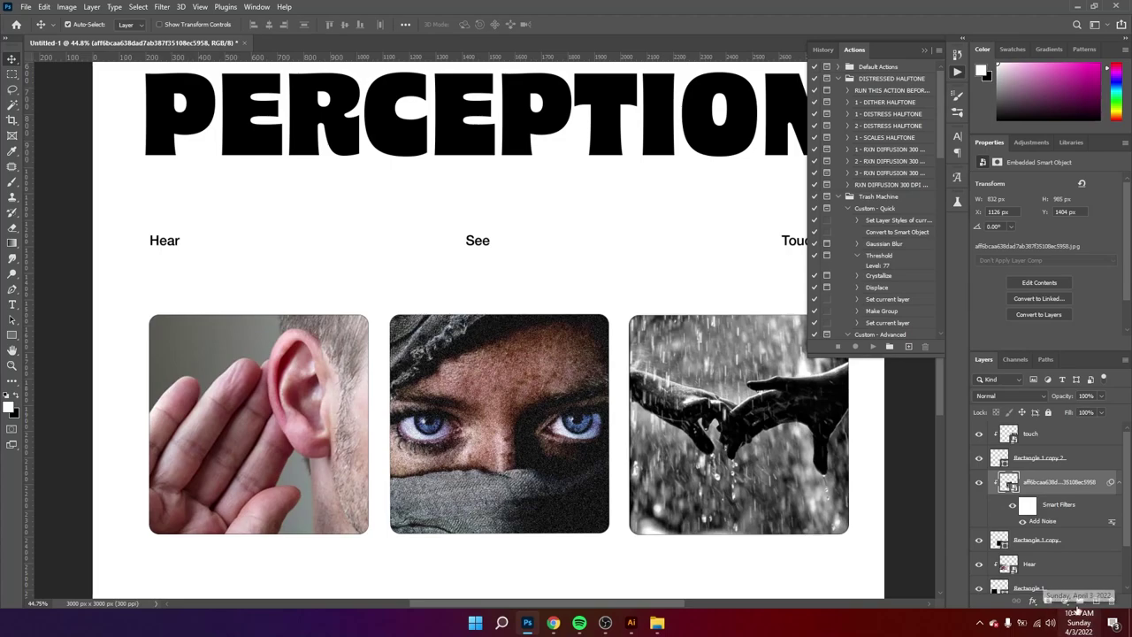
- Apply a Threshold adjustment to the noisy eyes photo at level 103
left_click(66, 6)
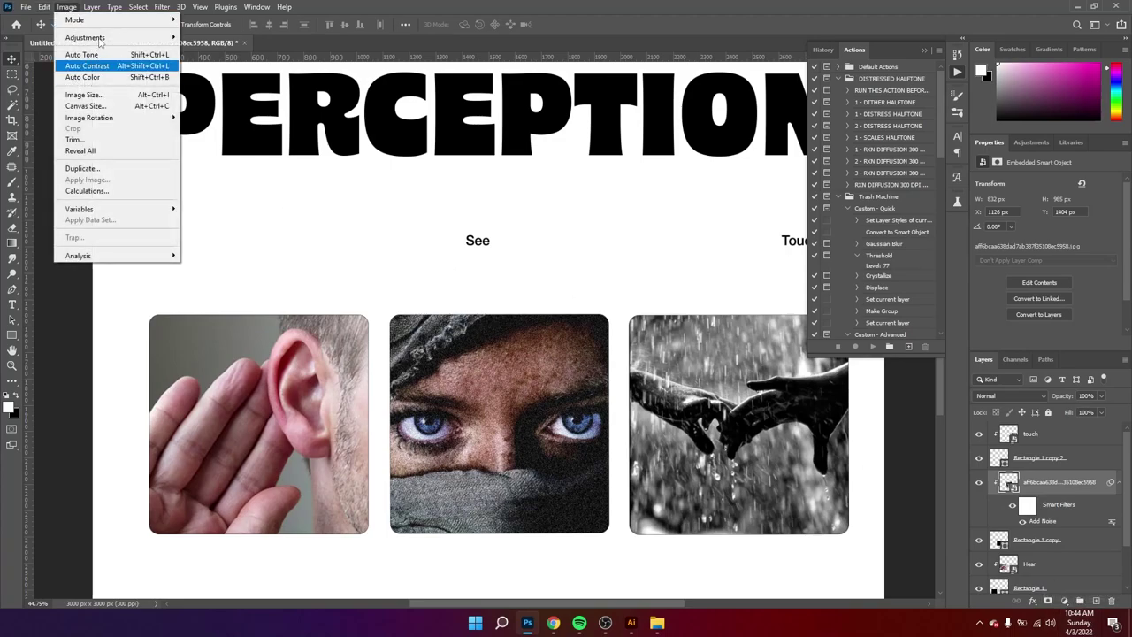
mouse_move(127, 44)
left_click(205, 195)
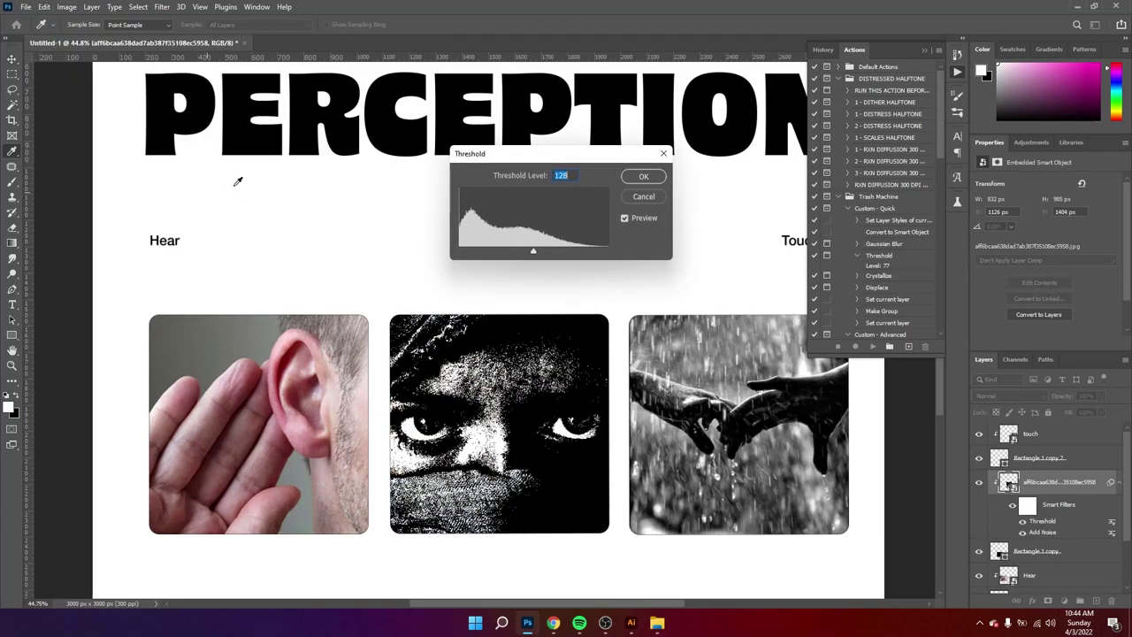
mouse_move(533, 252)
left_mouse_down()
mouse_move(521, 250)
mouse_move(543, 256)
mouse_move(504, 253)
mouse_move(519, 258)
left_mouse_up()
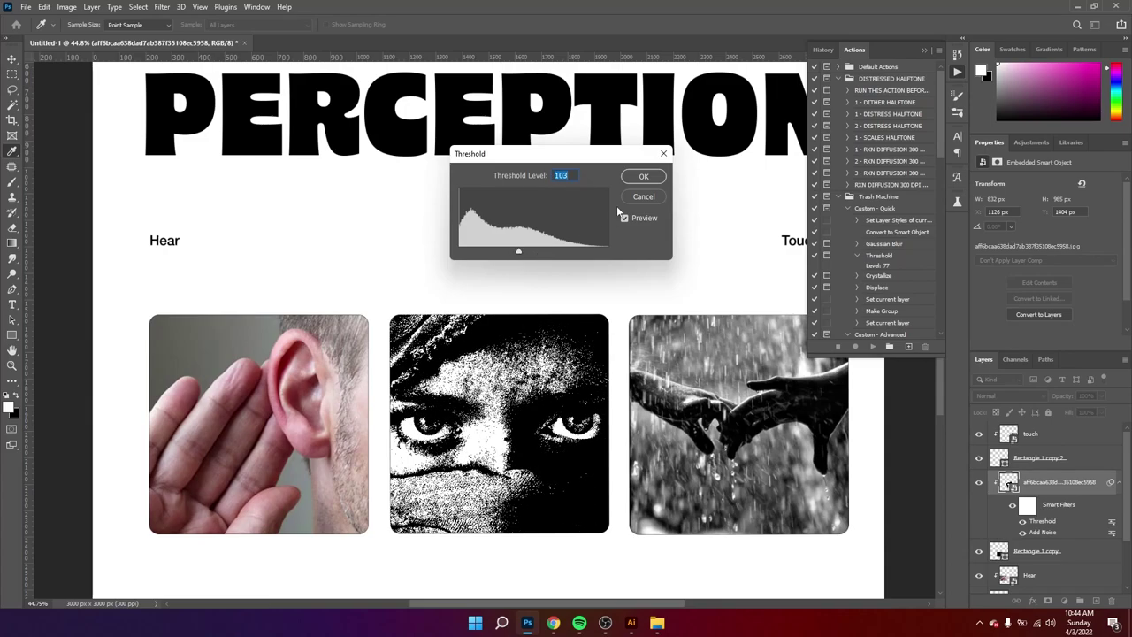
left_click(637, 179)
- Inspect the grainy black-and-white texture of the eyes photo at high magnification
key("z")
left_click_drag(494, 492, 572, 517)
left_click_drag(213, 199, 372, 440)
left_click_drag(400, 368, 445, 475)
left_click_drag(669, 493, 483, 458)
left_click_drag(728, 445, 566, 439)
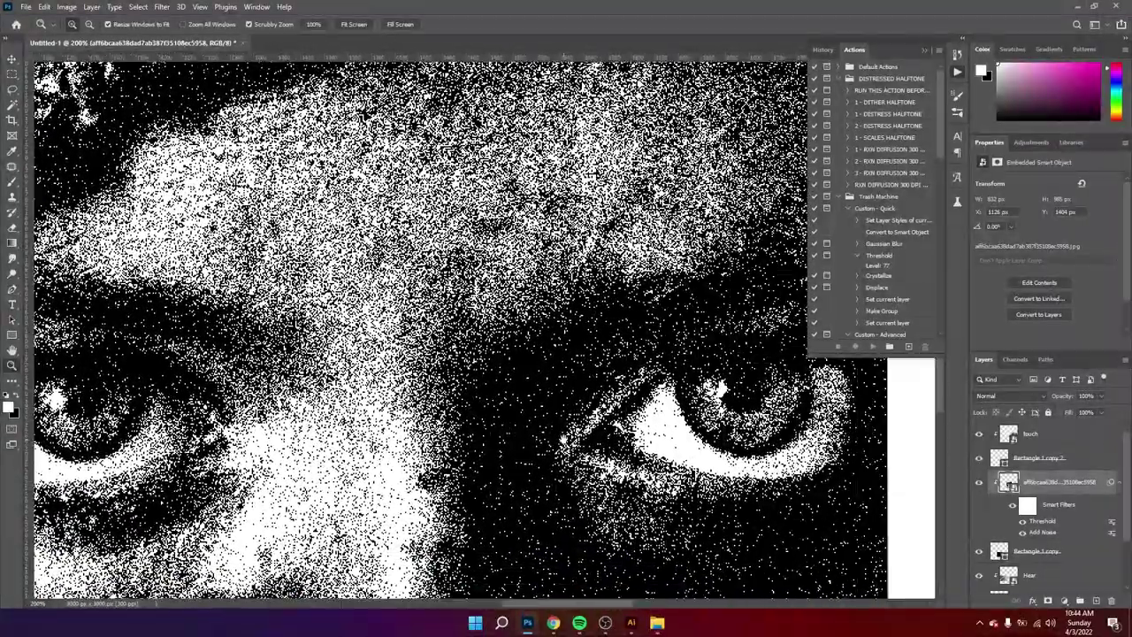
left_click_drag(499, 311, 442, 315)
left_click_drag(507, 442, 510, 407)
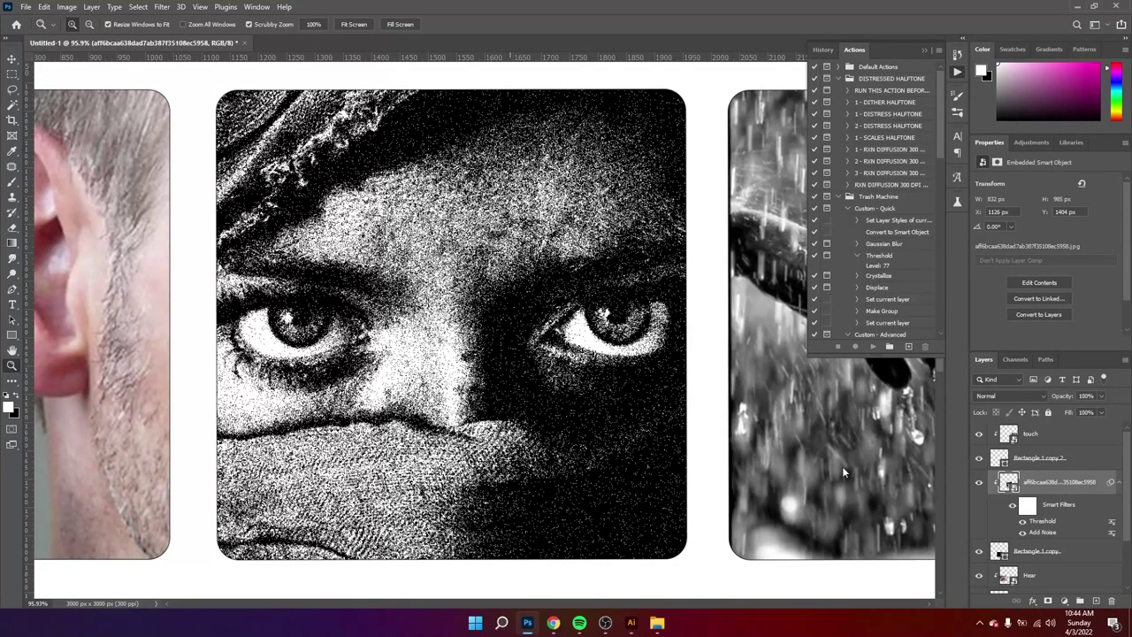
- Reselect the eyes photo layer and save the document as design tutorial.psd
left_click(1000, 552)
left_click(1056, 480)
key("ctrl+s")
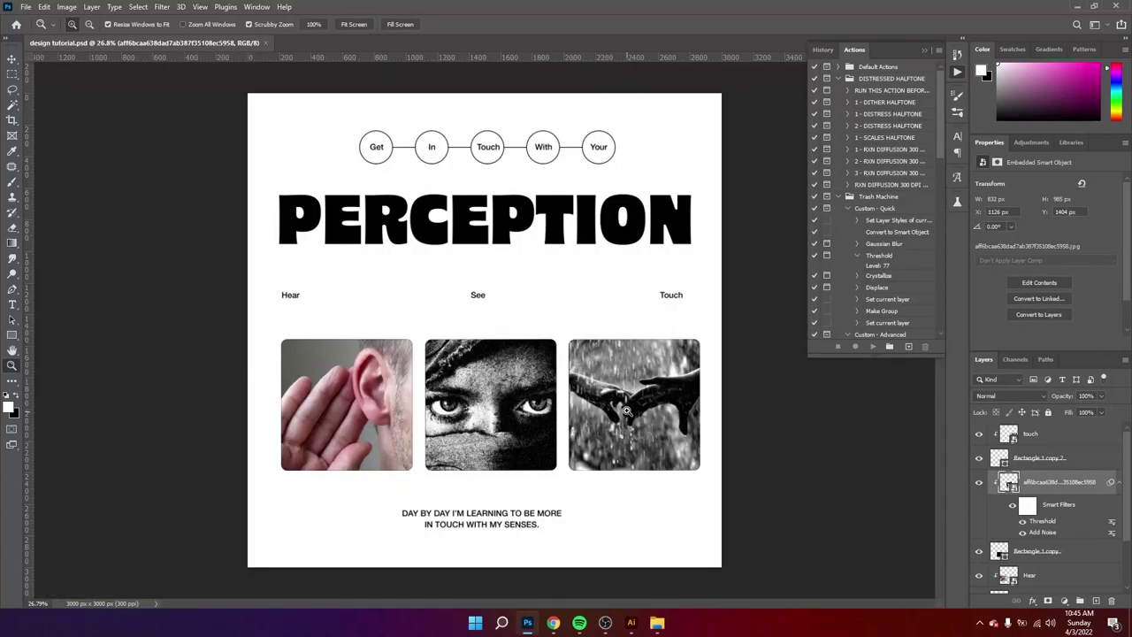
- Apply an Add Noise filter to the Hear photo with a 15% amount, Gaussian distribution and Monochromatic enabled
key("v")
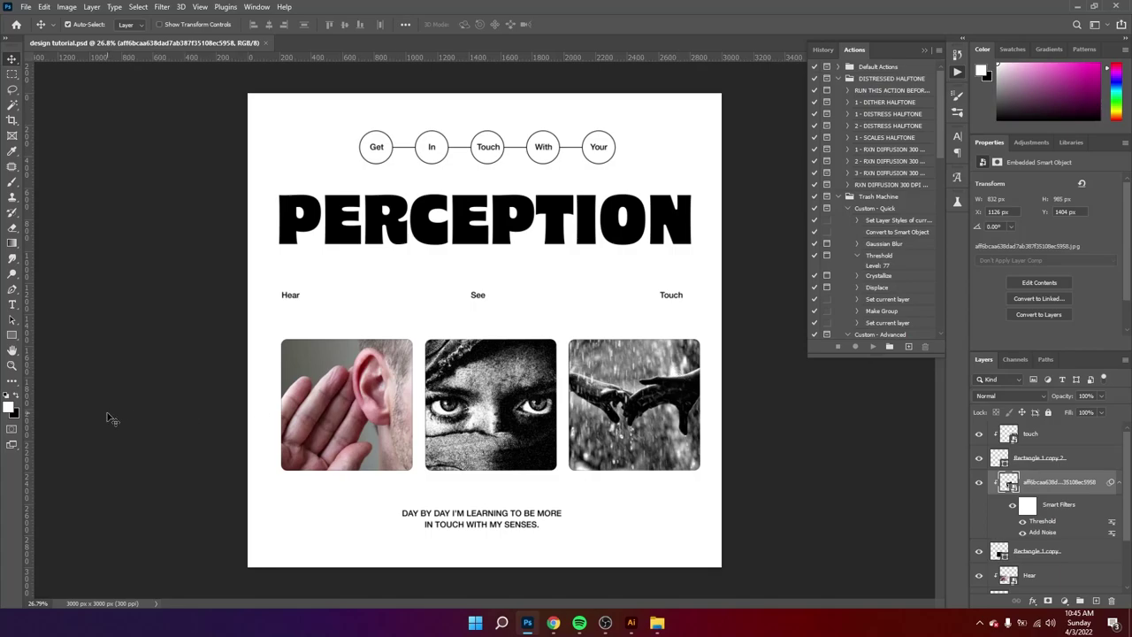
key("z")
left_click_drag(284, 406, 346, 435)
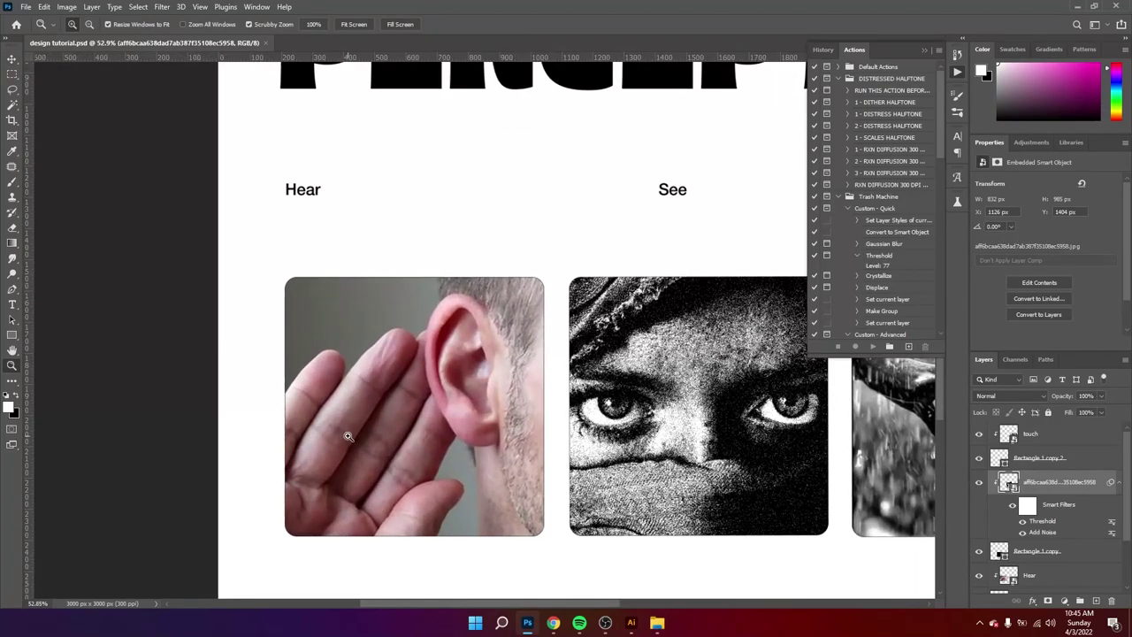
key("v")
left_click_drag(440, 418, 428, 426)
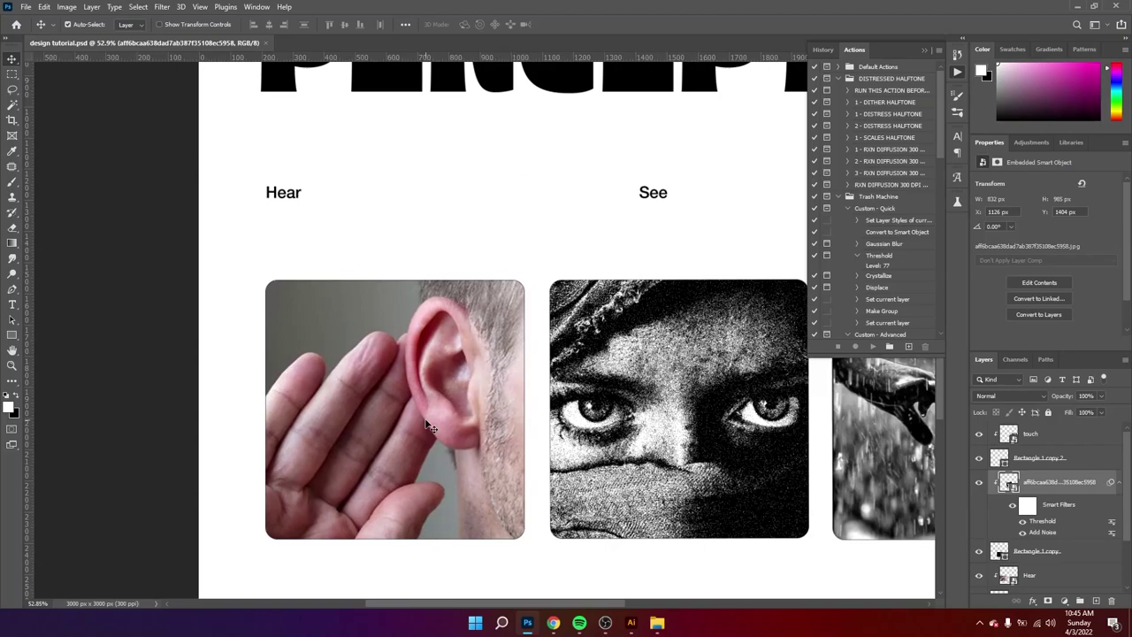
left_click(430, 424)
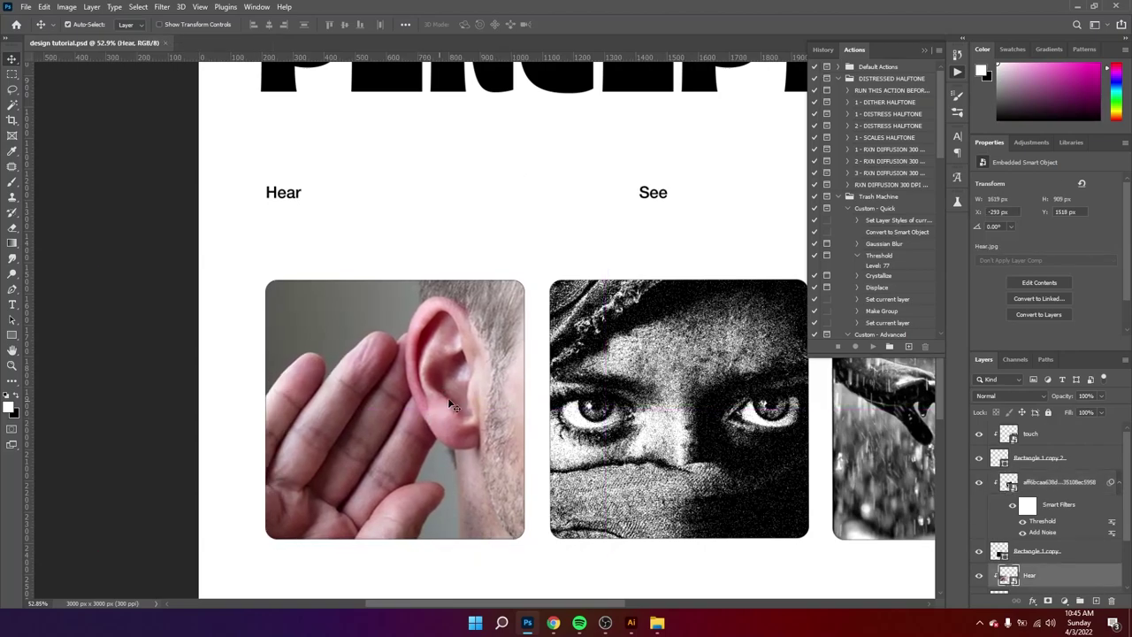
scroll(1073, 581, "down", 2)
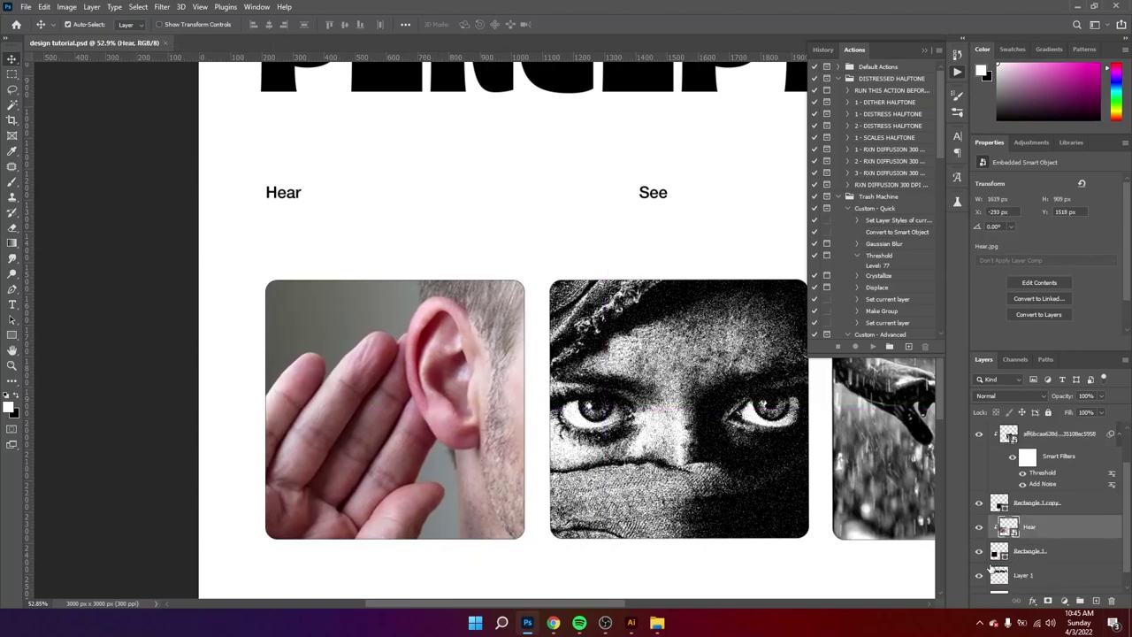
left_click(979, 526)
left_click(979, 527)
left_click(162, 8)
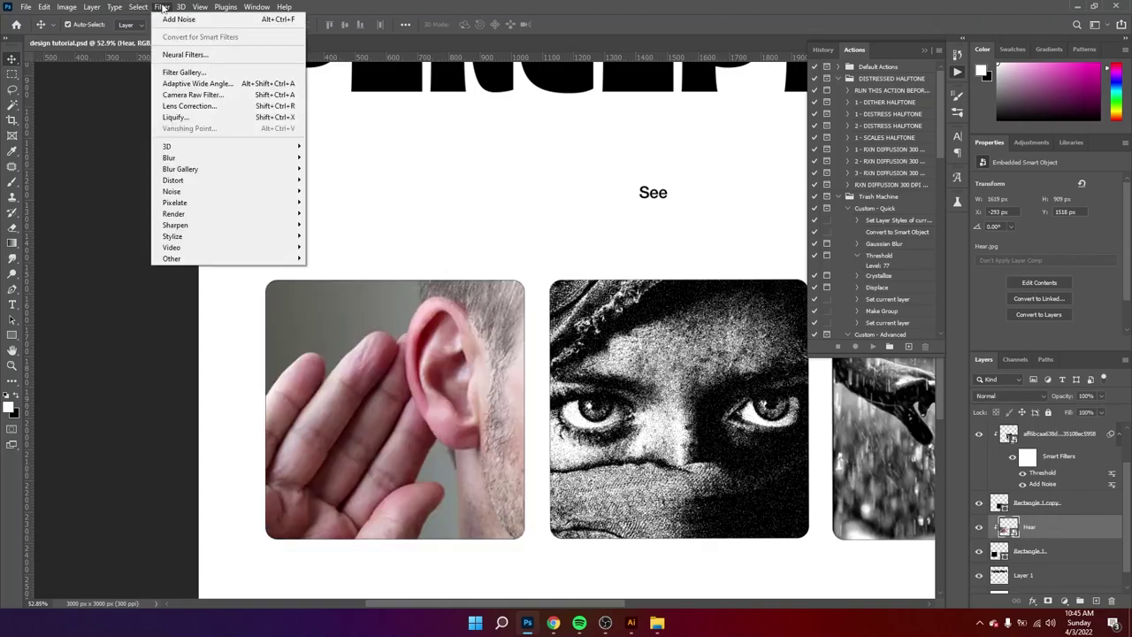
left_click(346, 190)
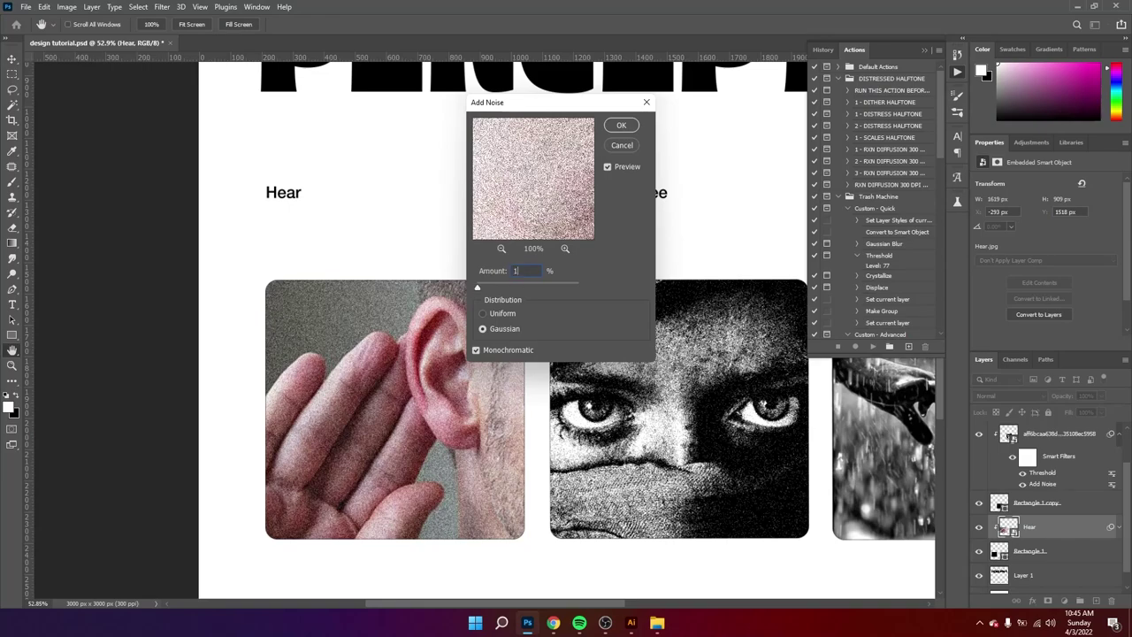
key("Return")
- Apply a Threshold adjustment to the noisy Hear photo and dismiss the storage notification
left_click(68, 7)
mouse_move(97, 45)
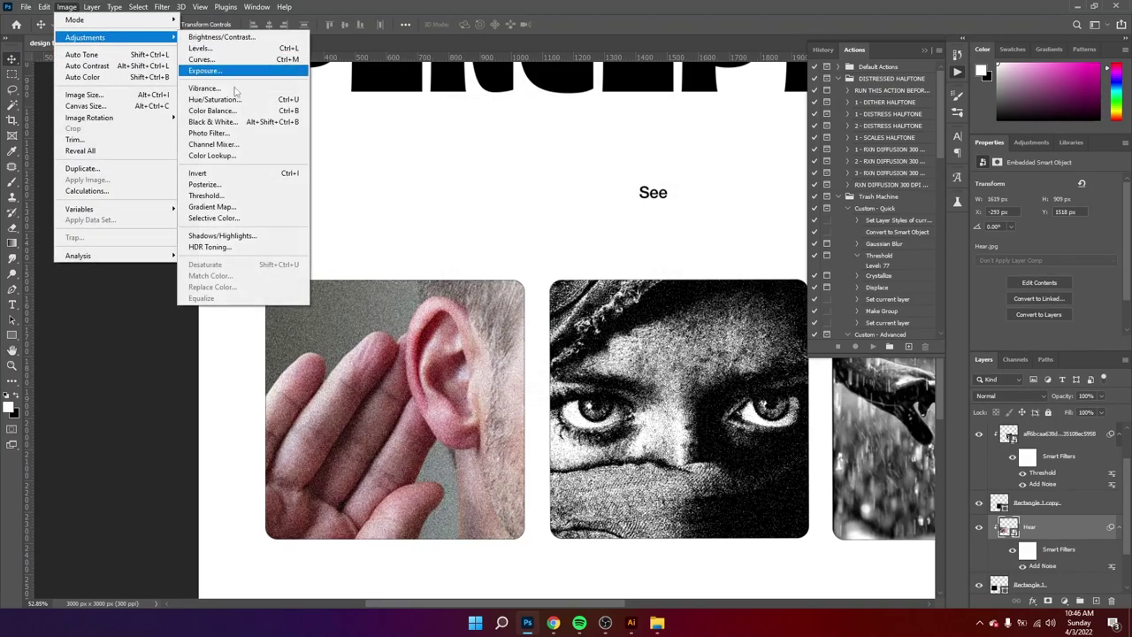
left_click(244, 196)
left_click_drag(533, 247, 536, 252)
left_click(638, 180)
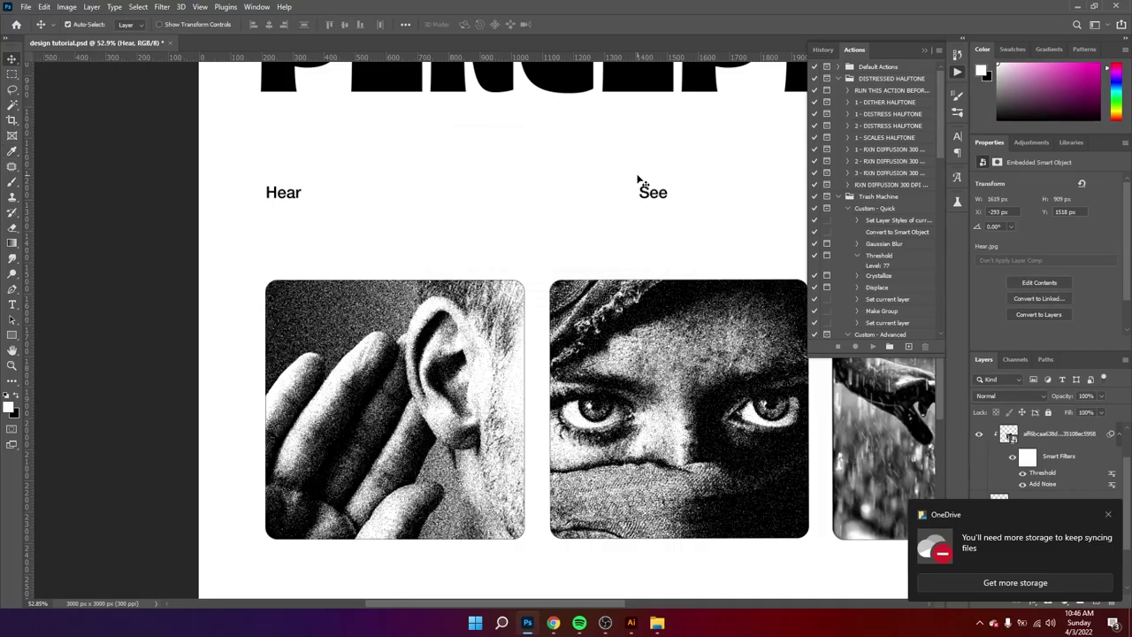
left_click(1108, 514)
- Apply an Add Noise filter to the touch photo with a 15% amount, Gaussian distribution and Monochromatic enabled
left_click_drag(610, 423, 613, 426)
key("z")
mouse_move(378, 398)
left_mouse_down()
mouse_move(432, 406)
mouse_move(376, 406)
left_mouse_up()
left_click_drag(928, 464, 395, 432)
key("v")
left_click(395, 432)
left_click(67, 7)
mouse_move(162, 7)
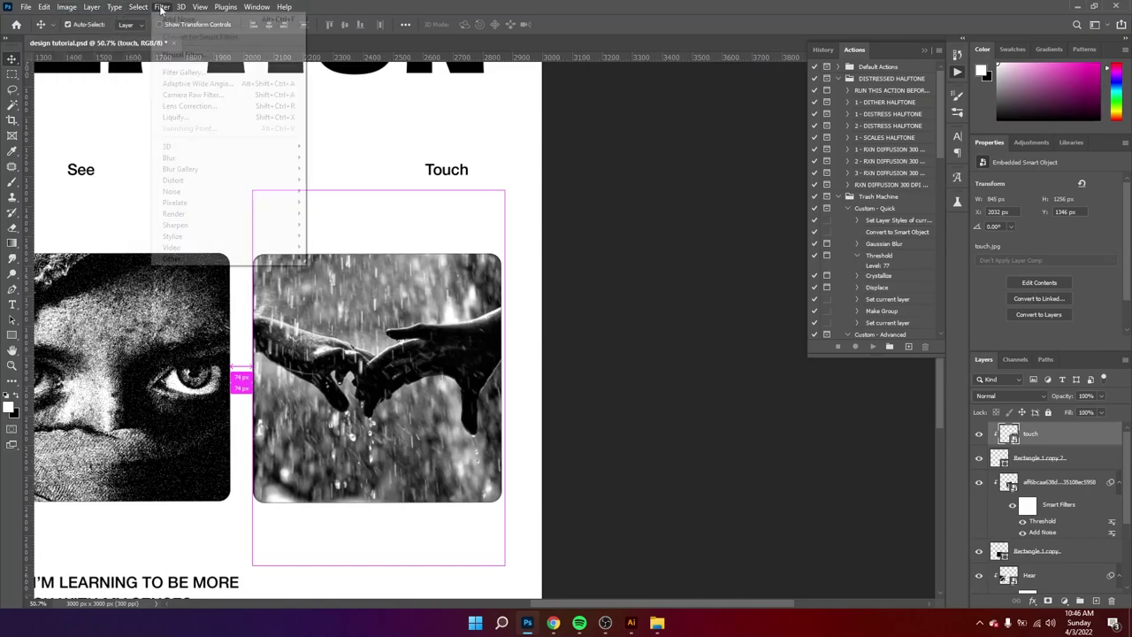
mouse_move(208, 192)
left_click(354, 192)
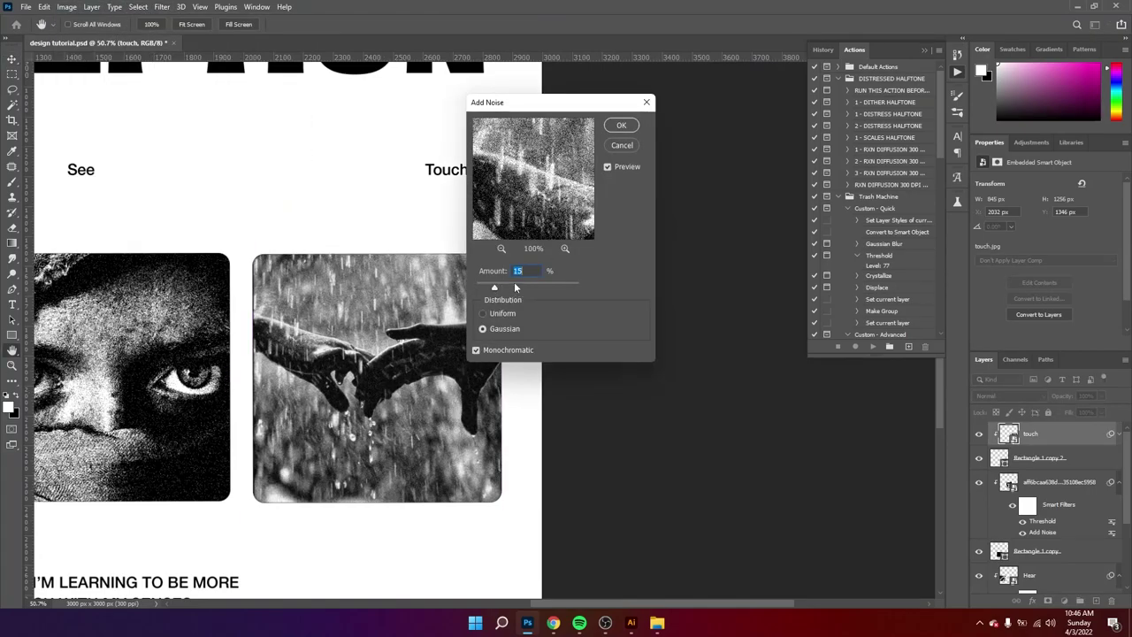
key("Return")
- Apply a Threshold adjustment to the noisy touch photo at level 100
left_click(66, 6)
mouse_move(86, 39)
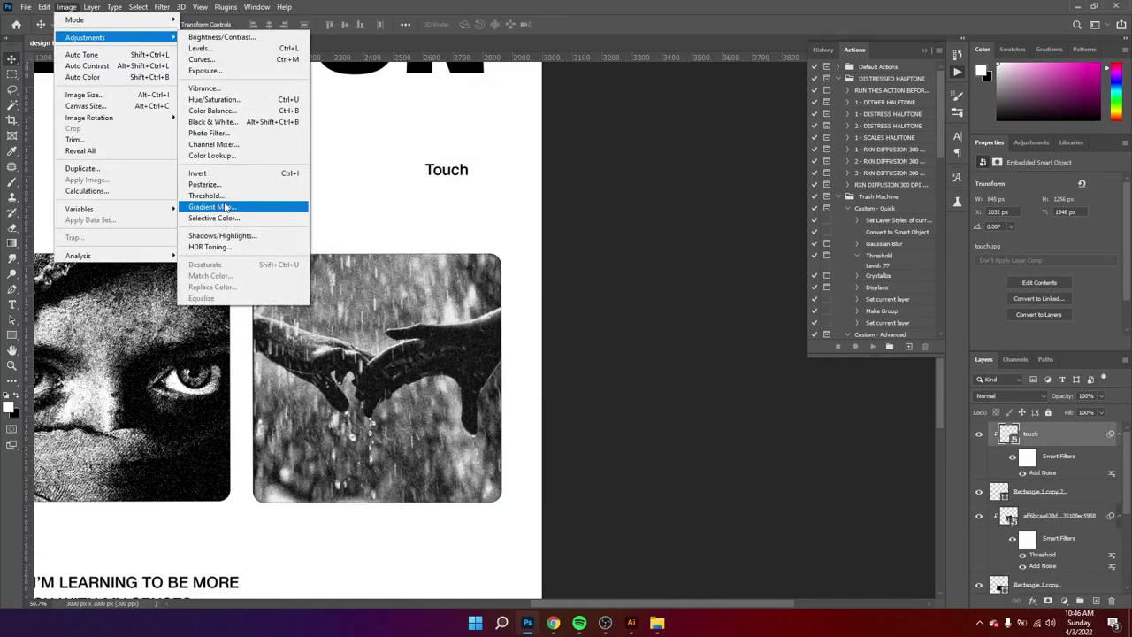
left_click(212, 196)
mouse_move(534, 252)
left_mouse_down()
mouse_move(506, 253)
mouse_move(518, 252)
left_mouse_up()
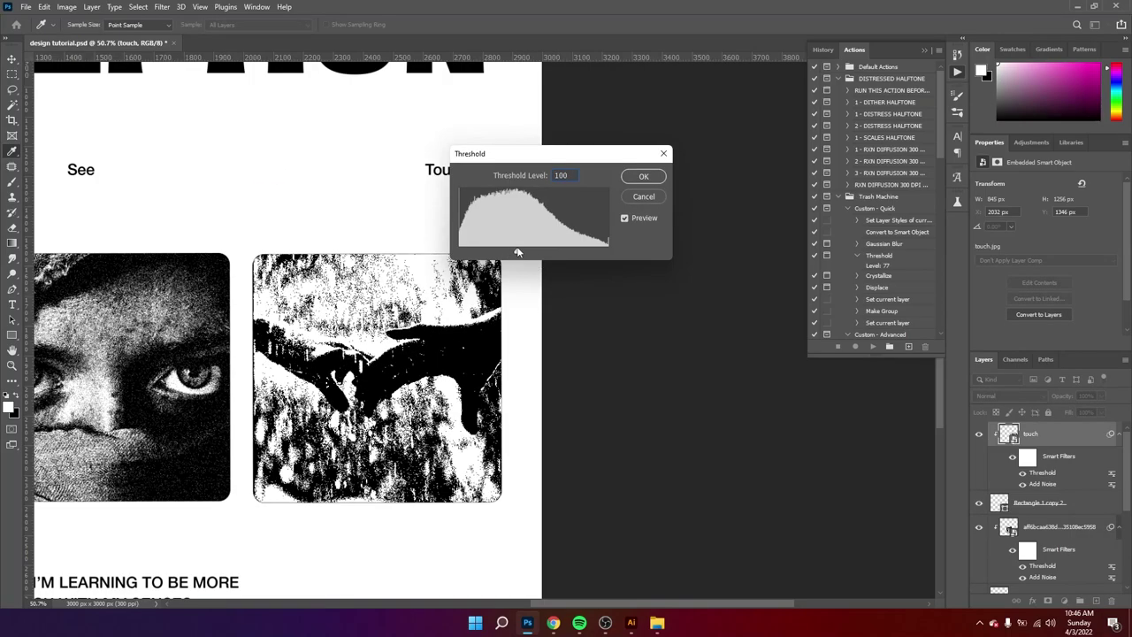
left_click(630, 184)
- Review the three black-and-white photos within the whole poster layout and look through the layer stack
left_click_drag(265, 439, 403, 411)
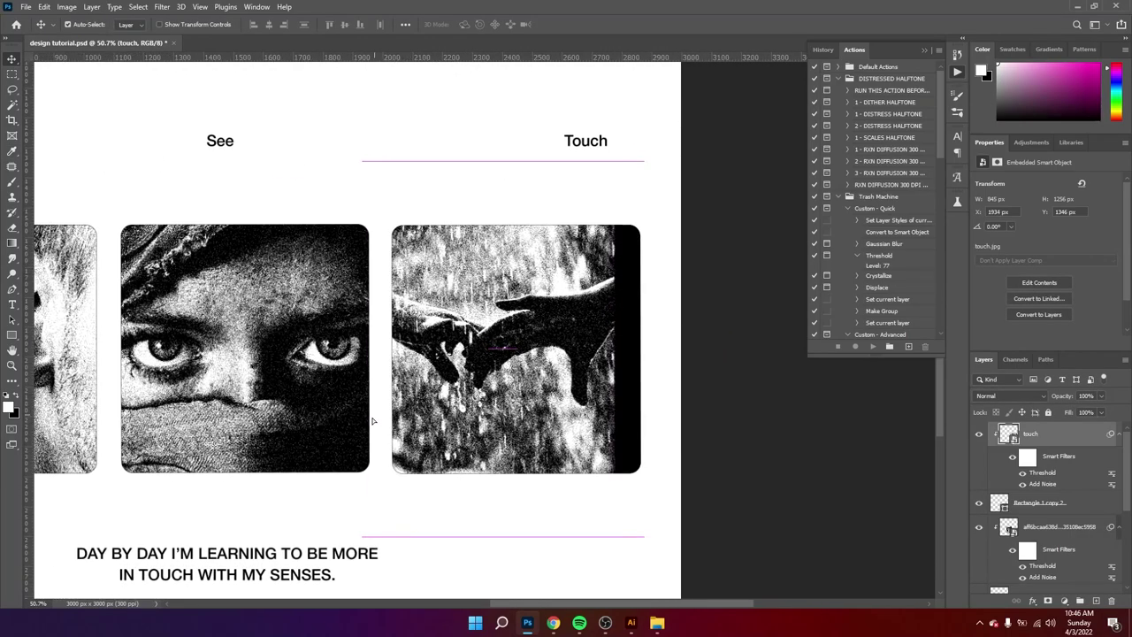
key("z")
key("ctrl+0")
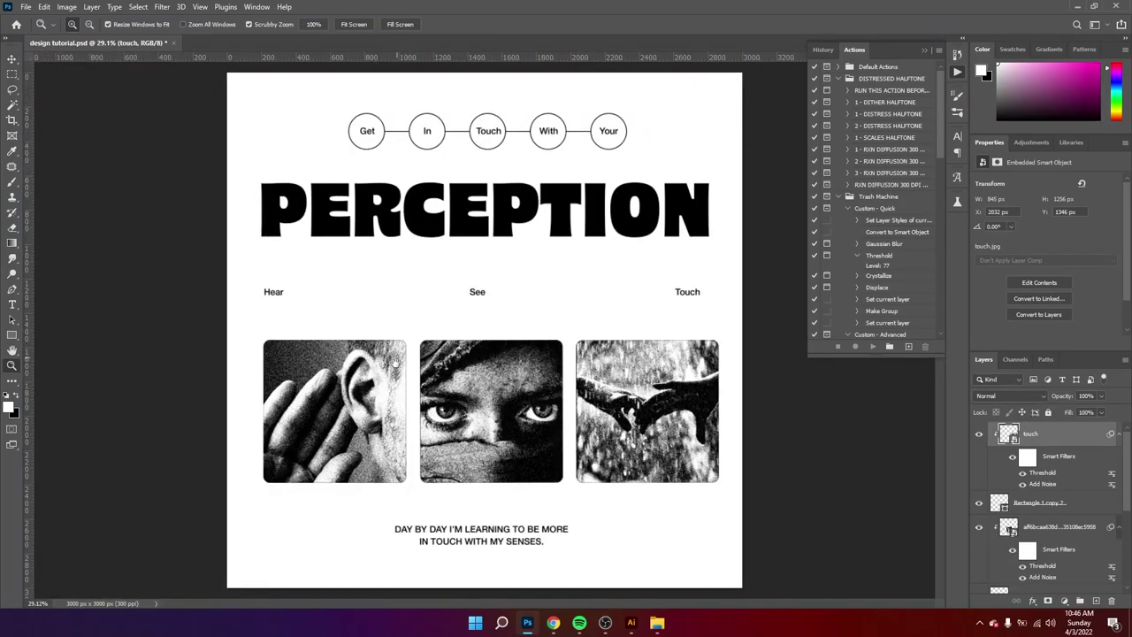
key("v")
key("z")
scroll(1026, 553, "down", 5)
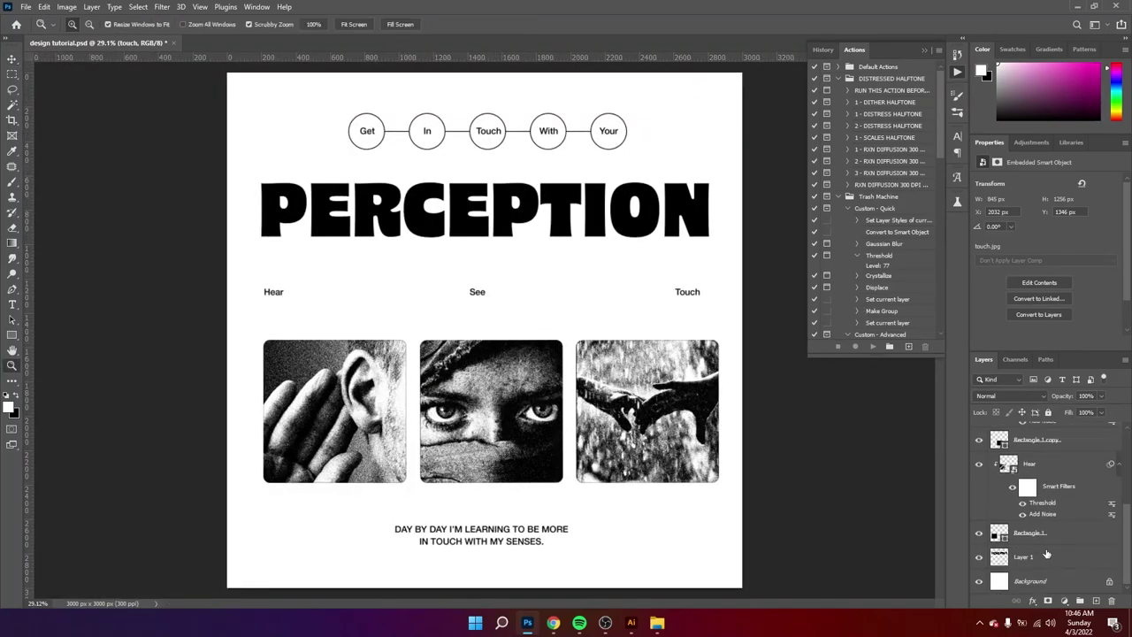
left_click(476, 293)
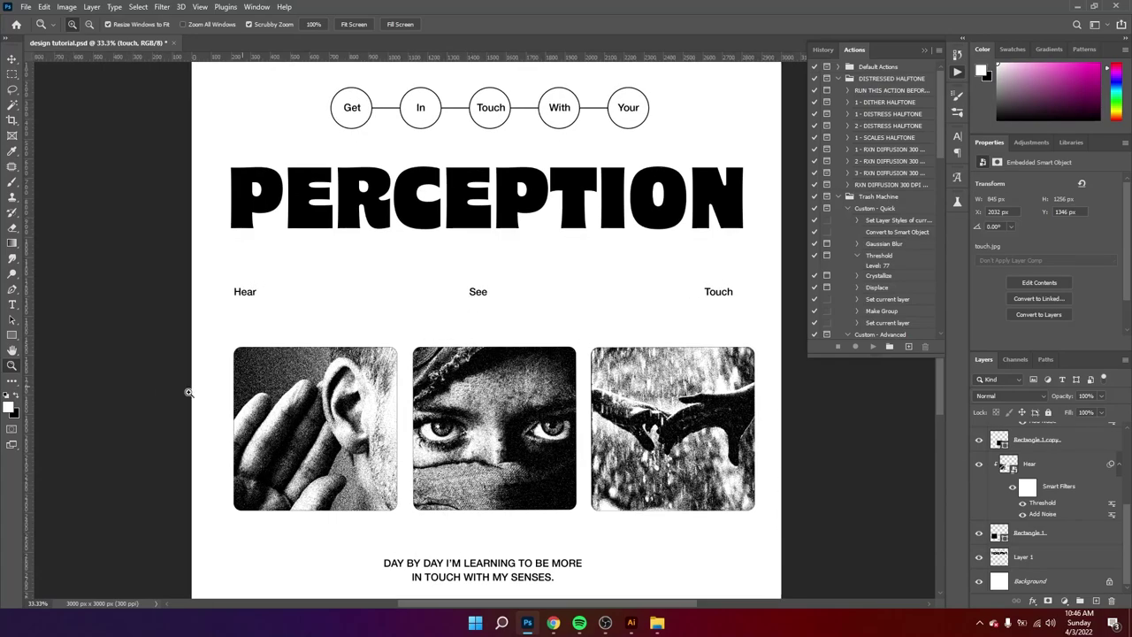
key("v")
left_click_drag(144, 377, 733, 453)
left_click_drag(657, 435, 605, 395)
key("z")
scroll(768, 454, "up", 1)
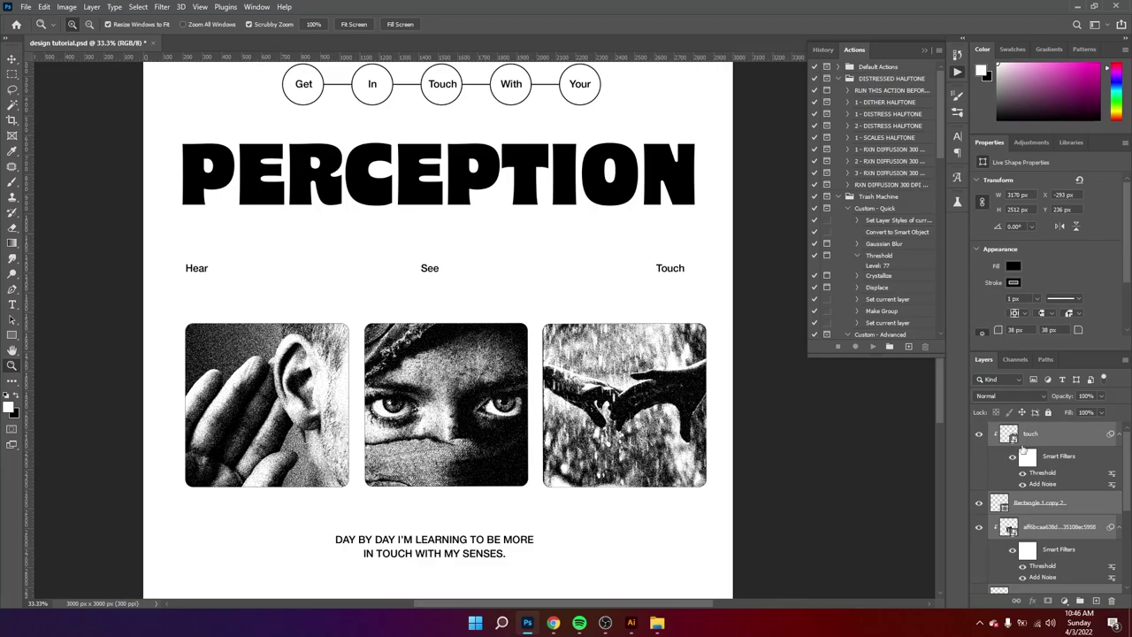
left_click(847, 402)
key("ctrl+0")
key("v")
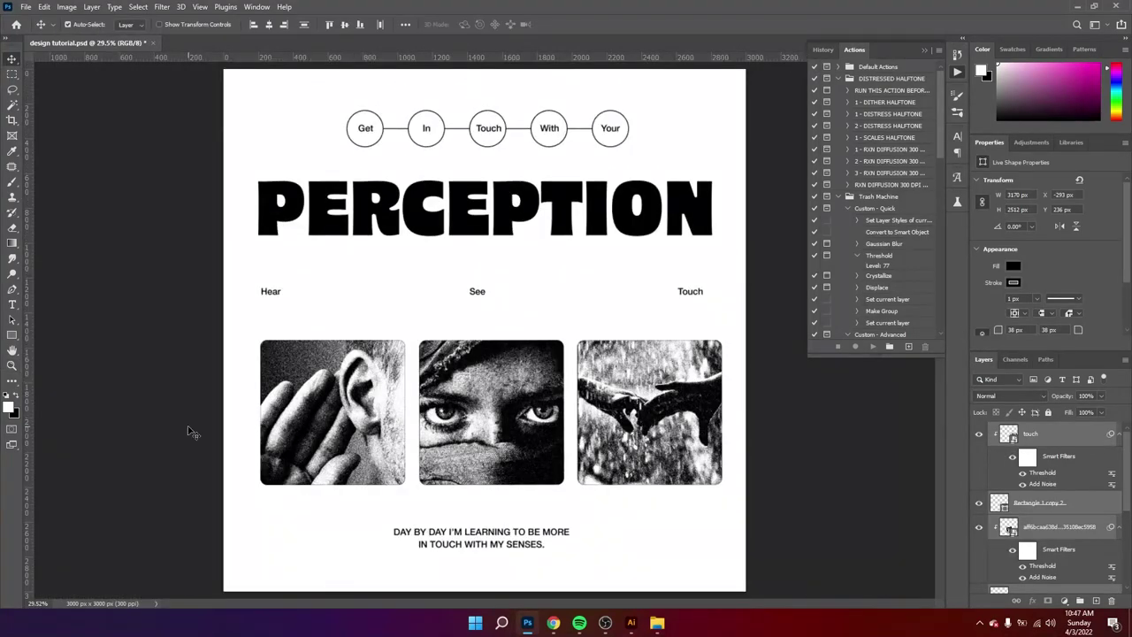
- Group the three photos with their rounded frames, leaving the text artwork in Layer 1 out of the group
left_click_drag(137, 420, 767, 431)
scroll(1070, 501, "down", 4)
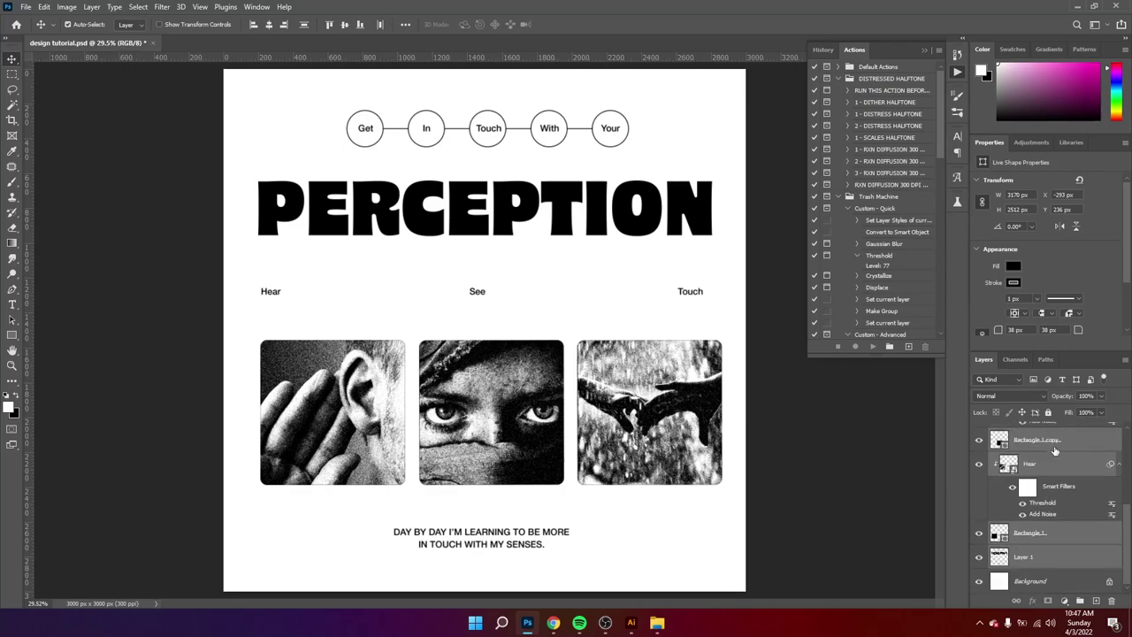
left_click(1024, 560, "ctrl")
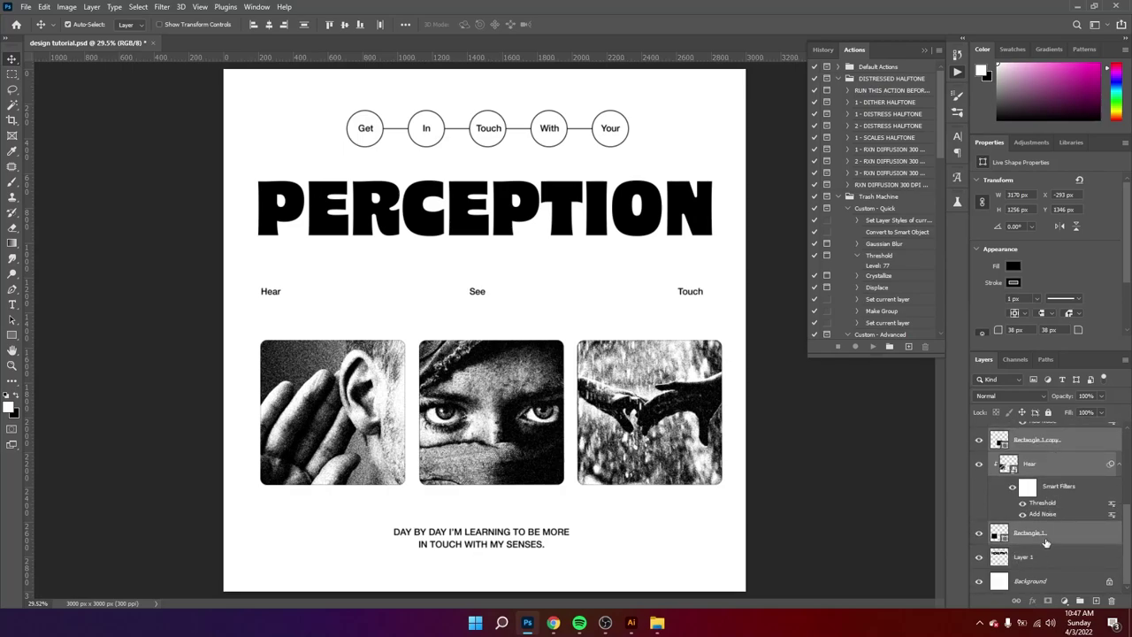
scroll(1047, 541, "up", 2)
key("ctrl+g")
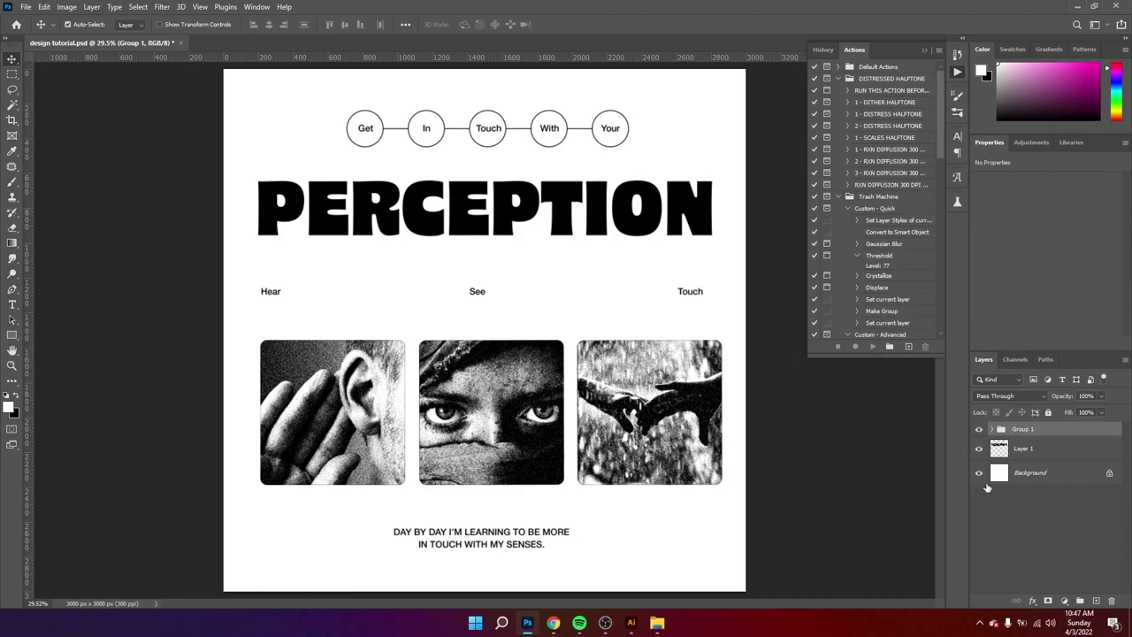
- Toggle the photo group's visibility and leave the group hidden
left_click(979, 429)
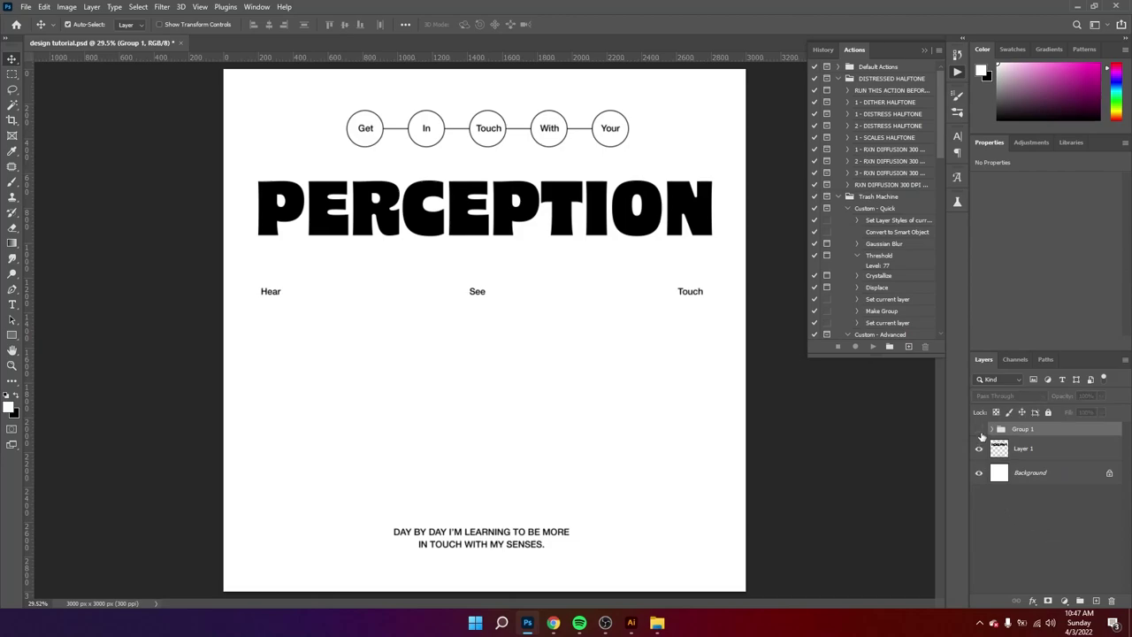
left_click(979, 429)
left_click(979, 430)
left_click(979, 430)
left_click(979, 429)
- Select the word See on Layer 1, centre it horizontally on the canvas and deselect it
left_click(1008, 454)
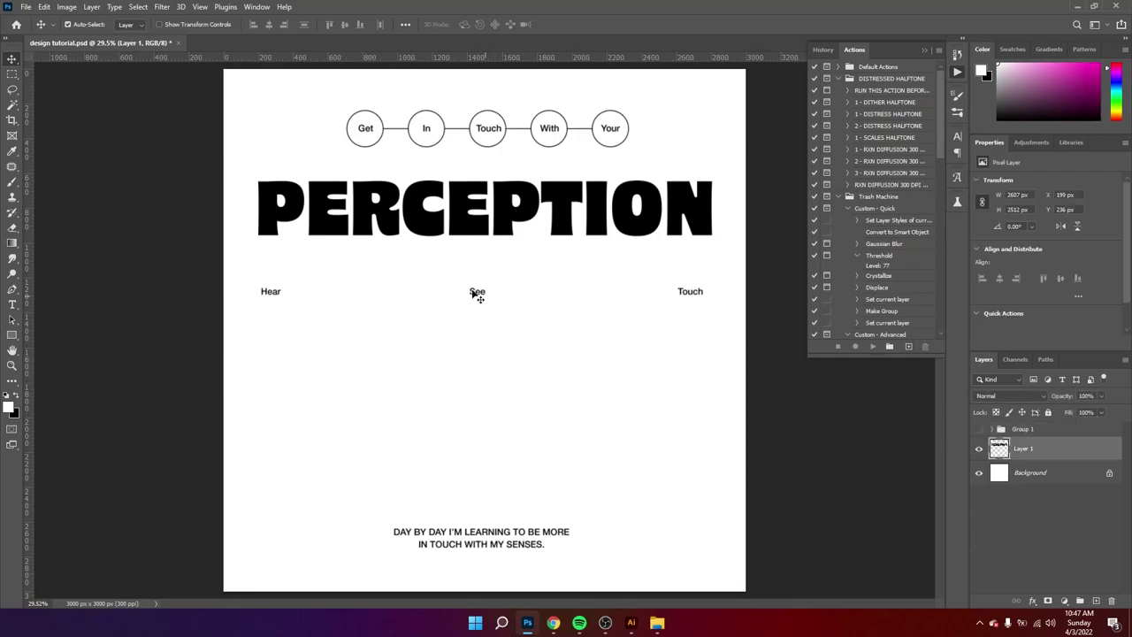
left_click(13, 74)
mouse_move(421, 266)
left_mouse_down()
mouse_move(515, 307)
mouse_move(482, 293)
left_mouse_up()
left_click(13, 60)
left_click(269, 25)
key("ctrl+d")
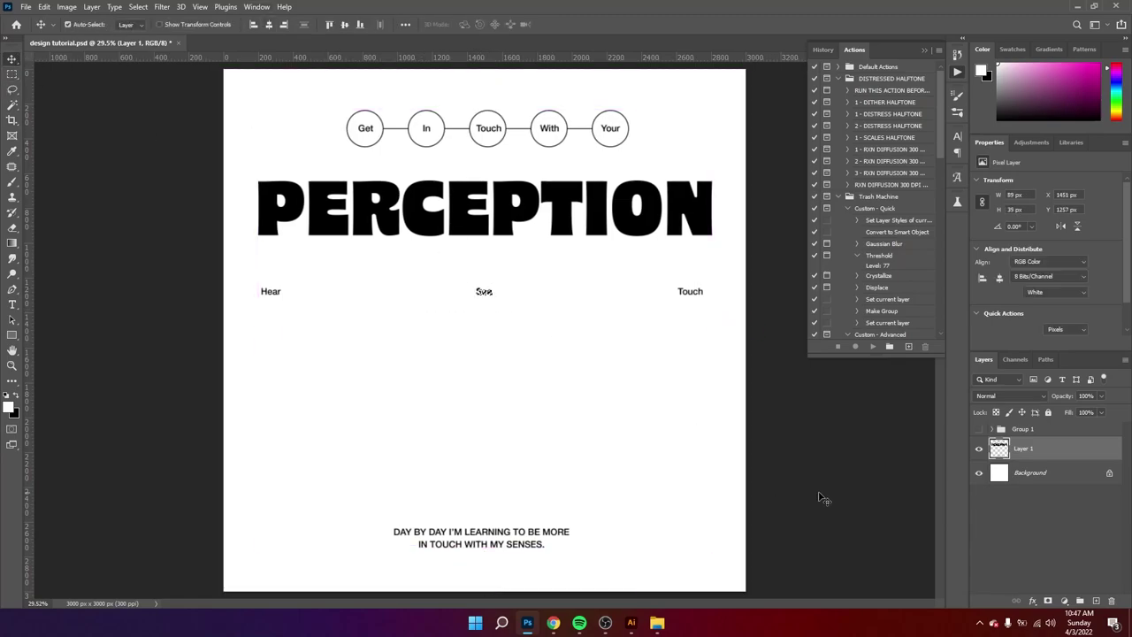
left_click(818, 496)
- Select the PERCEPTION title on Layer 1 with a rectangular marquee and copy it onto a new layer
key("z")
key("m")
left_click_drag(241, 164, 722, 246)
key("v")
left_click(1021, 449)
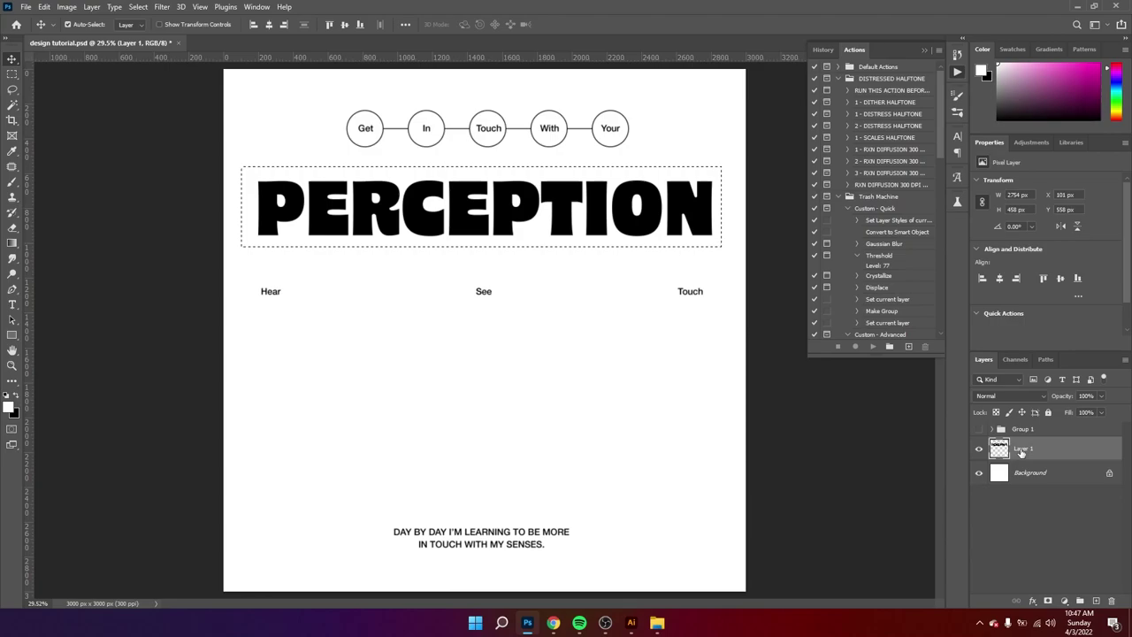
key("ctrl+j")
- Delete the PERCEPTION title from Layer 1 and toggle the copied title layer's visibility to check the separation
left_click(1021, 473)
key("m")
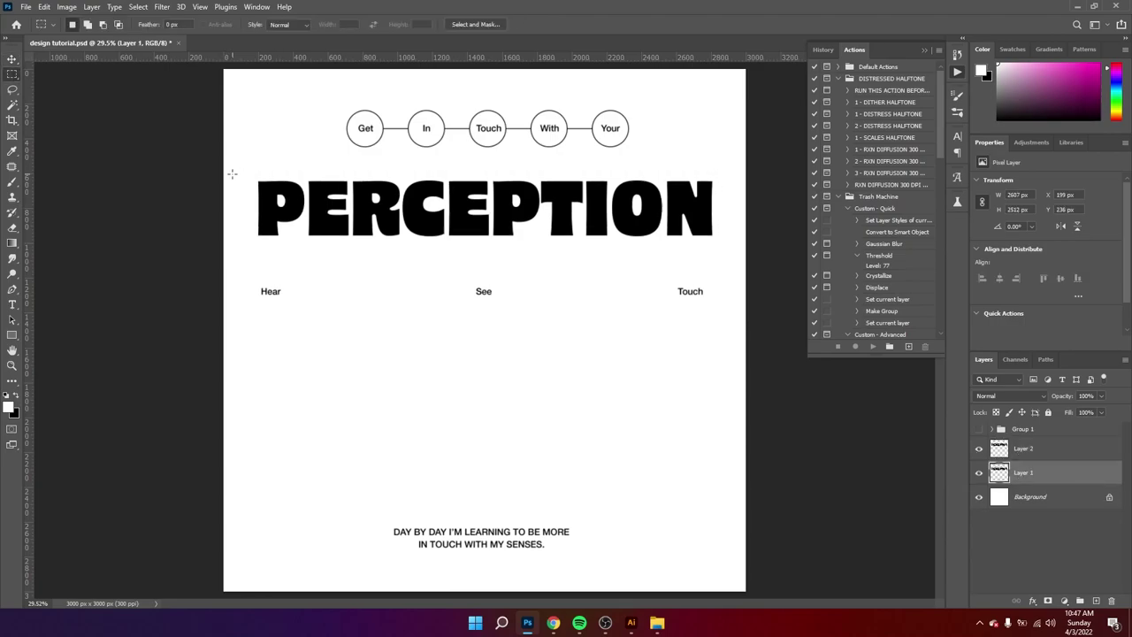
left_click_drag(244, 167, 724, 252)
key("ctrl+d")
left_click(1040, 452)
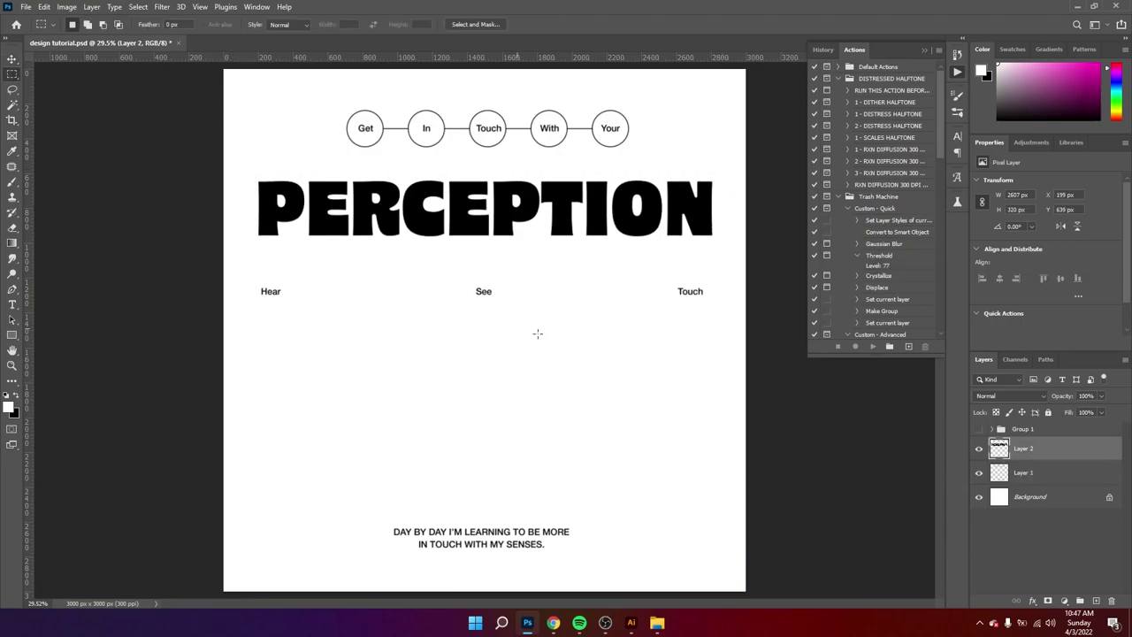
left_click(978, 449)
left_click(978, 449)
- Move the PERCEPTION title down to about X 182 px, Y 671 px
key("ctrl+t")
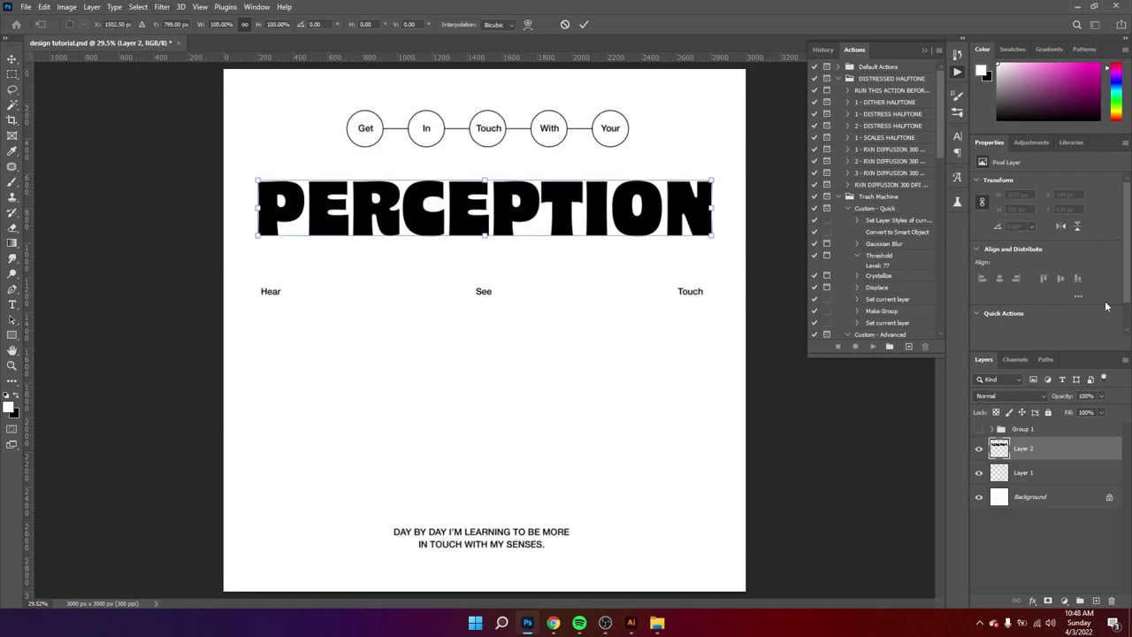
key("Return")
left_click(1079, 297)
scroll(1053, 306, "down", 1)
key("v")
left_click_drag(519, 207, 517, 209)
left_click_drag(444, 301, 565, 222)
left_click(544, 222)
scroll(562, 222, "down", 1)
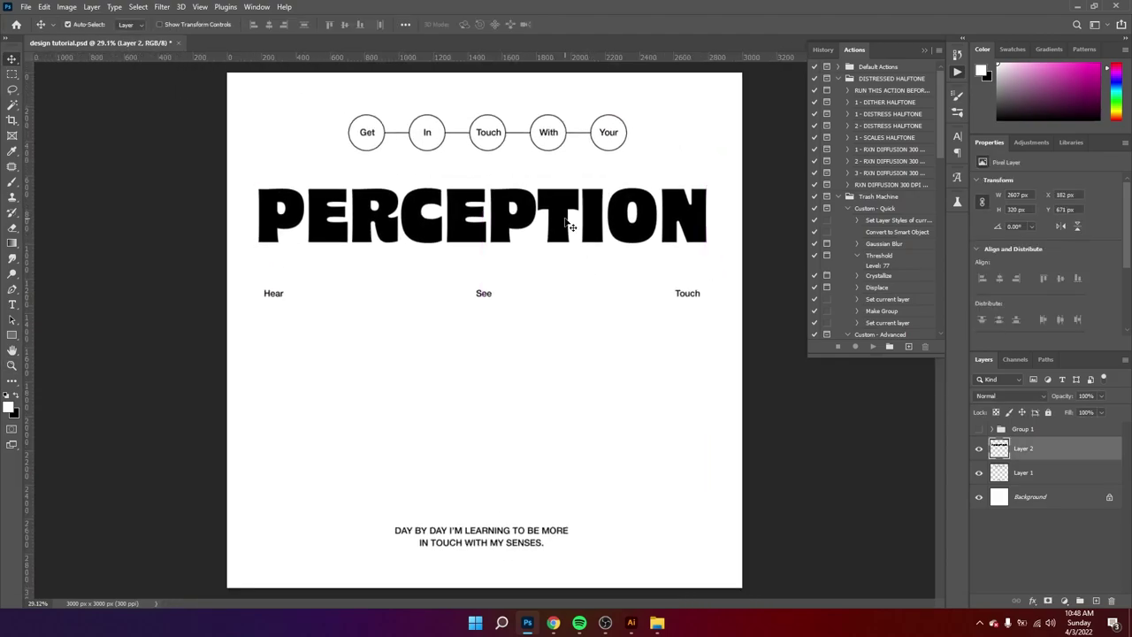
- Show the photo group again and move it up to just below the Hear, See and Touch labels
left_click_drag(174, 361, 497, 412)
left_click(407, 407)
scroll(991, 463, "up", 1)
left_click(992, 429)
left_click(1023, 429)
key("ctrl+t")
key("Return")
left_click_drag(579, 345, 574, 345)
left_click(584, 24)
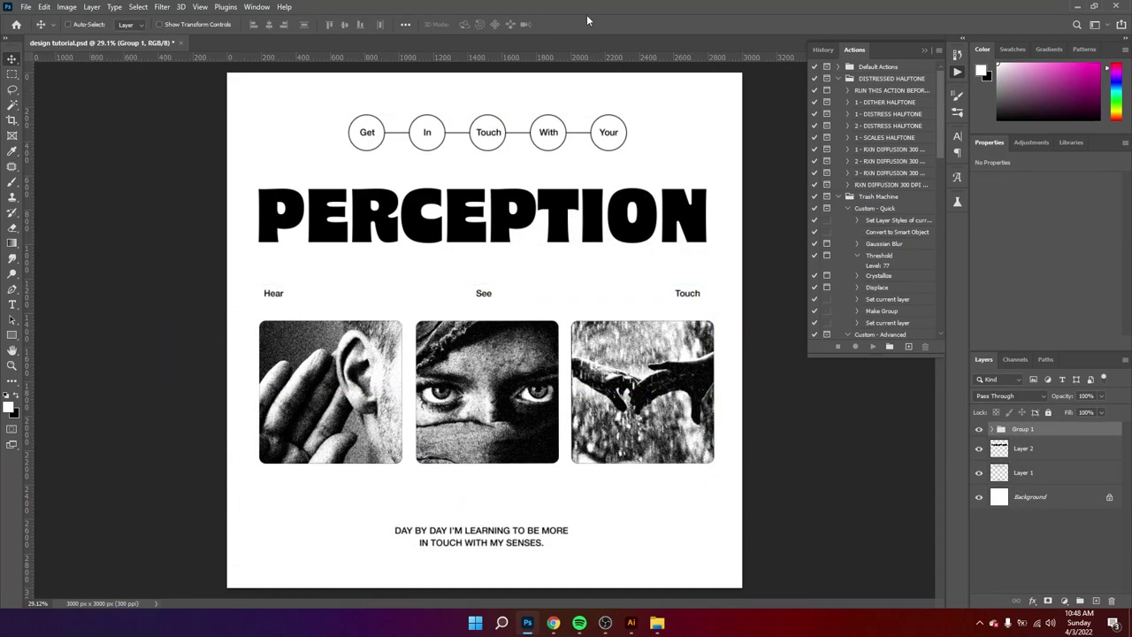
- Display the document grid and check the photo row's placement against it
key("ctrl+apostrophe")
left_click(731, 407)
key("z")
left_click_drag(728, 330, 761, 384)
left_click_drag(340, 428, 721, 422)
key("v")
- Set the alignment reference to Canvas and centre the photo group horizontally
right_click(1060, 435)
left_click(406, 25)
left_click(449, 131)
left_click(440, 154)
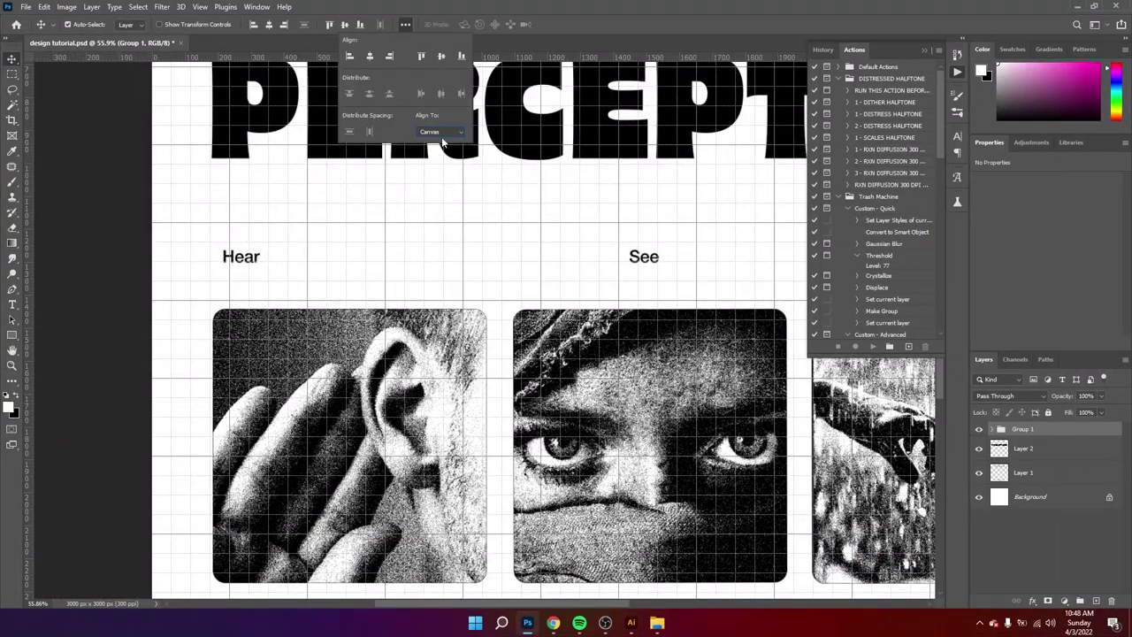
left_click(370, 55)
left_click(496, 212)
- Centre the PERCEPTION title layer horizontally on the canvas
key("z")
left_click_drag(619, 292, 553, 293)
key("v")
mouse_move(428, 262)
left_mouse_down()
mouse_move(442, 262)
mouse_move(428, 255)
left_mouse_up()
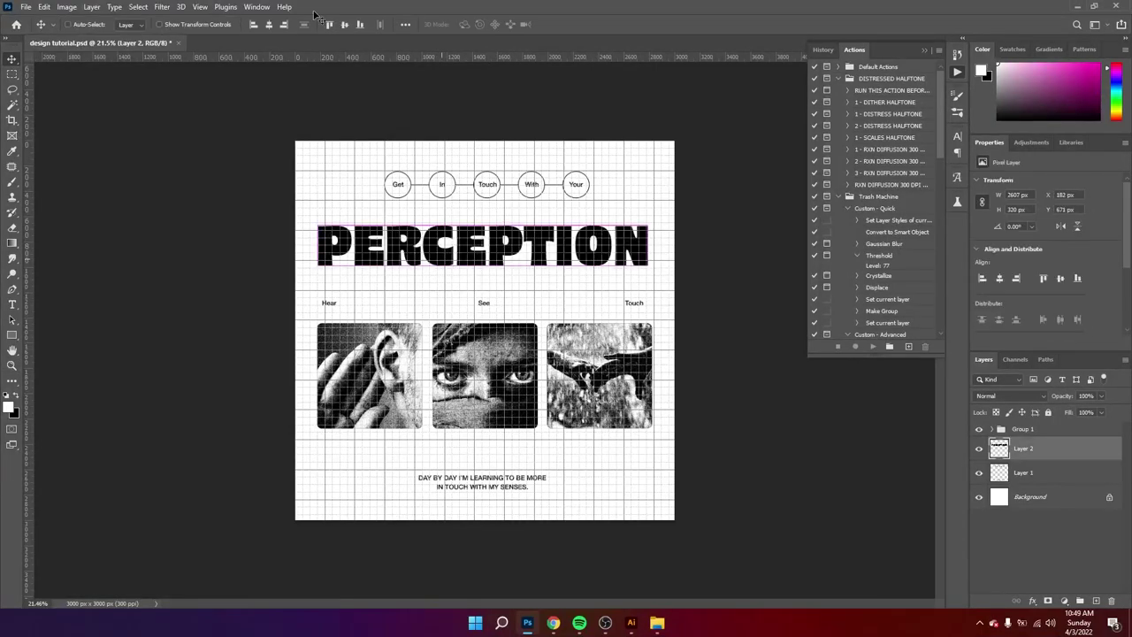
left_click(269, 25)
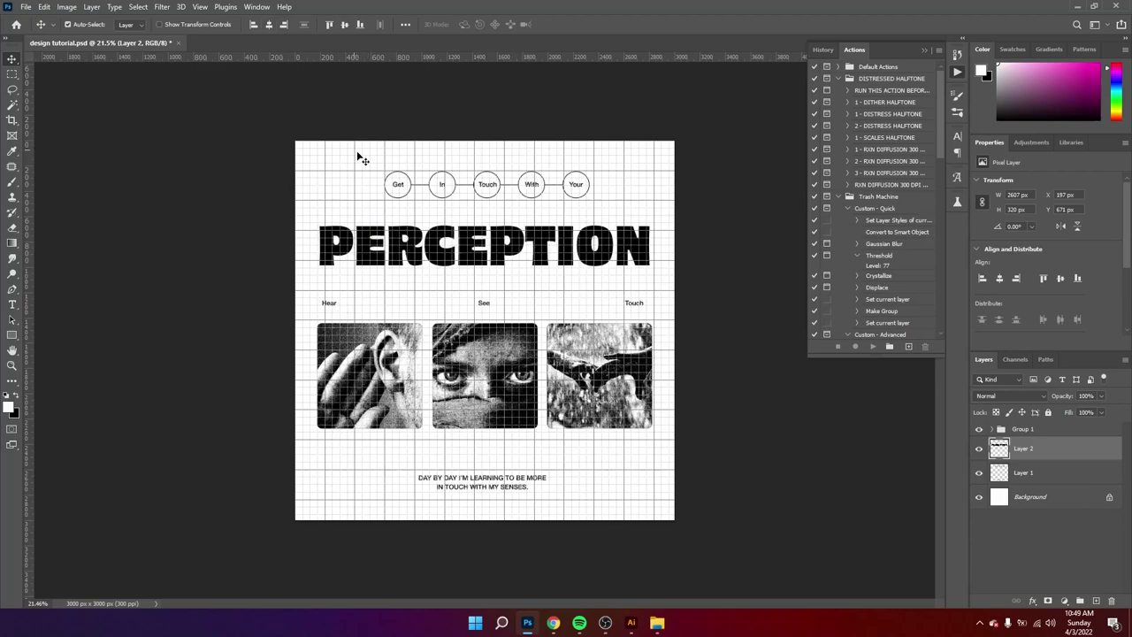
- Centre the layer holding the circles, labels and bottom quote horizontally on the canvas
left_click(428, 212)
left_click_drag(328, 174, 700, 212)
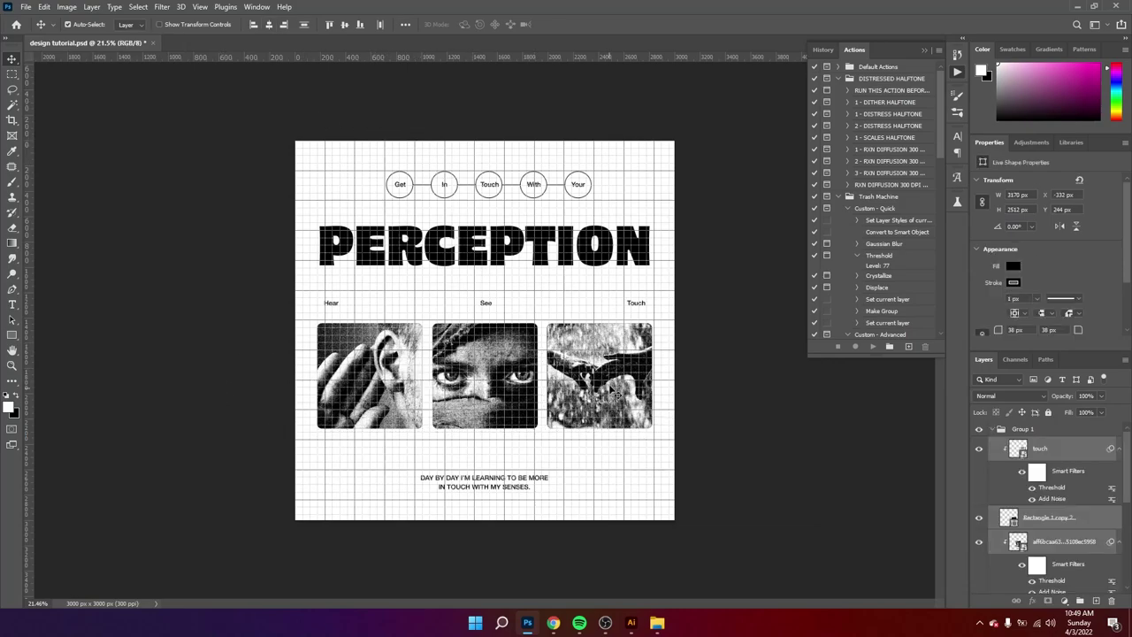
left_click_drag(616, 393, 625, 406)
key("ctrl+z")
left_click(767, 430)
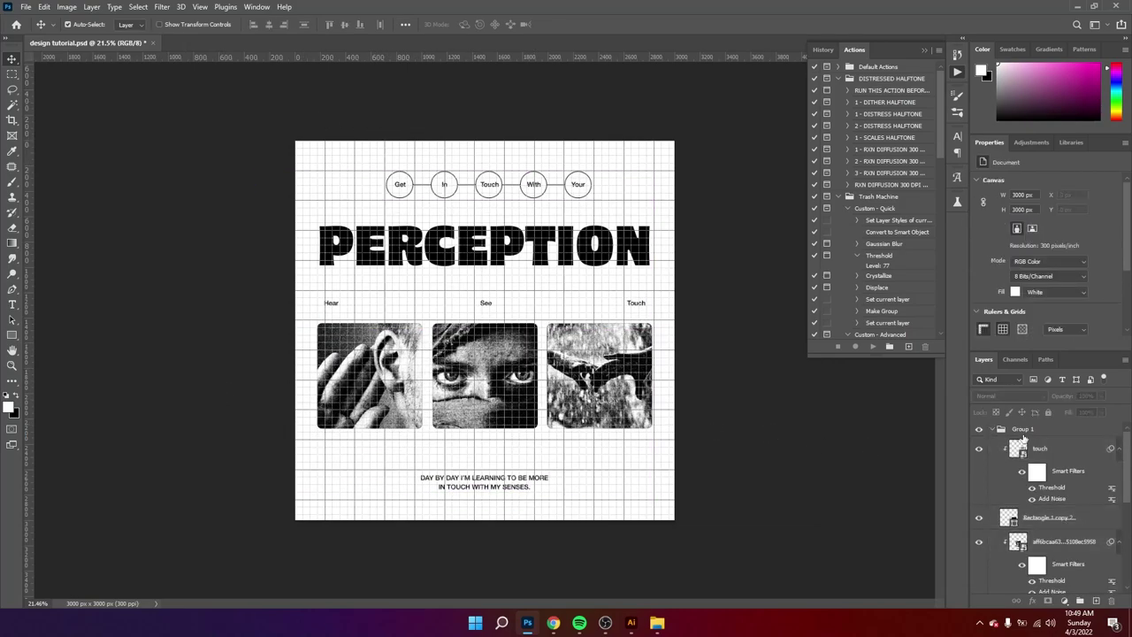
- Move the photo group straight down about 88 px, between the Hear, See and Touch labels and the bottom quote
left_click(1023, 431)
key("ctrl+t")
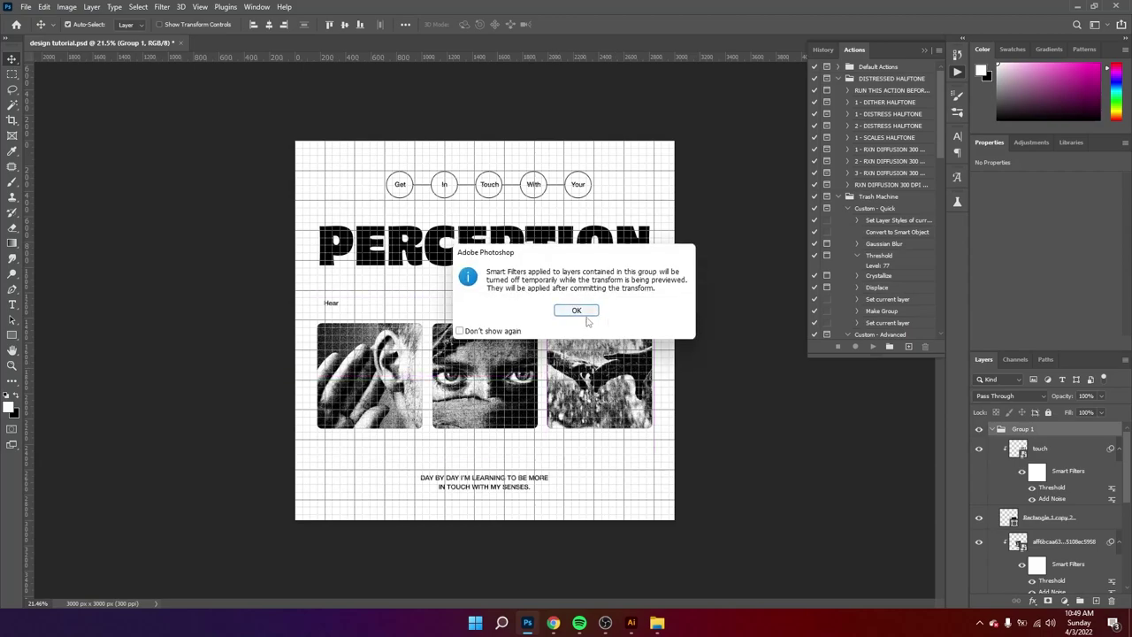
left_click(584, 311)
left_click_drag(594, 379, 595, 386)
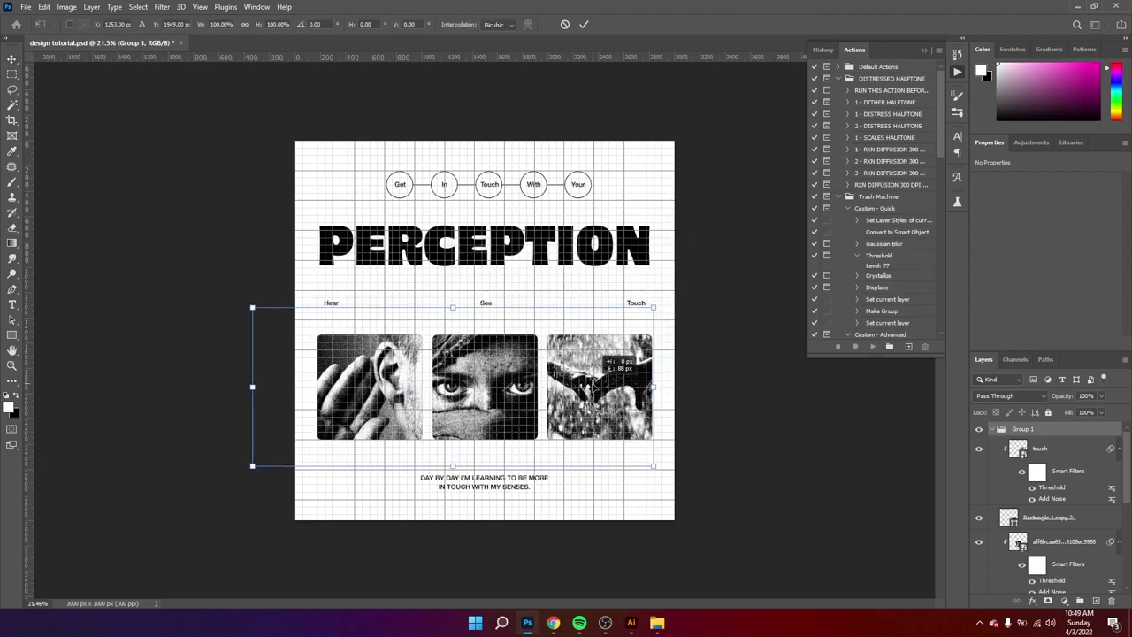
key("Return")
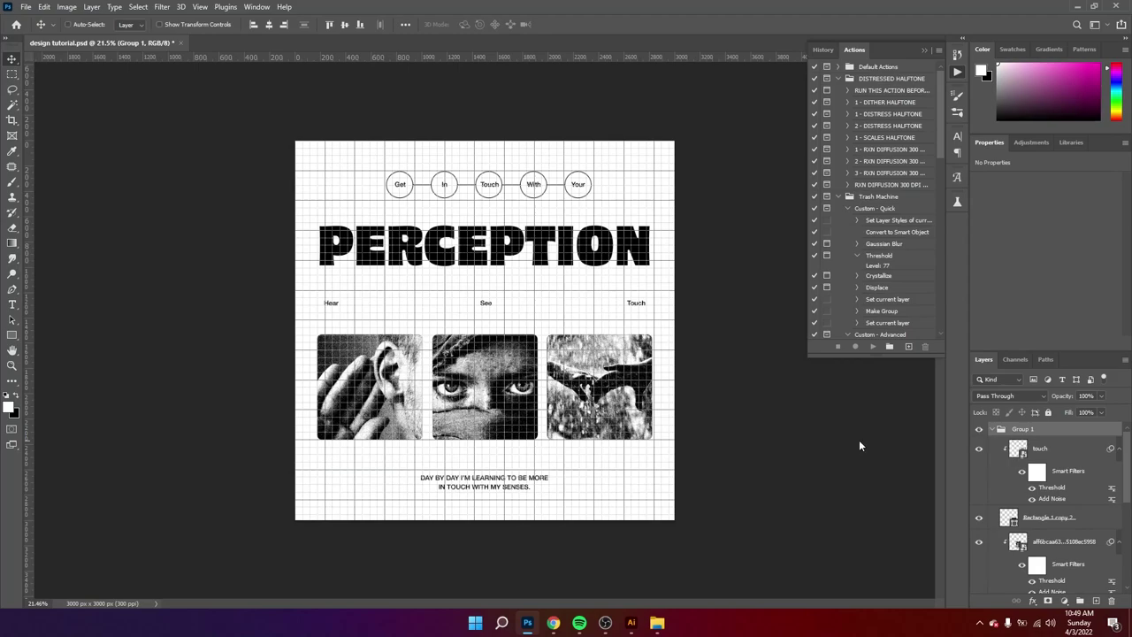
- Hide the document grid and view the whole poster without it
key("ctrl+apostrophe")
key("ctrl+space")
left_click_drag(616, 400, 635, 382)
key("z")
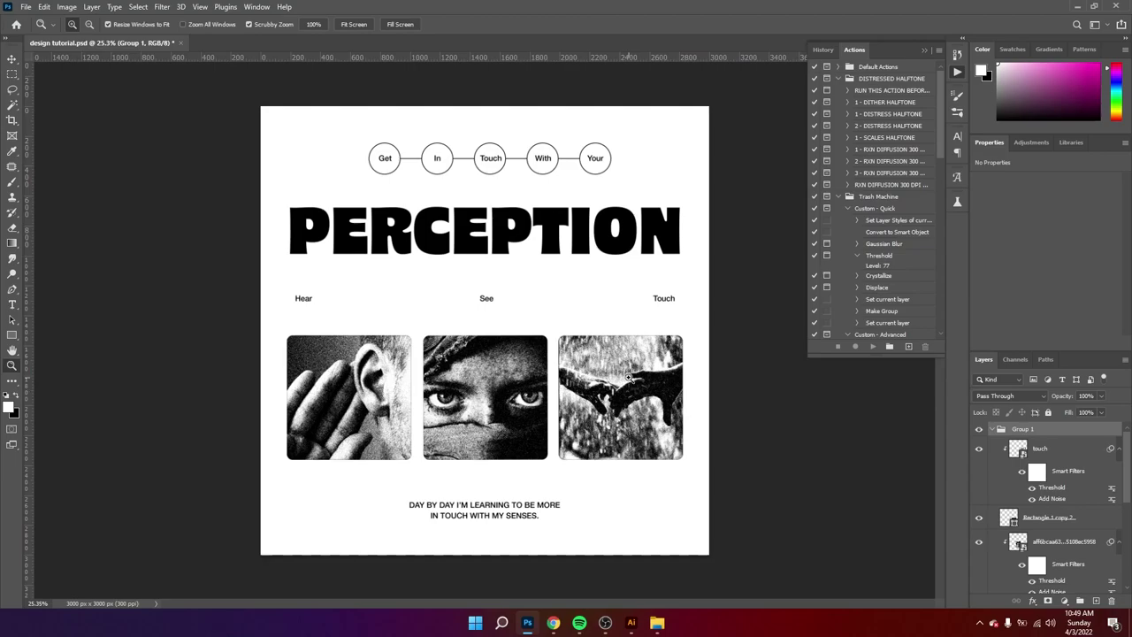
left_click_drag(624, 376, 508, 389)
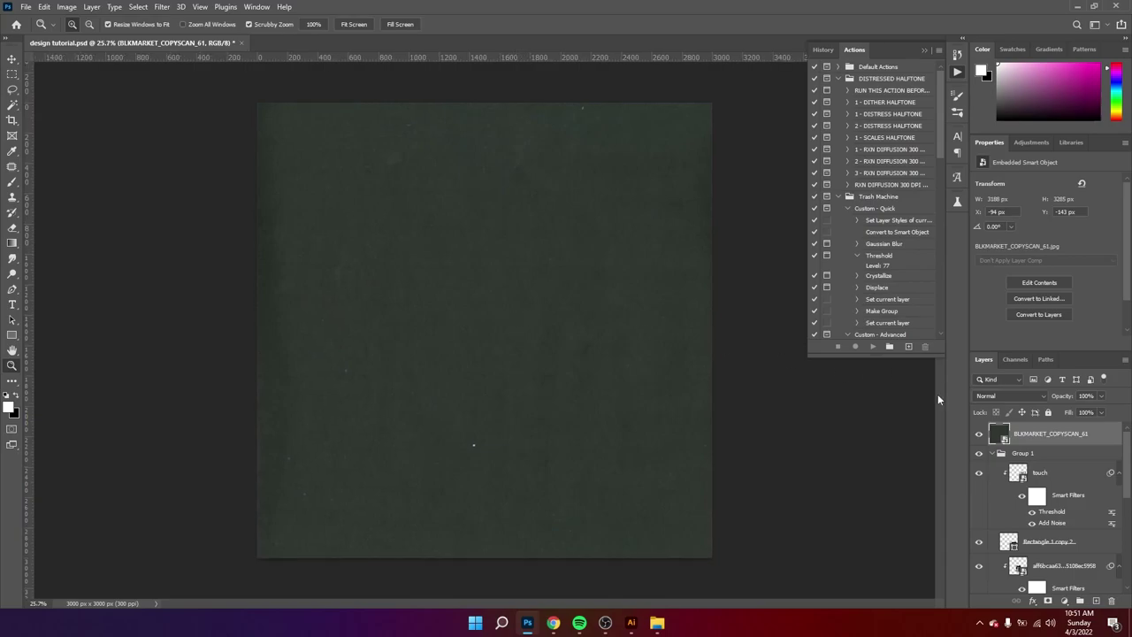
- Set the BLKMARKET_COPYSCAN_61 texture layer's blend mode to Screen and desaturate it with a Hue/Saturation Saturation of -100
left_click(1008, 397)
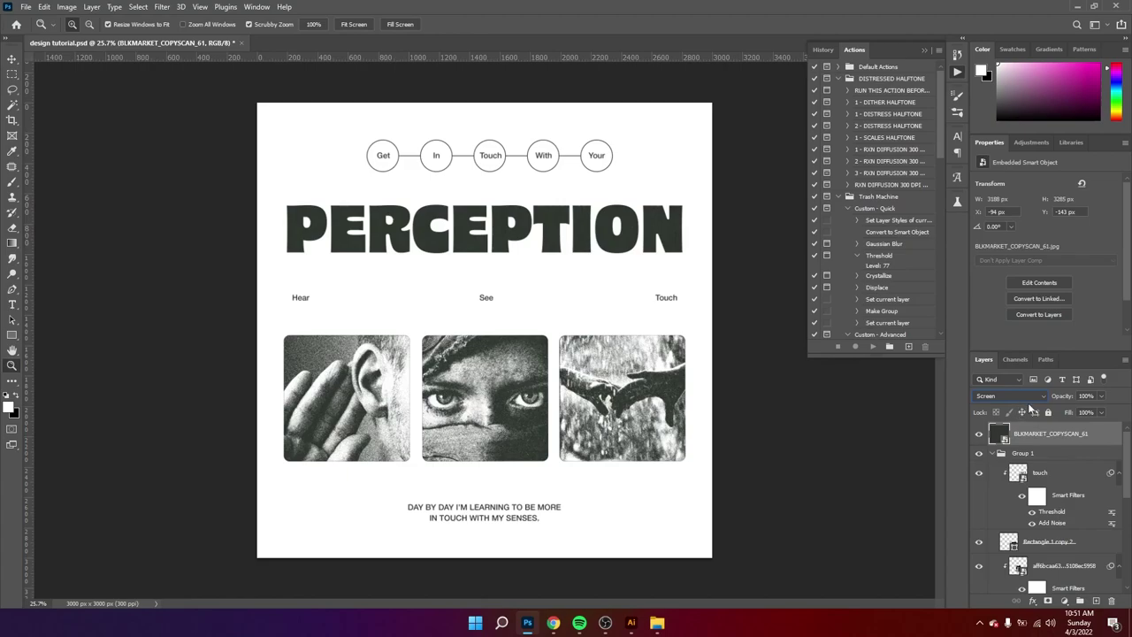
key("ctrl+u")
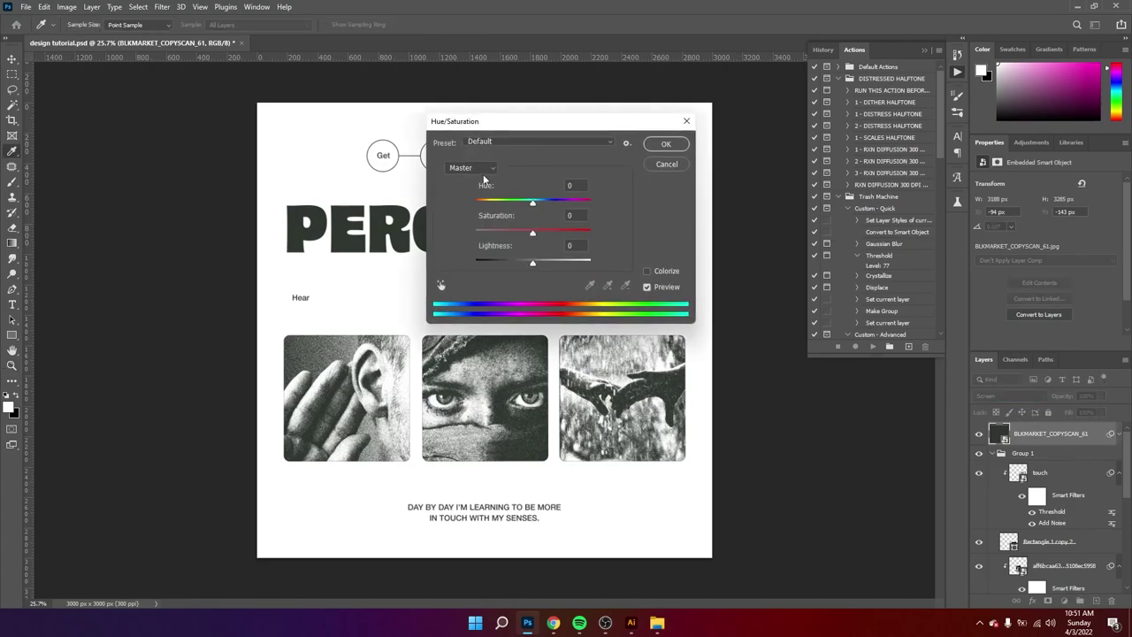
left_click_drag(533, 233, 474, 234)
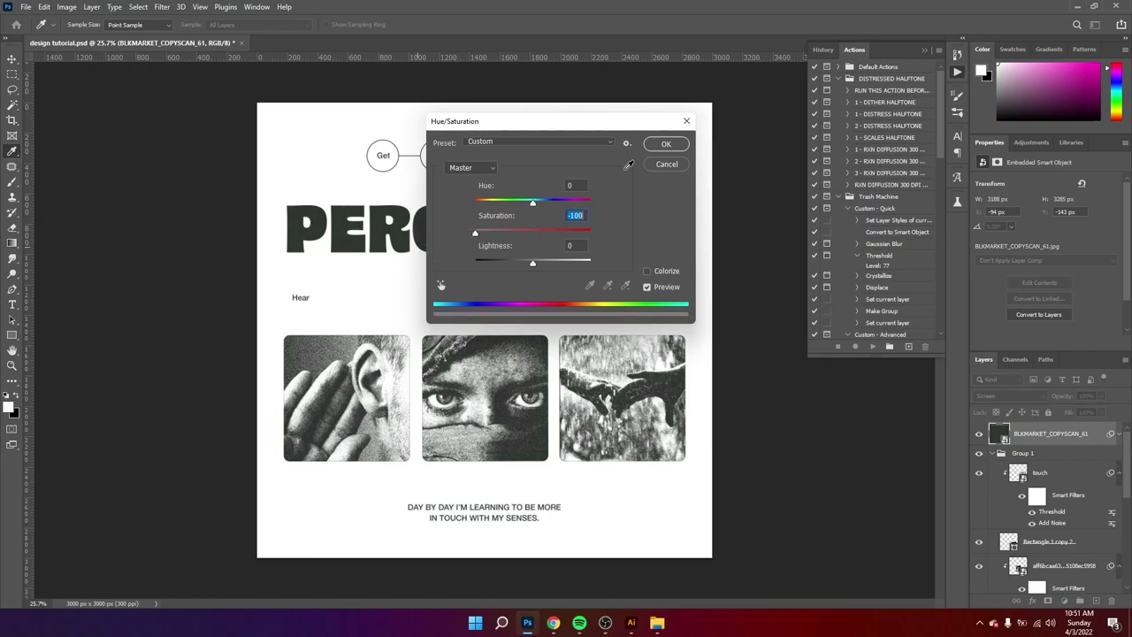
mouse_move(533, 264)
left_mouse_down()
mouse_move(549, 266)
mouse_move(531, 262)
left_mouse_up()
left_click(666, 144)
- Apply an Add Noise filter to the texture layer at 14.89%, with Gaussian distribution and Monochromatic enabled
left_click_drag(490, 223, 532, 297)
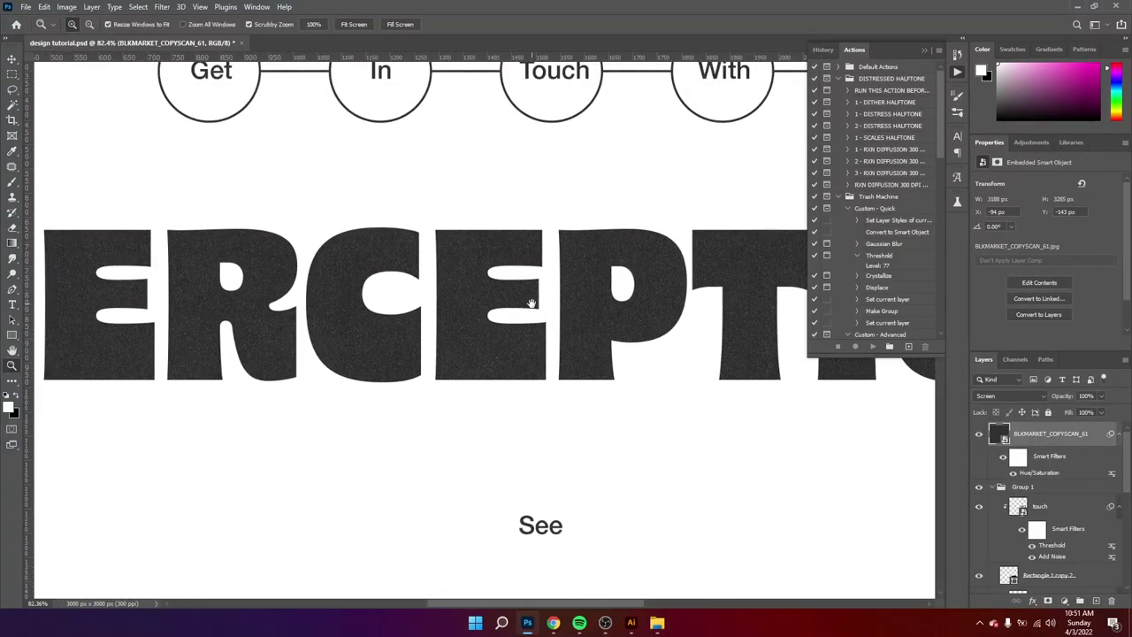
left_click(67, 7)
left_click(162, 7)
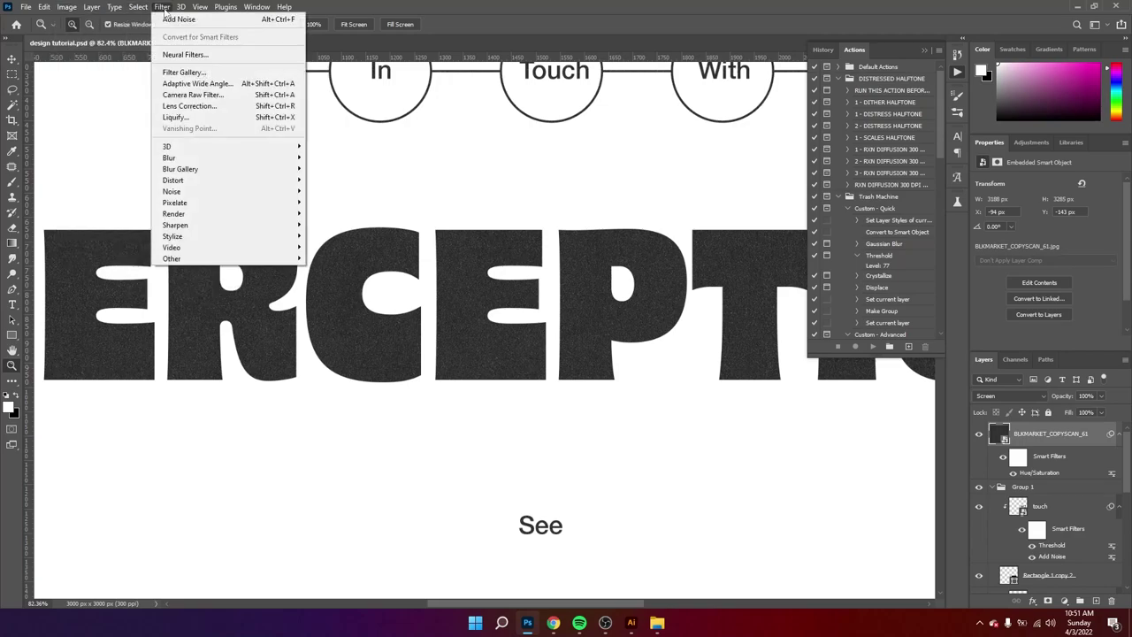
mouse_move(181, 192)
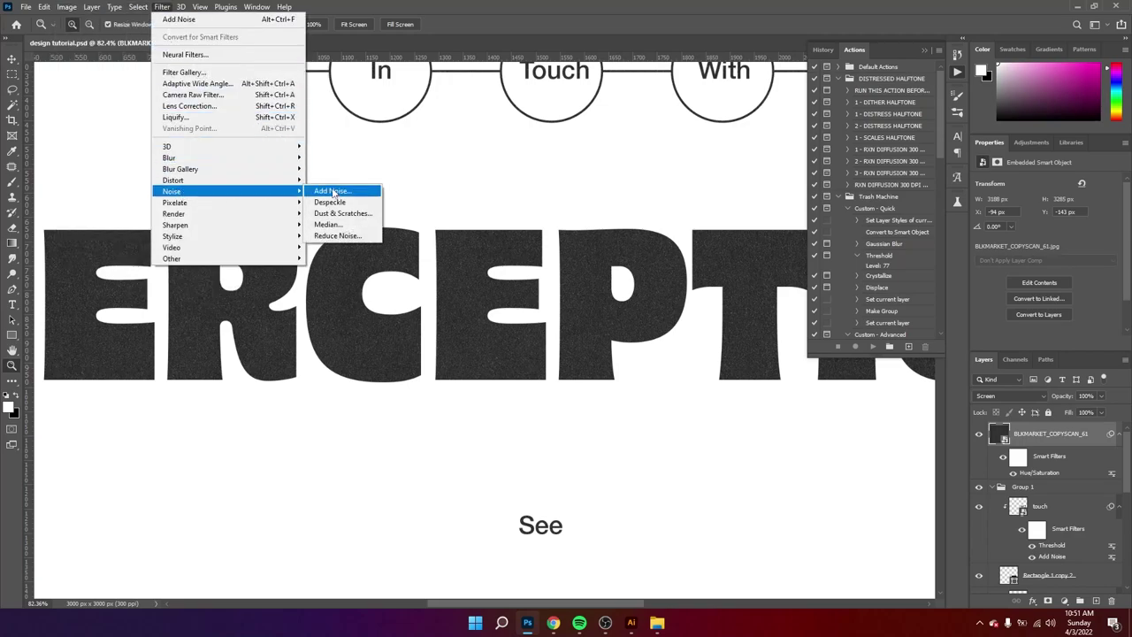
left_click(333, 190)
left_click_drag(501, 288, 493, 287)
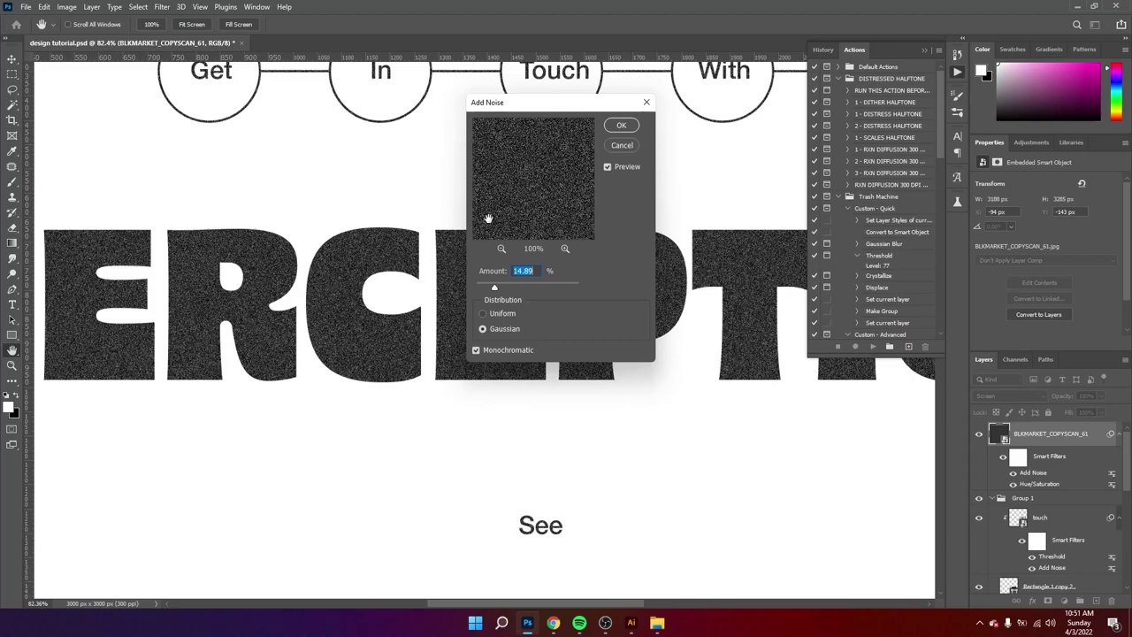
left_click(621, 125)
- Examine the grainy texture on the PERCEPTION title and across the whole poster
key("z")
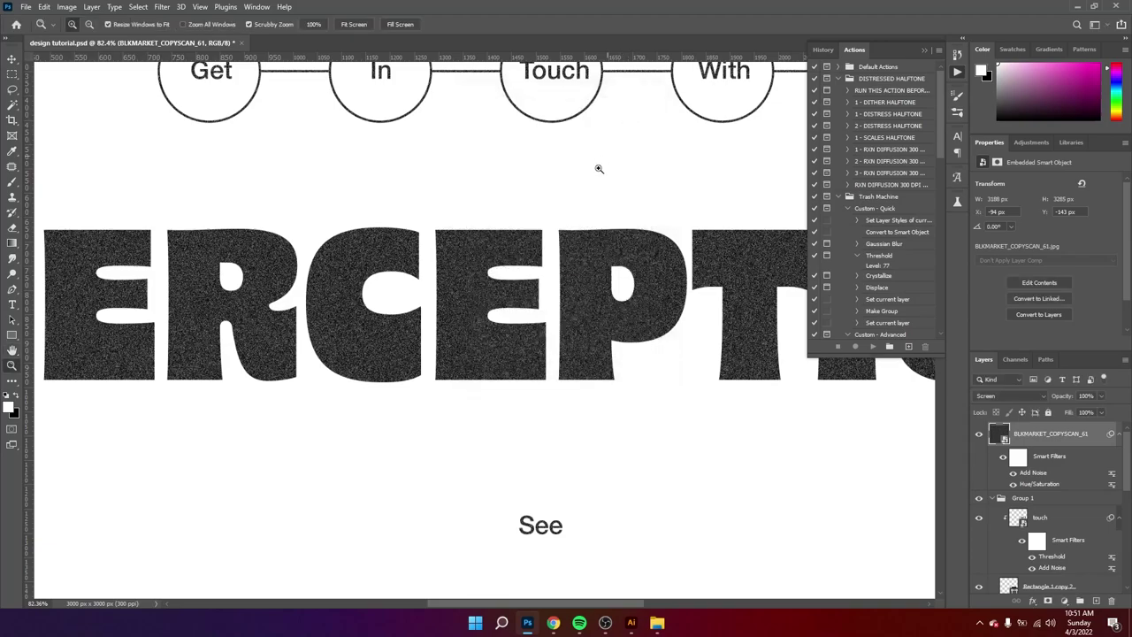
left_click_drag(593, 262, 568, 269)
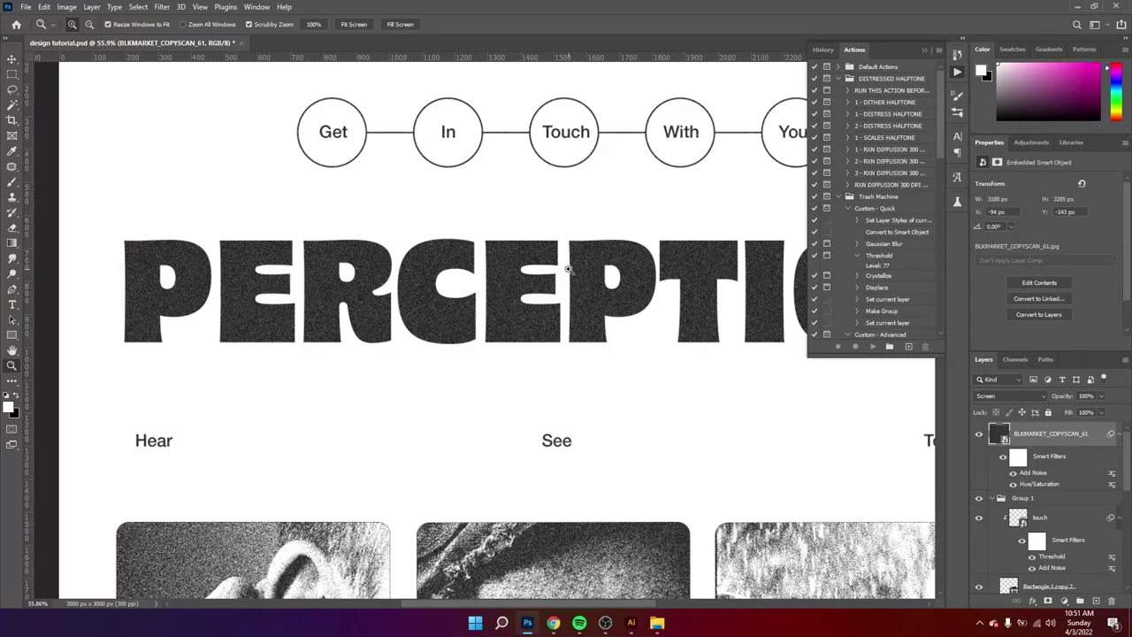
left_click_drag(570, 269, 536, 275)
left_click_drag(596, 336, 511, 301)
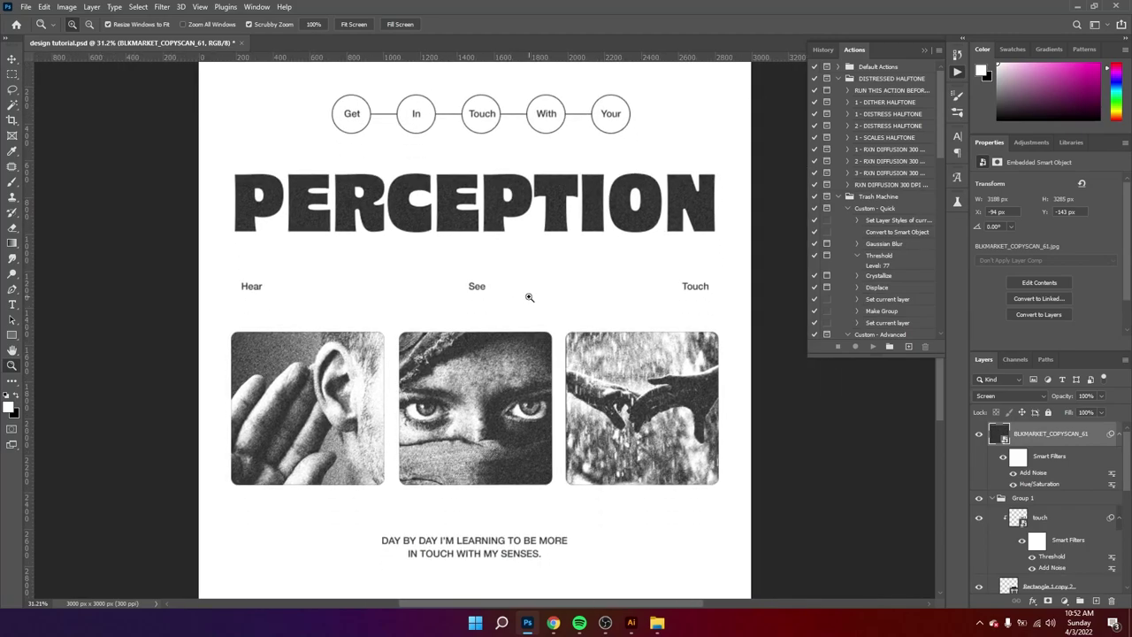
scroll(556, 382, "down", 1)
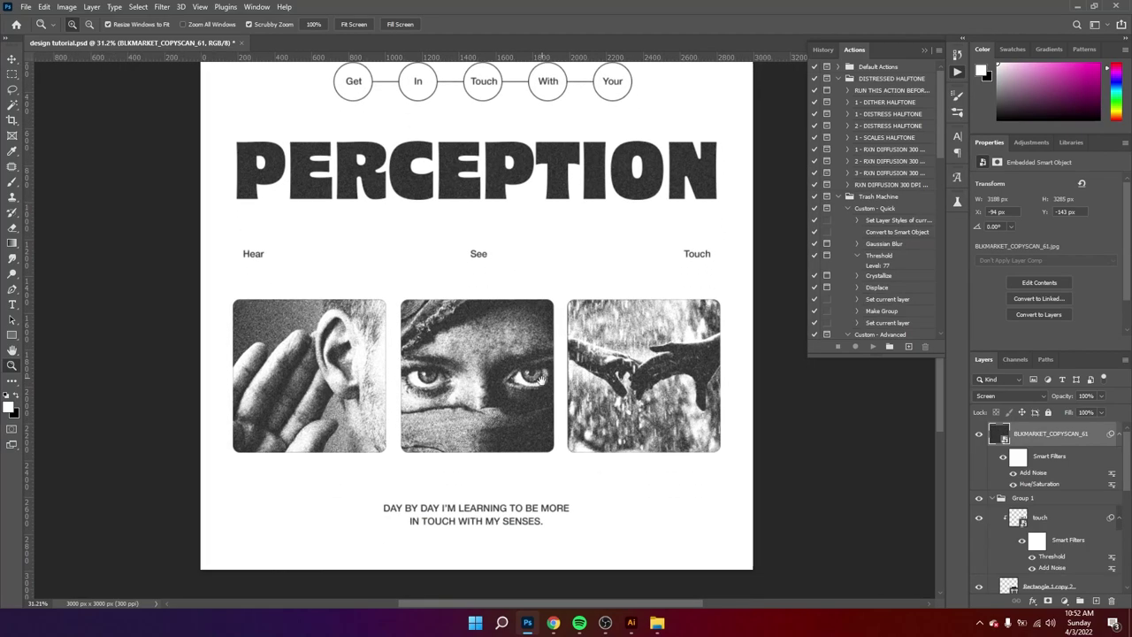
scroll(549, 380, "up", 3)
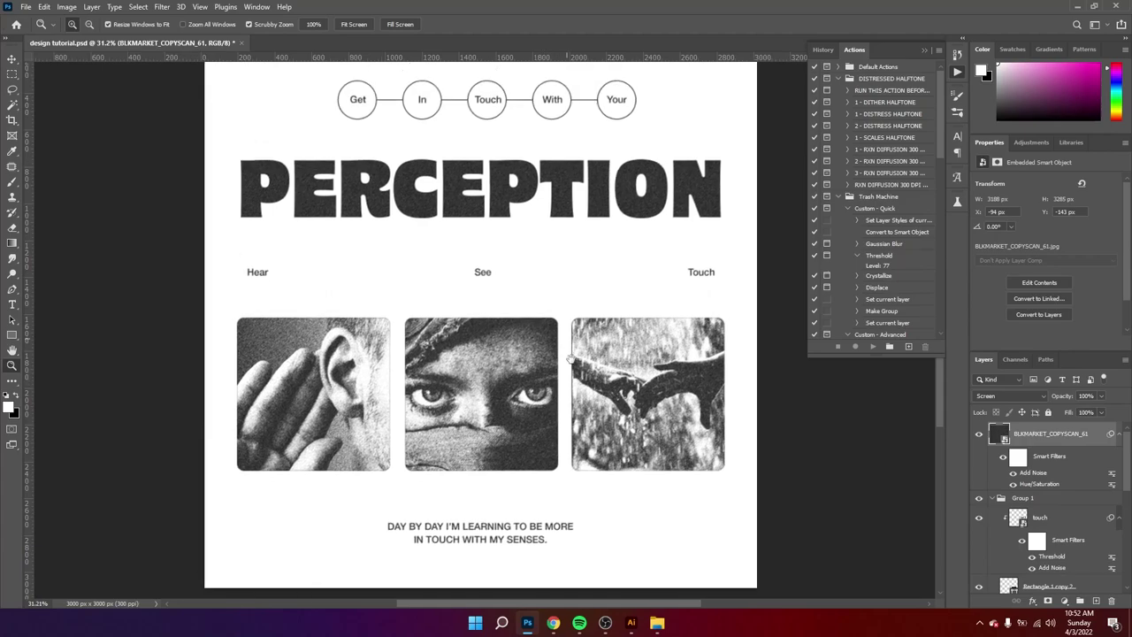